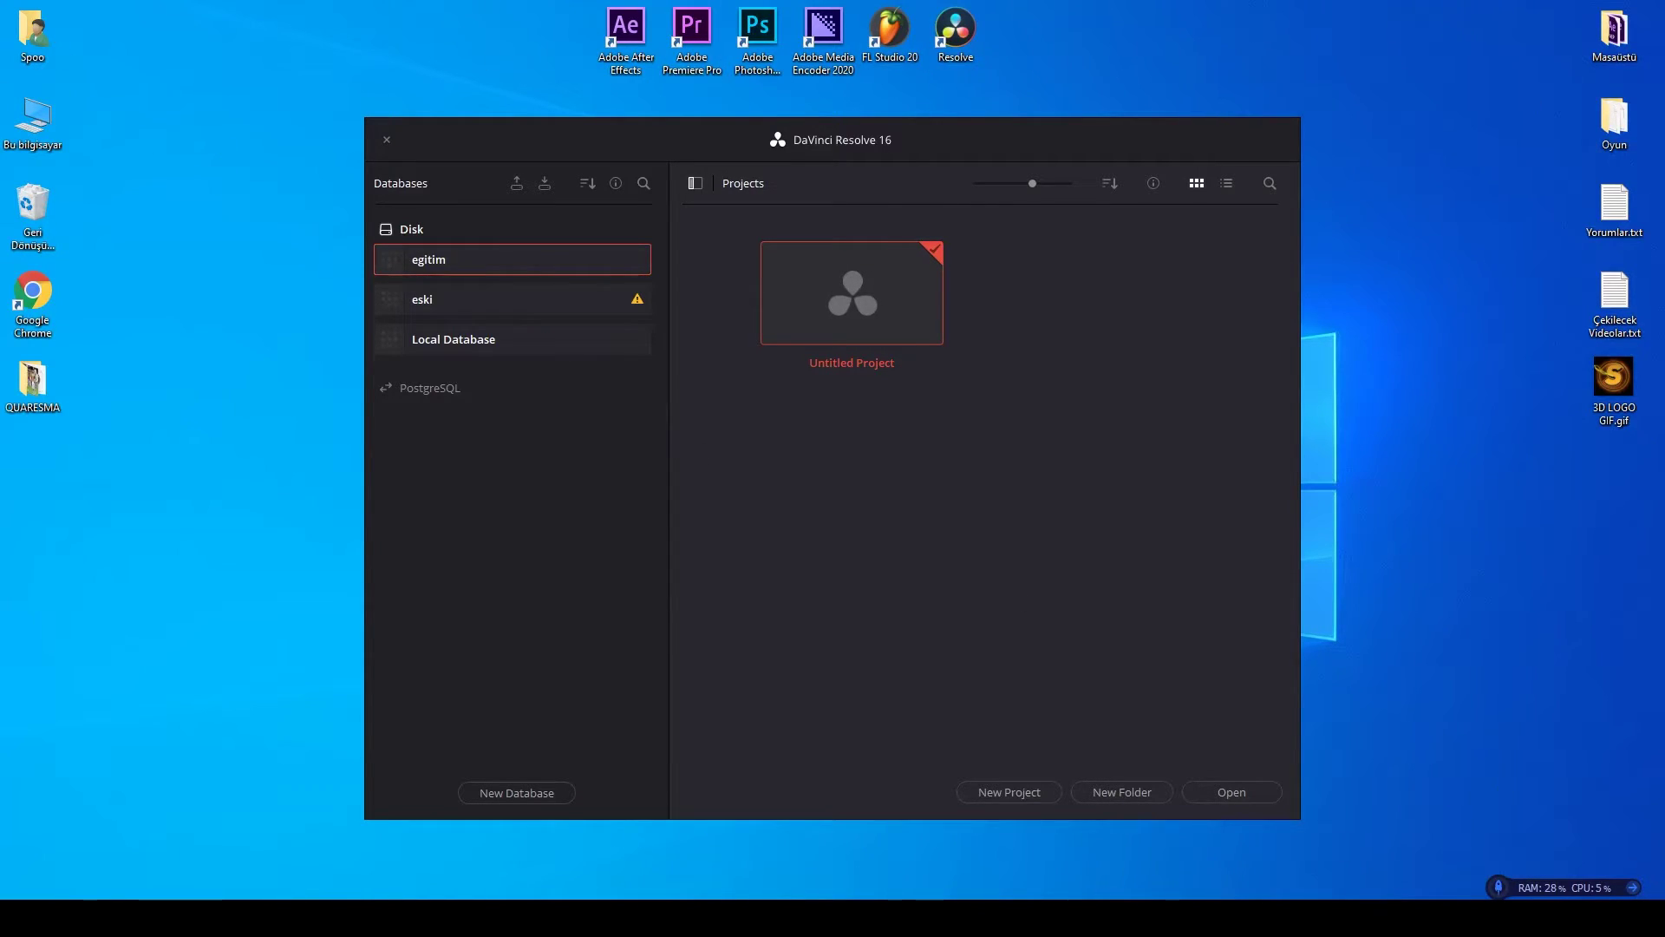
Open Untitled Project on the Edit page and set a 30 fps timeline with HD 1080p 30 format.
double_click(863, 297)
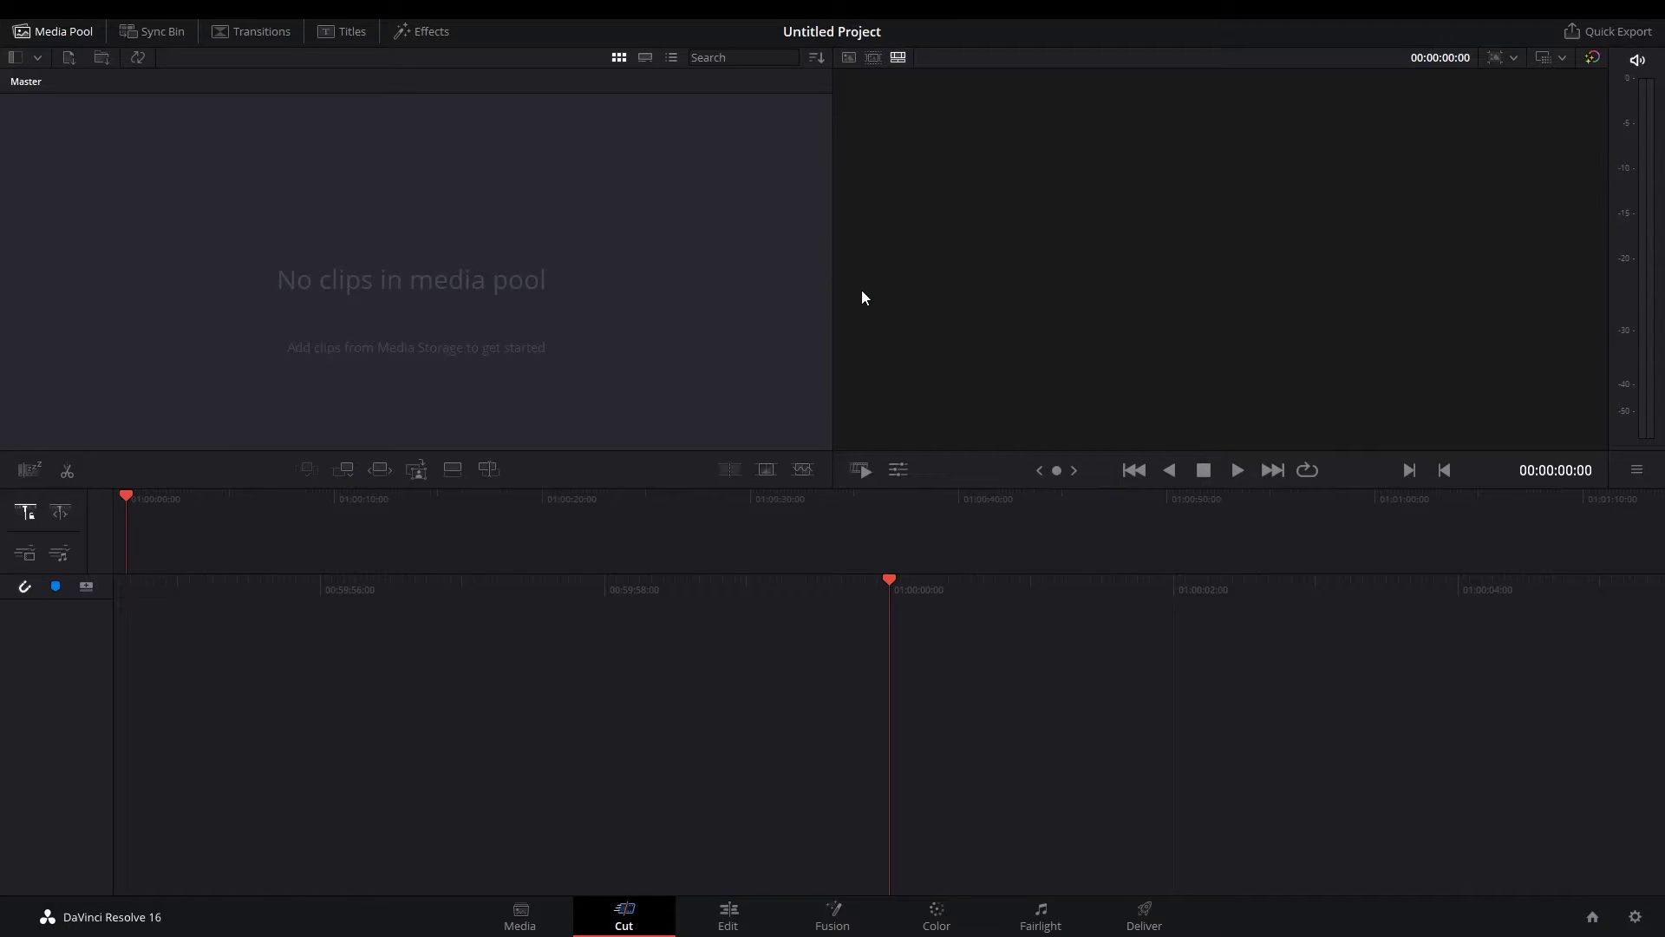
click(727, 918)
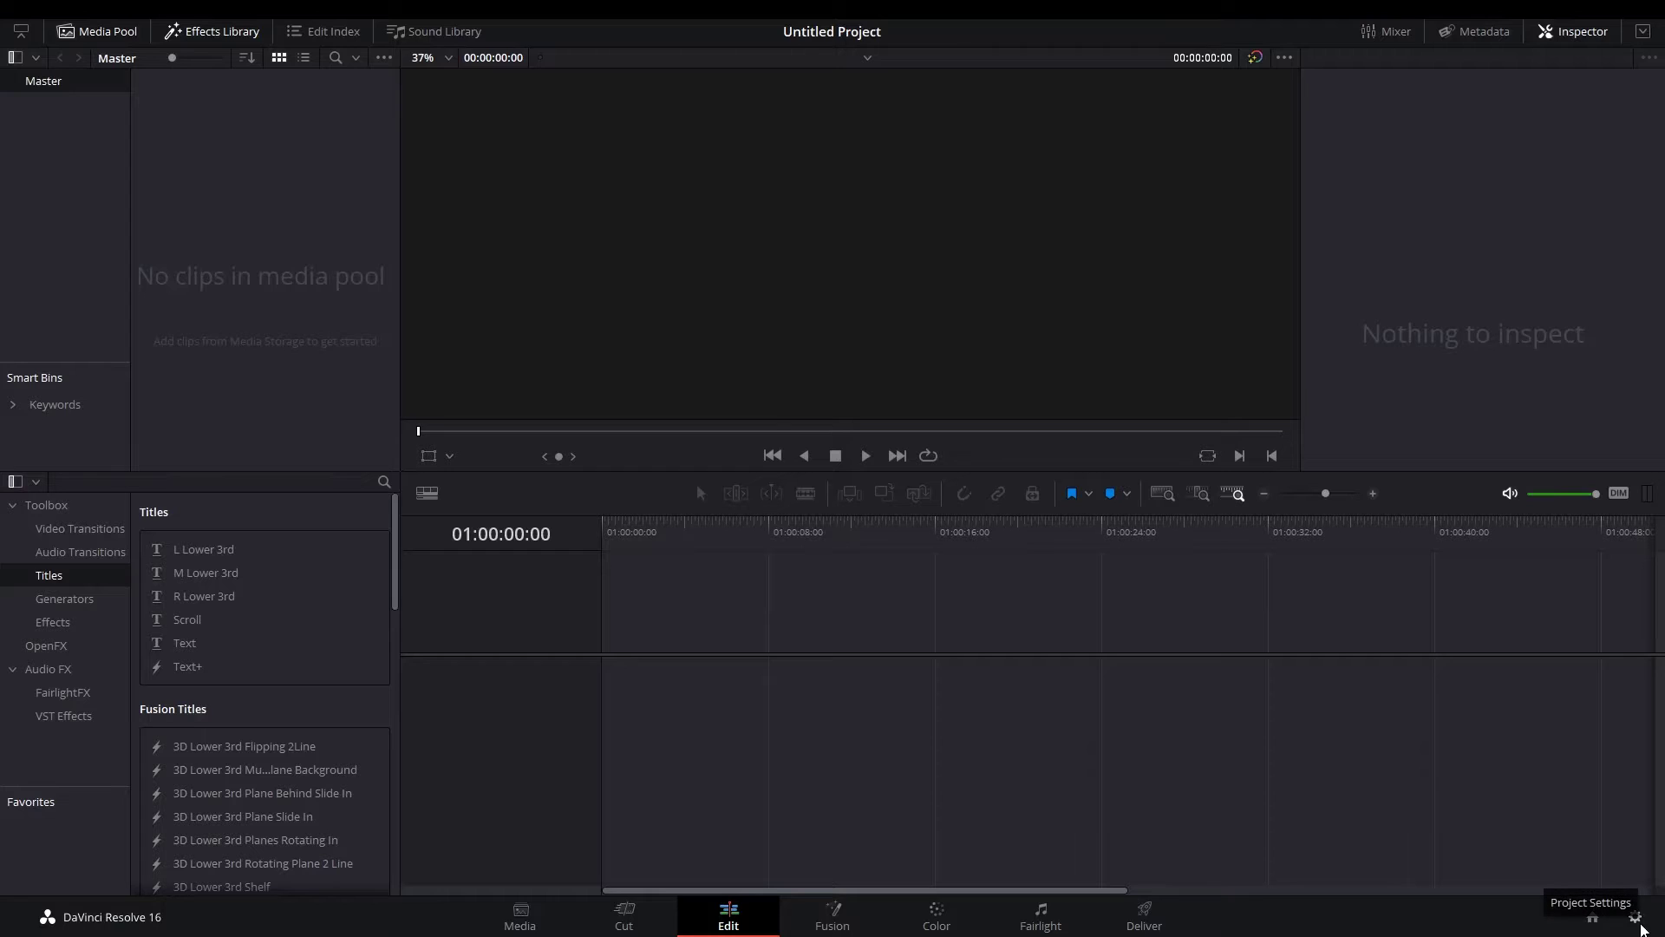
click(1636, 918)
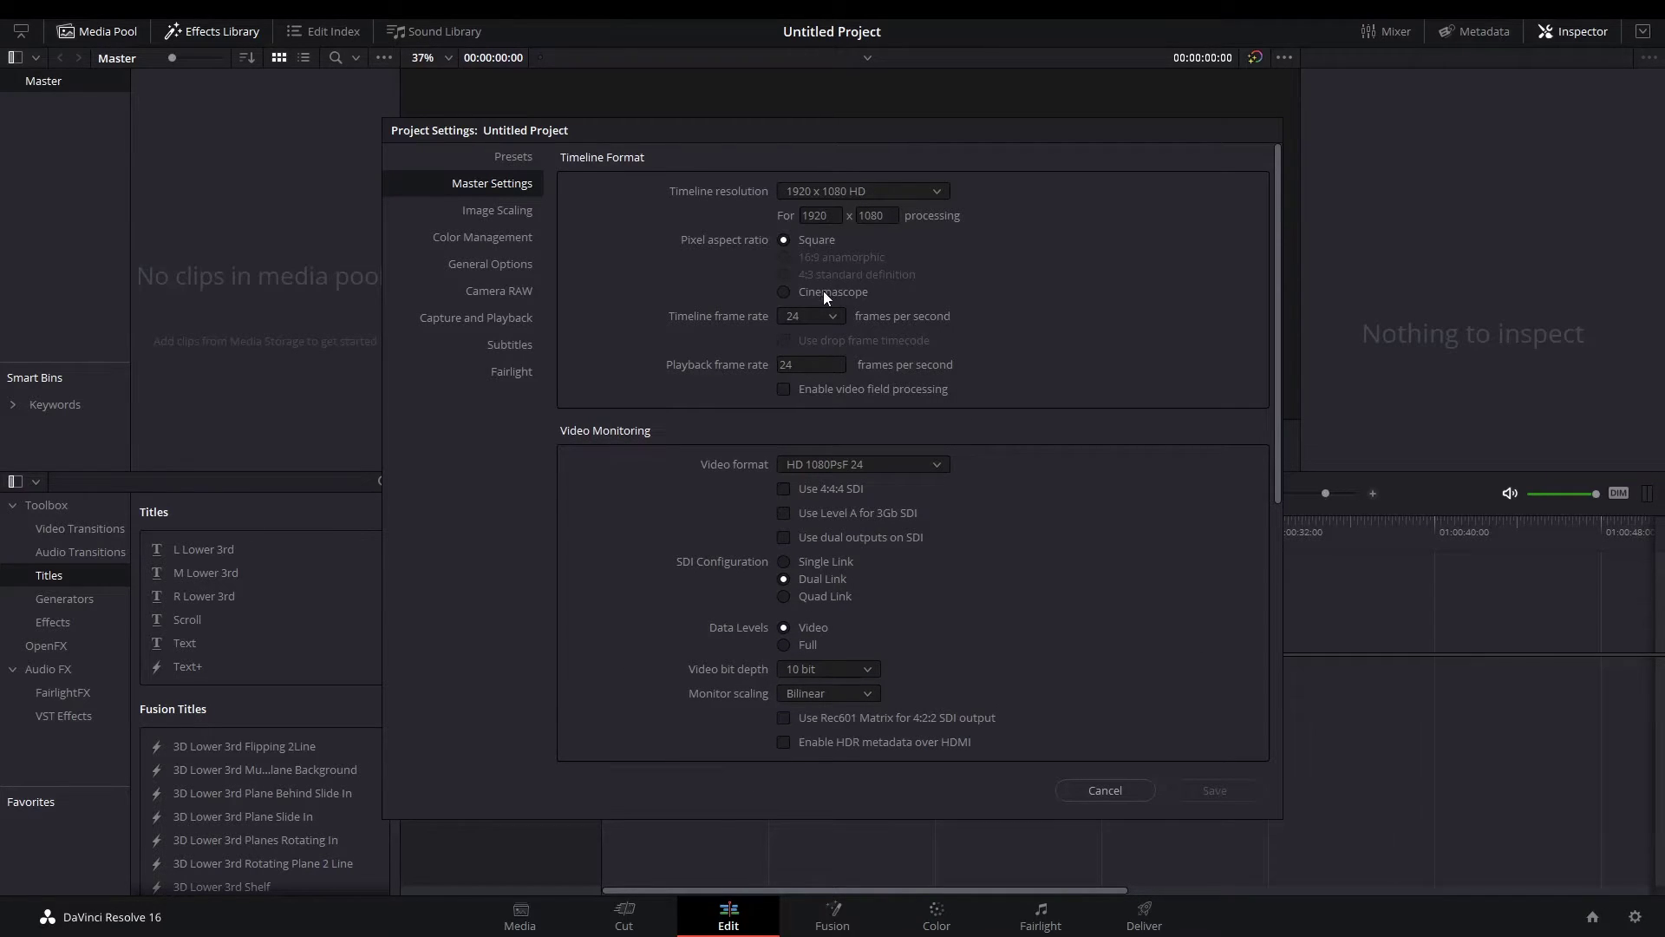
click(828, 317)
click(795, 451)
click(895, 466)
scroll(890, 579, down, 3)
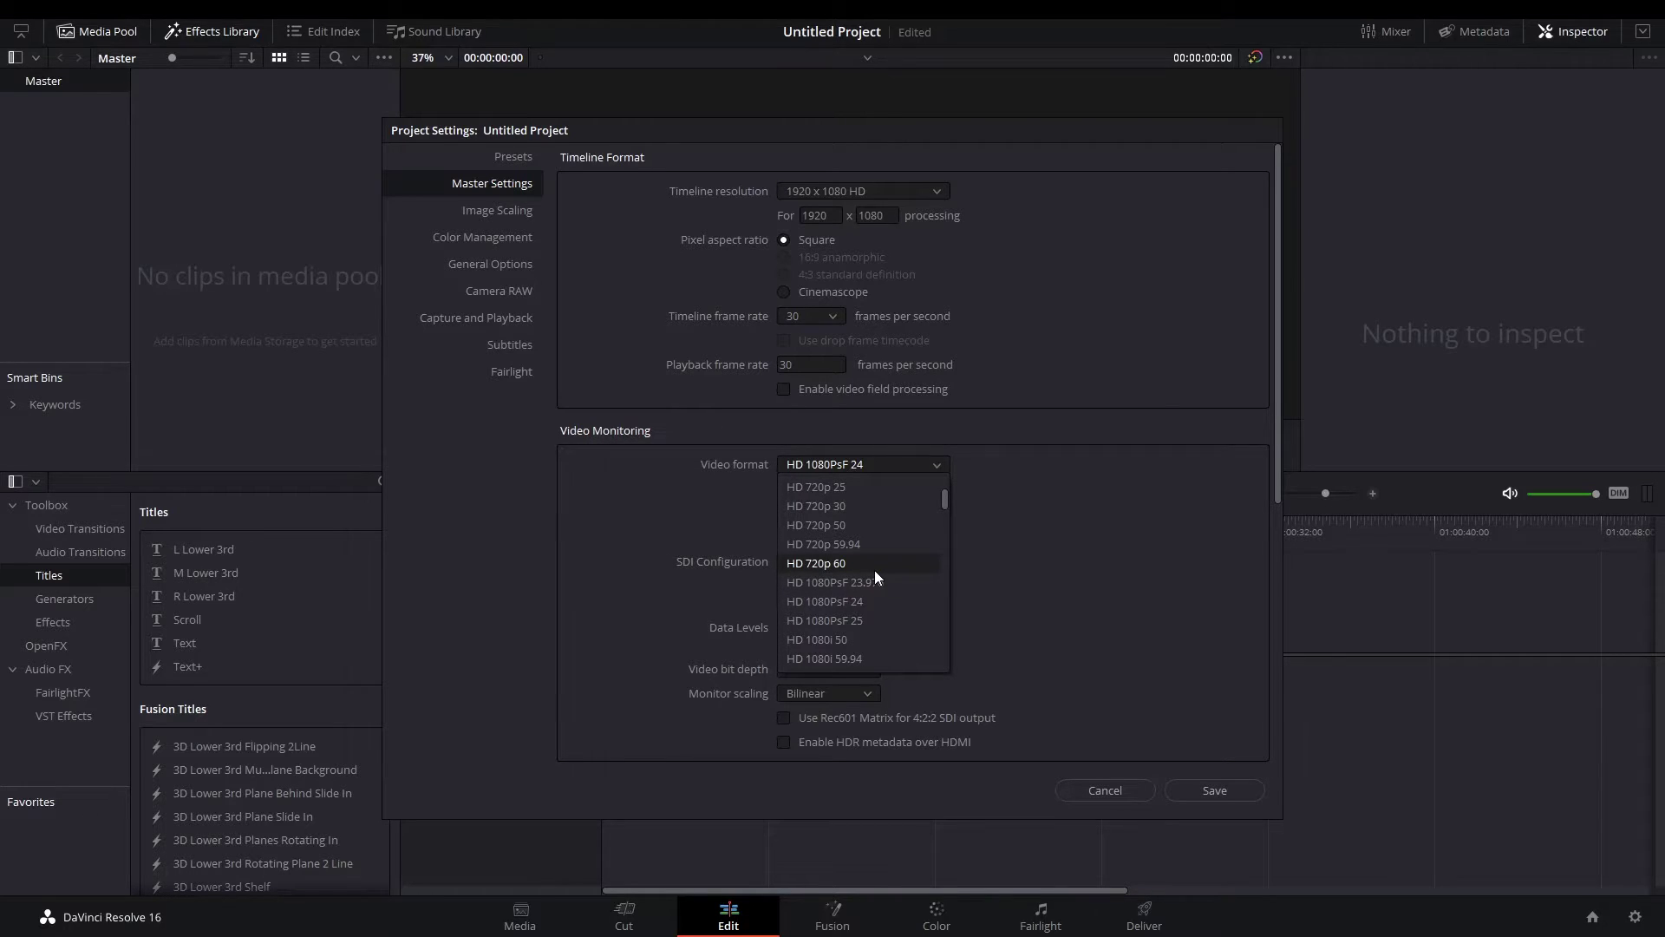
scroll(875, 570, down, 2)
scroll(871, 588, down, 2)
scroll(871, 588, down, 2)
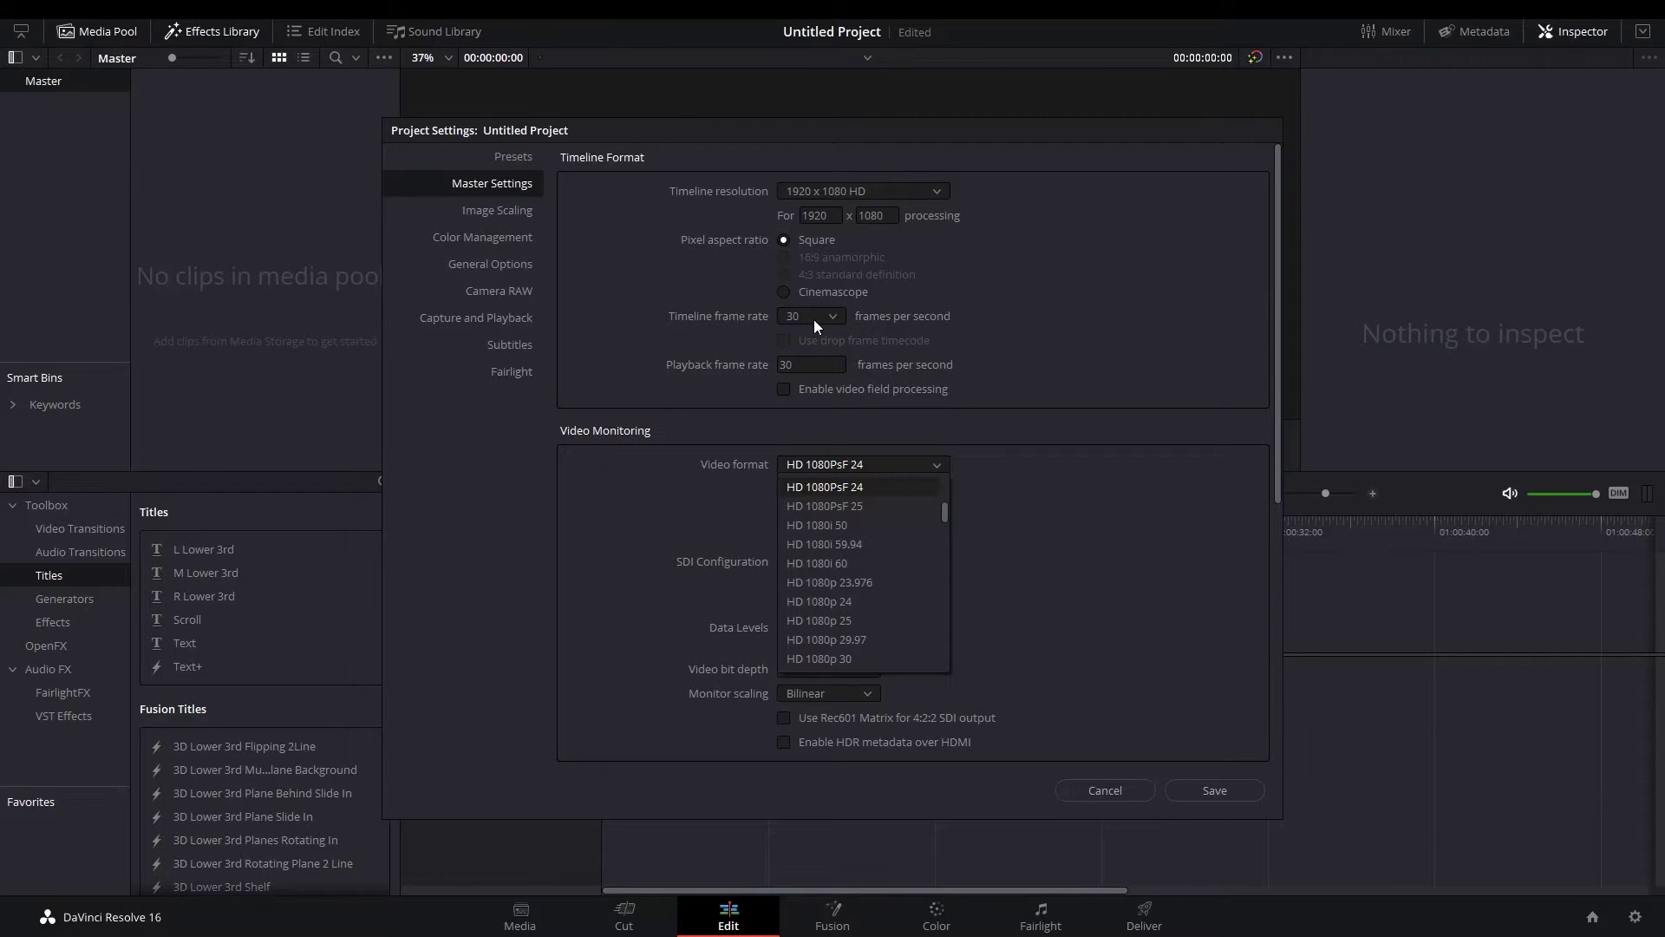
click(876, 658)
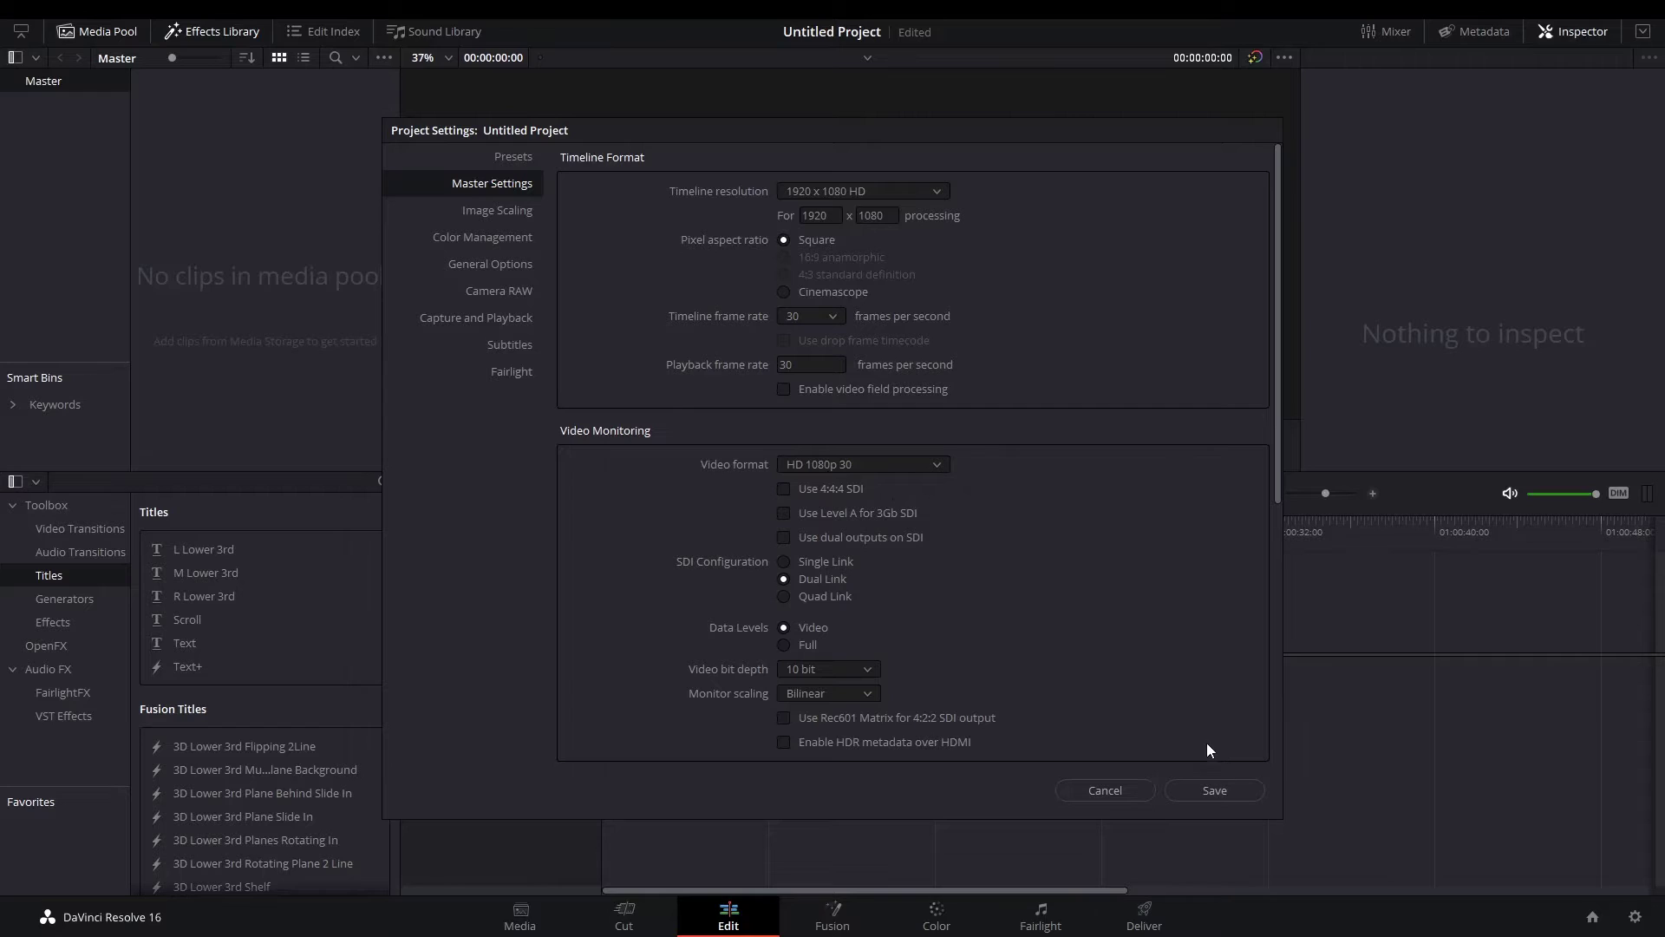
click(1200, 787)
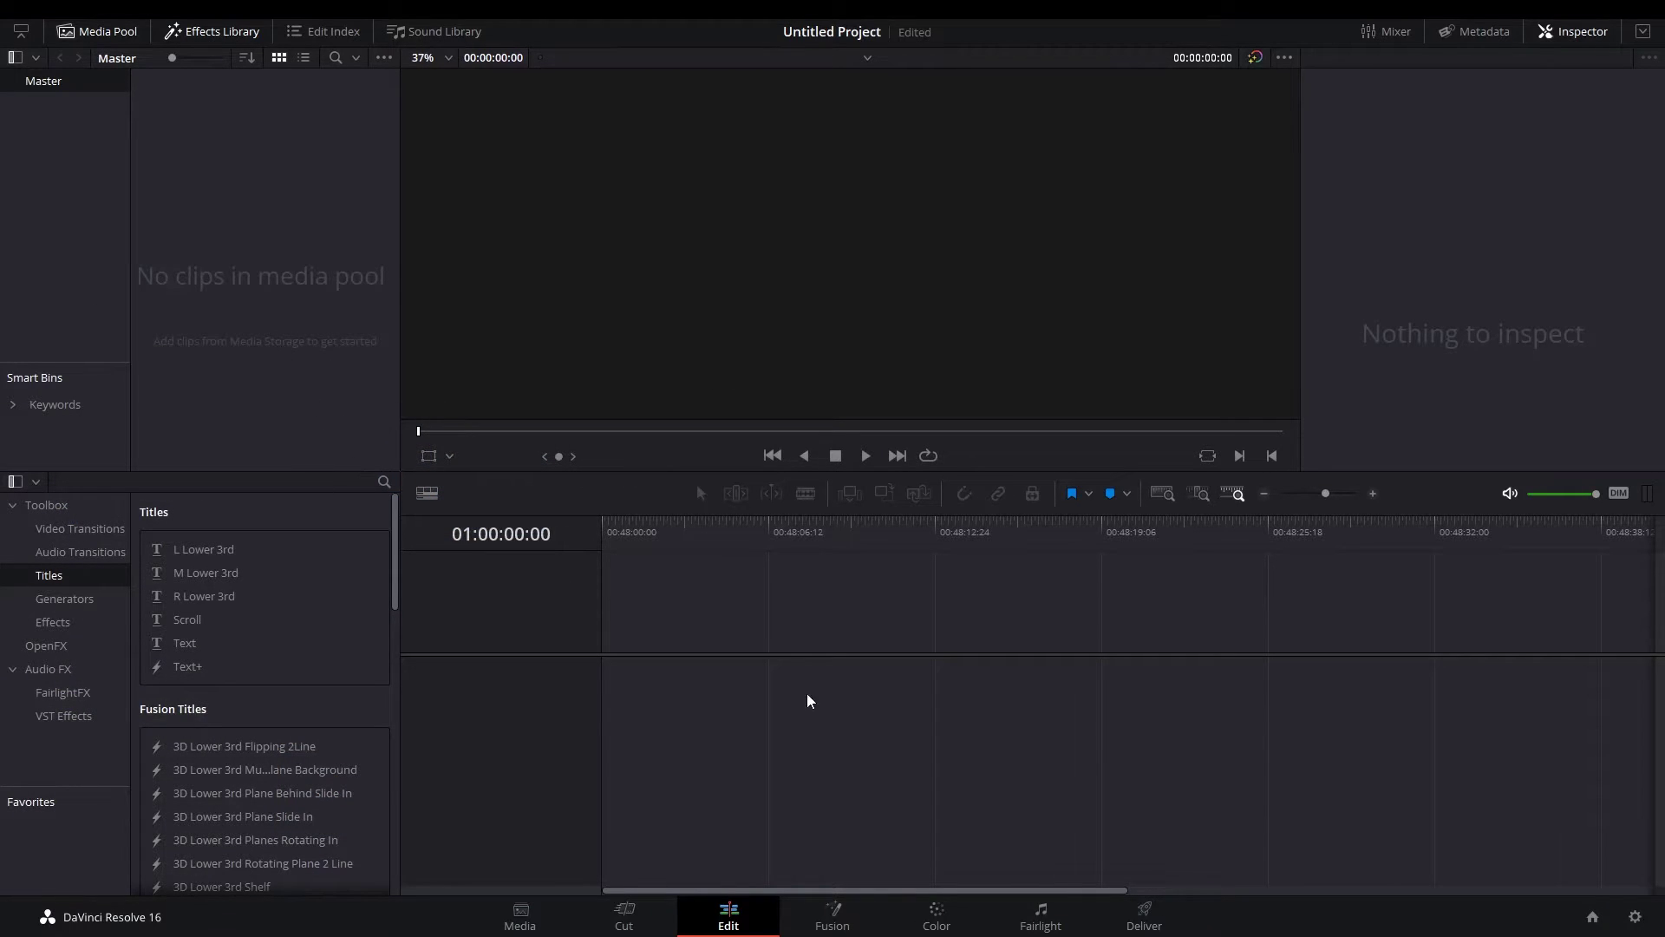
On the Media page, browse to the C:\Users\Spoo\Desktop\QUARESMA folder.
click(521, 915)
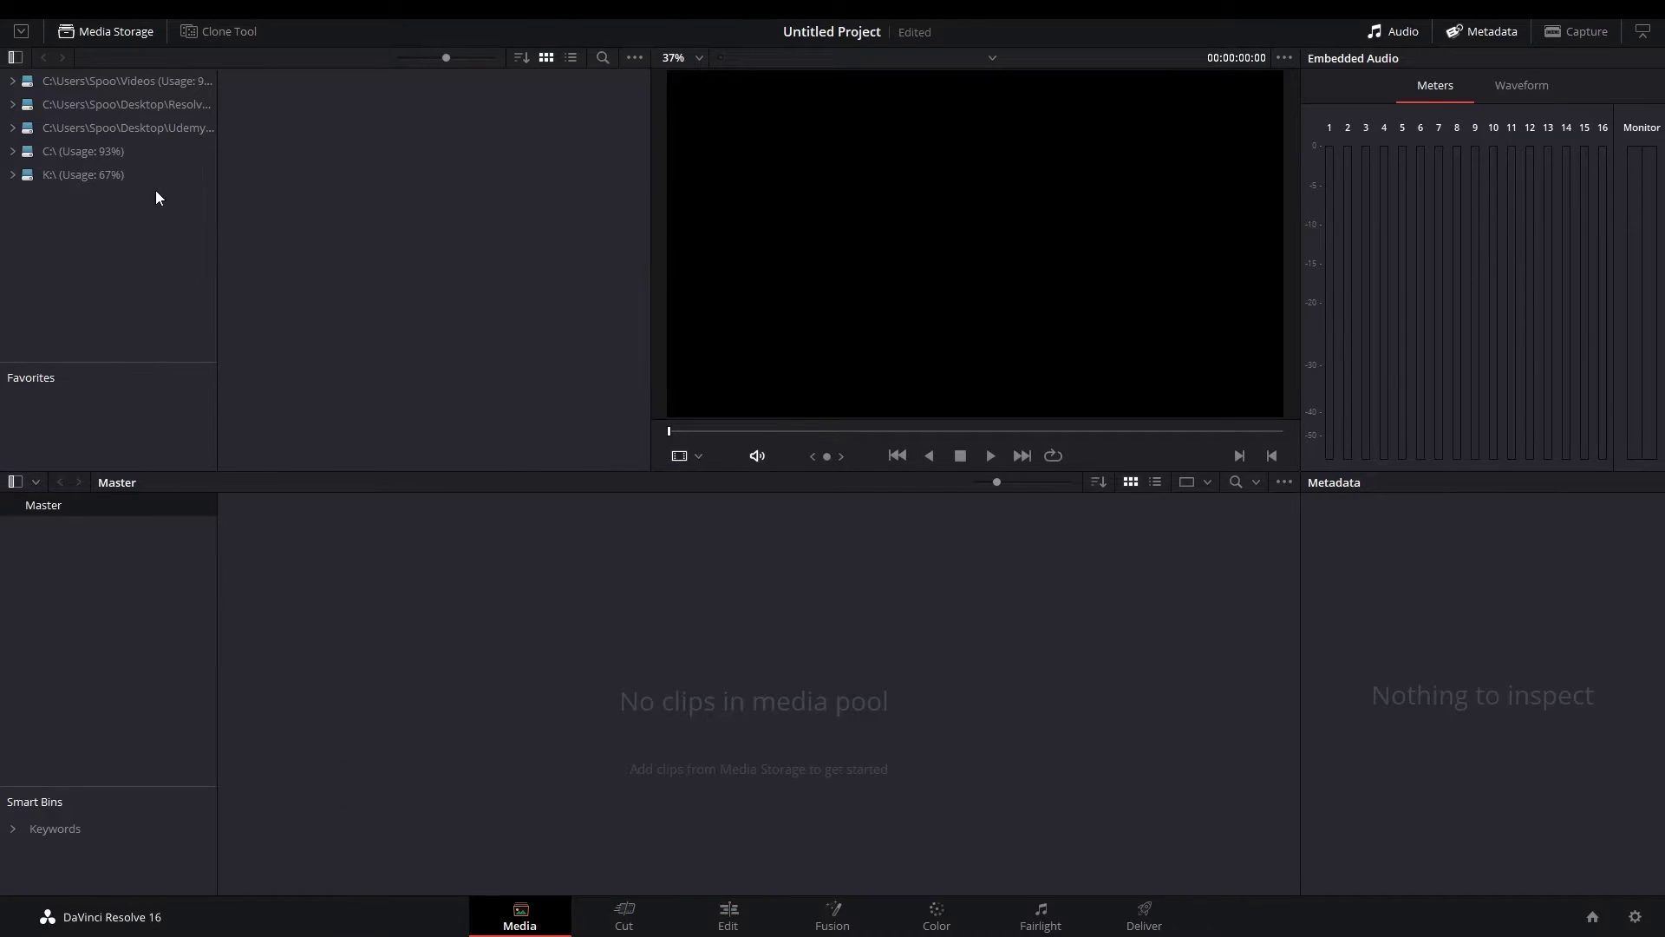
click(106, 151)
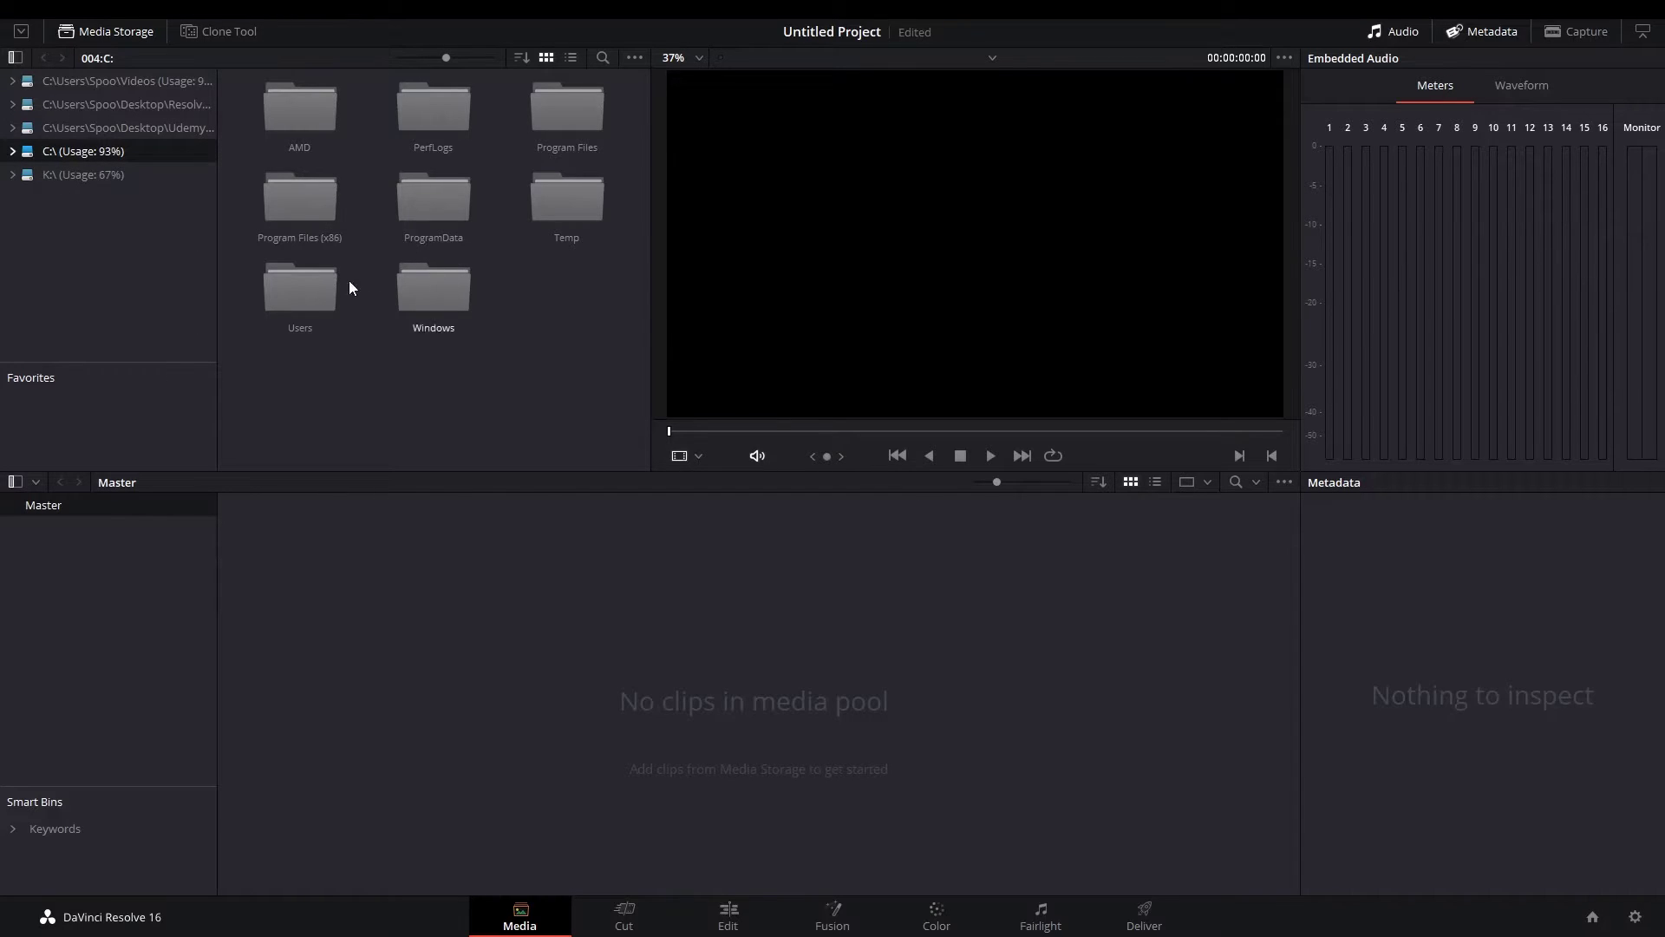
double_click(320, 287)
double_click(569, 117)
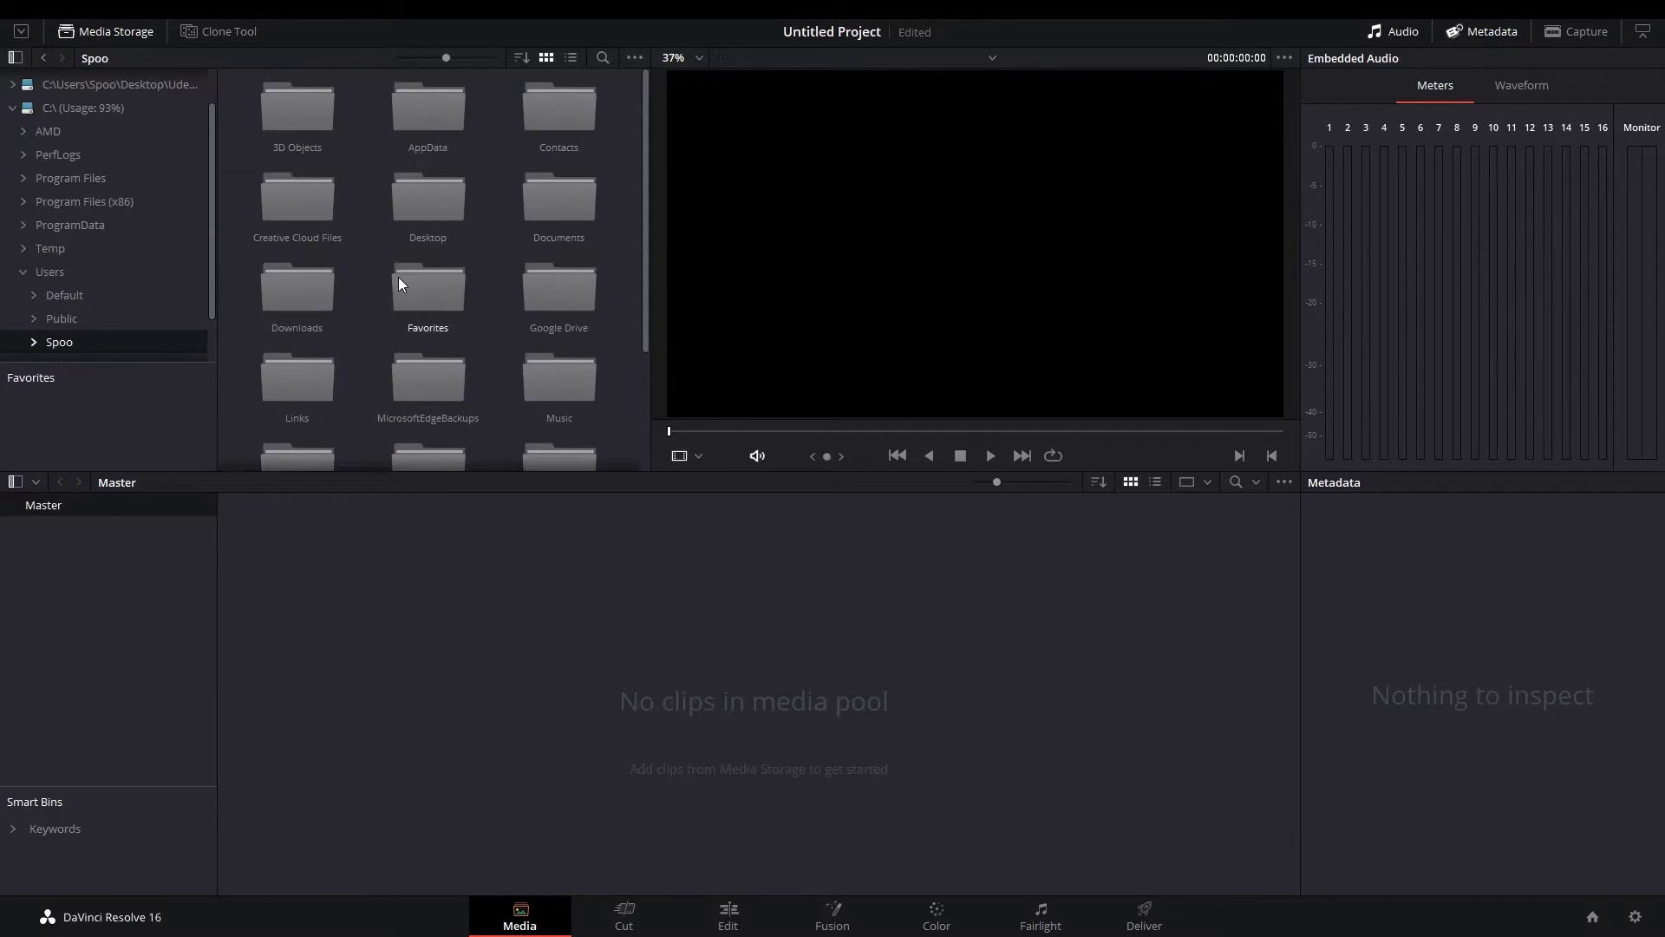
scroll(399, 277, down, 4)
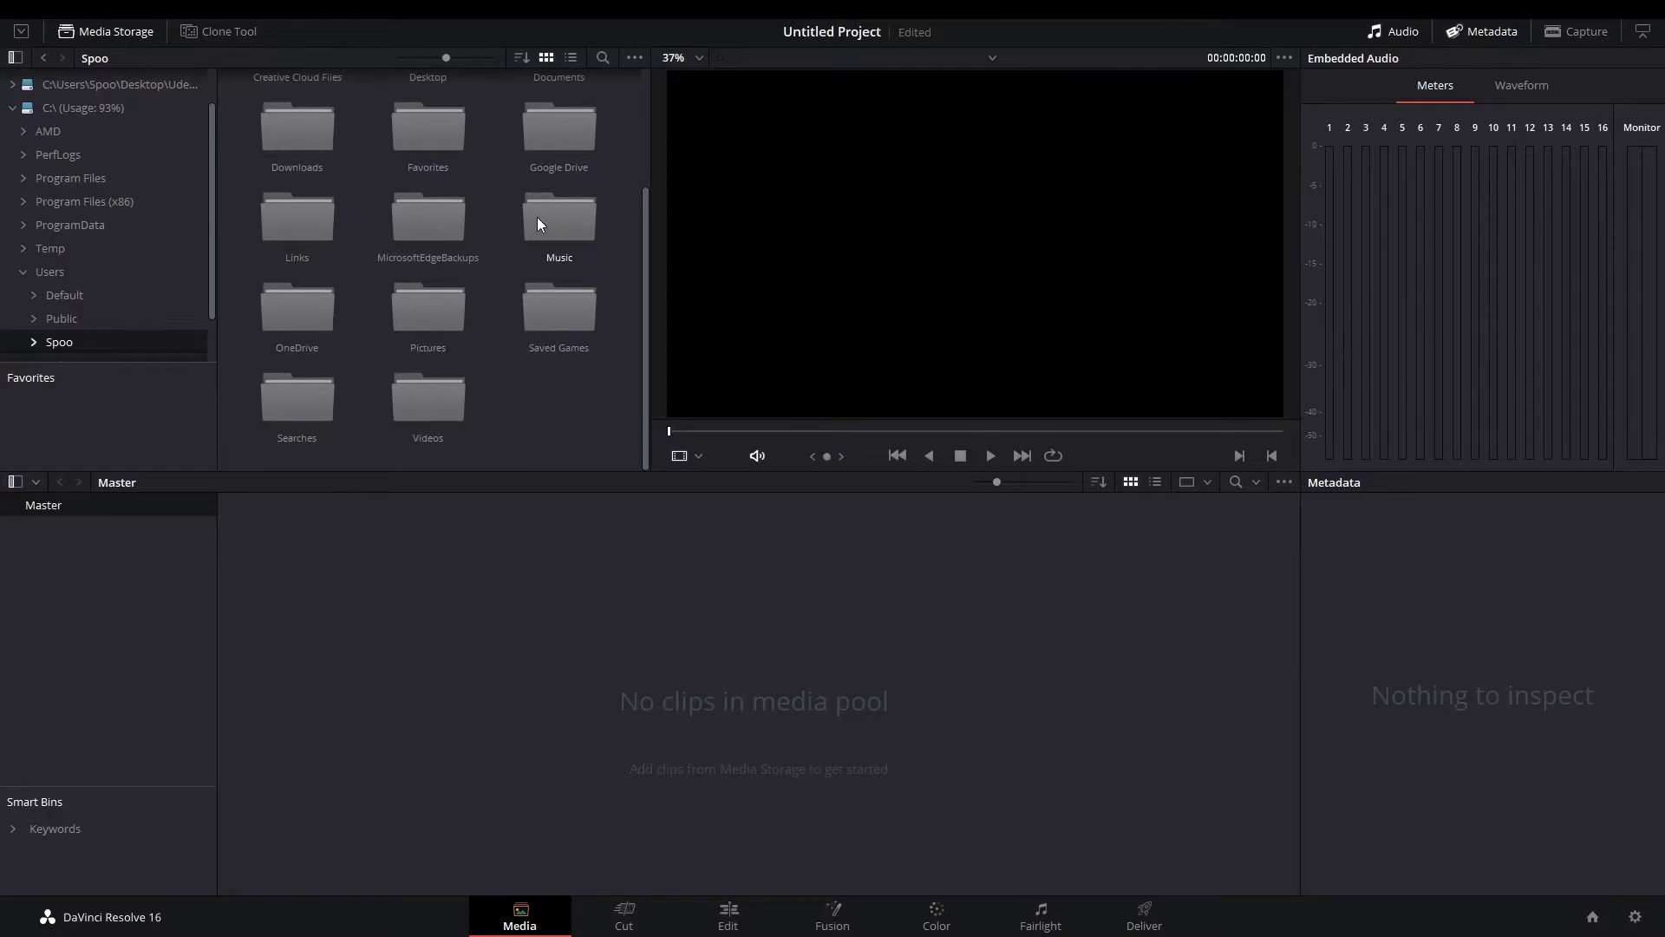
scroll(330, 316, up, 3)
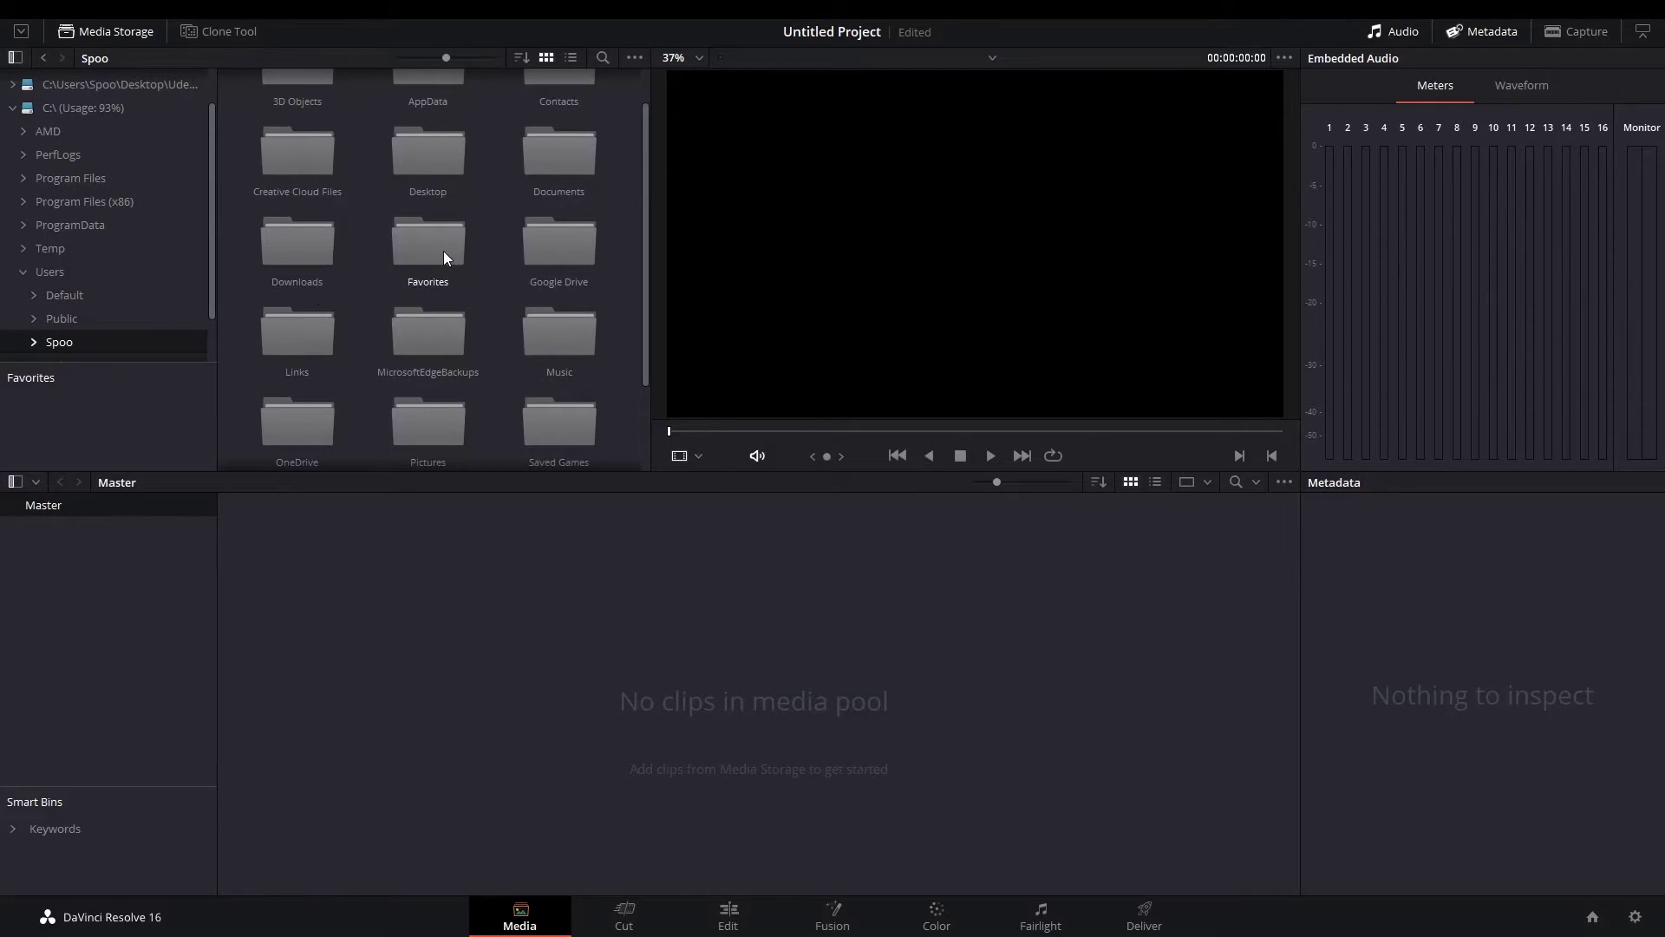
double_click(423, 170)
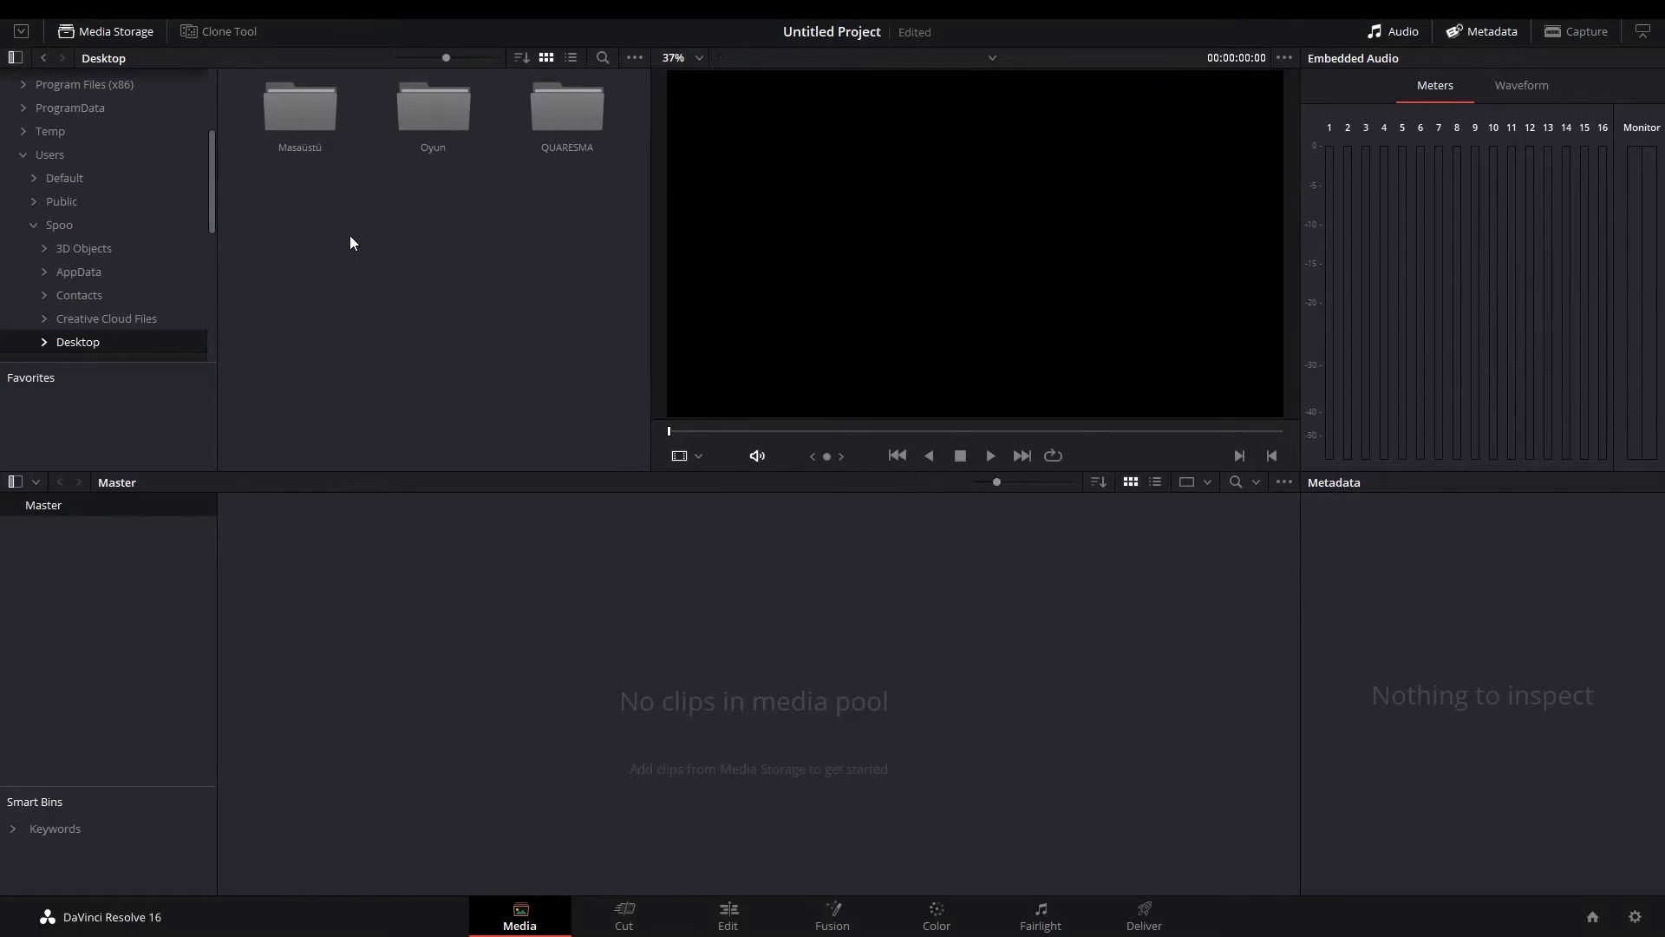
double_click(543, 127)
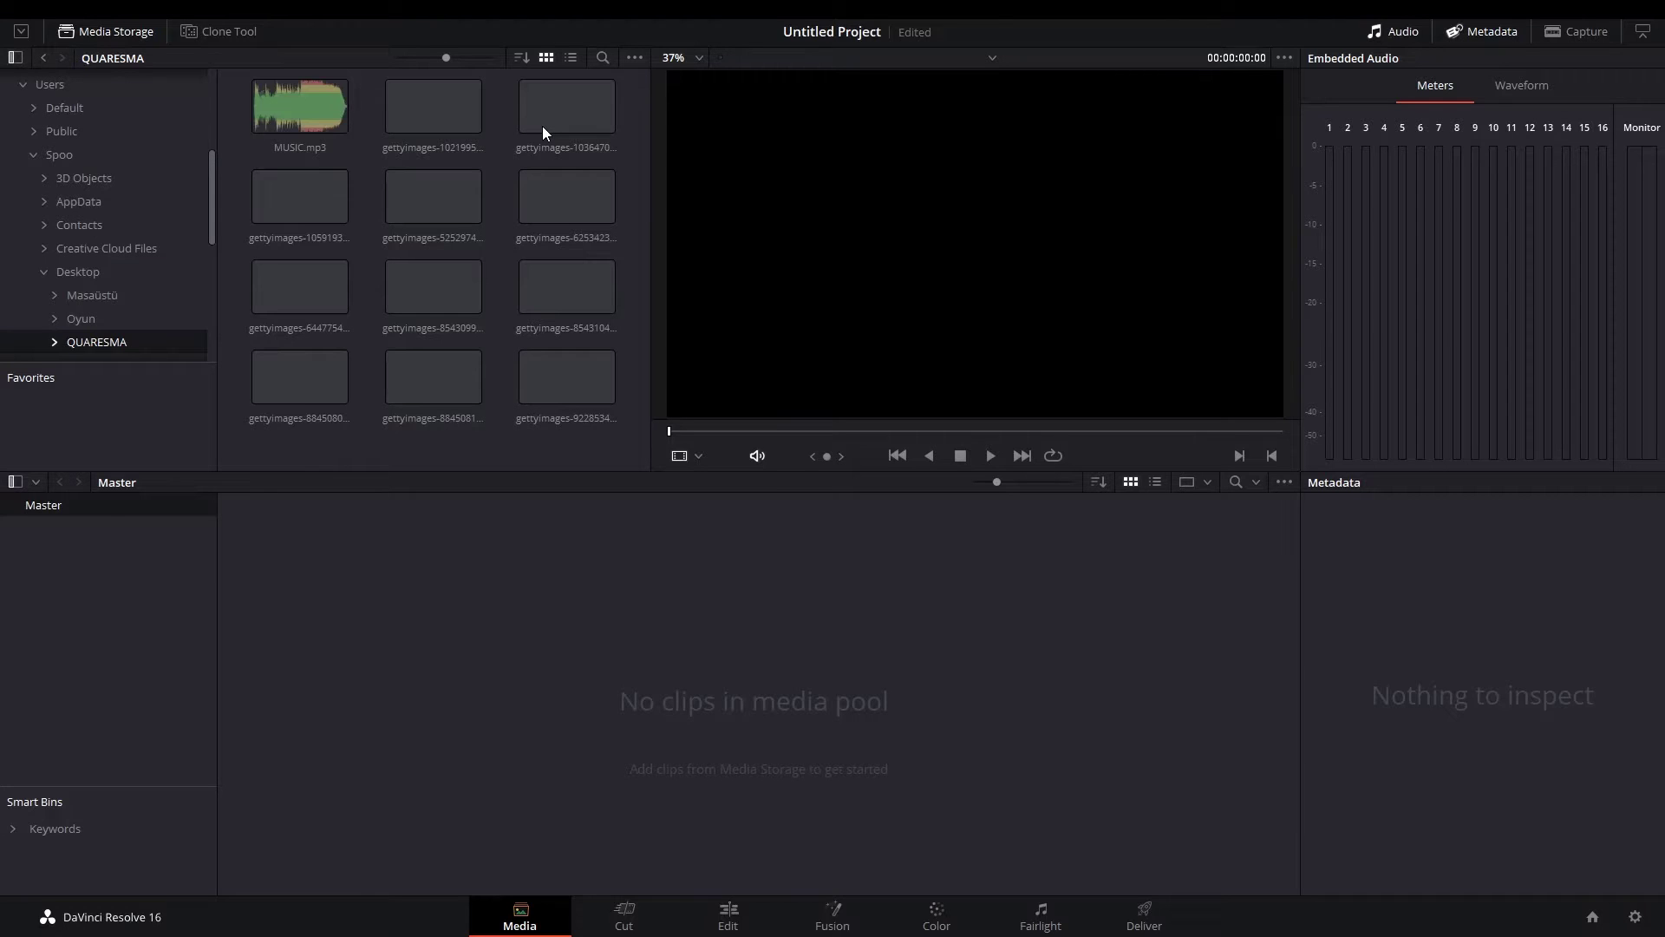
Select the eleven gettyimages photos and drag them plus MUSIC.mp3 into the Media Pool.
drag(607, 458, 280, 147)
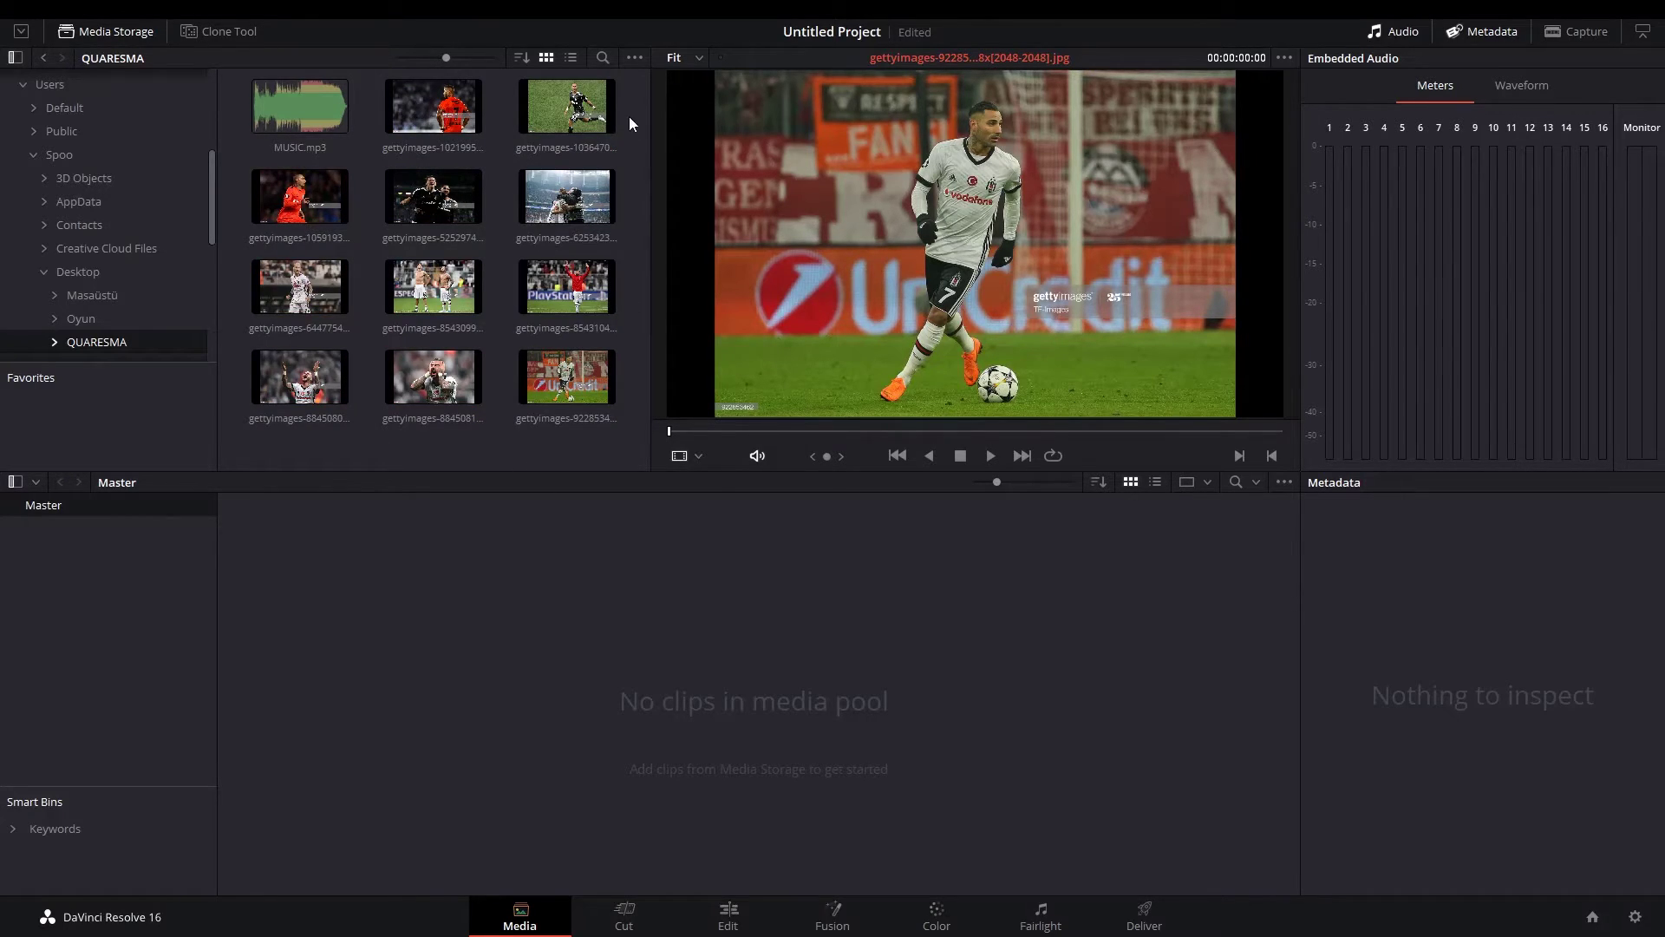
click(596, 132)
drag(564, 446, 385, 82)
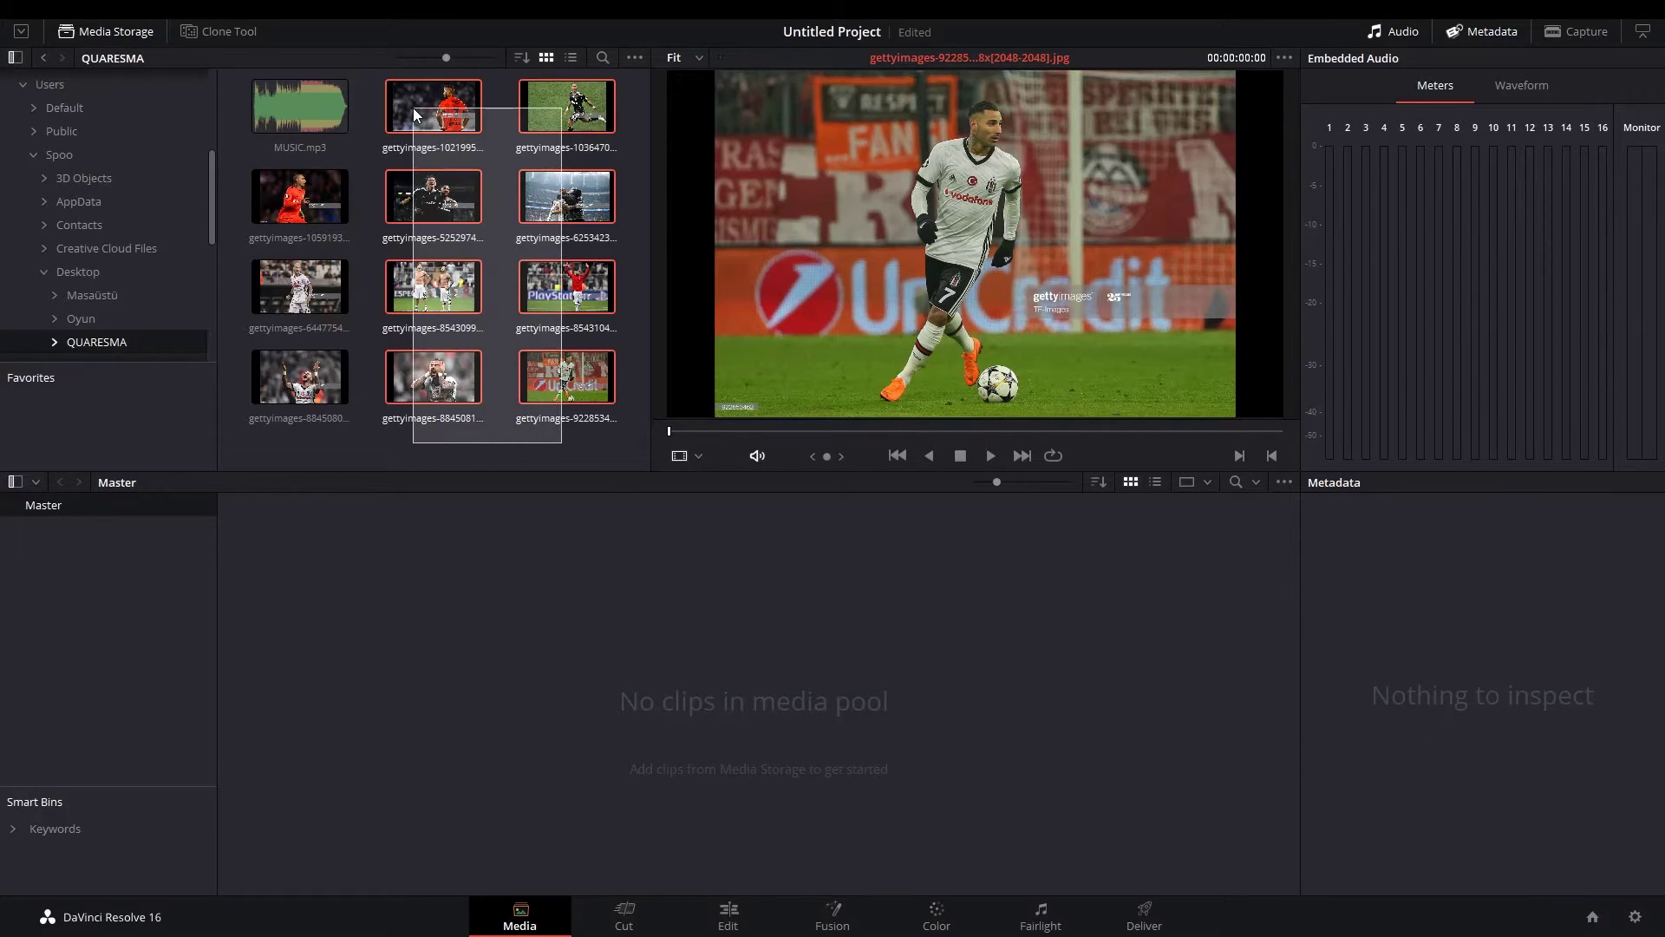
drag(314, 464, 299, 165)
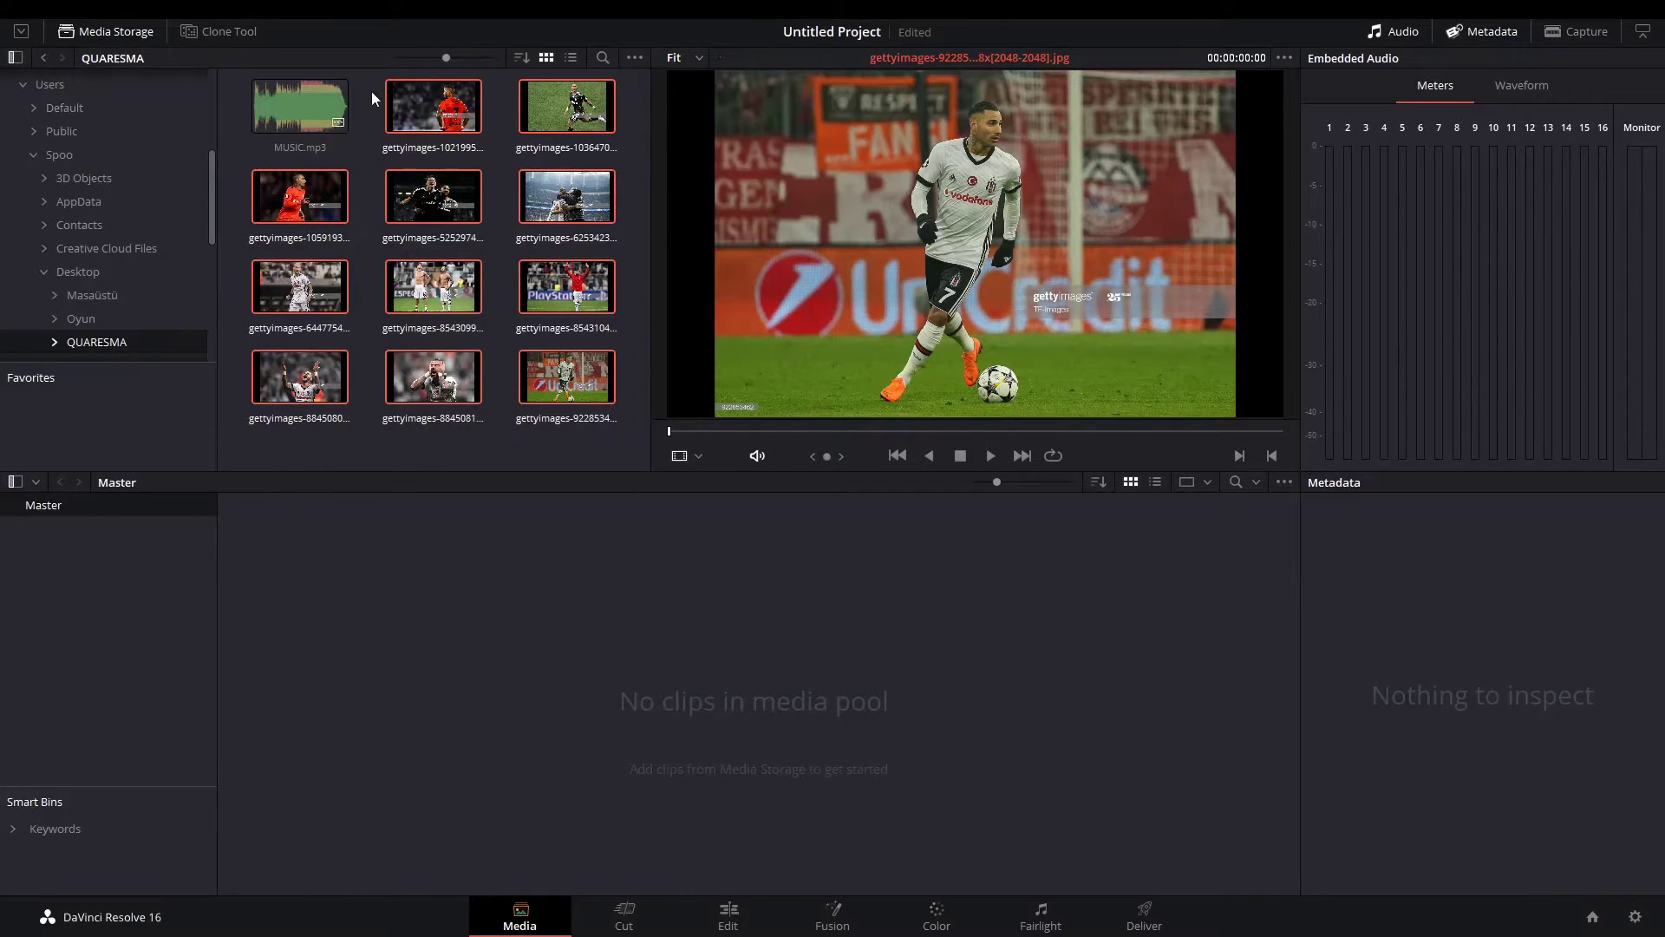
drag(401, 109, 667, 659)
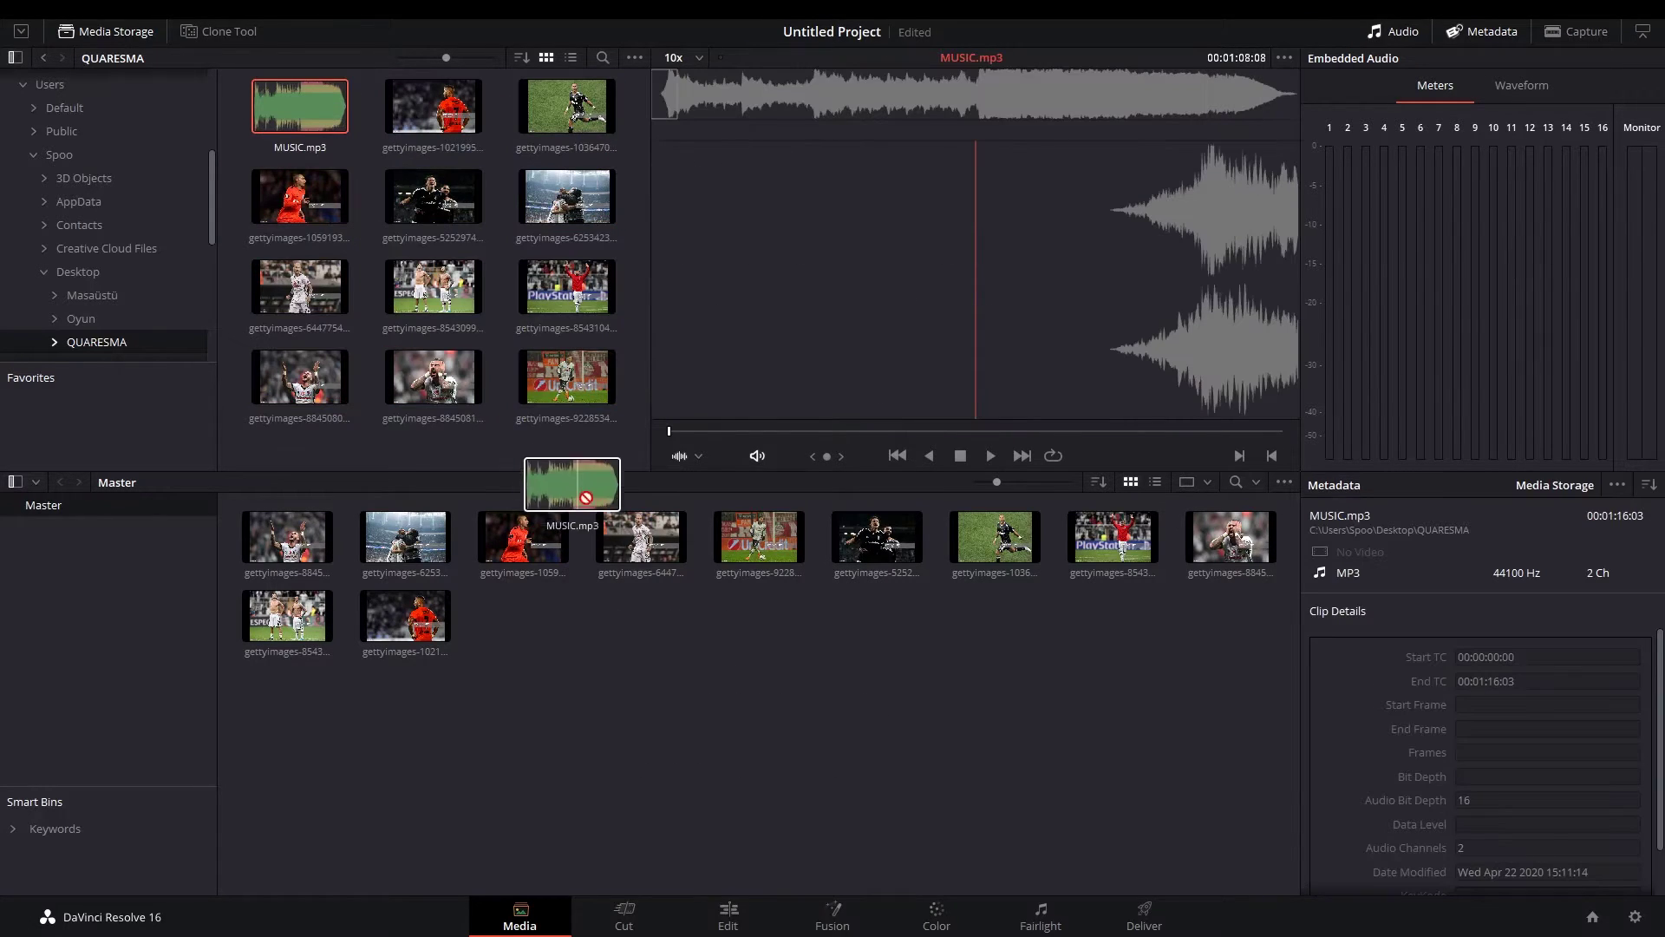
drag(303, 107, 523, 616)
drag(584, 468, 250, 122)
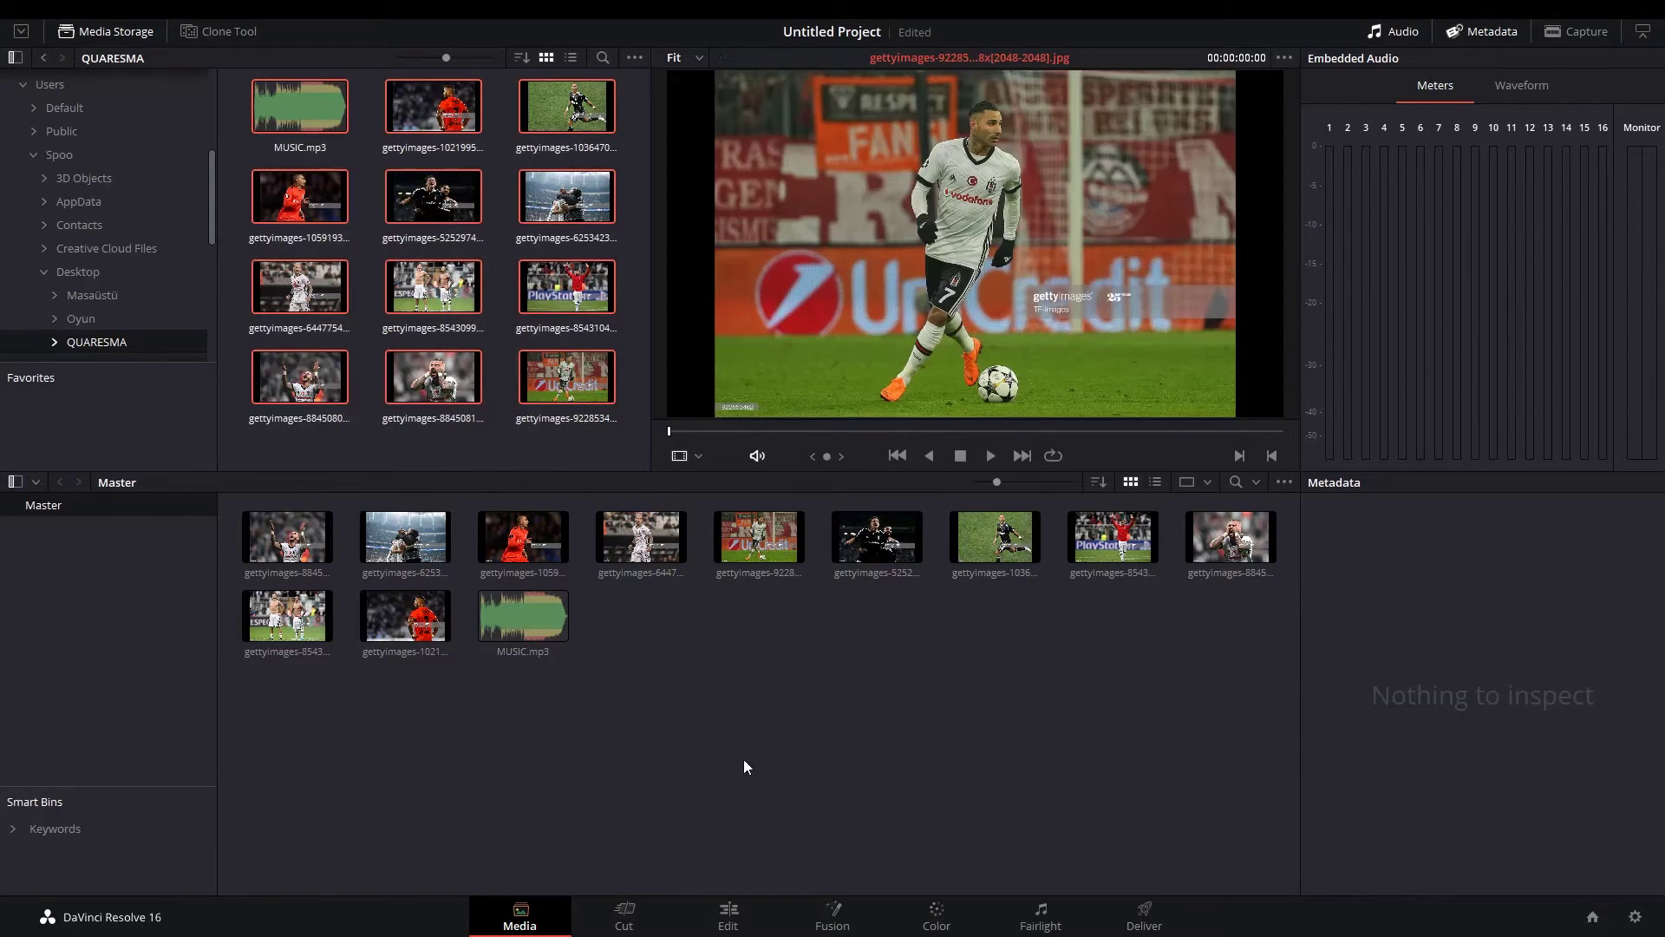
On the Edit page, place MUSIC.mp3 on the timeline audio track and scrub its length.
click(728, 913)
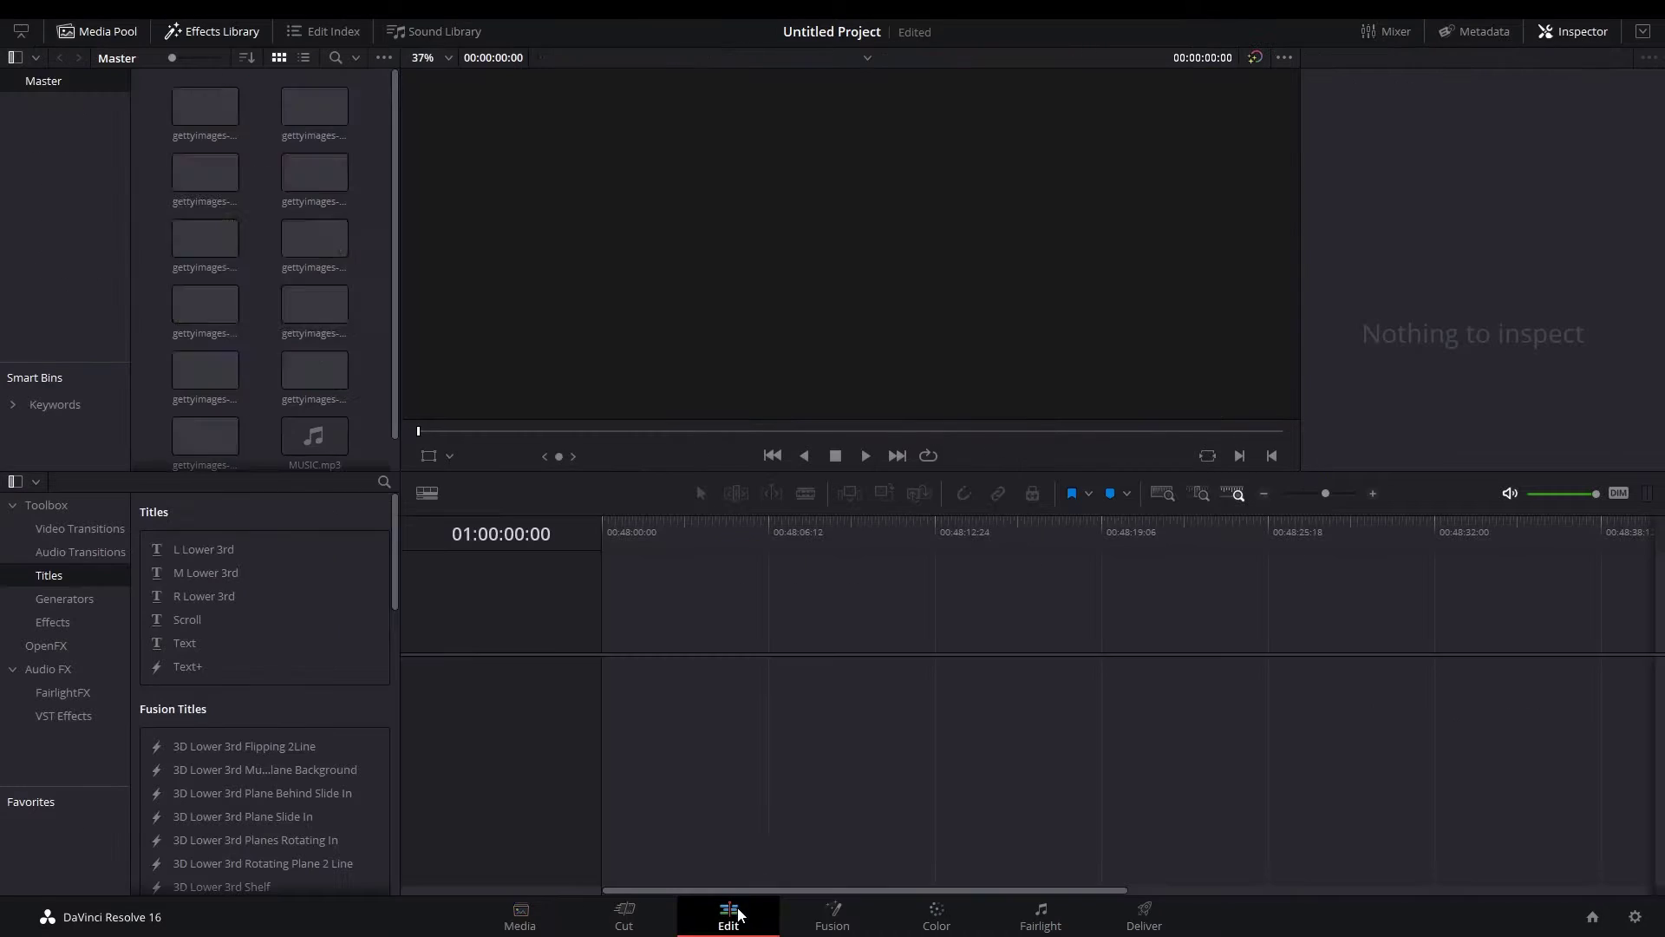
scroll(313, 260, down, 3)
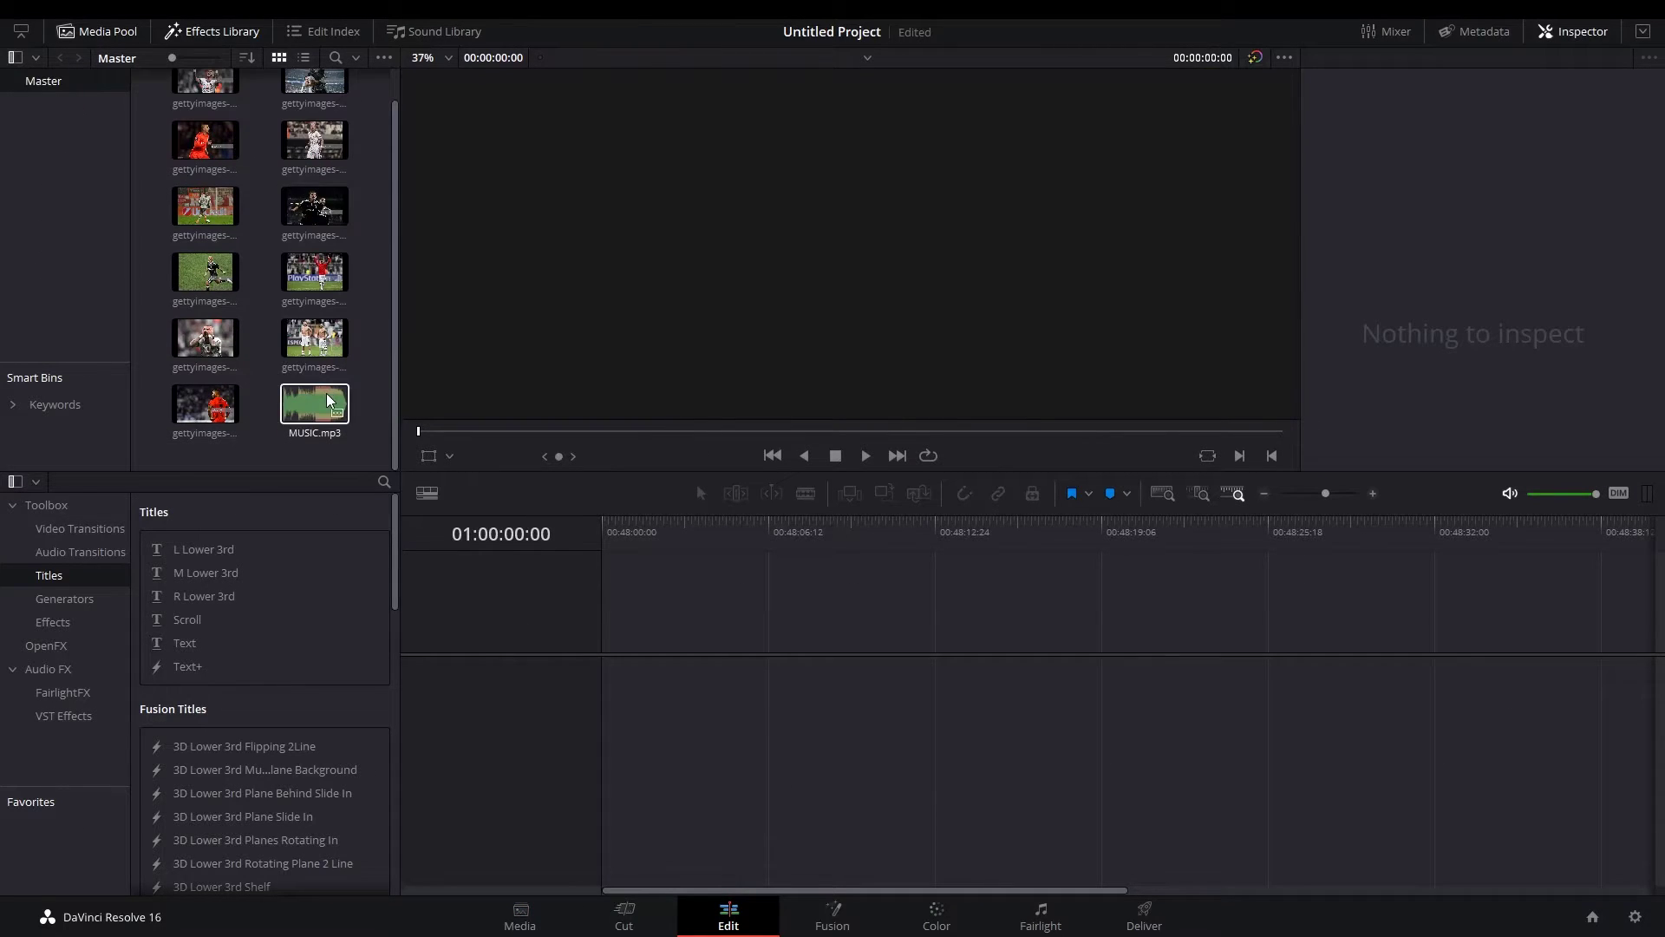
mouse_move(314, 338)
mouse_down()
mouse_move(629, 724)
mouse_move(610, 722)
mouse_up()
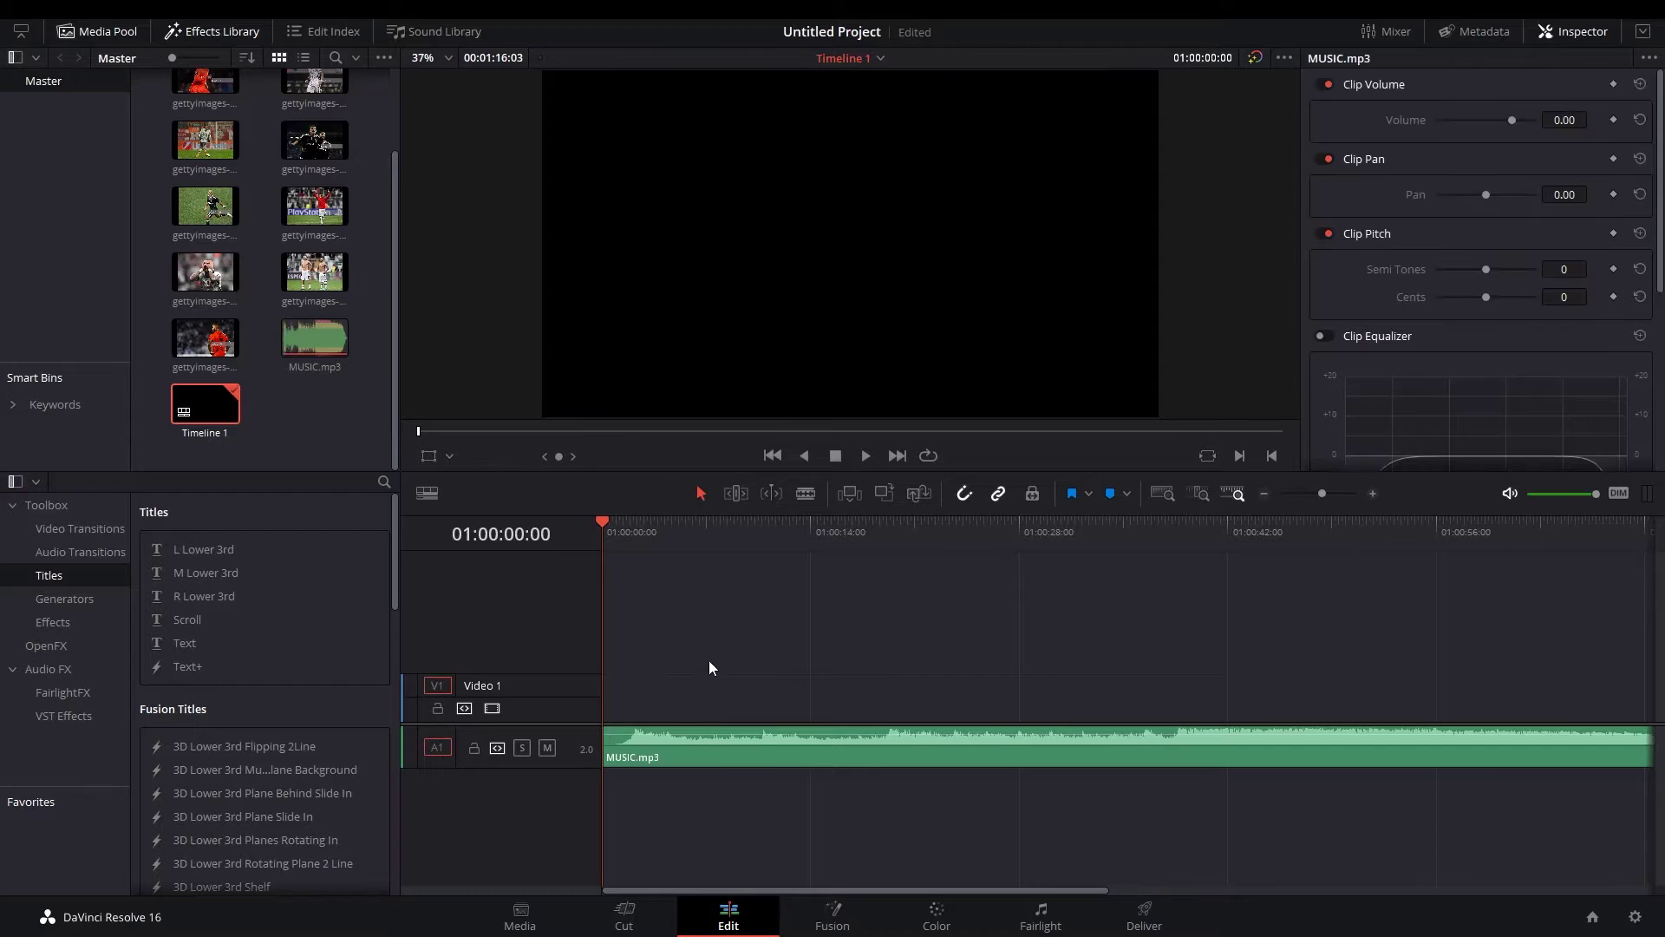
scroll(734, 644, down, 3)
scroll(734, 643, up, 2)
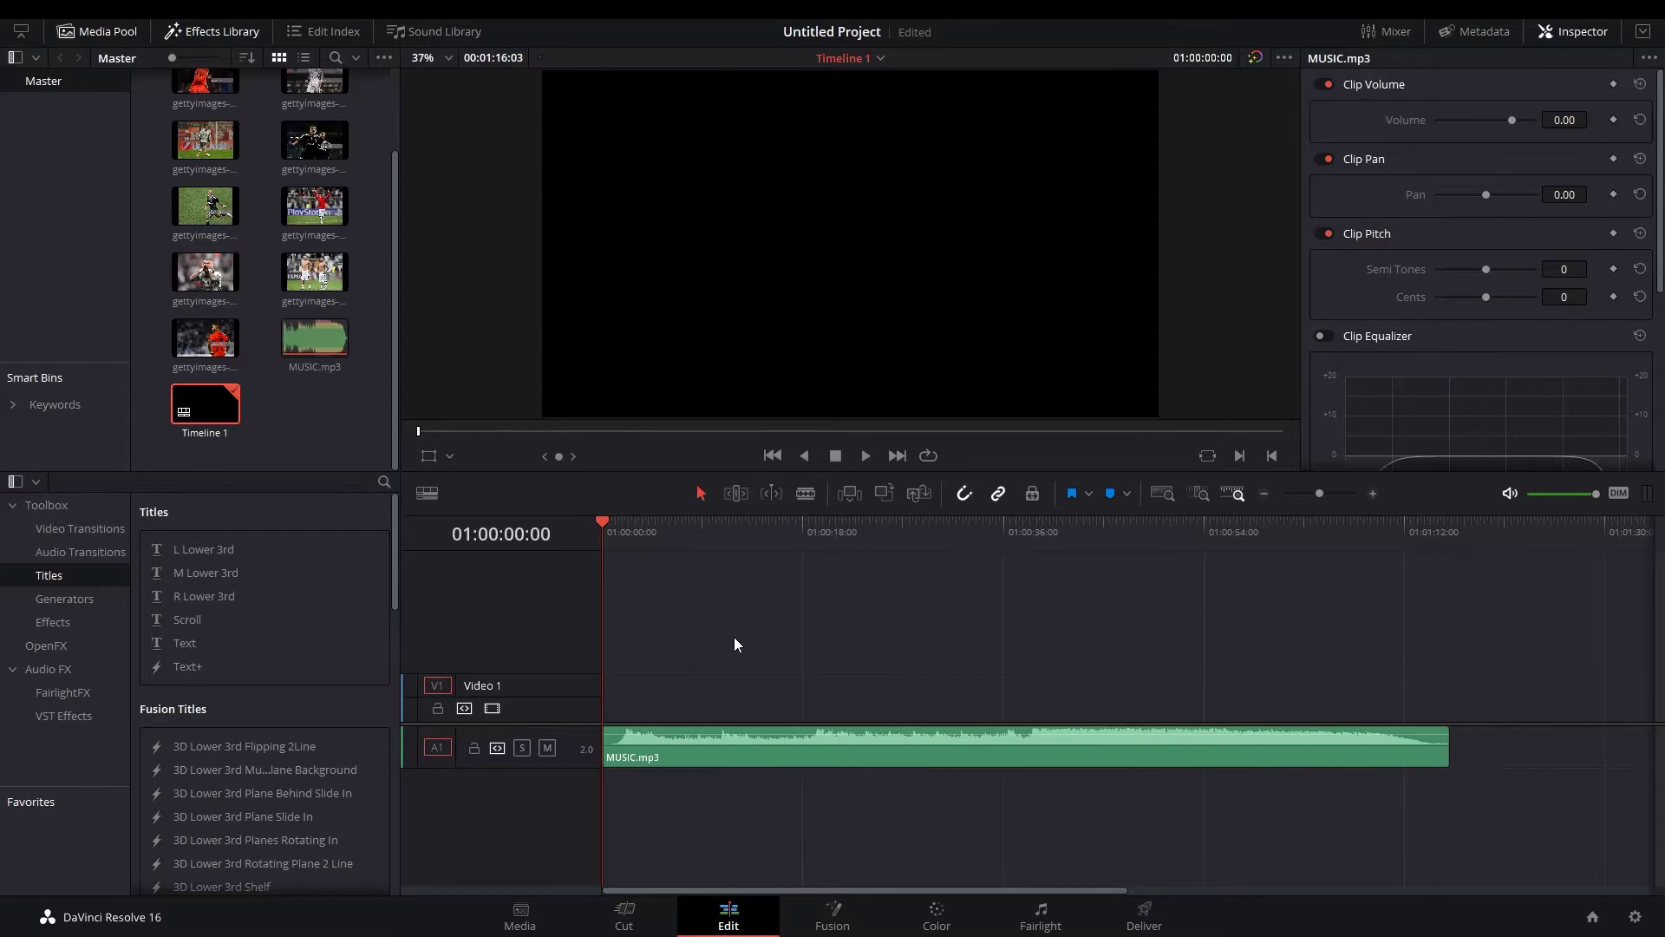
drag(1556, 536, 1589, 533)
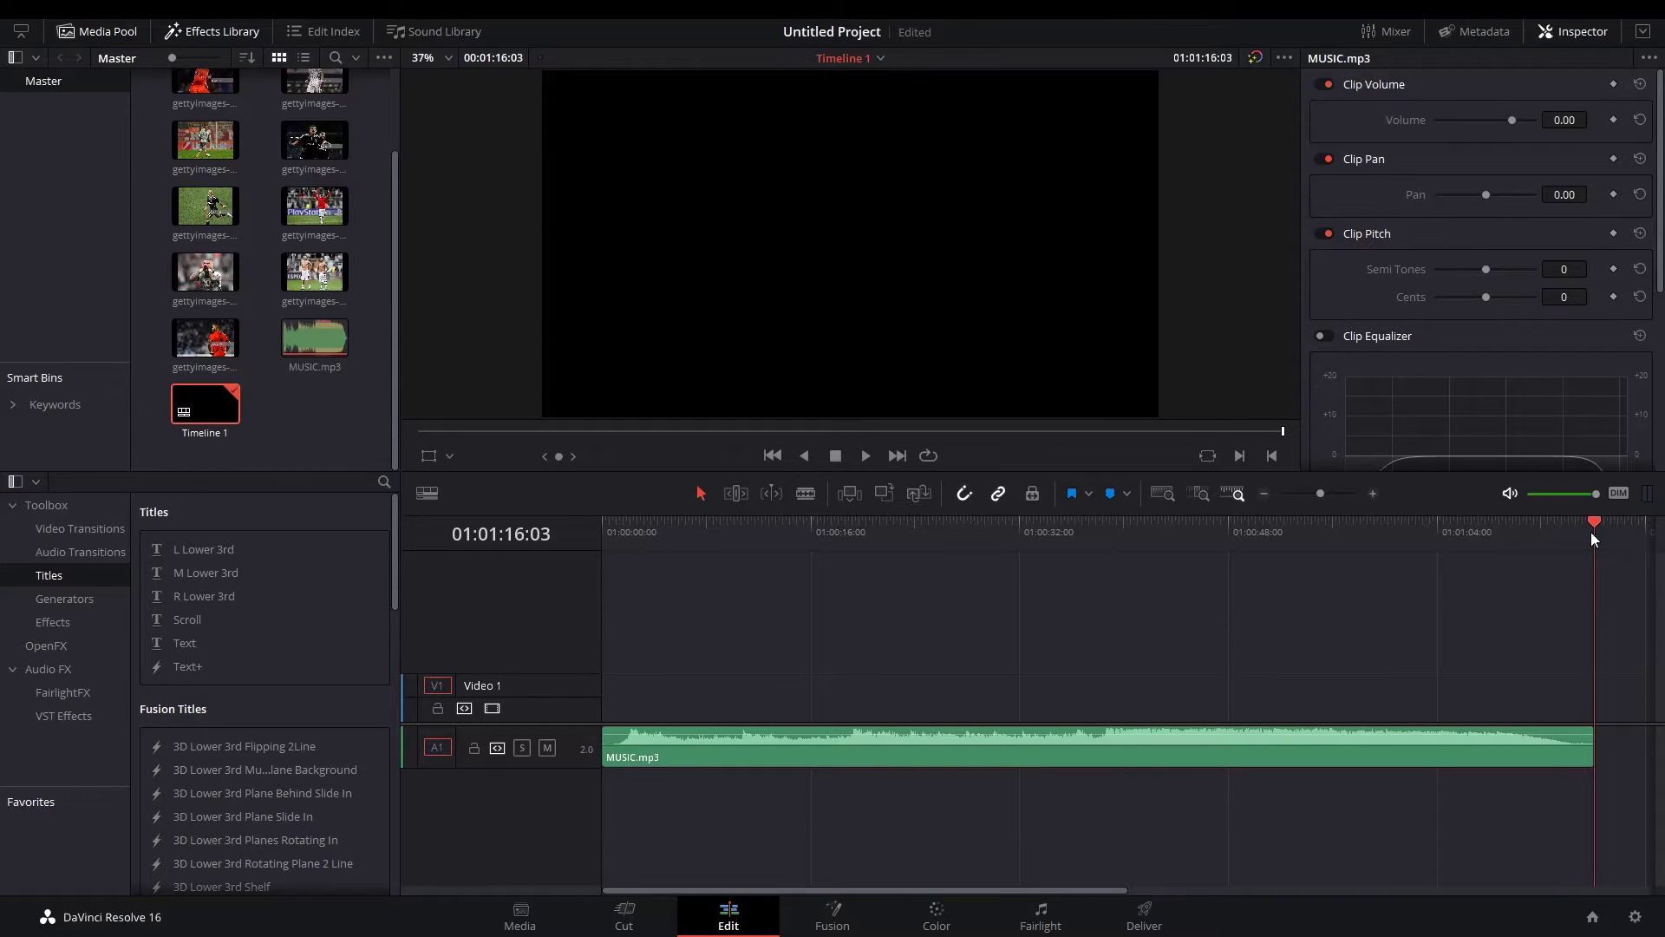
drag(1590, 532, 428, 518)
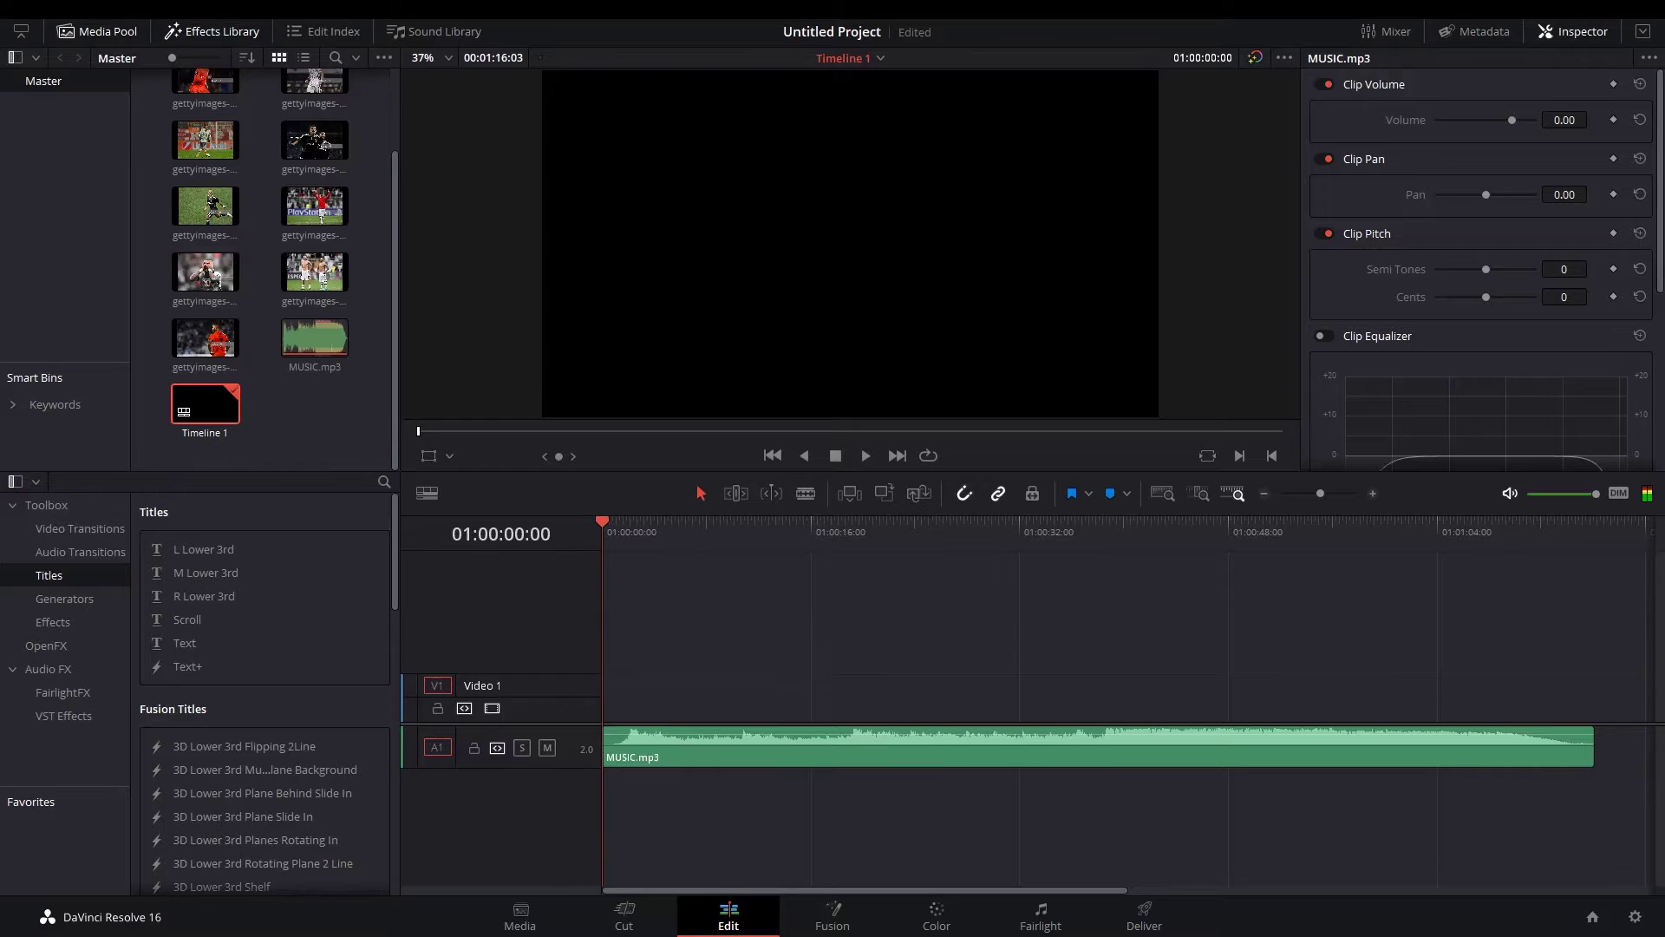
scroll(377, 399, up, 3)
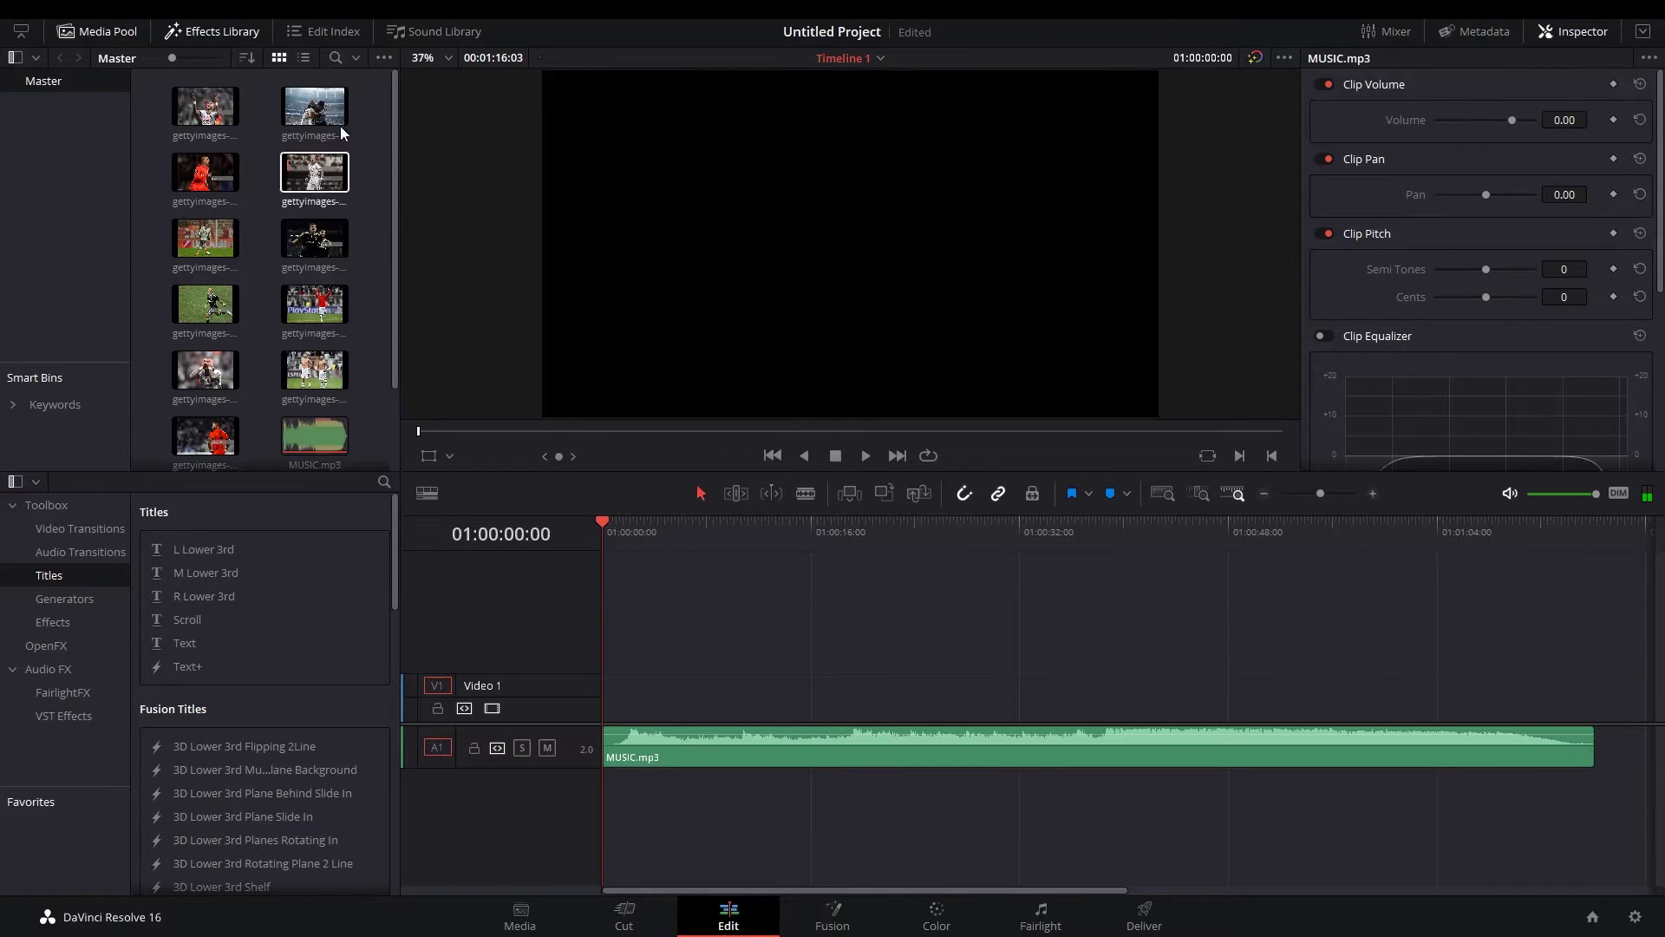
Place the first gettyimages photo at the start of Video 1 and play the timeline.
click(200, 115)
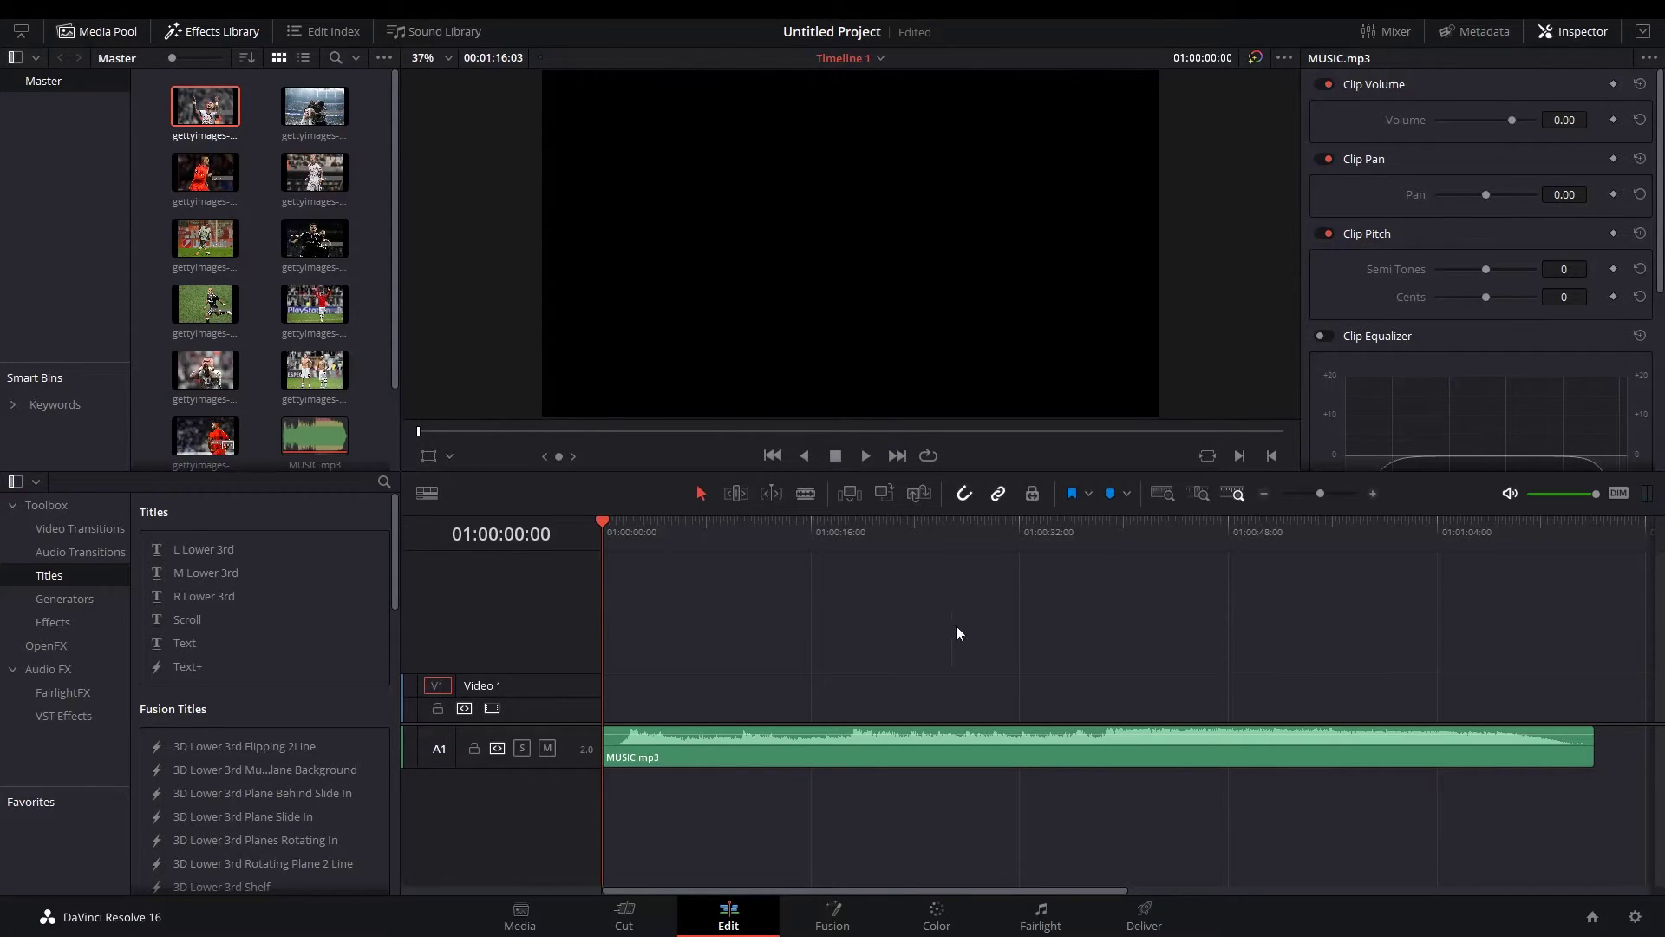
mouse_move(226, 112)
mouse_down()
mouse_move(335, 169)
mouse_move(651, 698)
mouse_up()
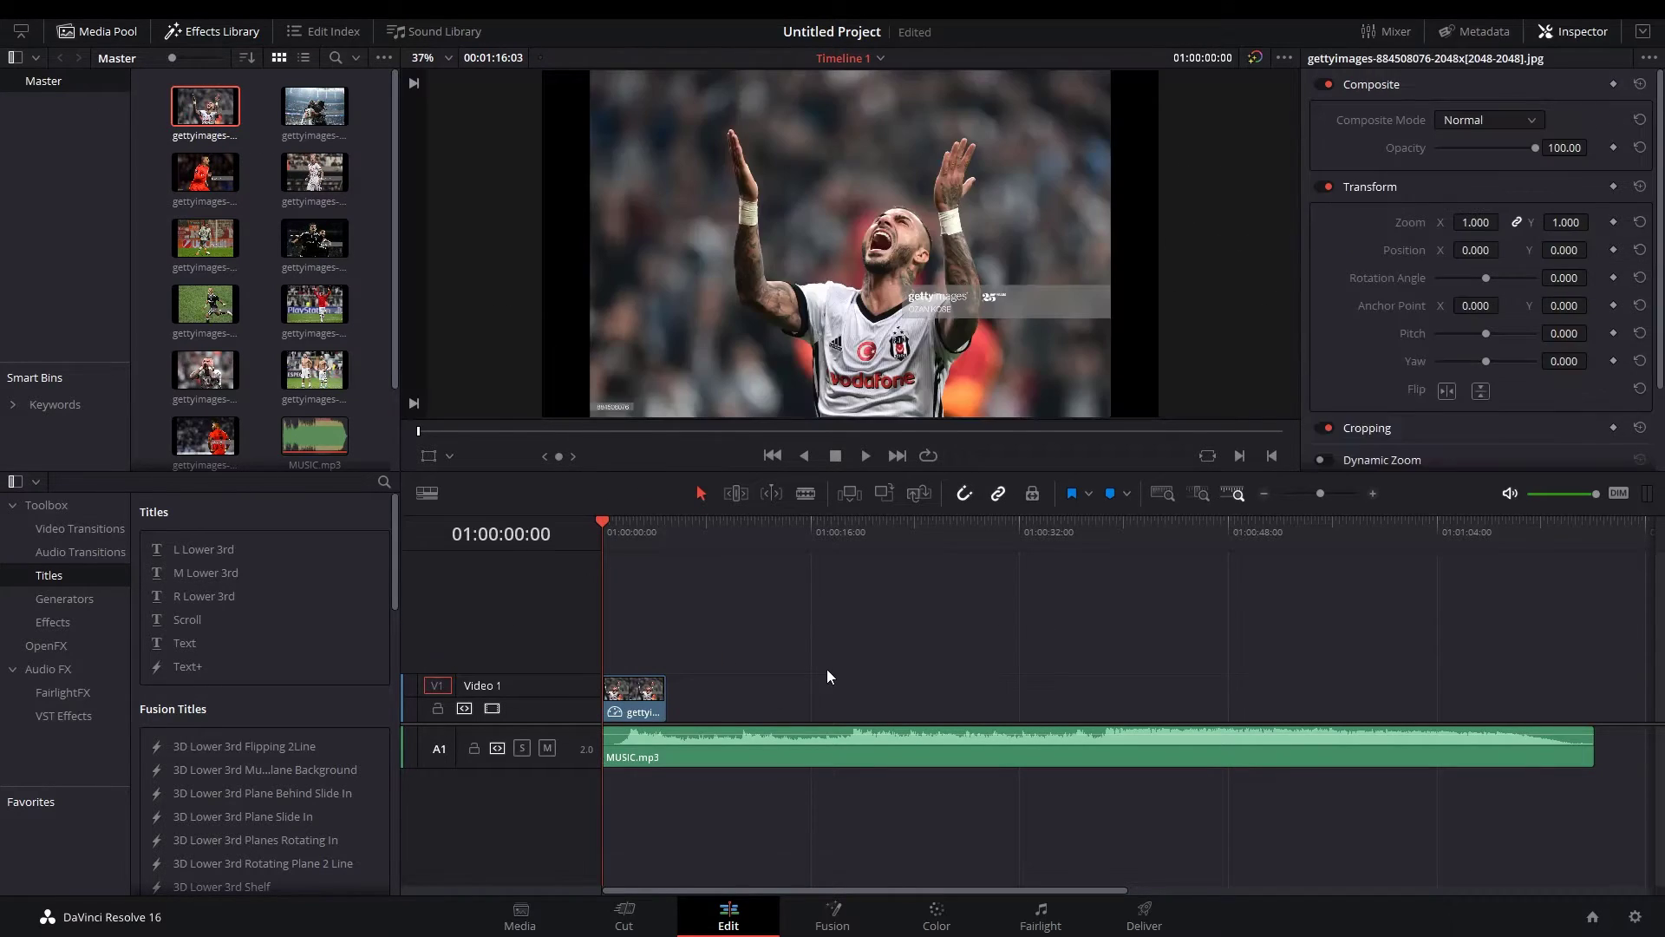
mouse_move(1551, 536)
mouse_down()
mouse_move(1580, 538)
mouse_move(1529, 538)
mouse_up()
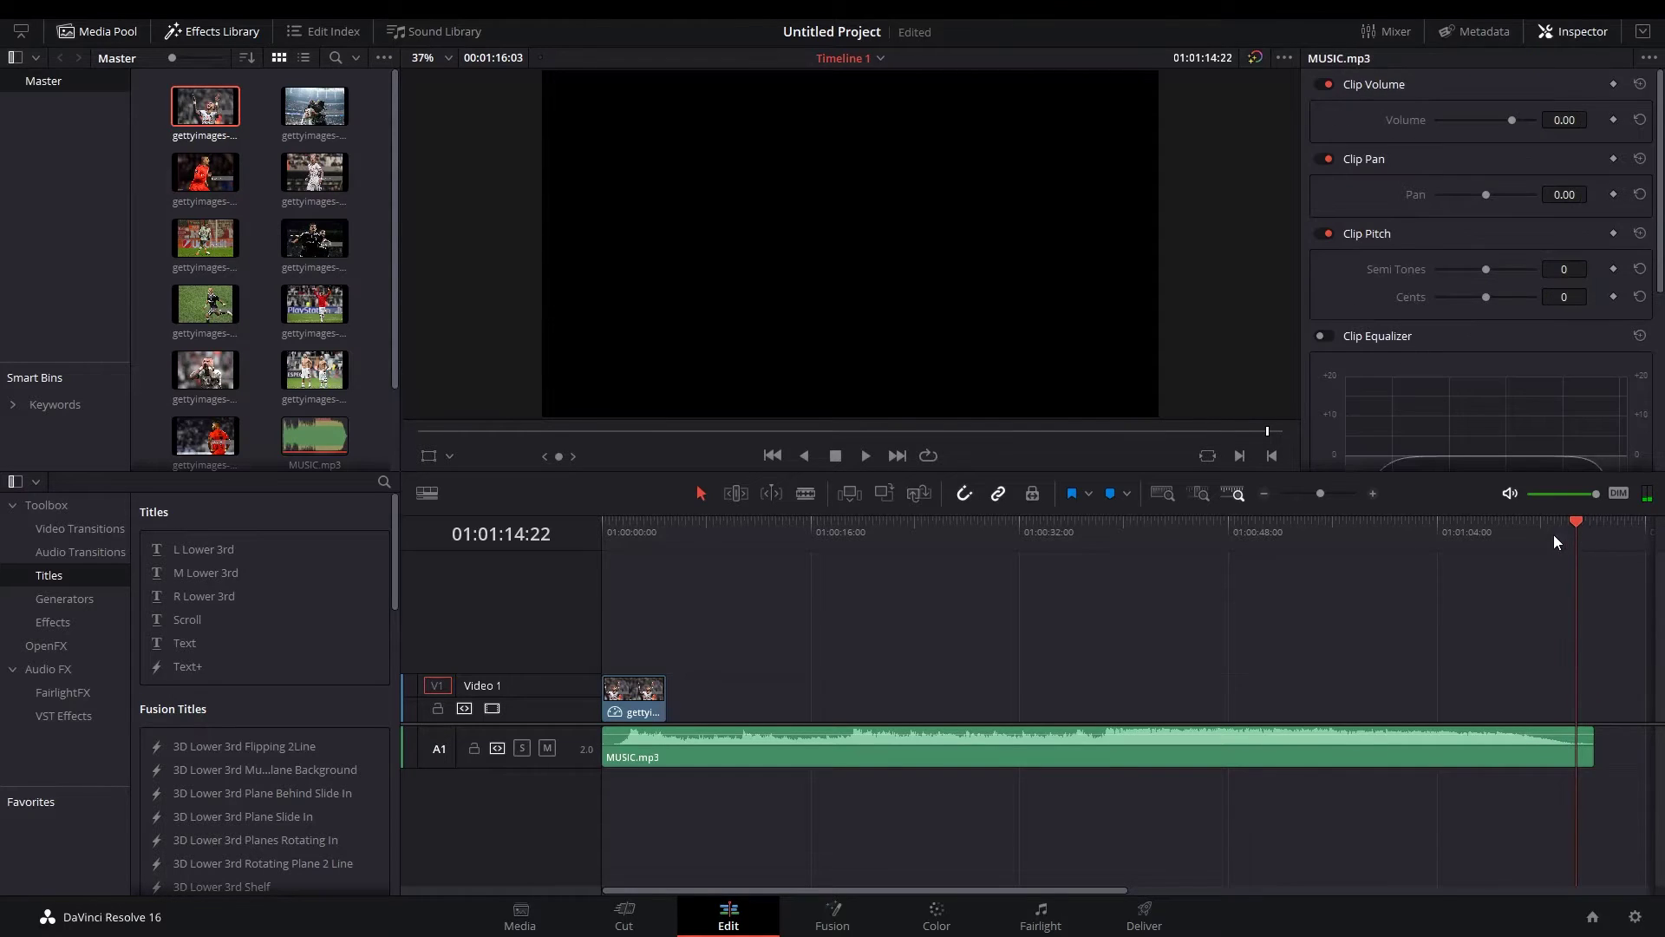
key(space)
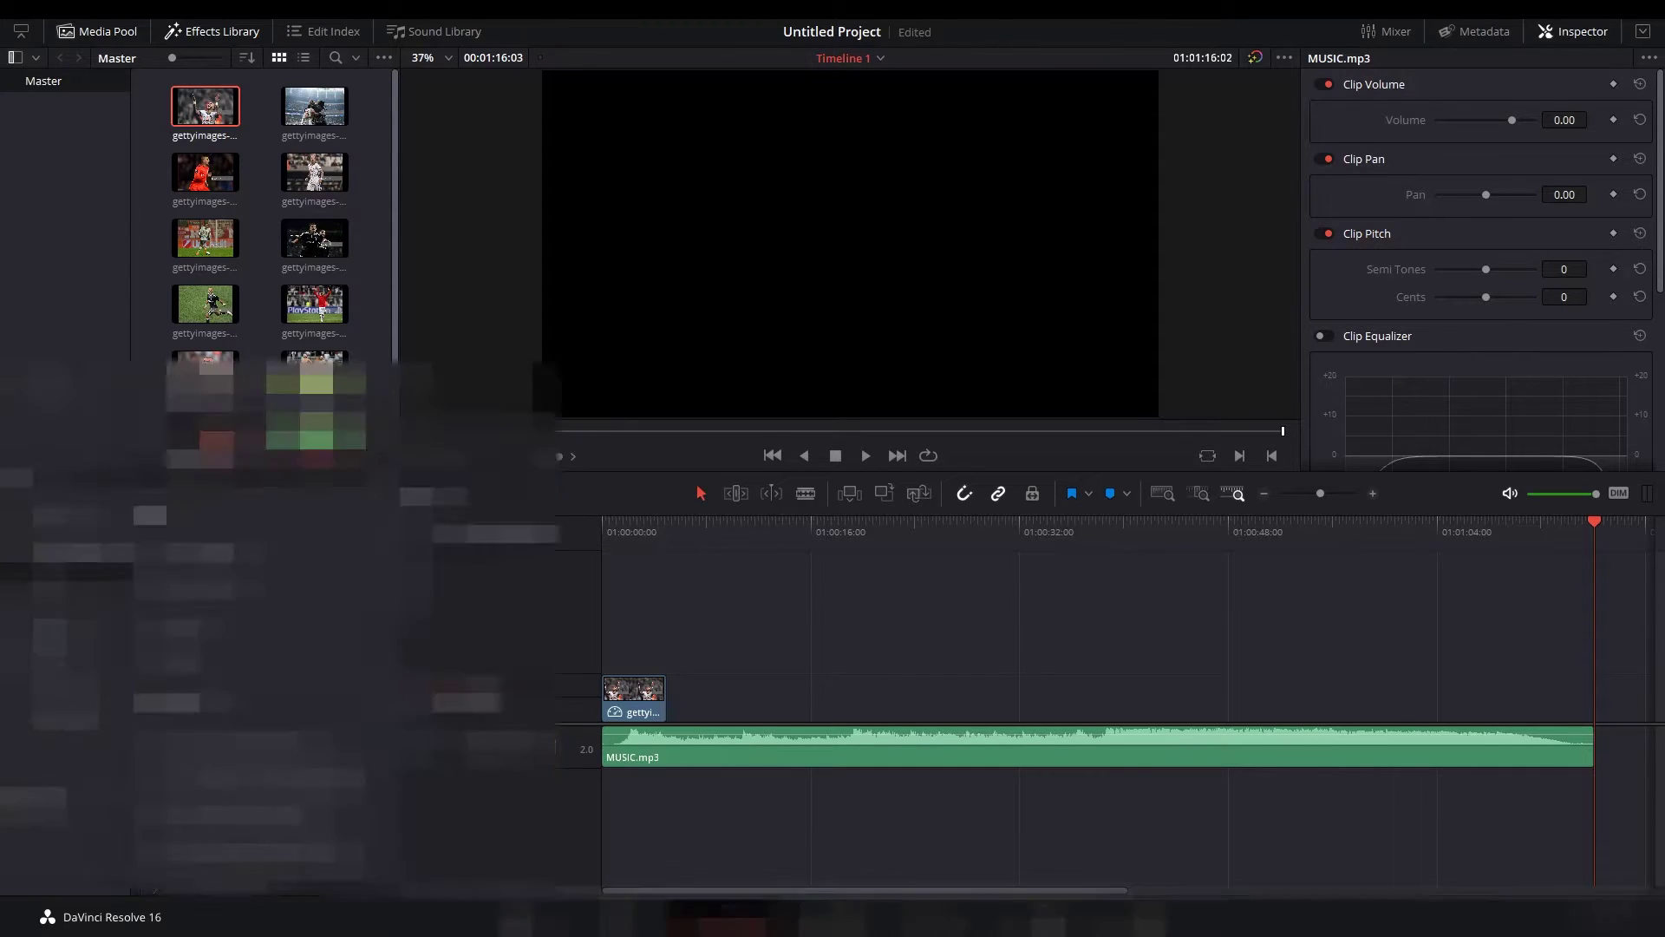
Compute 75 ÷ 11 in Windows Calculator, close it, then zoom into the Resolve timeline.
click(16, 924)
text(hesa)
click(208, 453)
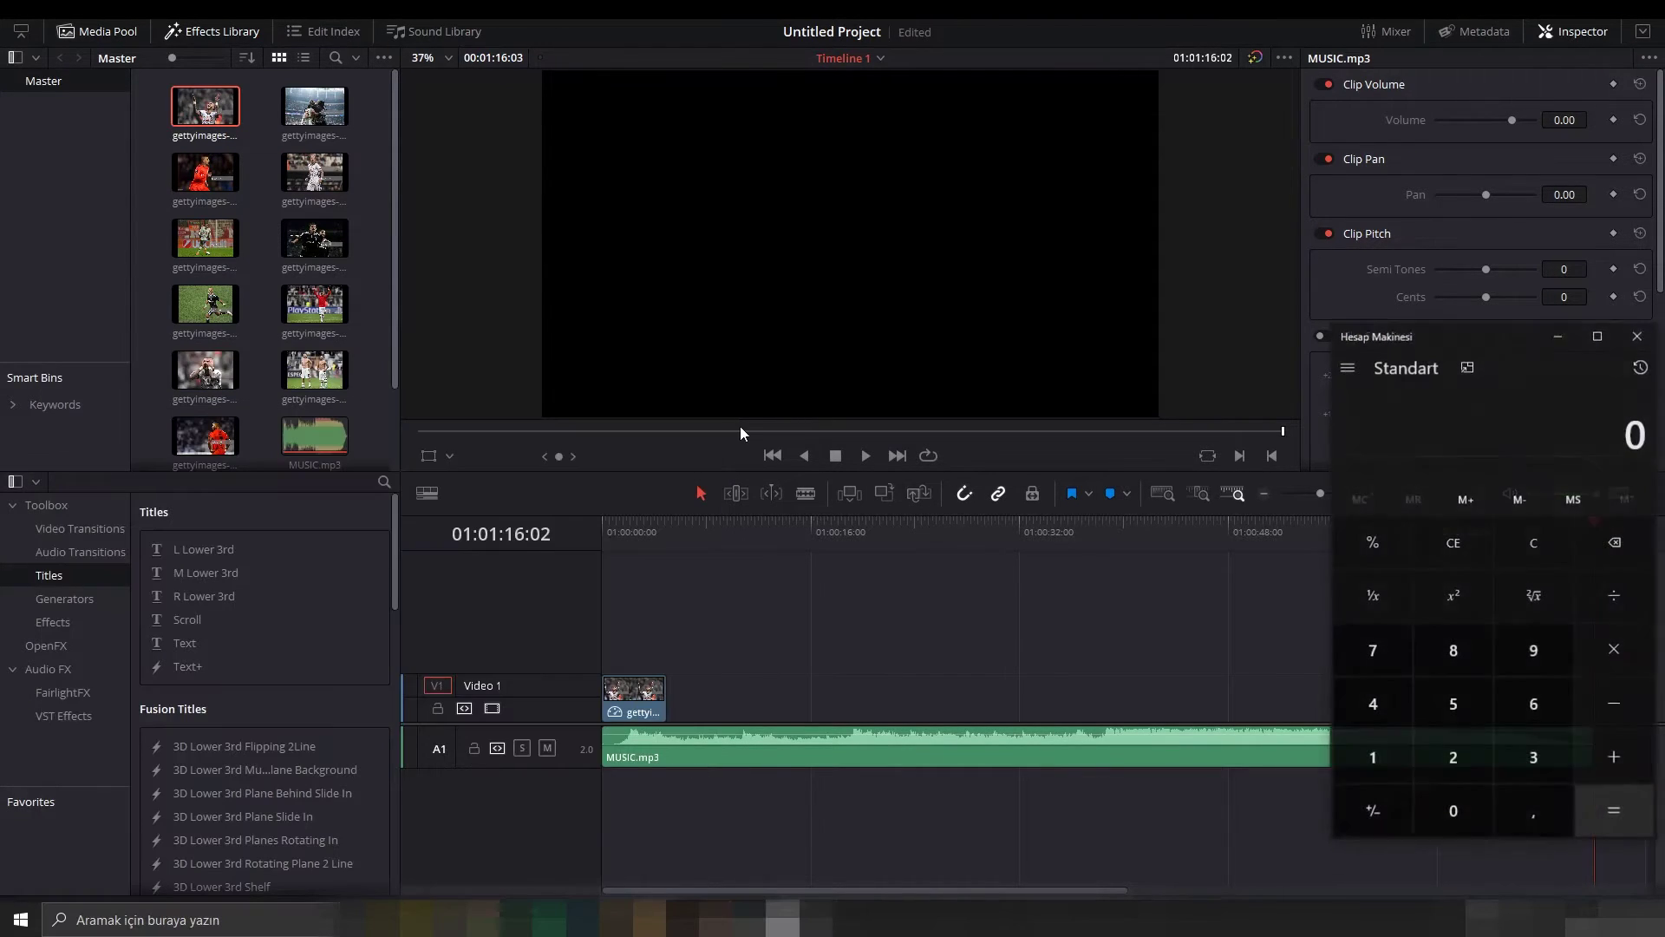
text(75)
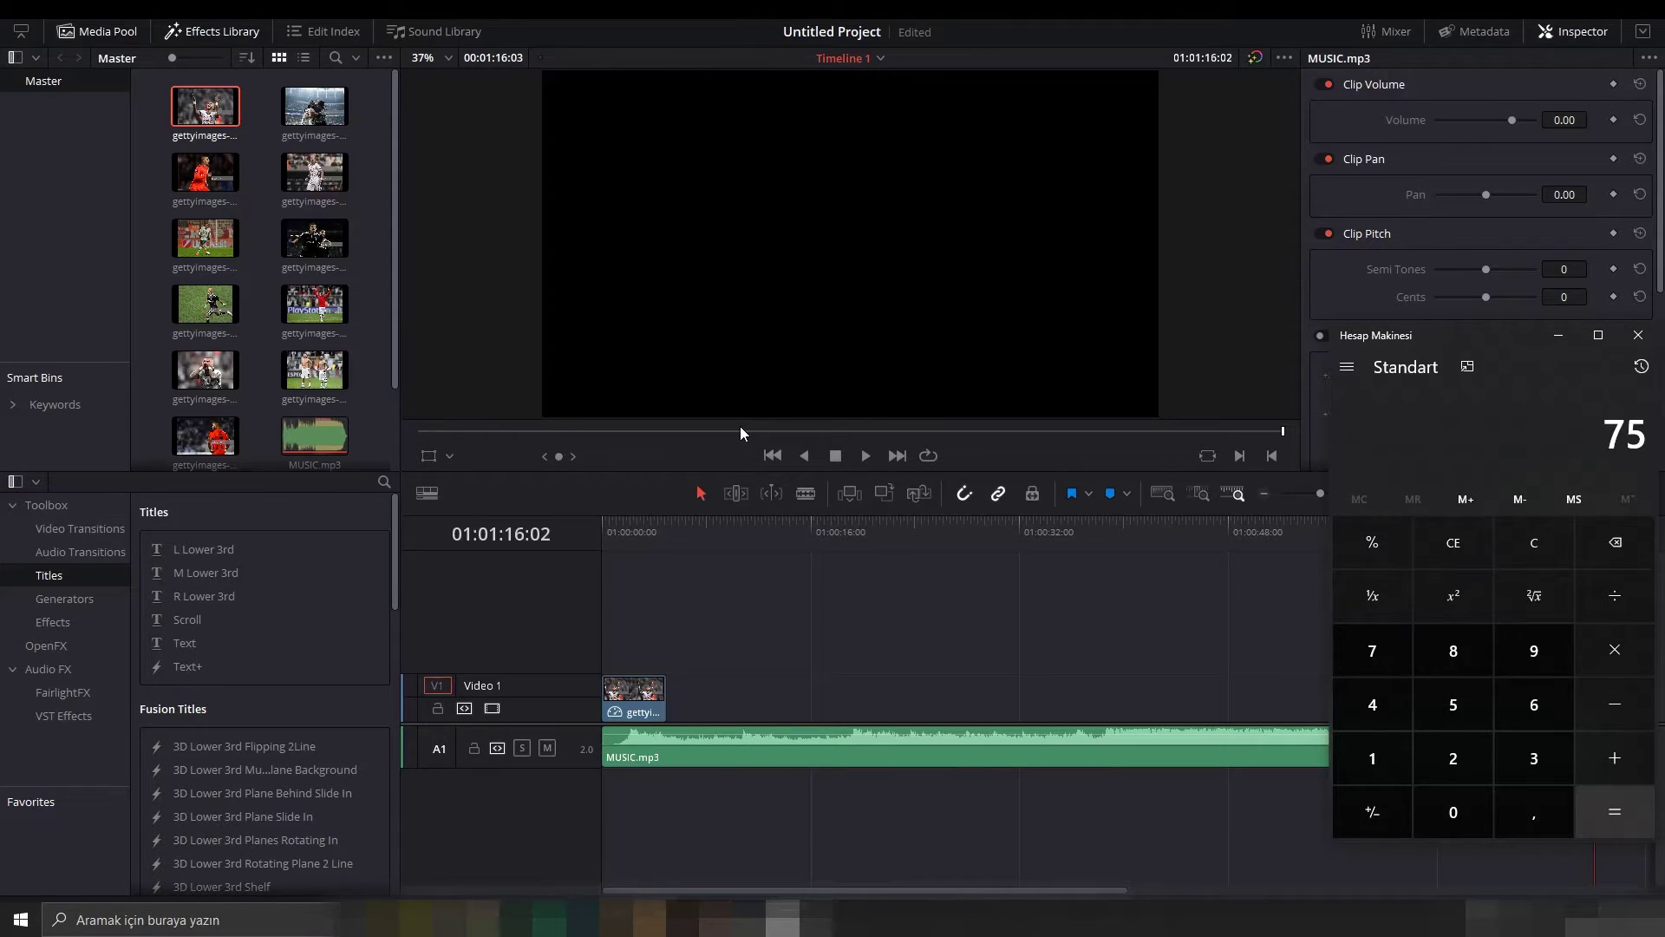
text(/11)
key(Return)
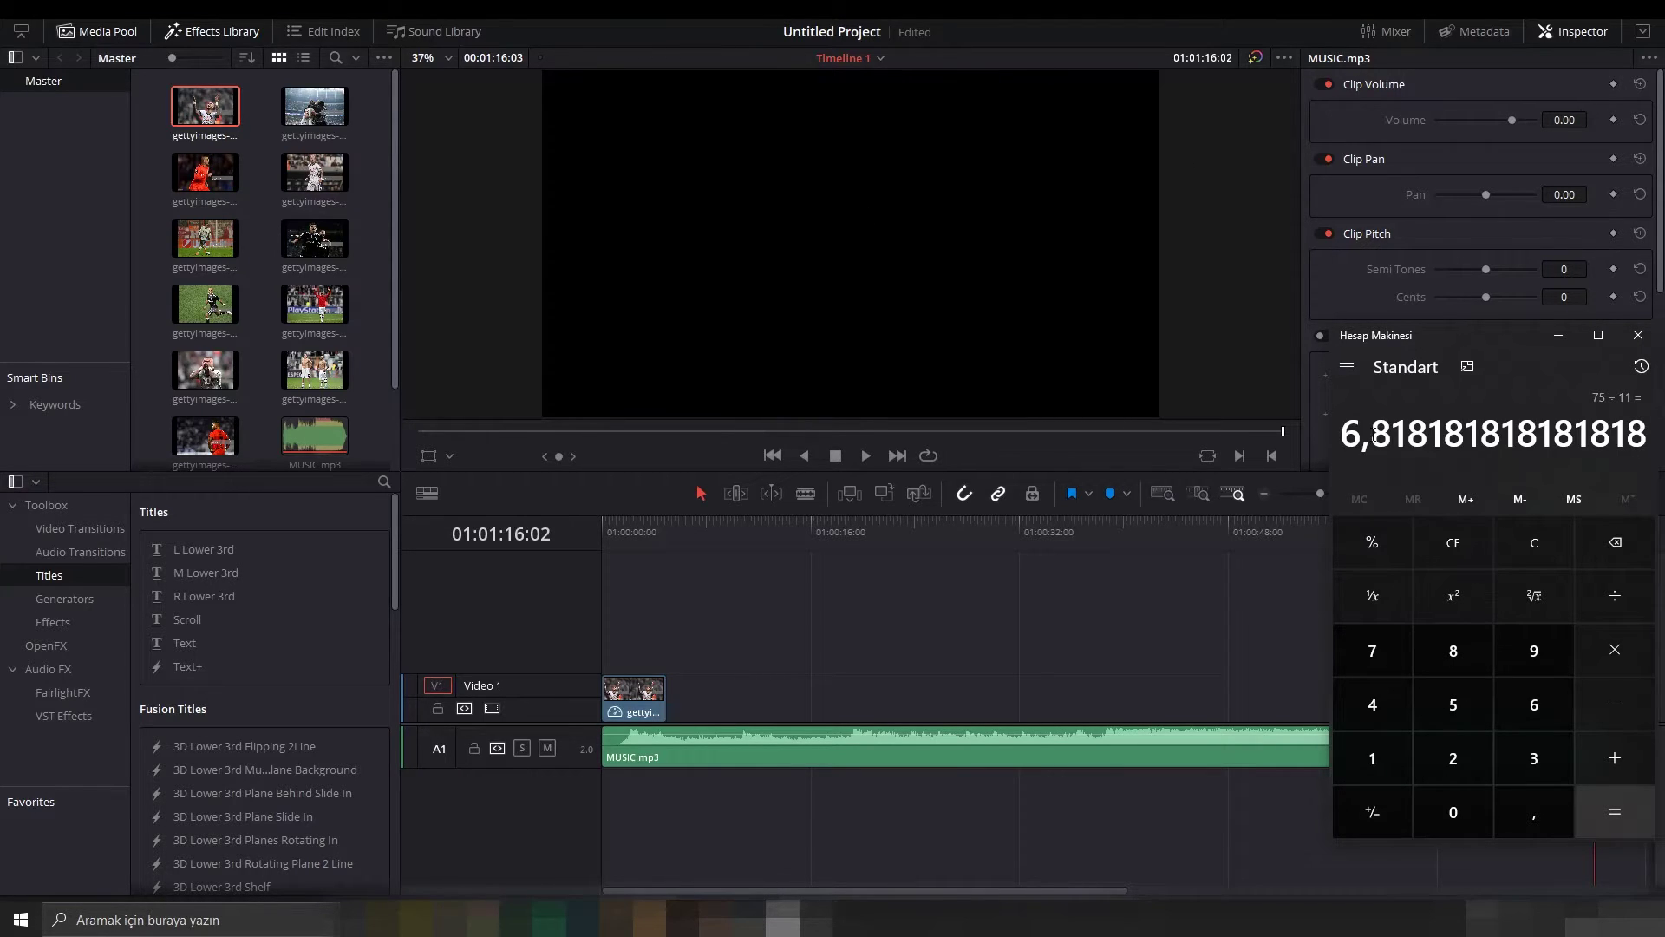
click(1638, 335)
mouse_move(634, 545)
mouse_down()
mouse_move(560, 527)
mouse_move(872, 525)
mouse_up()
key(ctrl+equal)
Trim the first photo on Video 1 to end at the playhead, about 06:26.
click(656, 704)
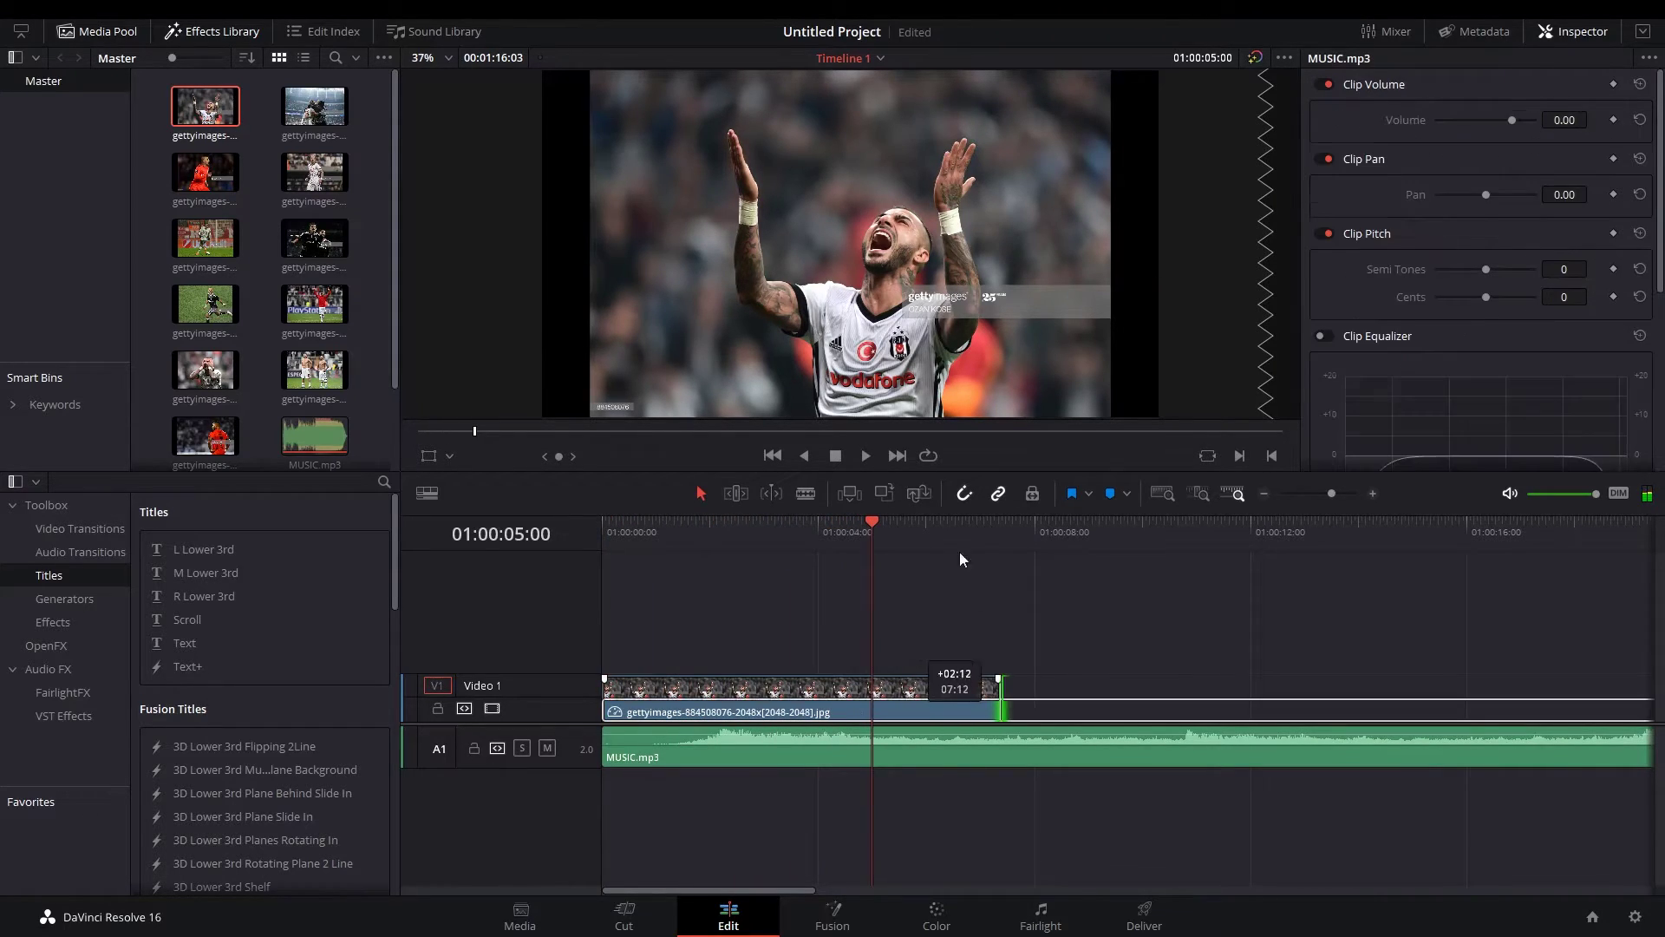
drag(870, 697, 998, 697)
drag(888, 535, 1004, 538)
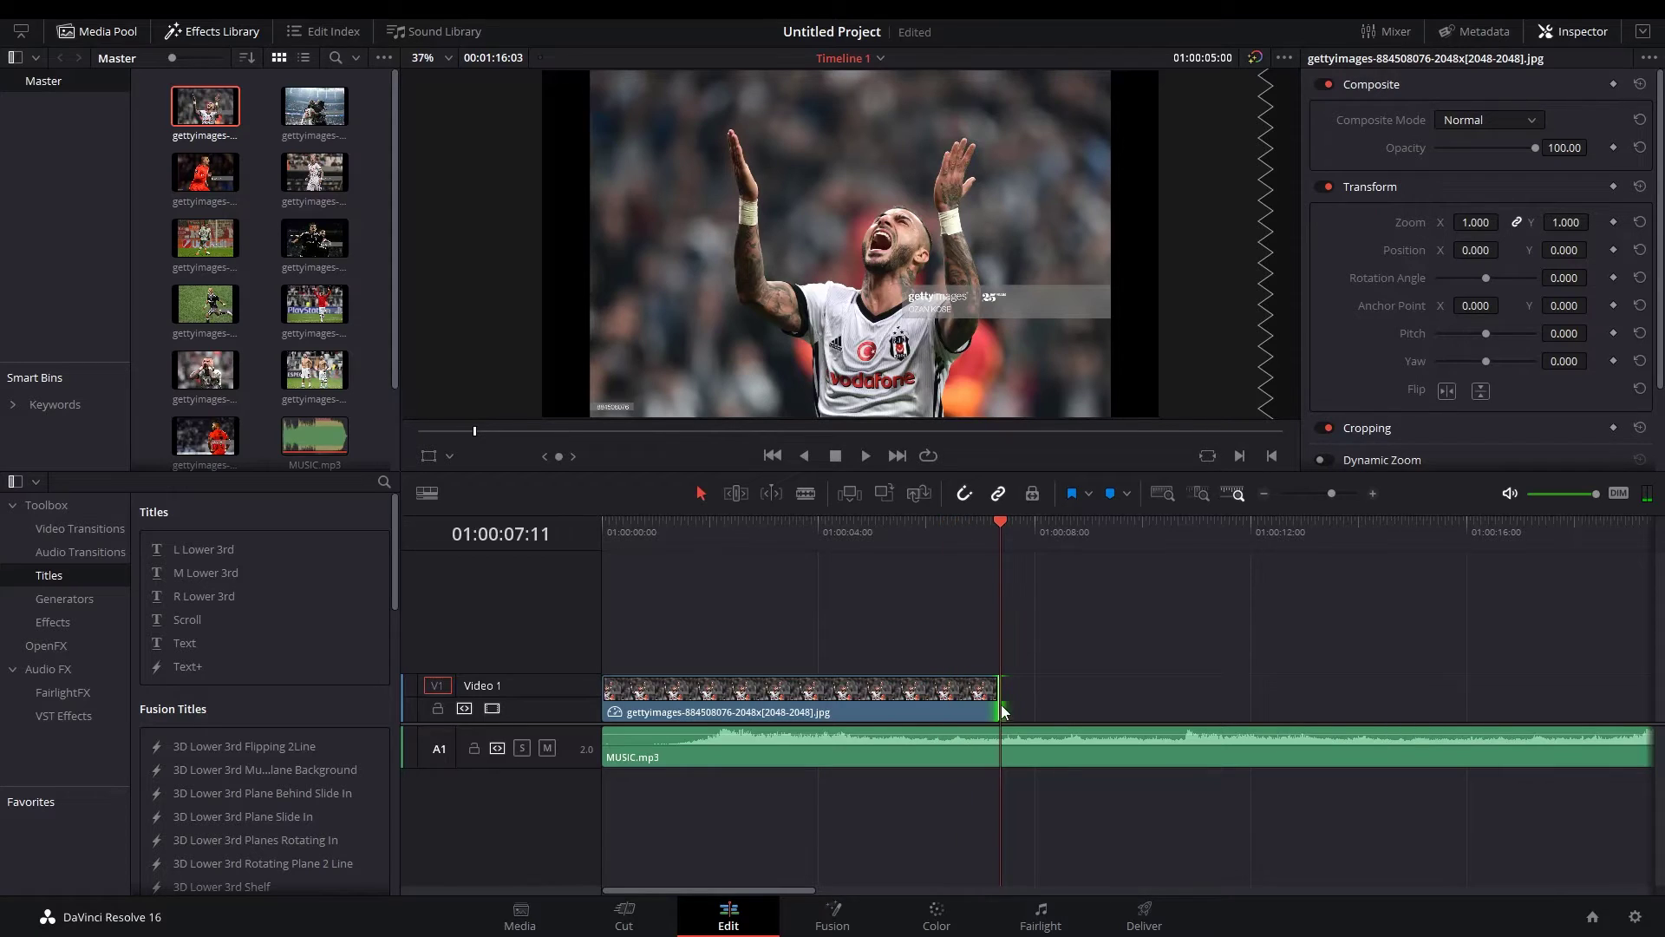
drag(998, 533, 972, 528)
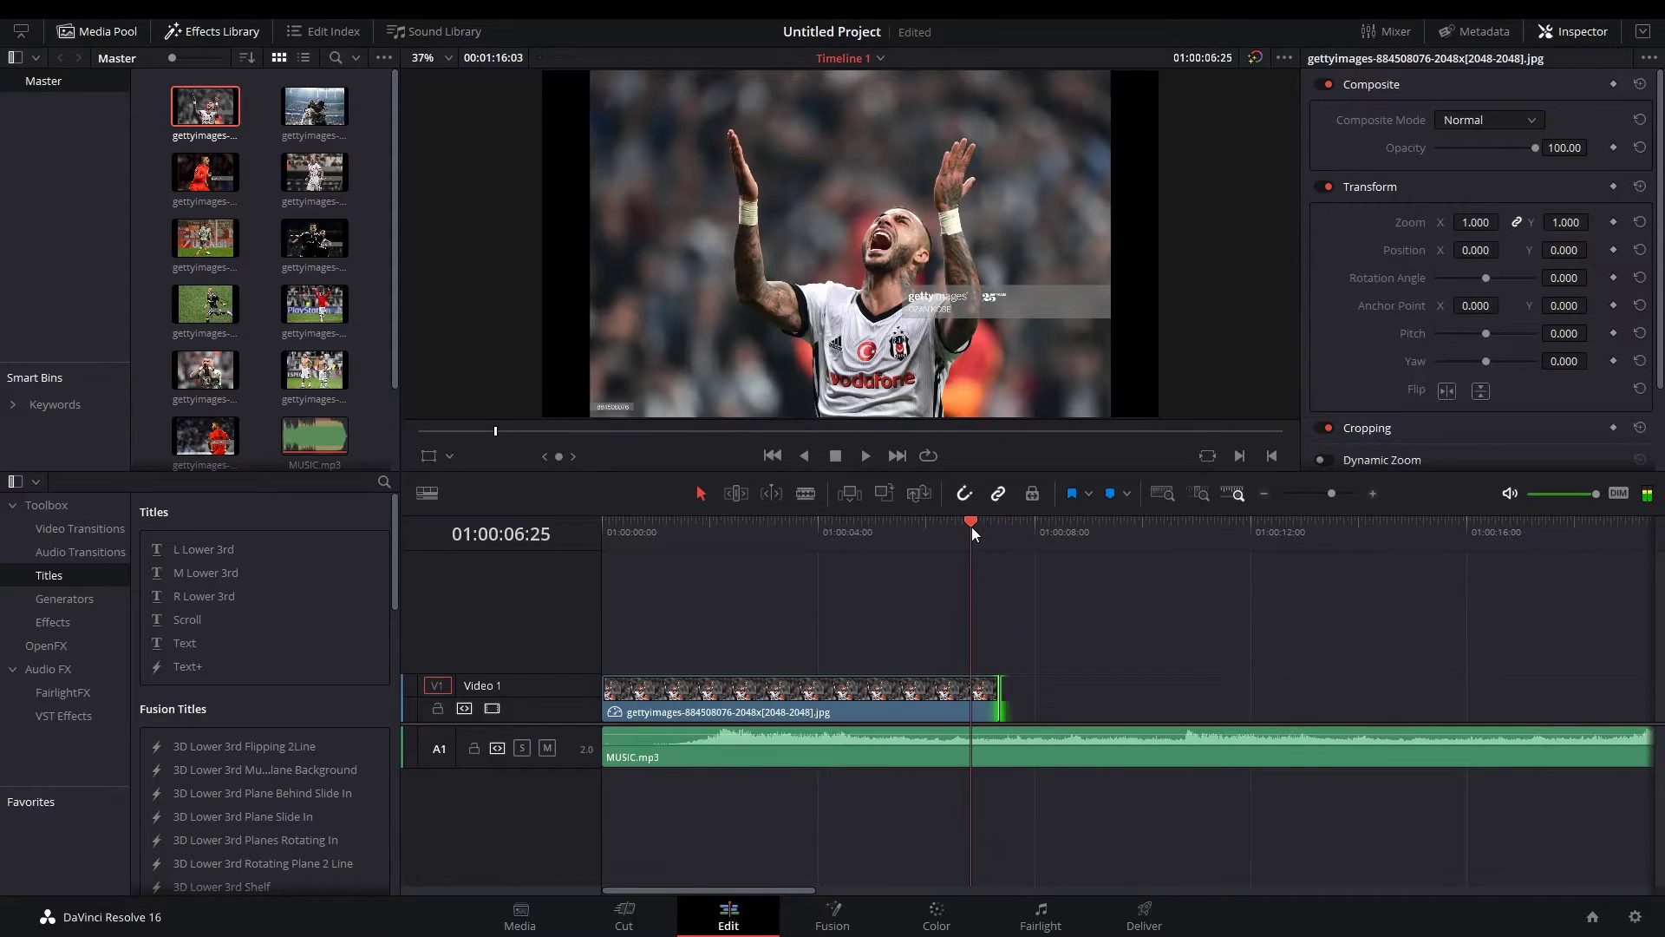
drag(999, 694, 970, 692)
Trim the second and third photos to the same length and move them onto Video 1.
drag(314, 106, 606, 652)
drag(868, 643, 970, 643)
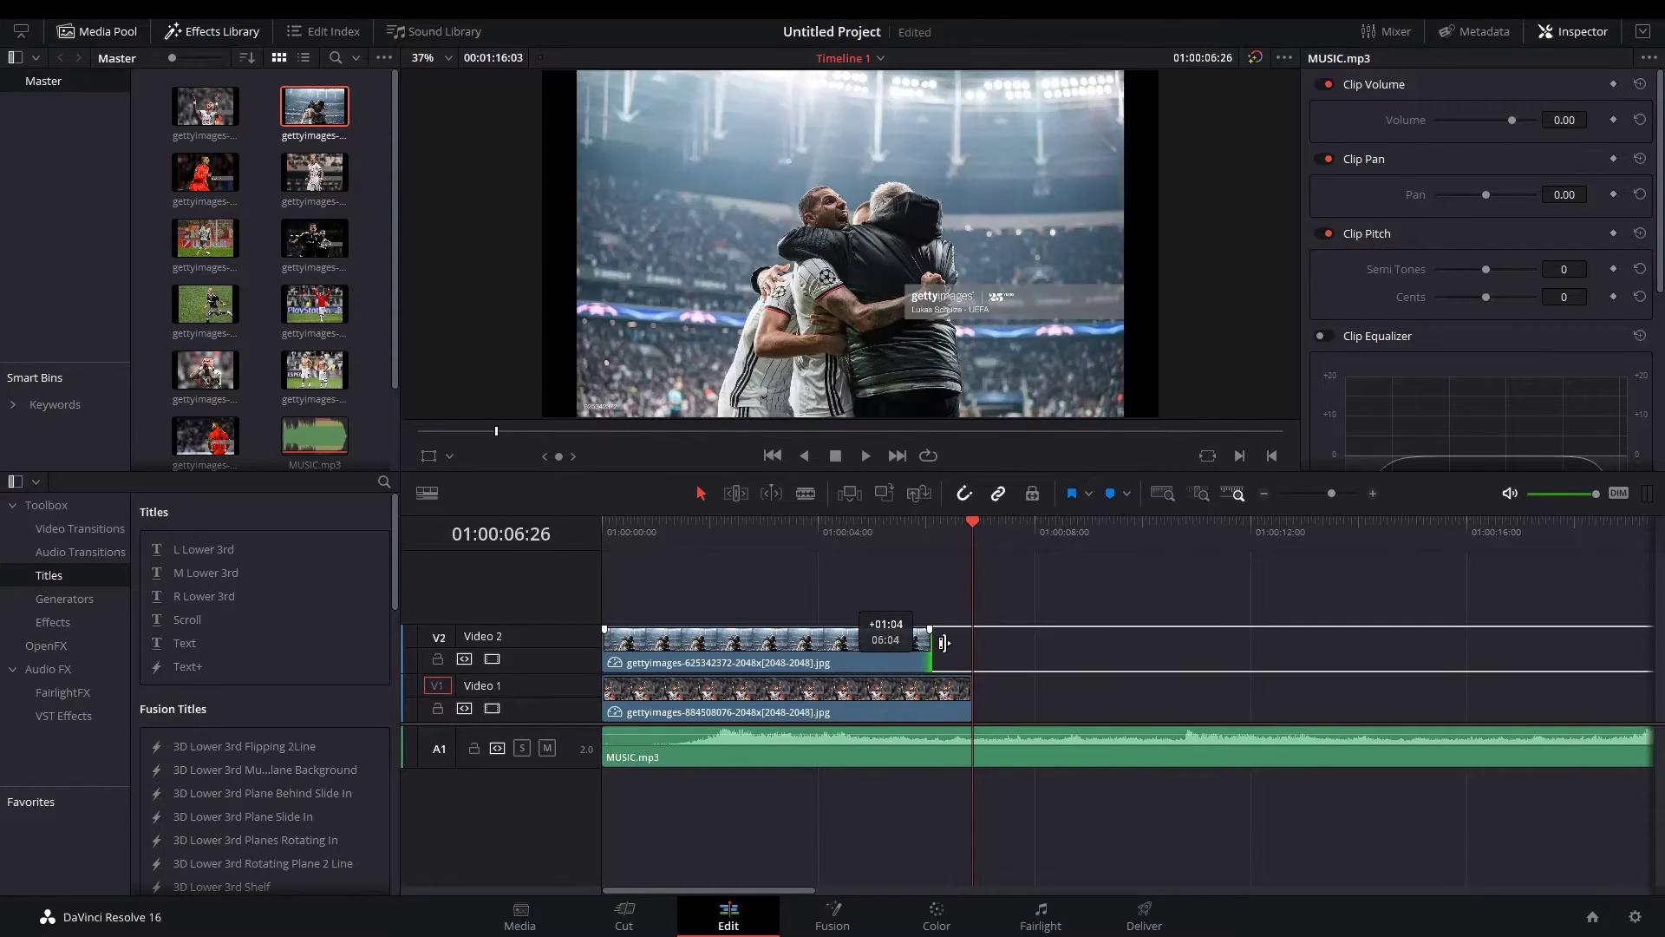
mouse_move(707, 652)
mouse_down()
mouse_move(1100, 715)
mouse_move(1082, 706)
mouse_up()
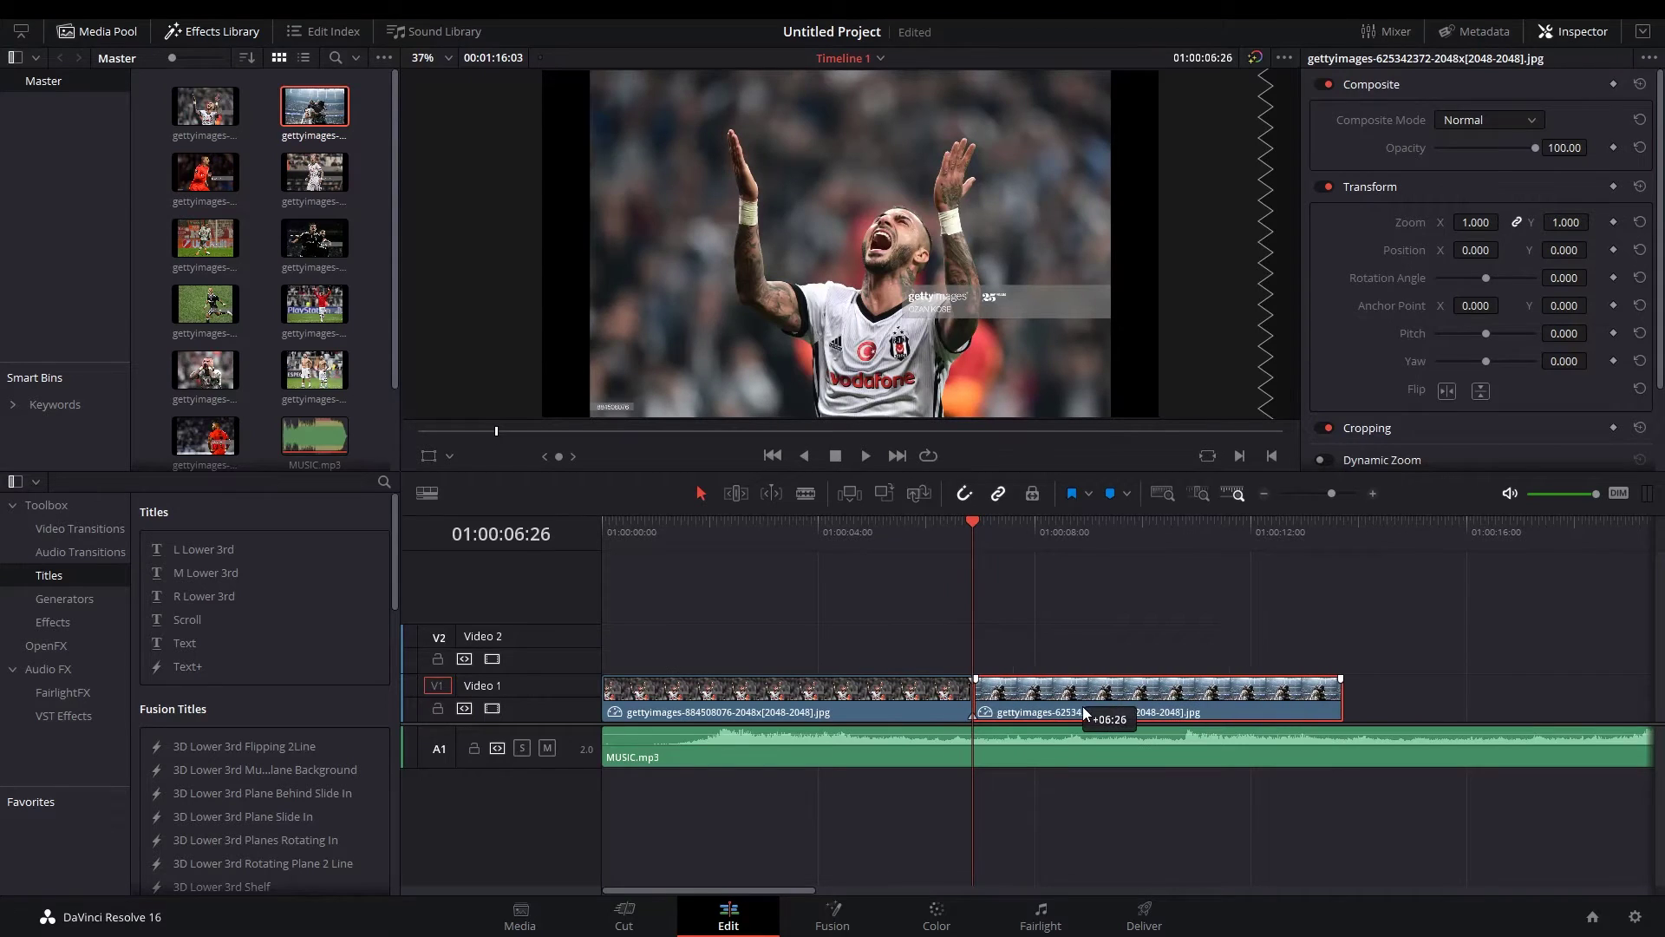
mouse_move(205, 172)
mouse_down()
mouse_move(655, 652)
mouse_move(607, 653)
mouse_up()
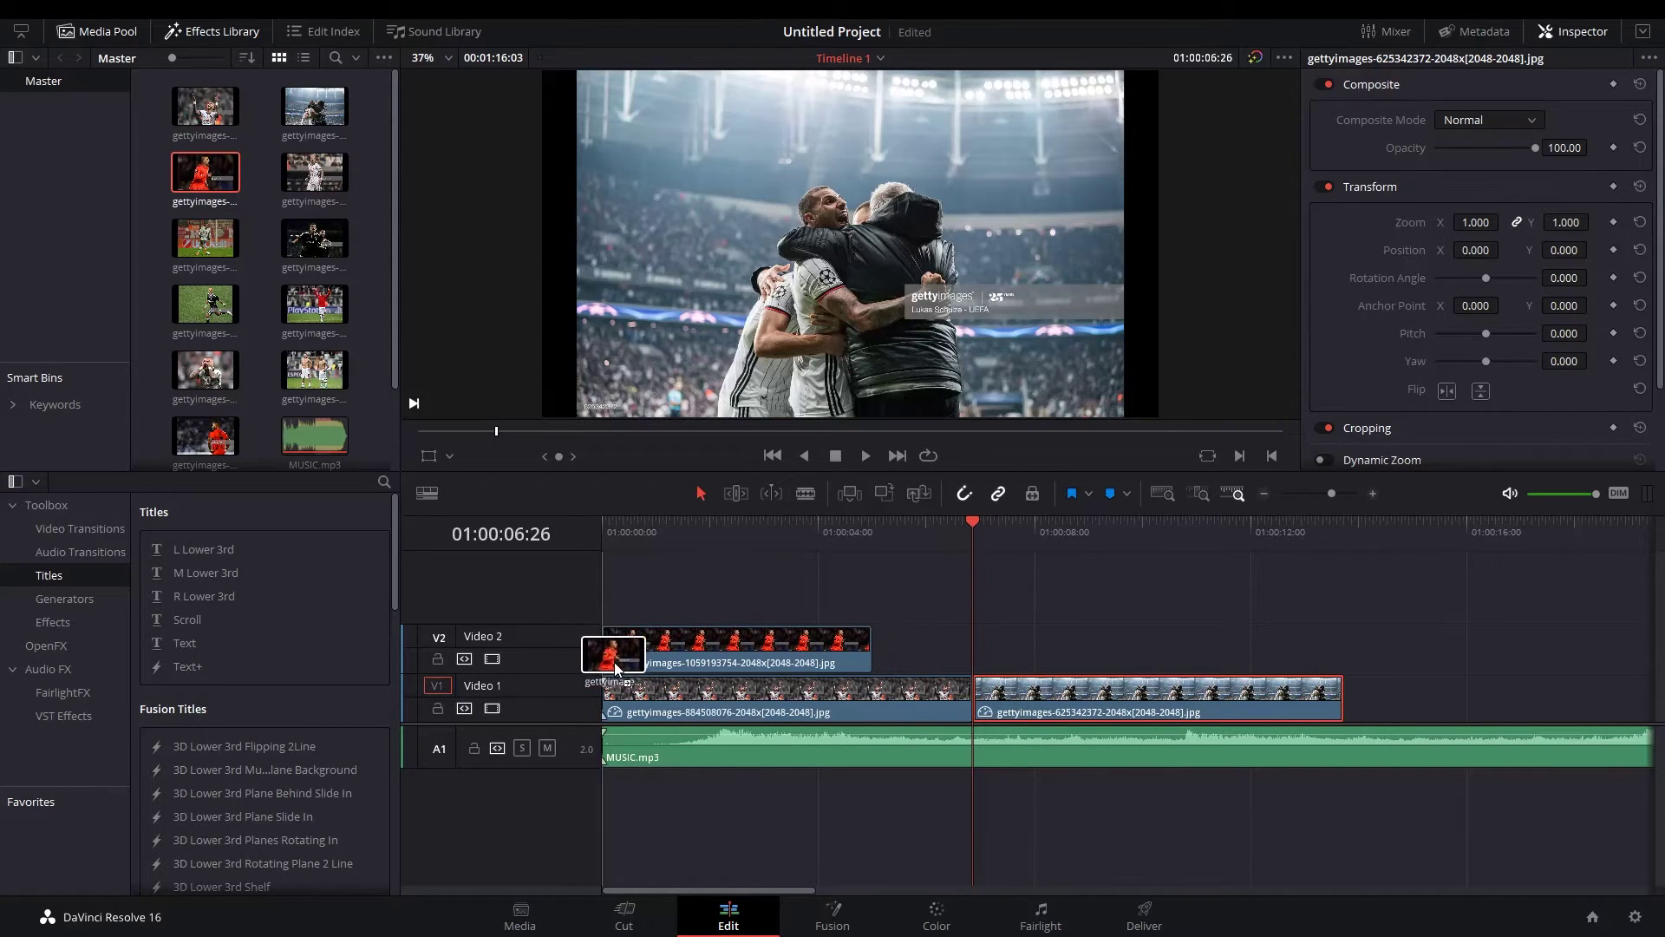
drag(862, 643, 970, 643)
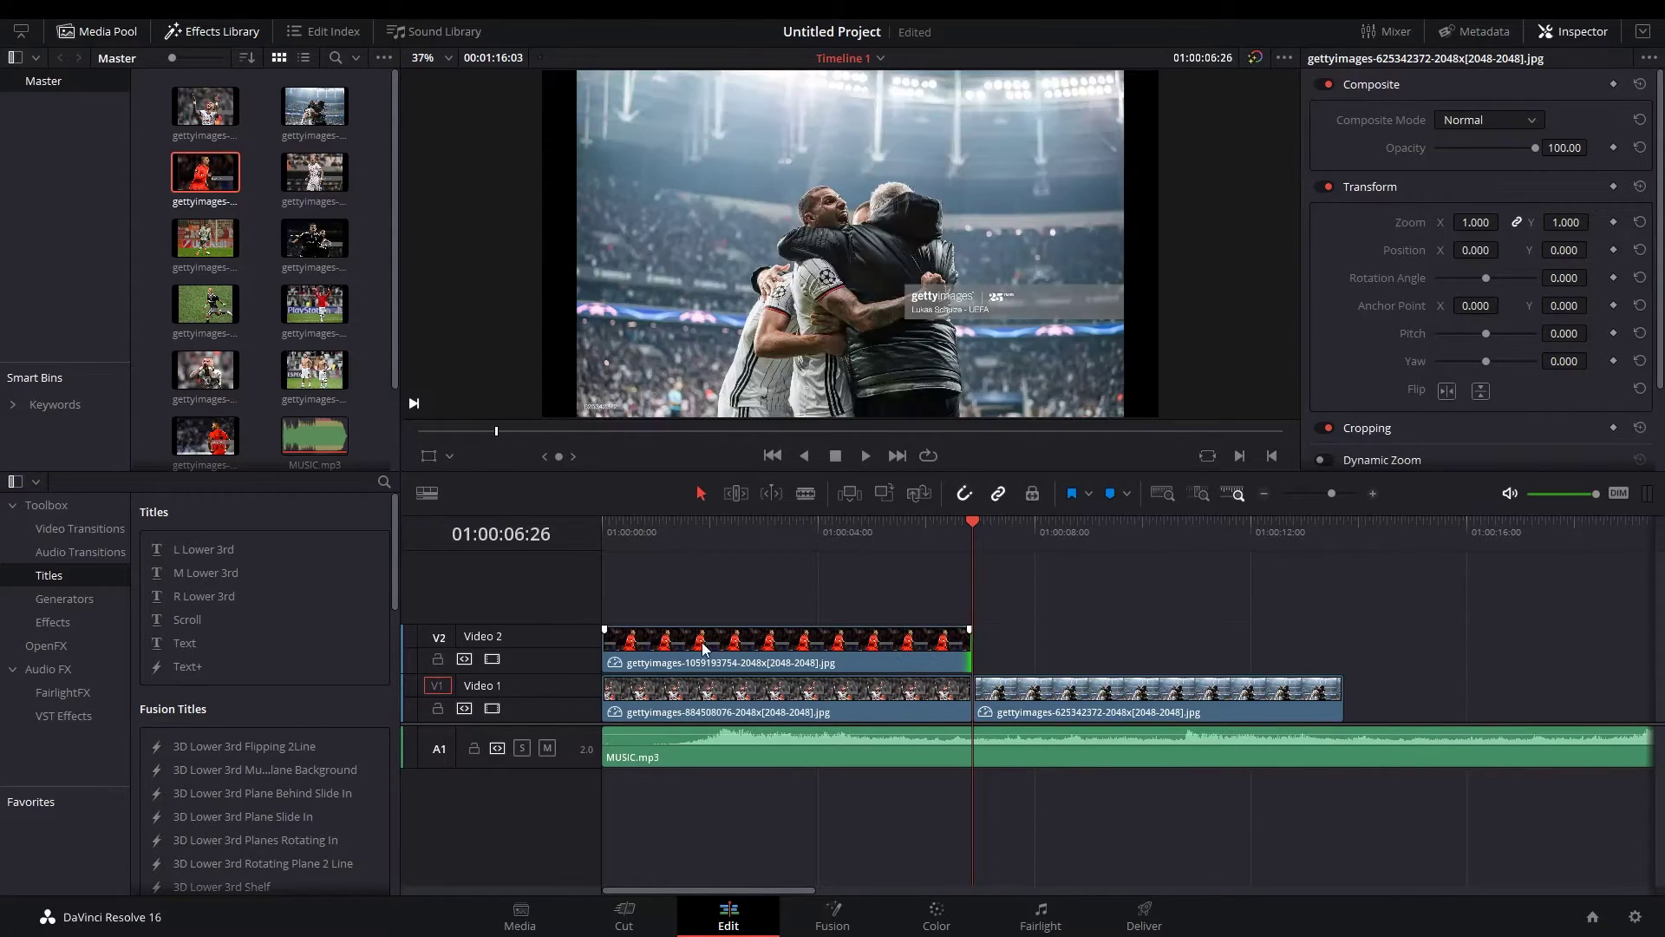
mouse_move(644, 646)
mouse_down()
mouse_move(1470, 710)
mouse_move(1402, 705)
mouse_up()
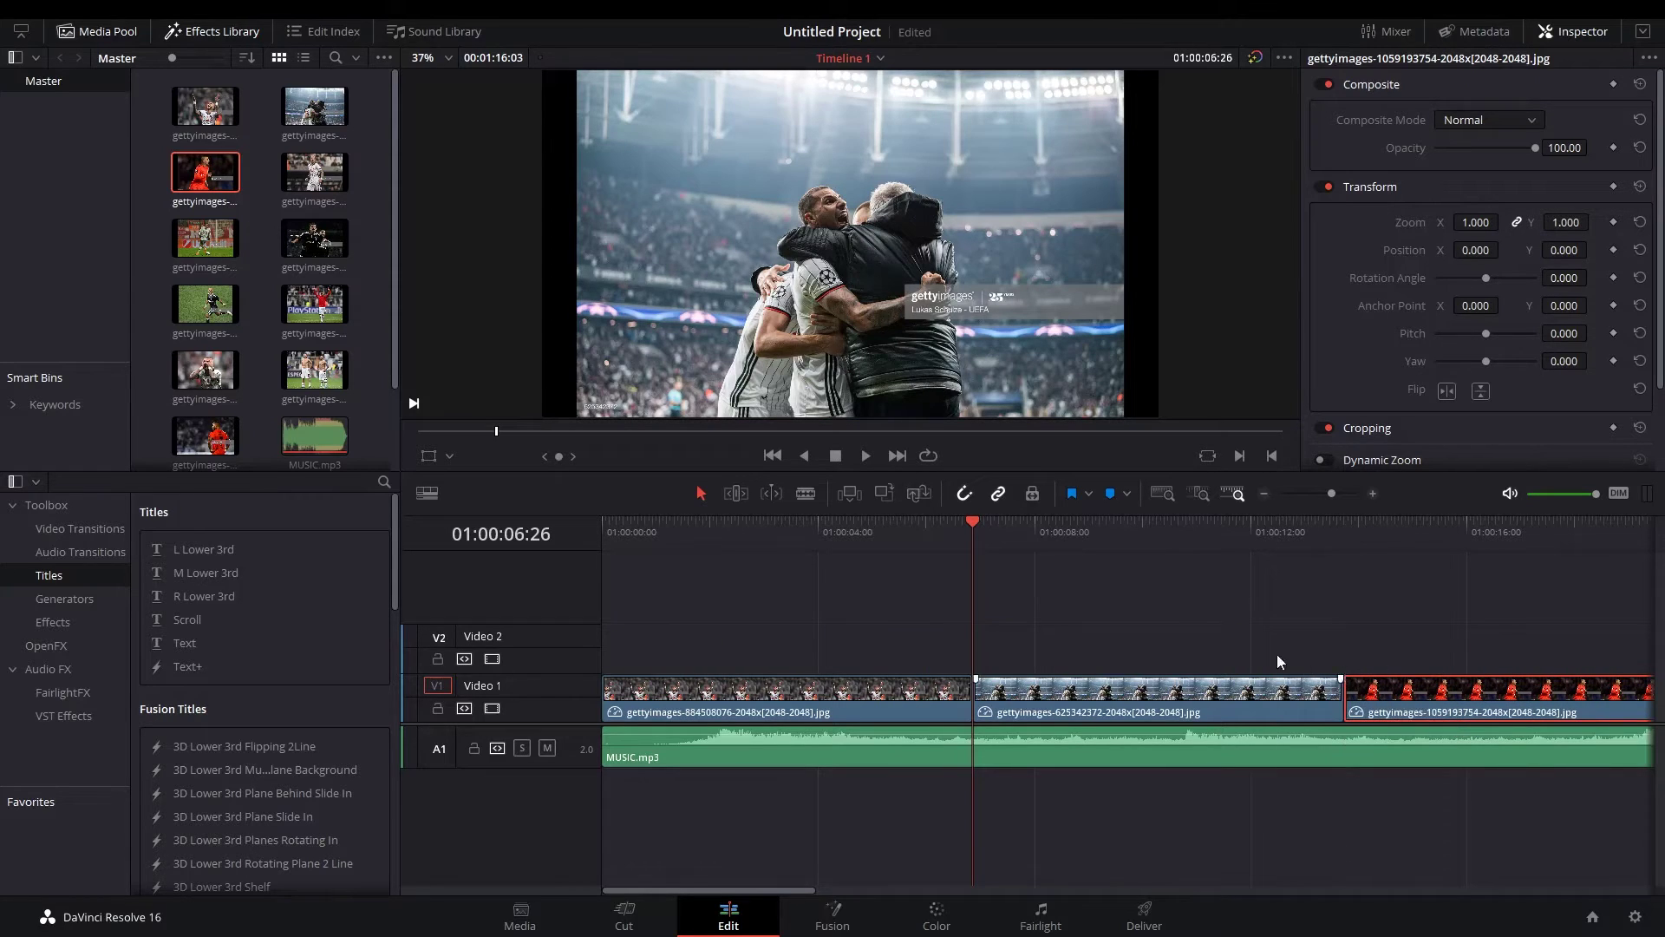
Append the next trimmed photos, including the green-field photo, to the end of Video 1.
key(shift+z)
mouse_move(314, 172)
mouse_down()
mouse_move(606, 653)
mouse_move(847, 699)
mouse_up()
mouse_move(204, 237)
mouse_down()
mouse_move(639, 645)
mouse_move(977, 688)
mouse_move(915, 706)
mouse_up()
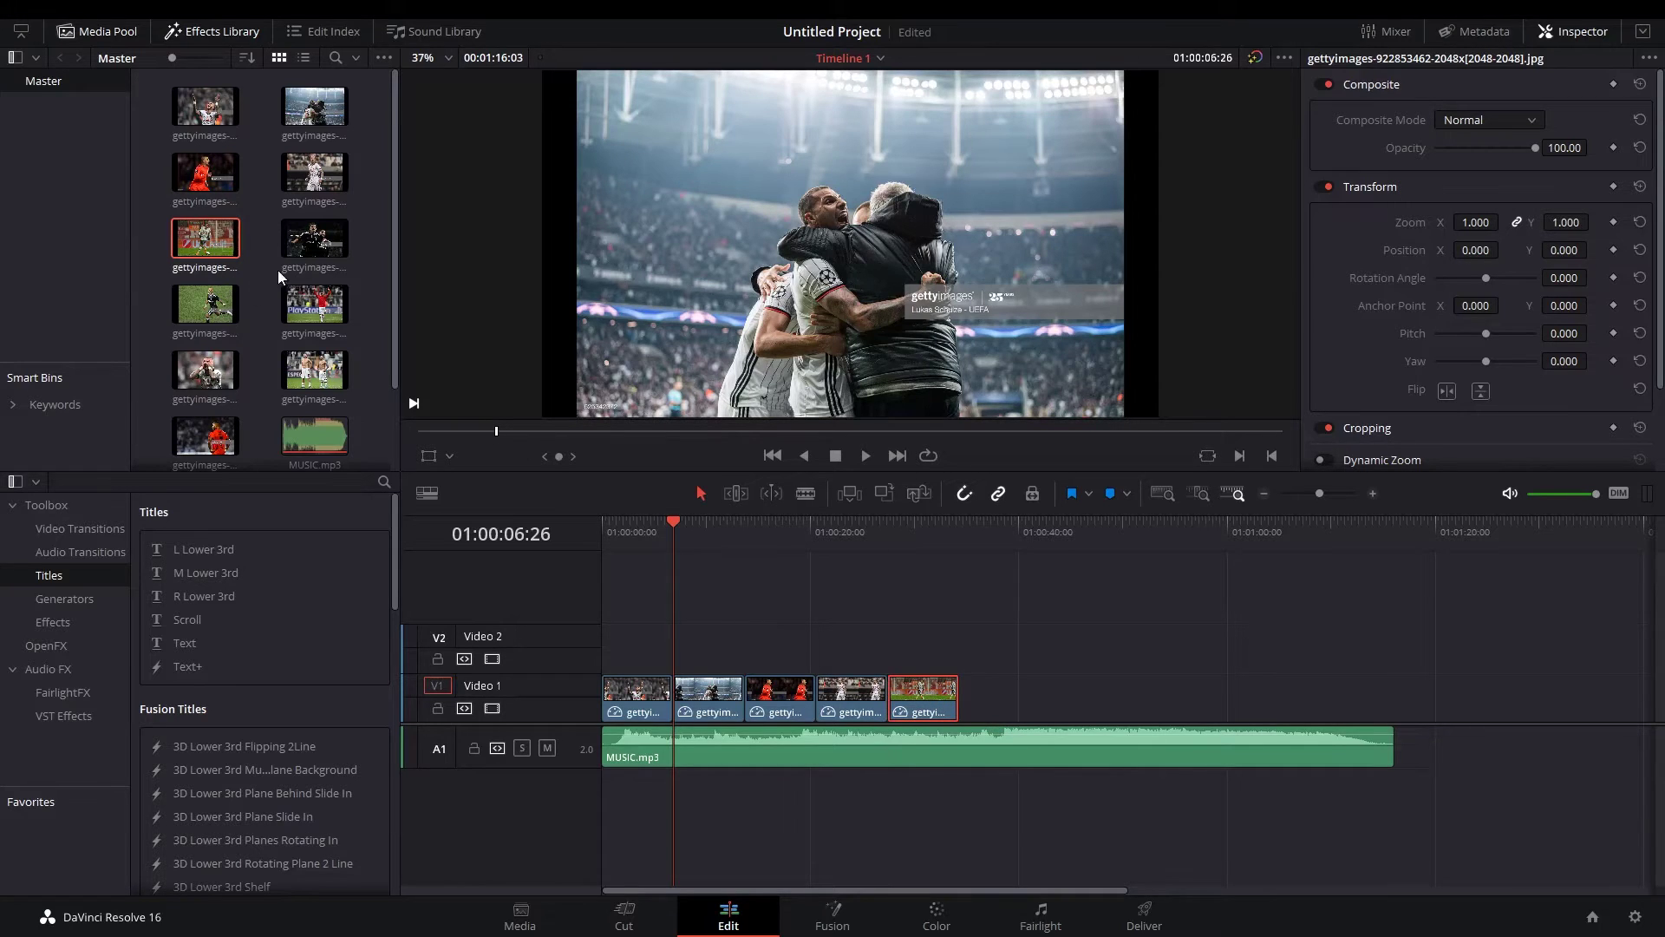
mouse_move(314, 238)
mouse_down()
mouse_move(631, 642)
mouse_move(998, 692)
mouse_up()
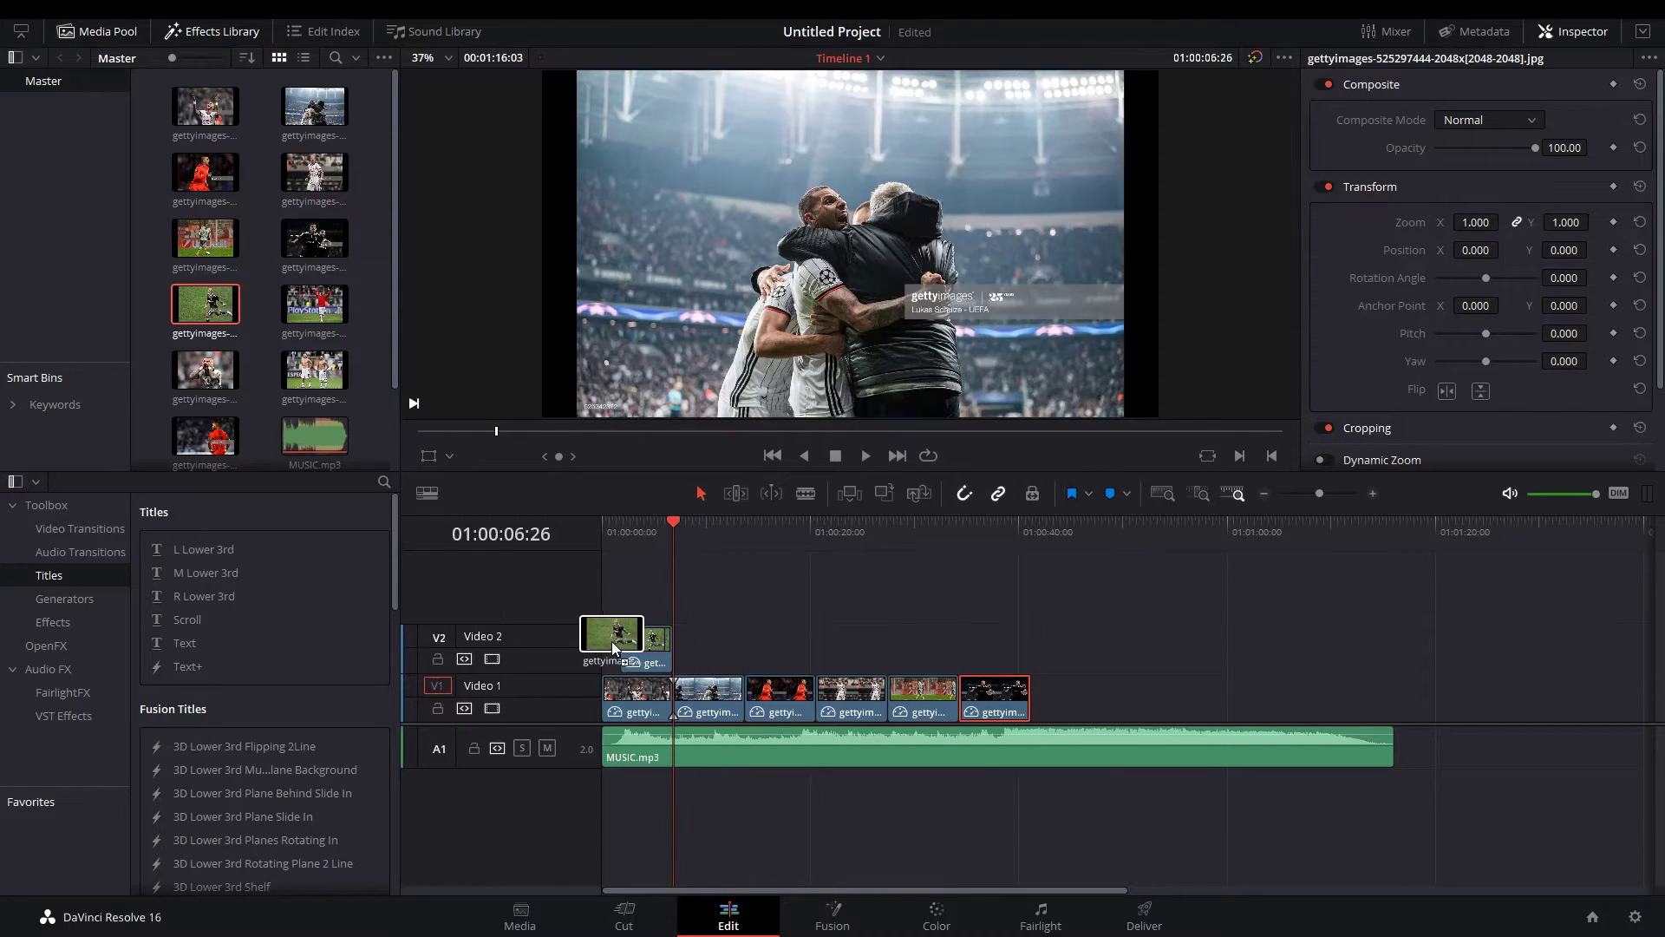
mouse_move(228, 297)
mouse_down()
mouse_move(612, 642)
mouse_move(1063, 694)
mouse_up()
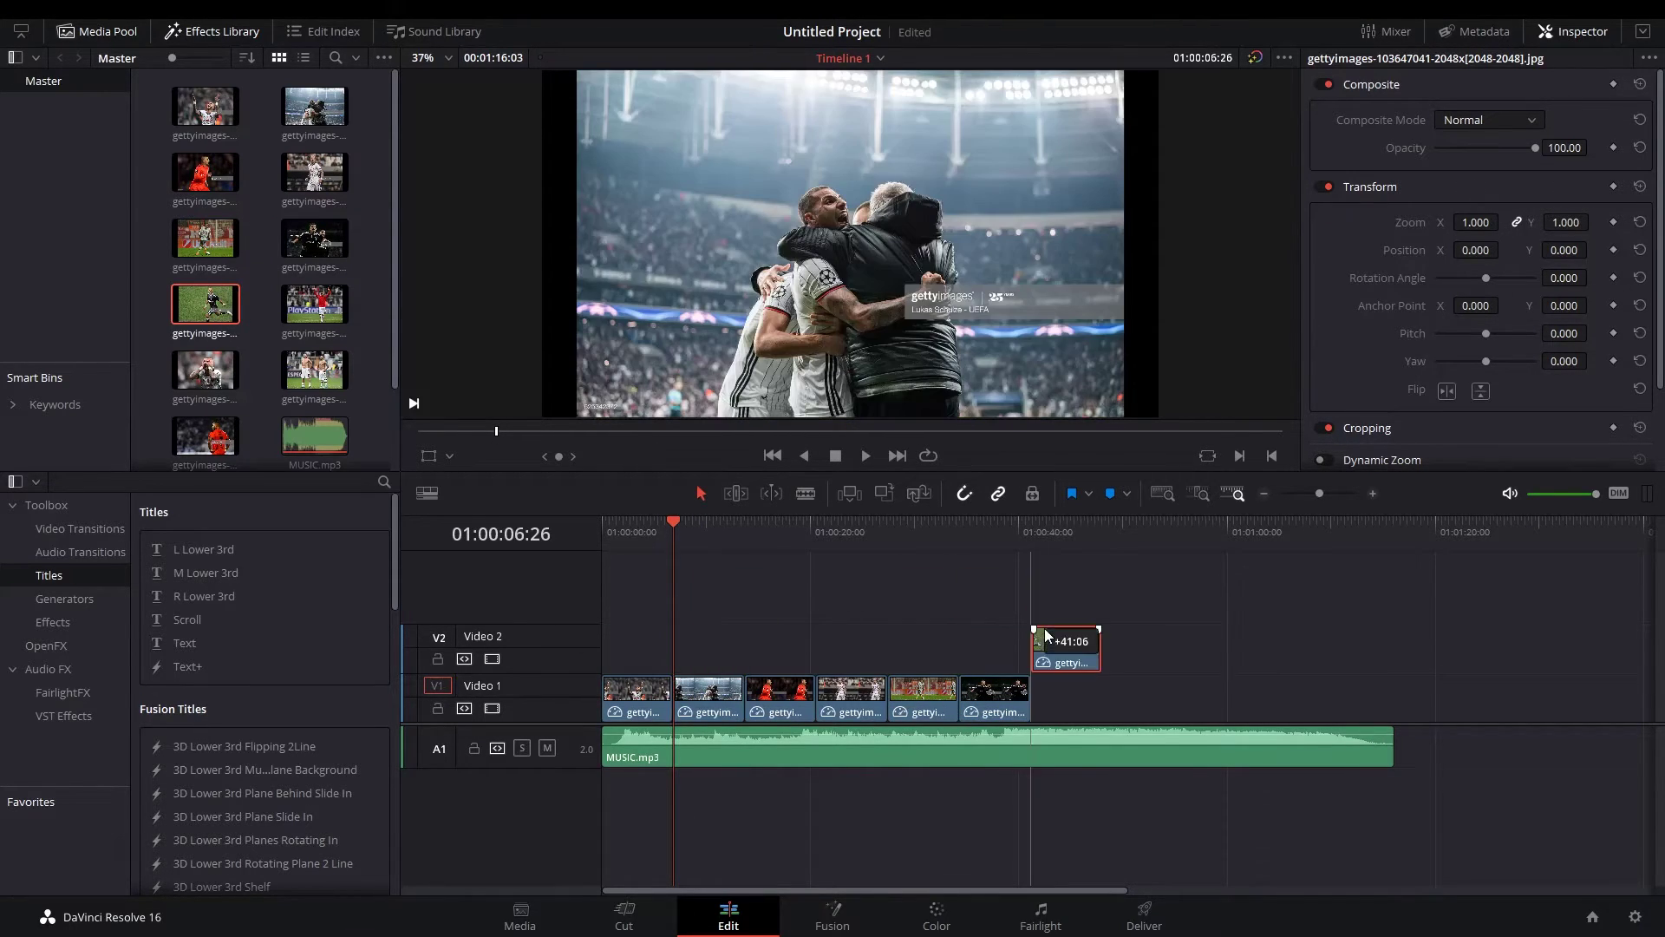
mouse_move(296, 301)
mouse_down()
mouse_move(630, 642)
mouse_move(1128, 710)
mouse_up()
Append the remaining photos, ending with the red-kit player, so Video 1 spans the music.
scroll(243, 334, down, 1)
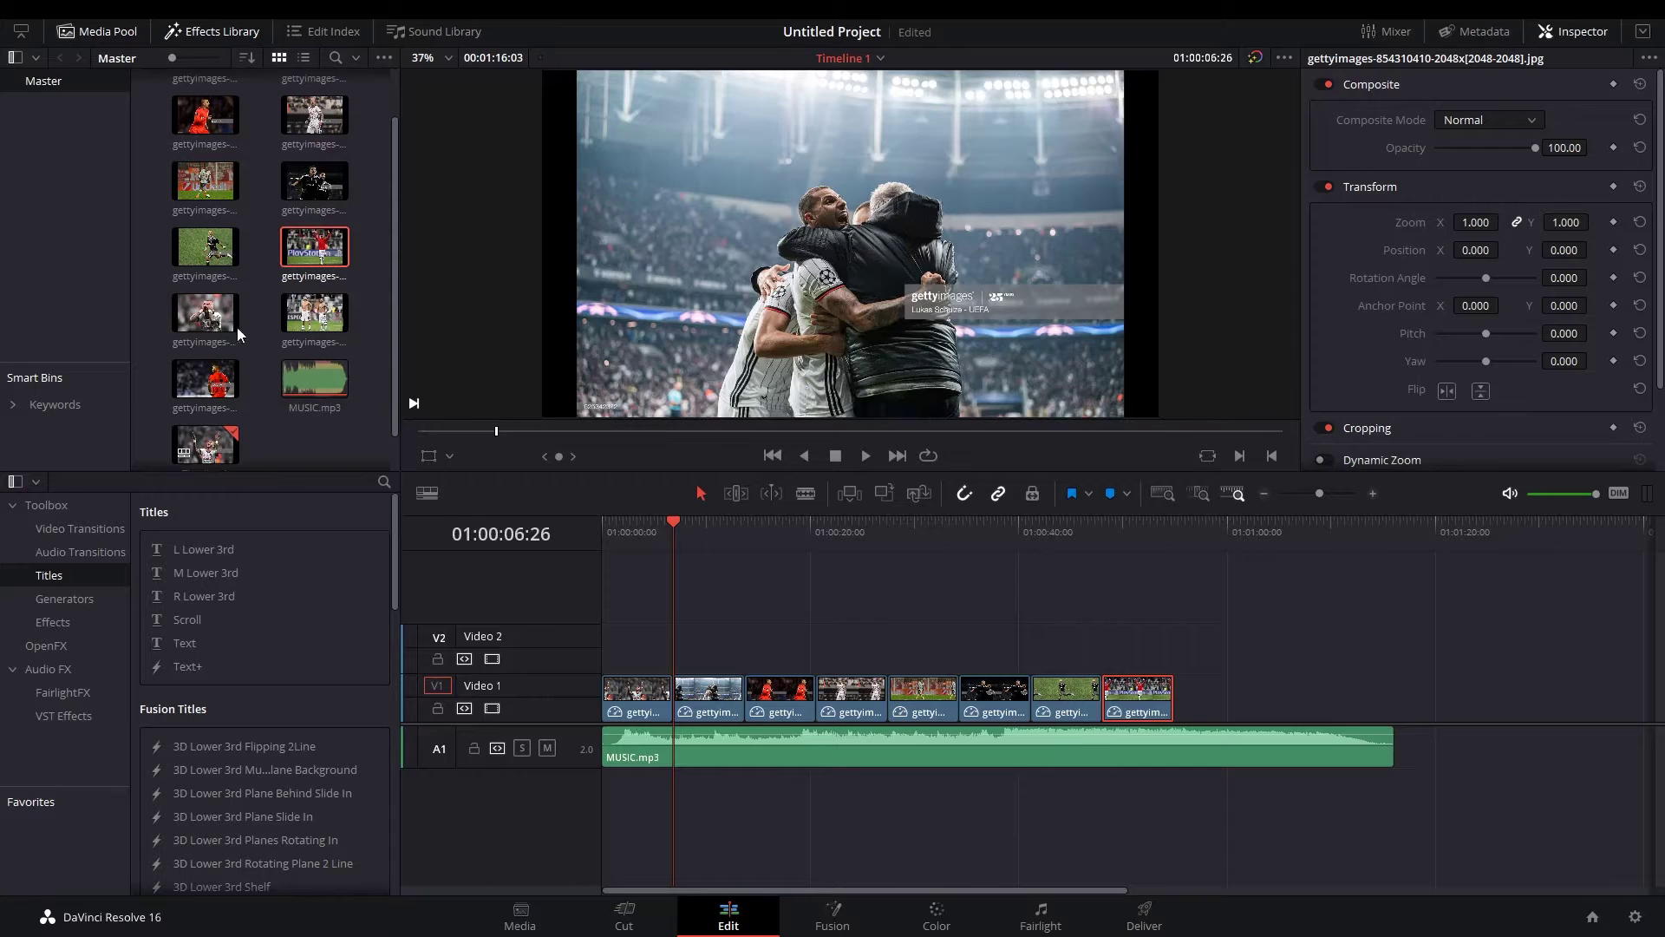
mouse_move(209, 312)
mouse_down()
mouse_move(607, 651)
mouse_move(1206, 689)
mouse_up()
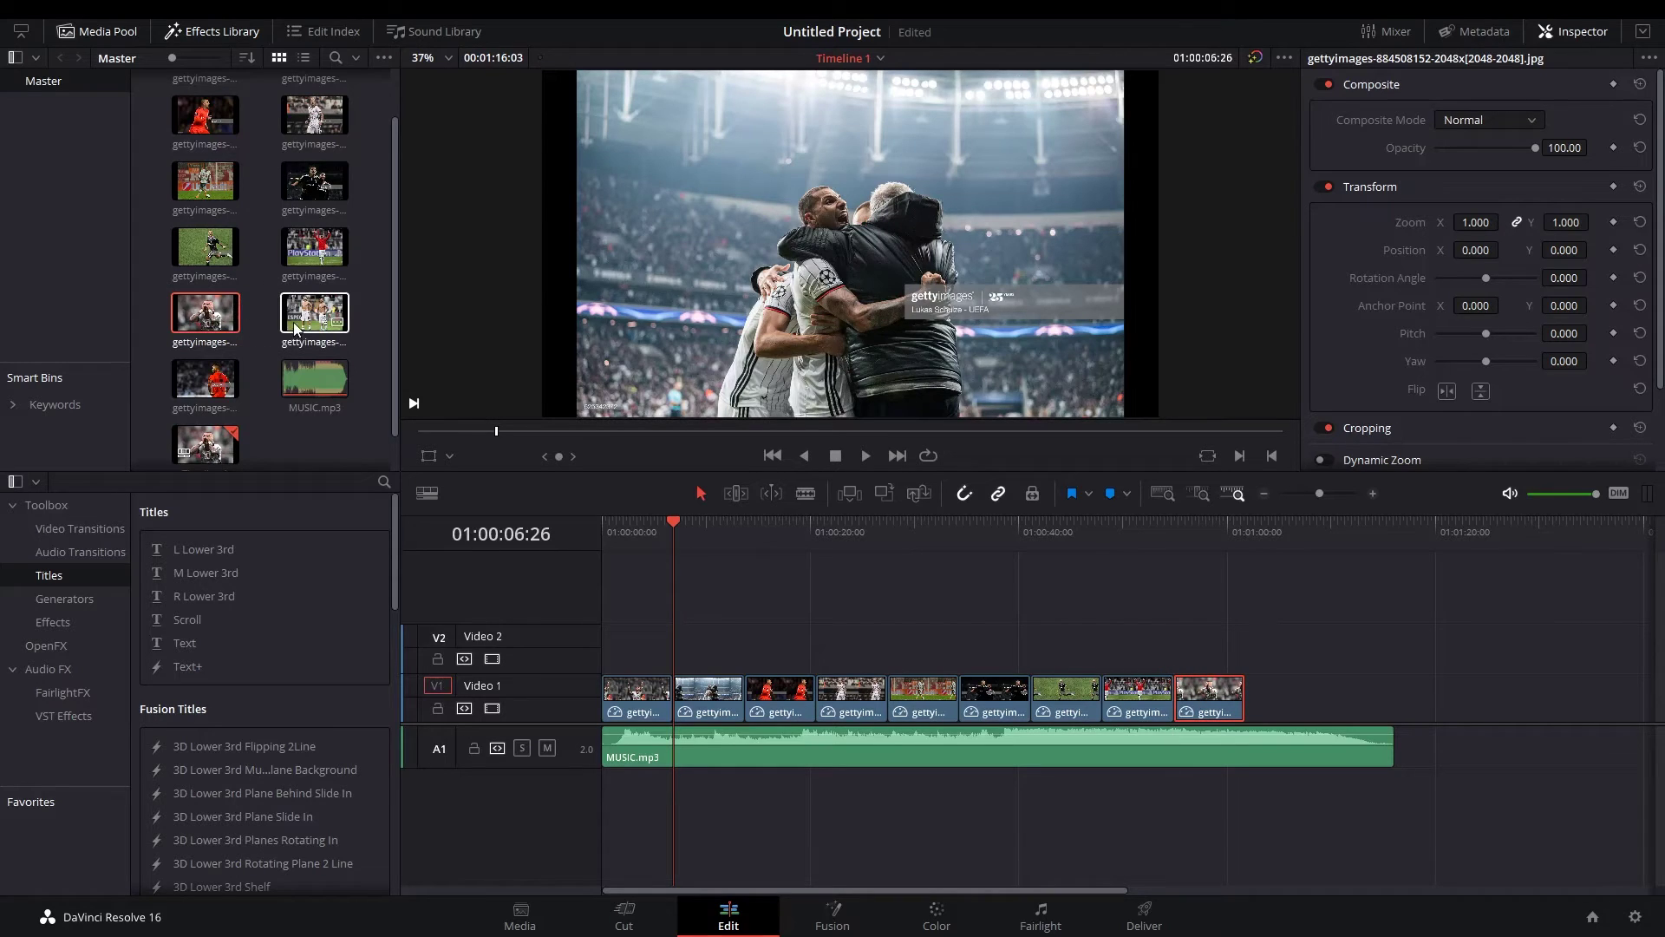
mouse_move(314, 312)
mouse_down()
mouse_move(634, 600)
mouse_move(611, 644)
mouse_move(1278, 694)
mouse_up()
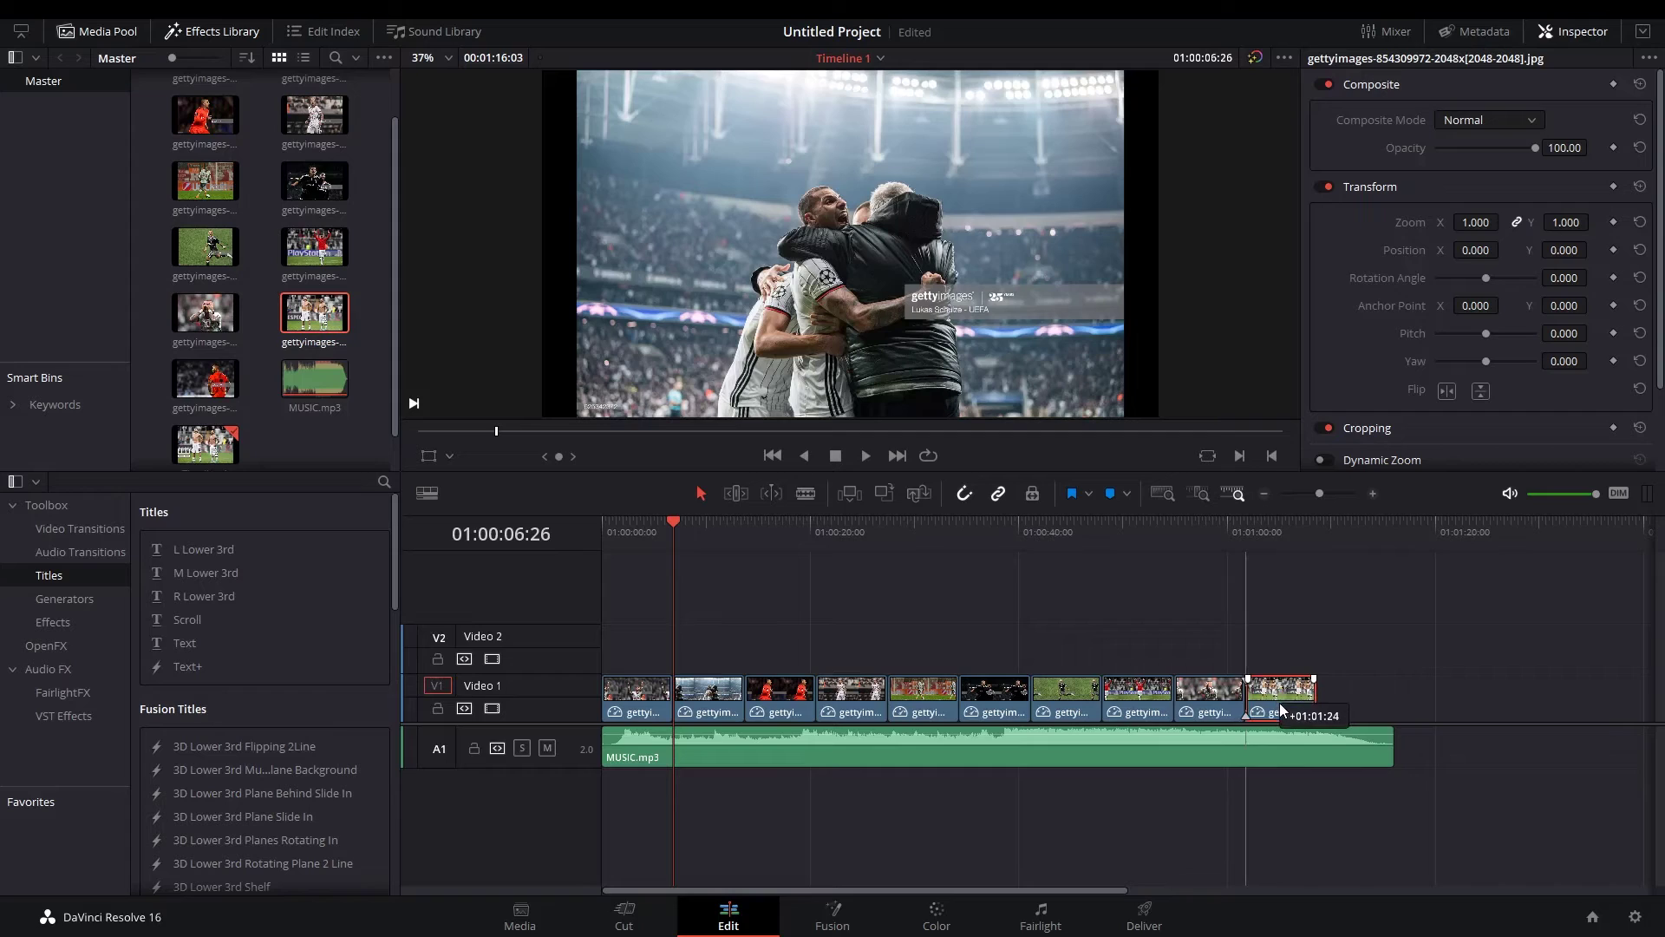
drag(206, 379, 1323, 701)
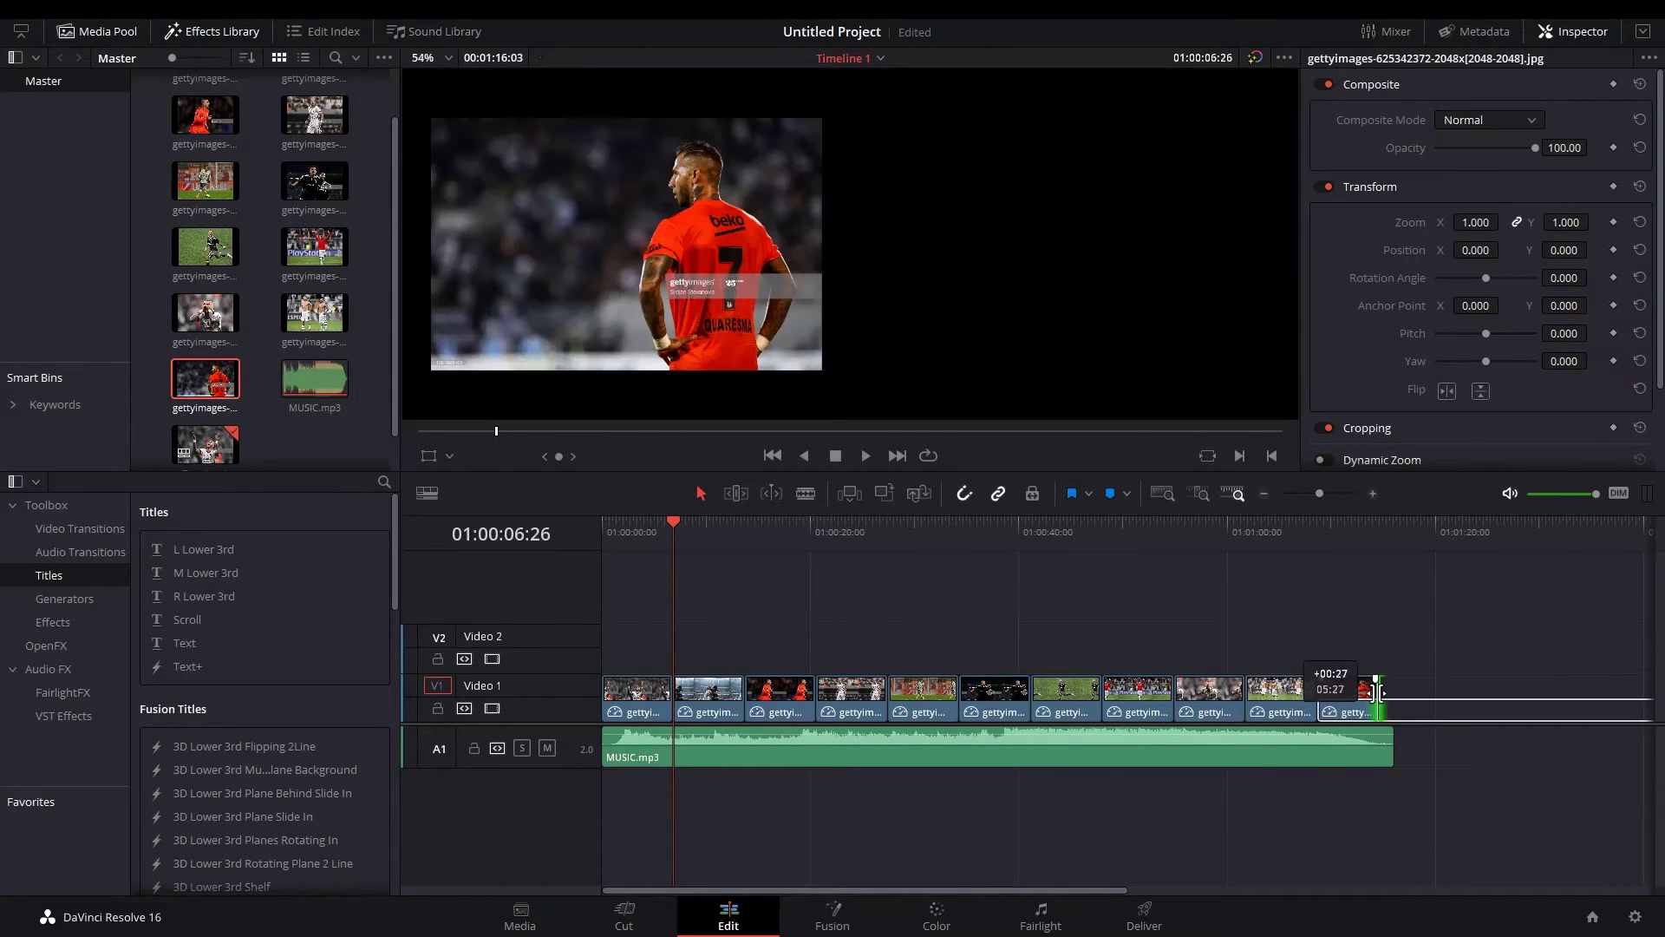
drag(1323, 701, 1386, 690)
key(Home)
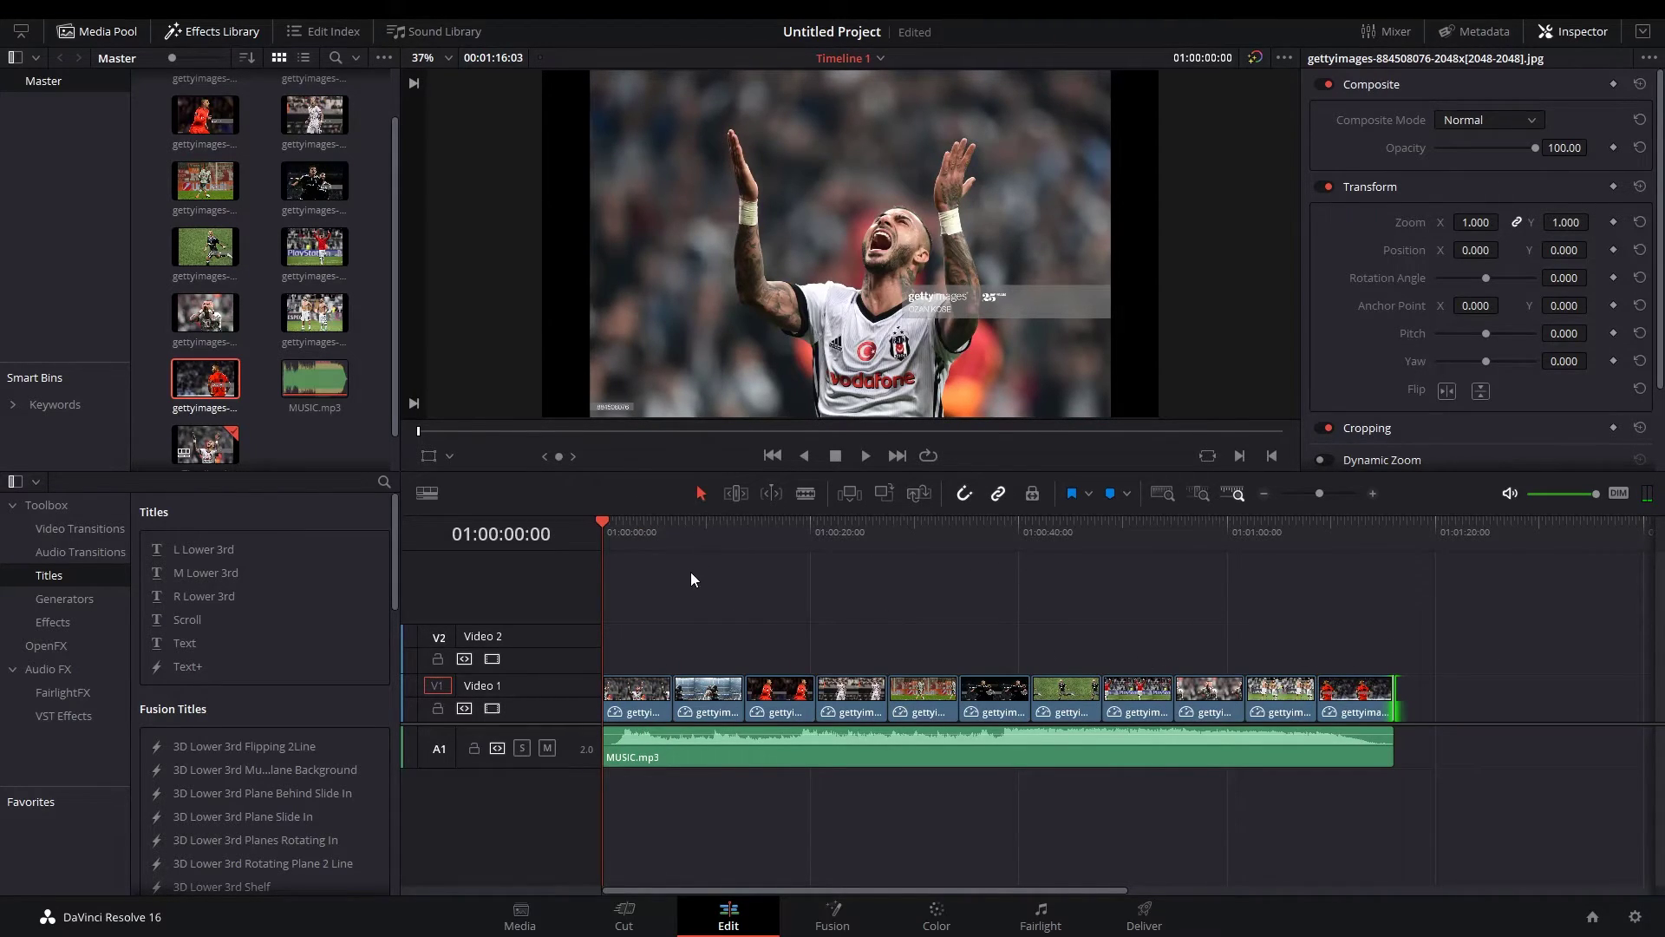
Select the first clip on Video 1 and bring up the Inspector panel.
click(630, 704)
click(1544, 29)
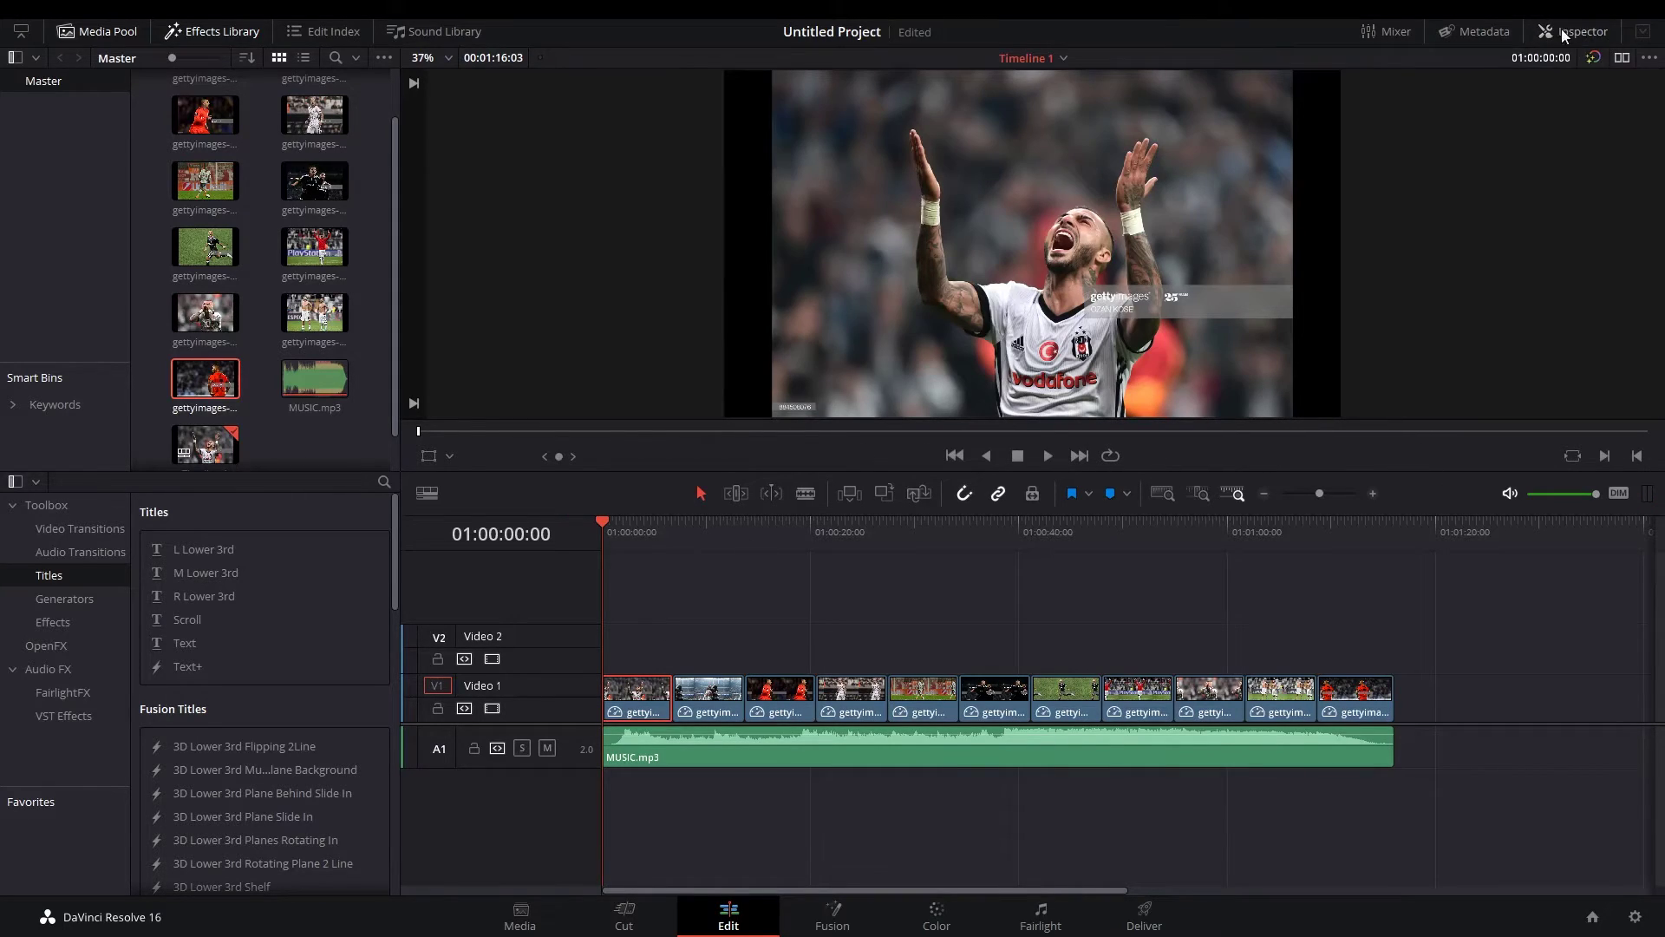
click(1571, 31)
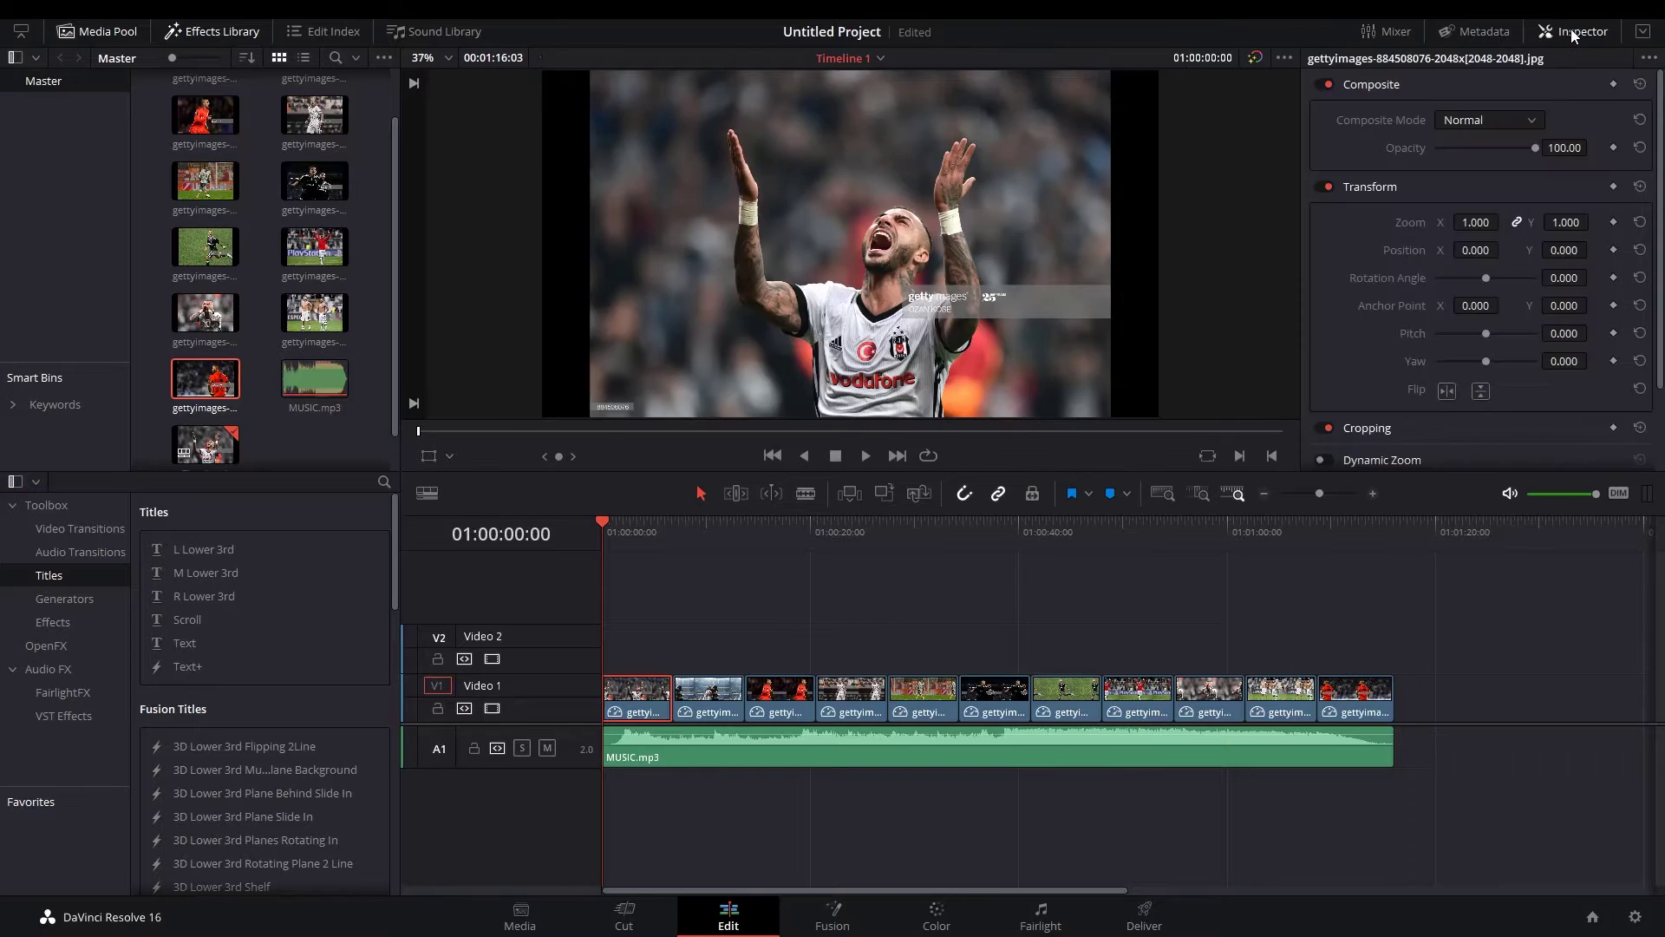
click(1572, 32)
click(1571, 32)
scroll(1371, 256, down, 3)
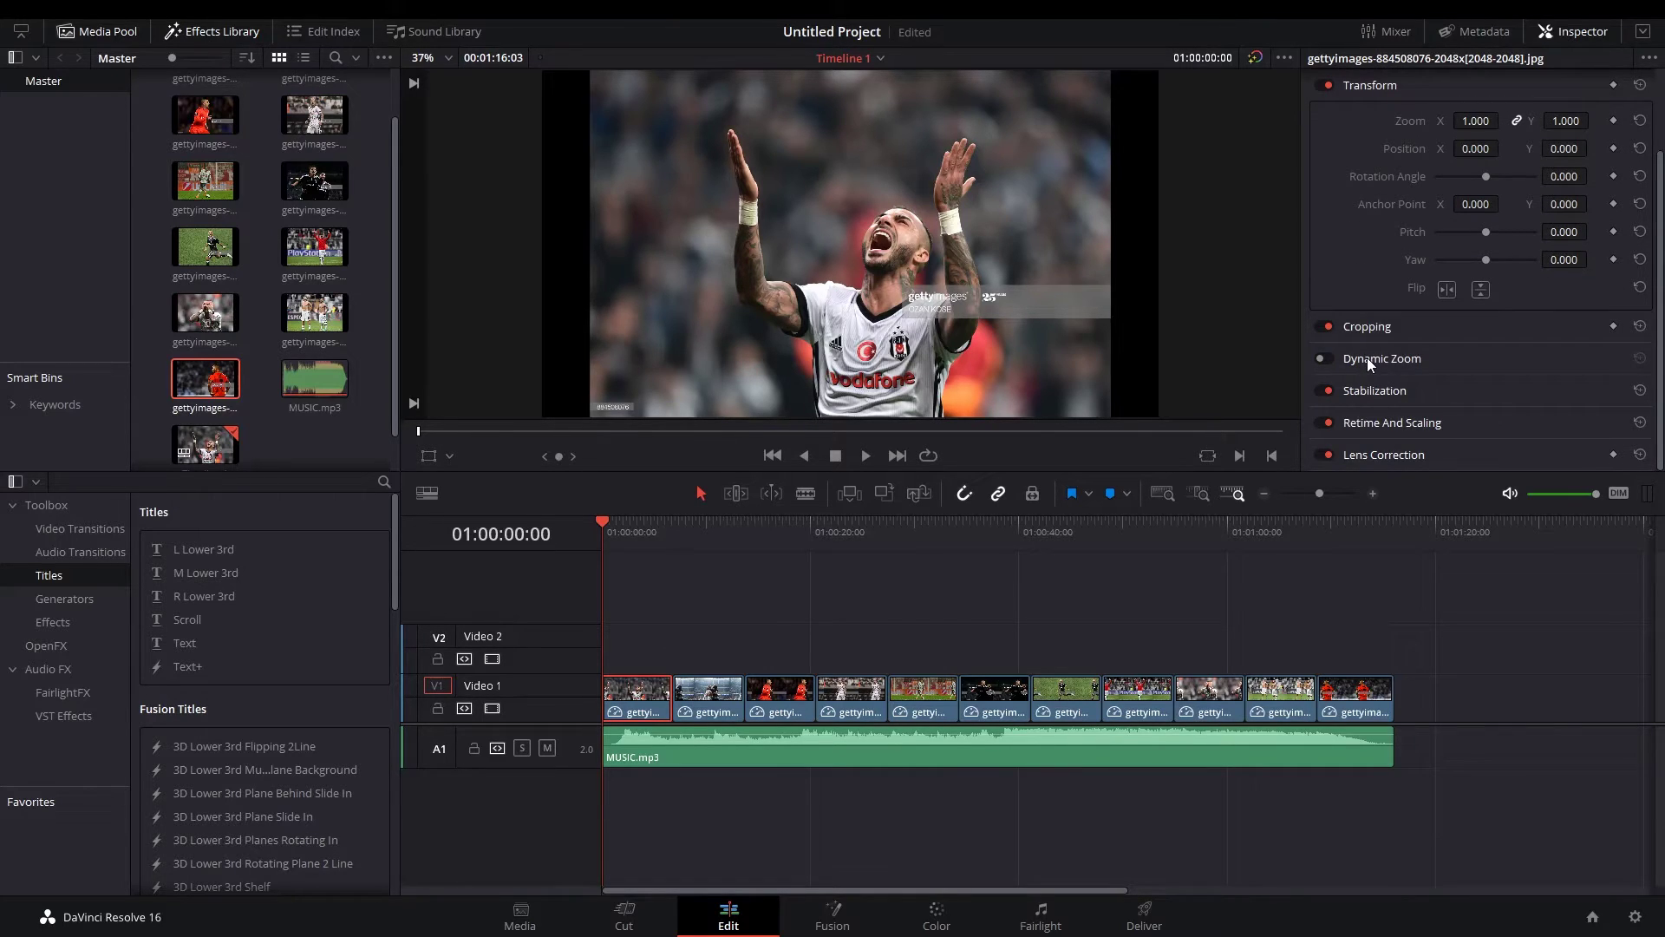
scroll(1340, 273, up, 3)
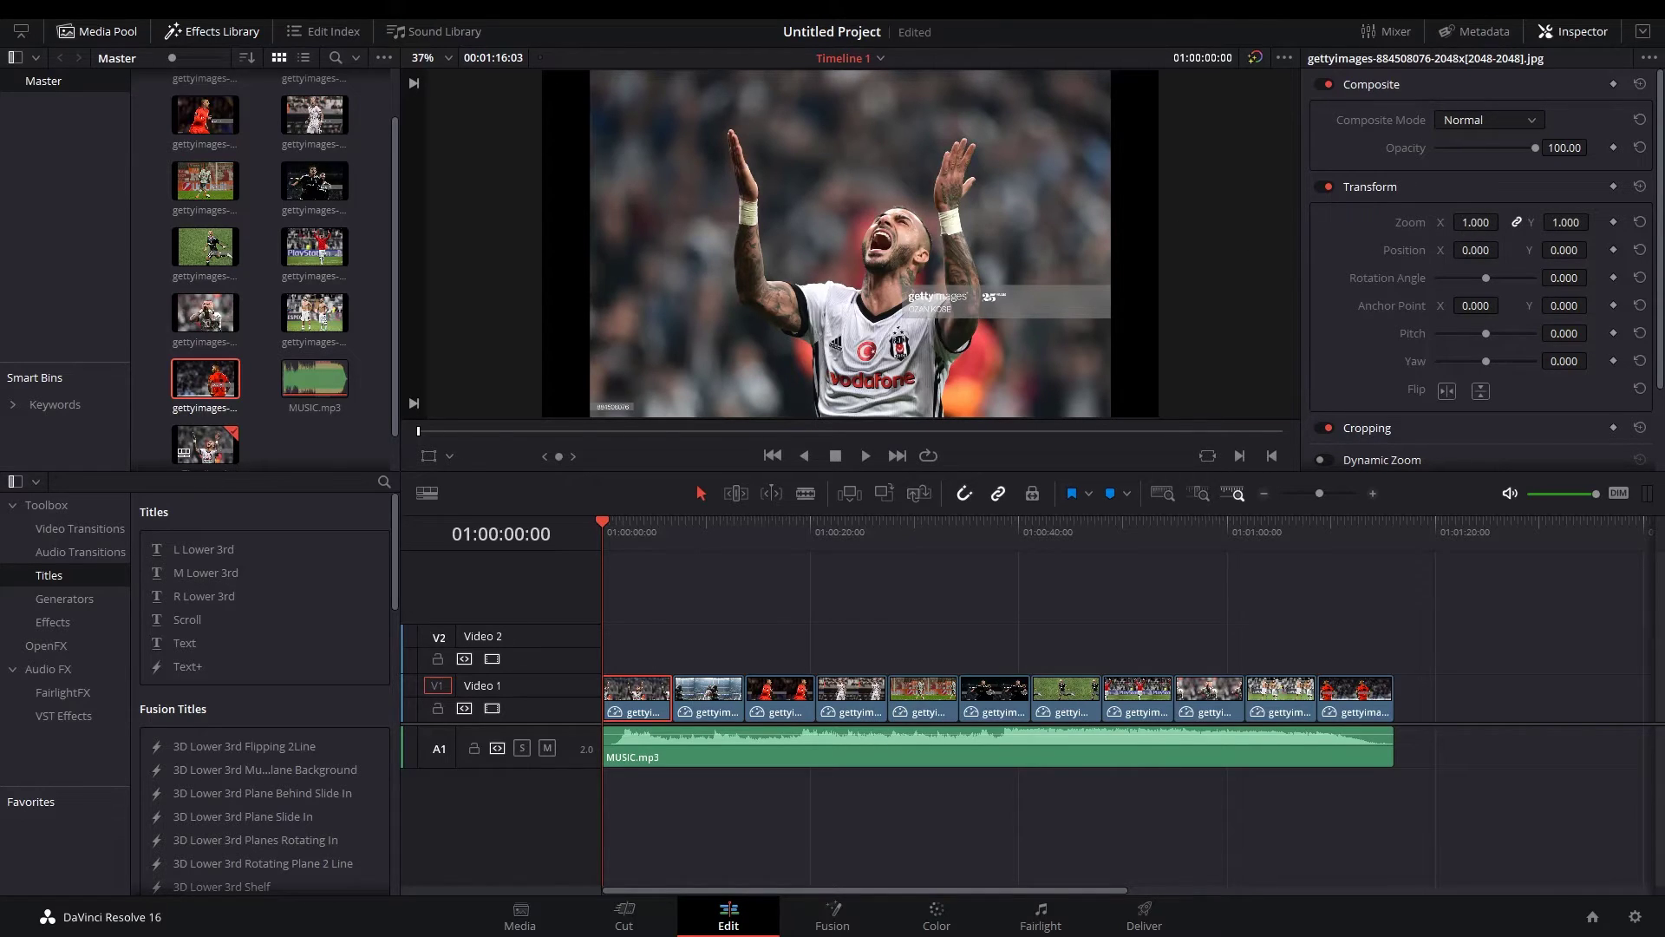
Set the first photo's Zoom to 1.190 and Position Y to 65.
drag(1476, 222, 1504, 222)
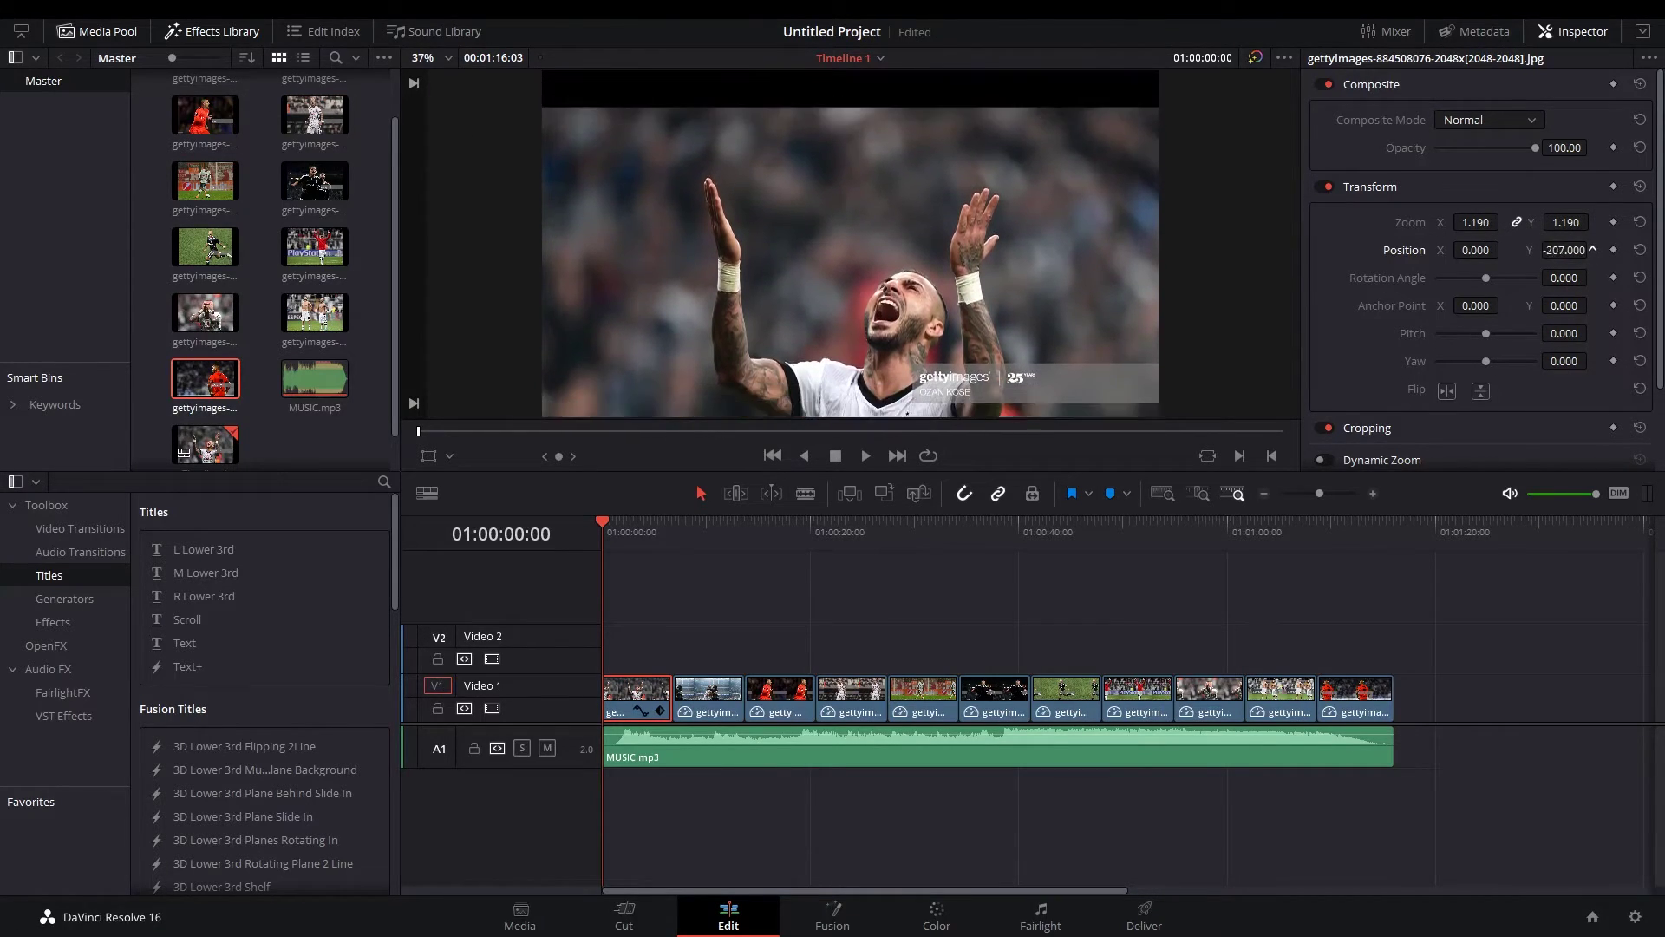
drag(1564, 250, 1593, 250)
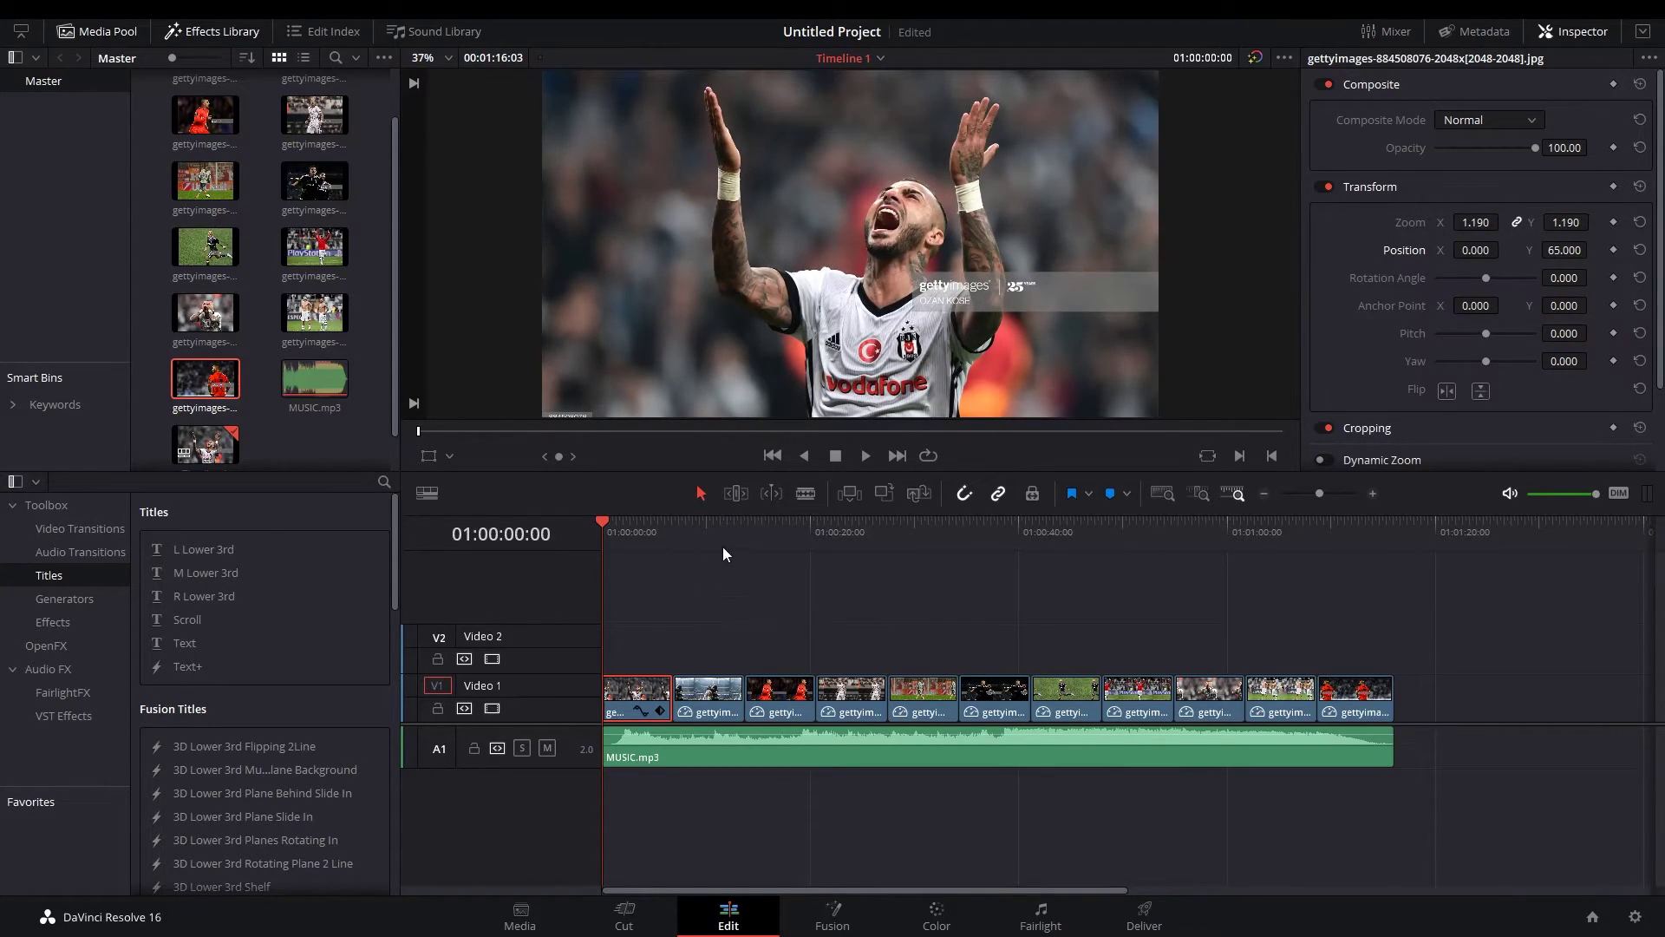
click(711, 527)
click(722, 706)
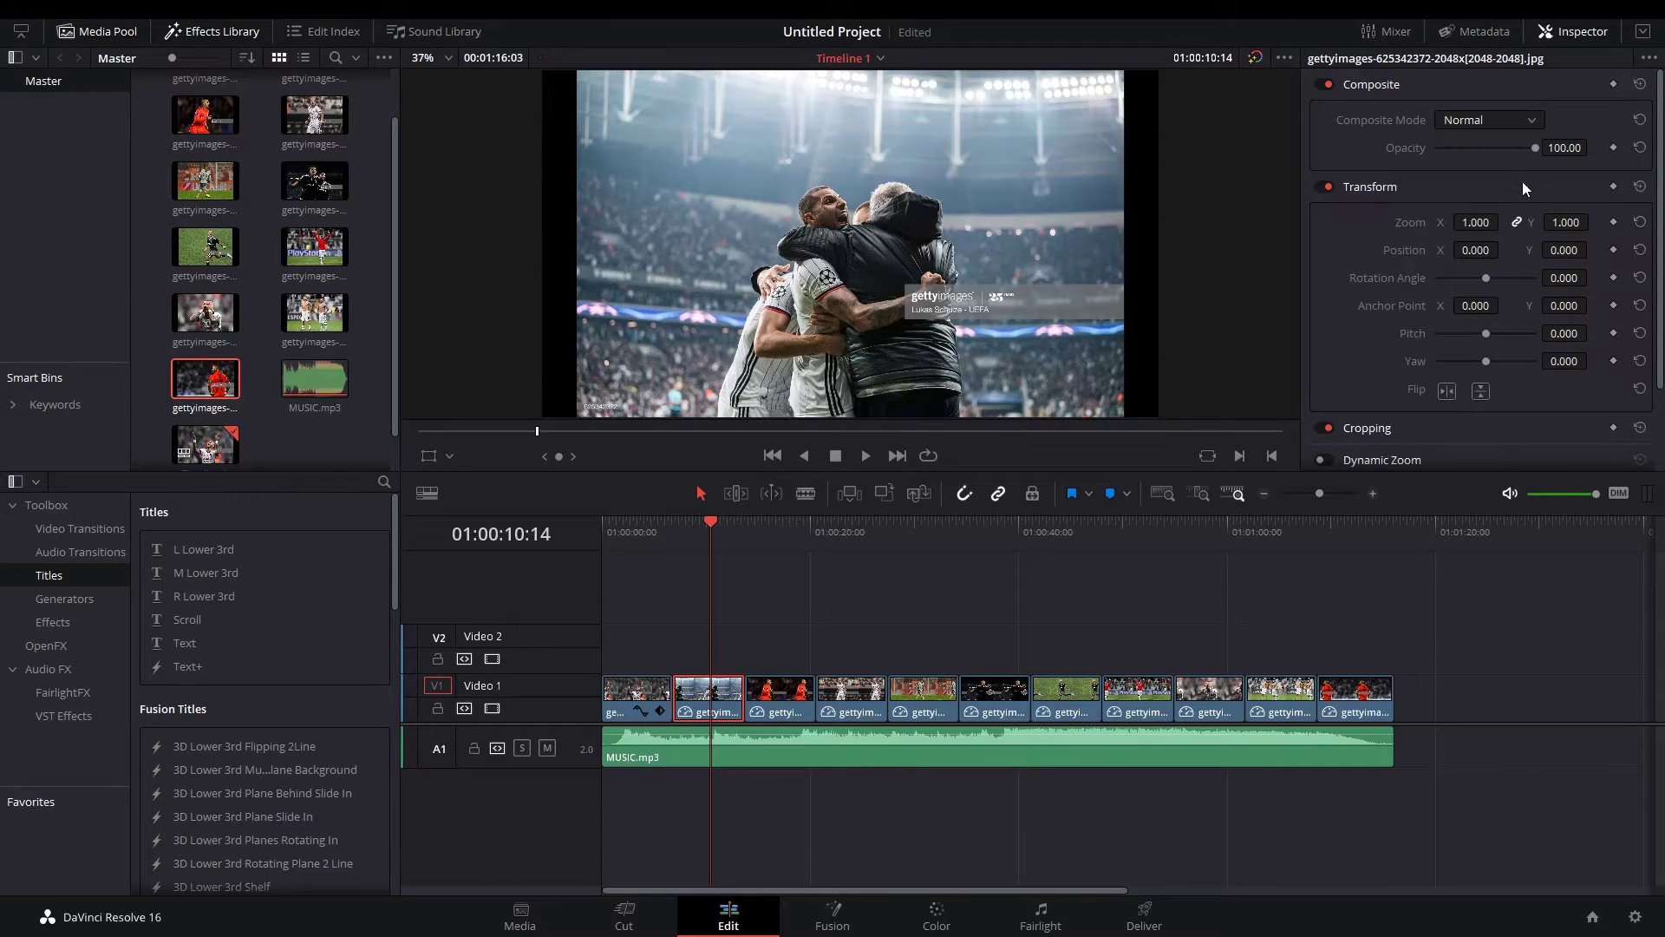
Enlarge the second photo to 1.150 and third to 1.200 shifted down, then enlarge the fourth slightly.
mouse_move(1475, 222)
mouse_down()
mouse_move(1587, 252)
mouse_move(1545, 253)
mouse_up()
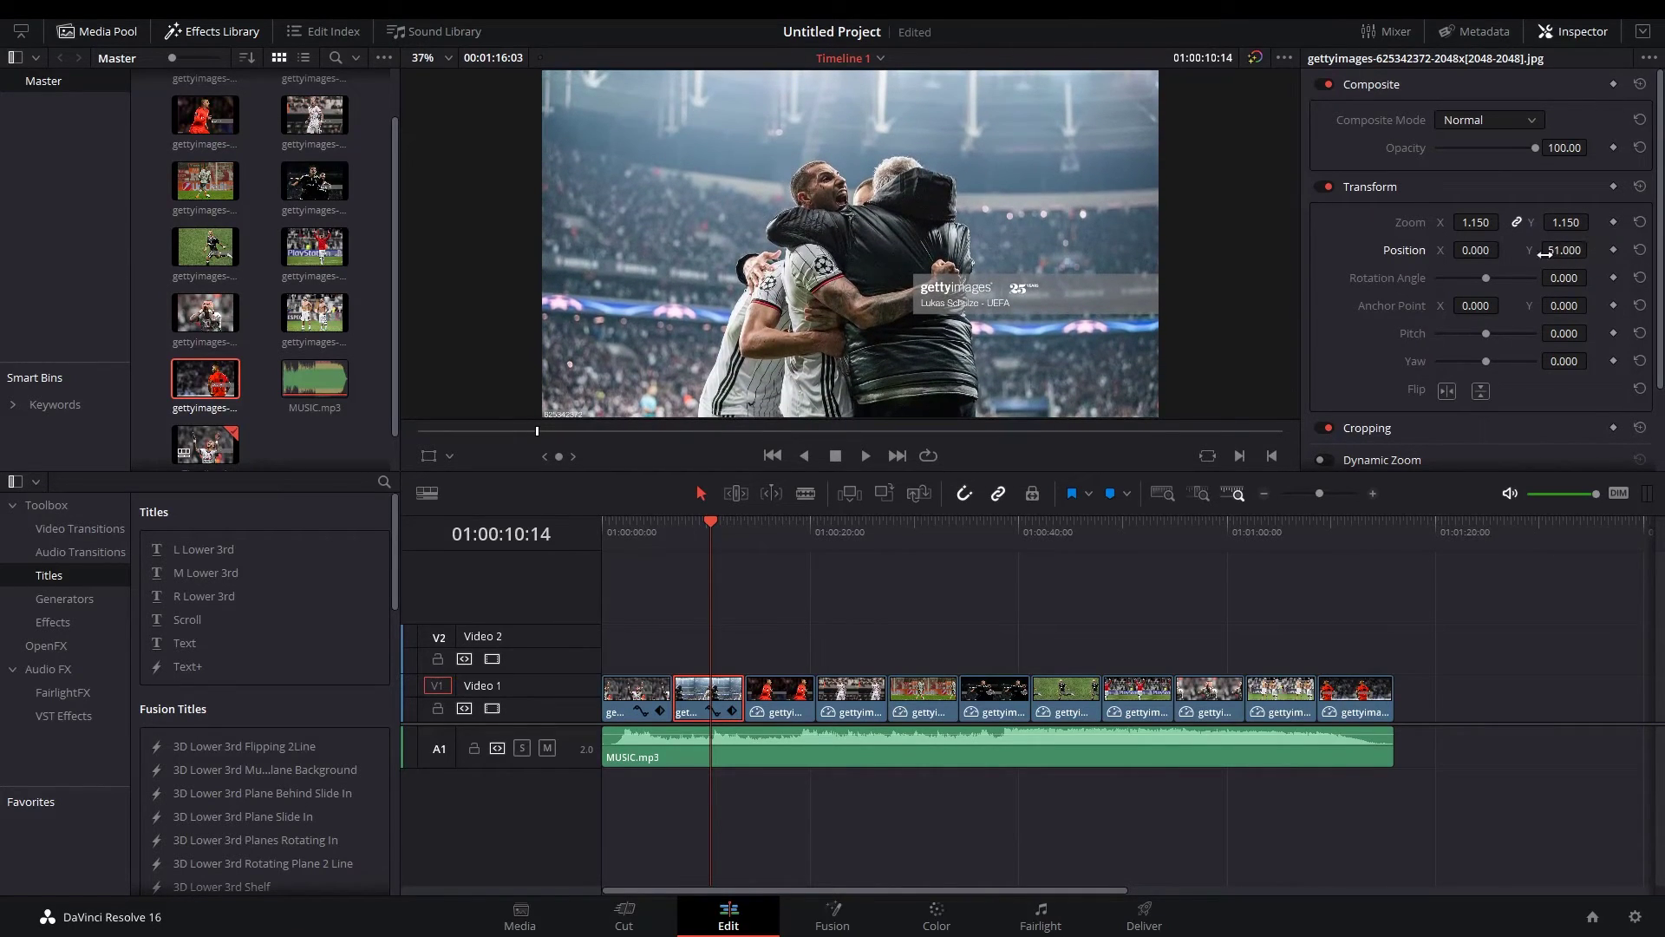
click(772, 526)
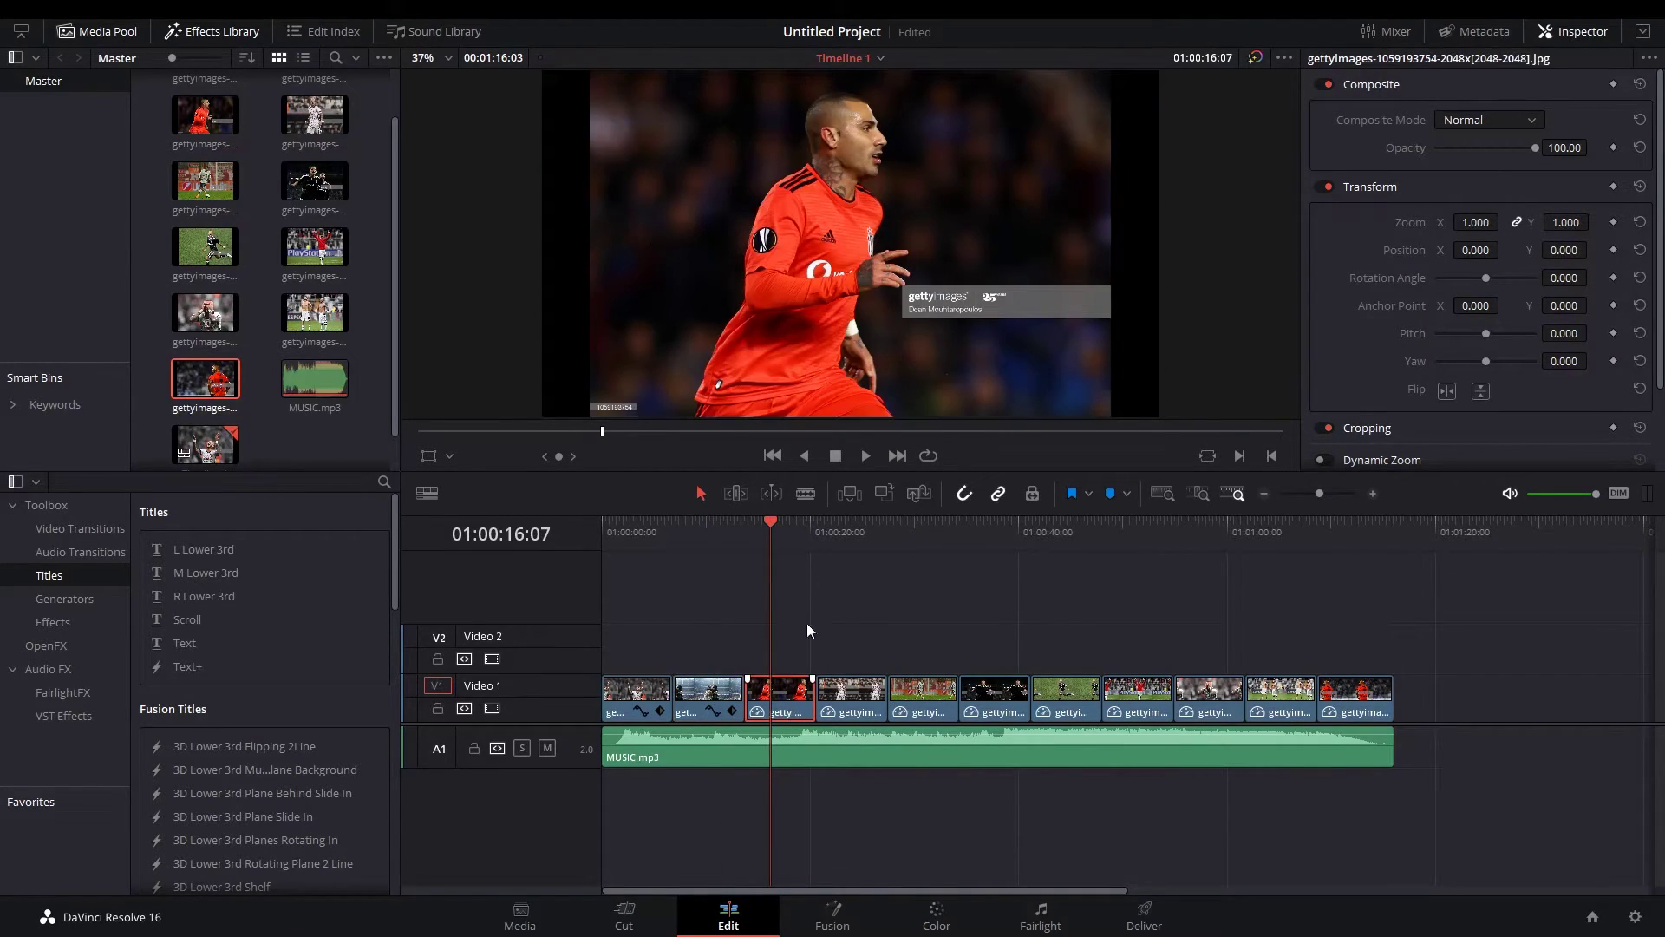
key(ctrl+v)
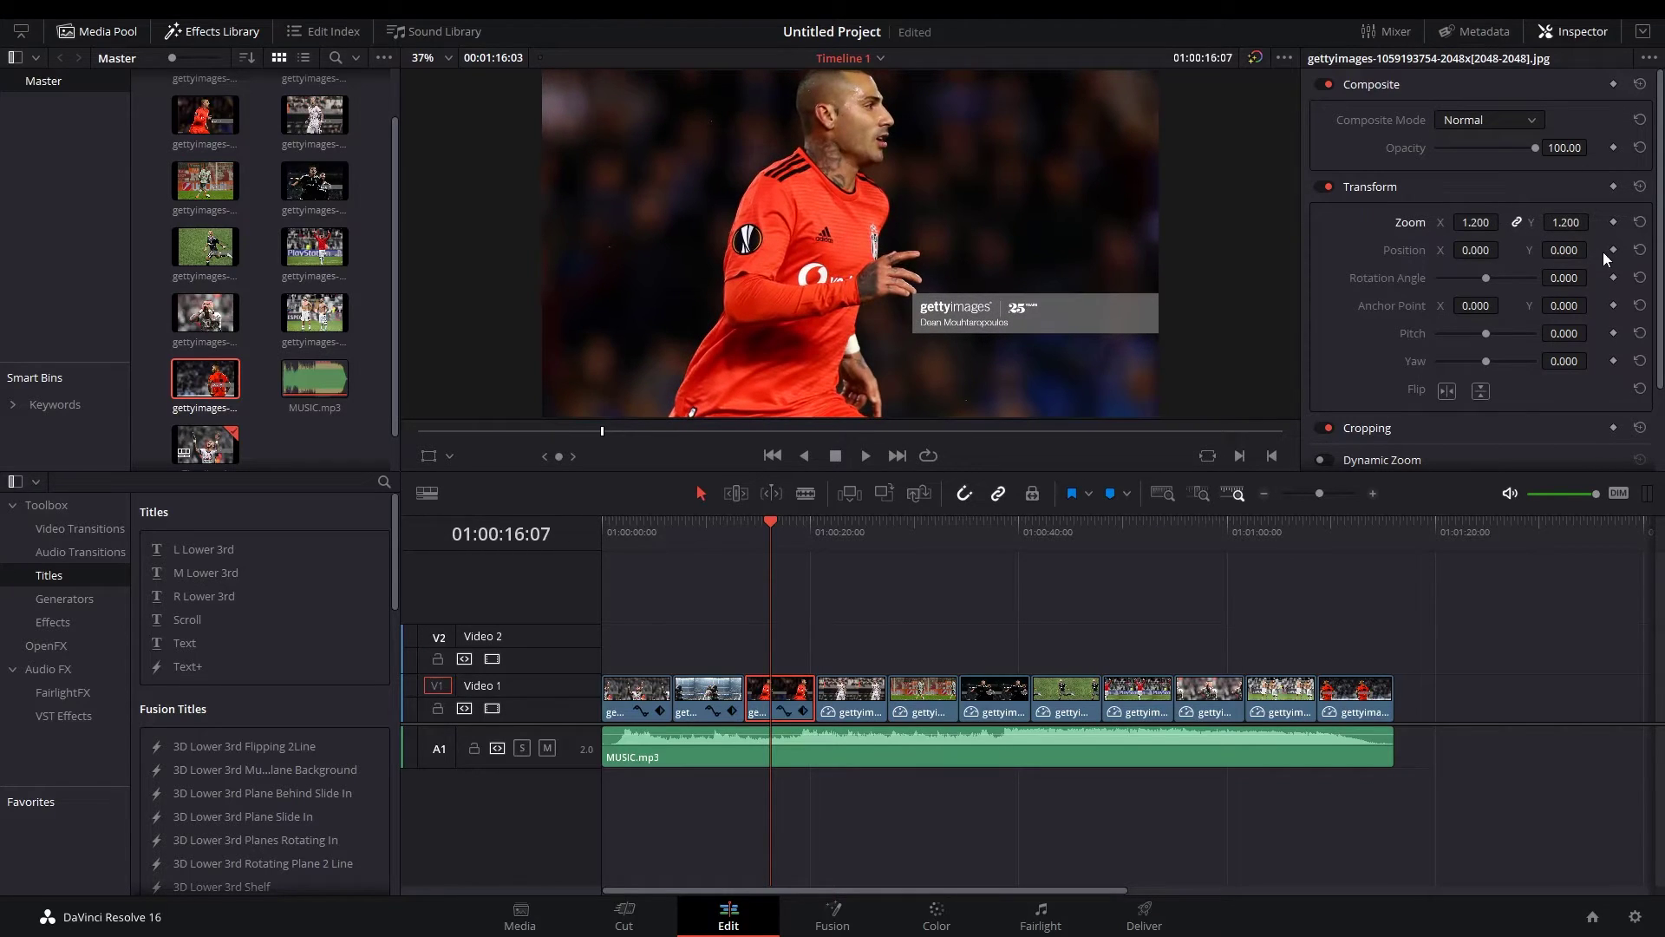
drag(1566, 250, 1540, 252)
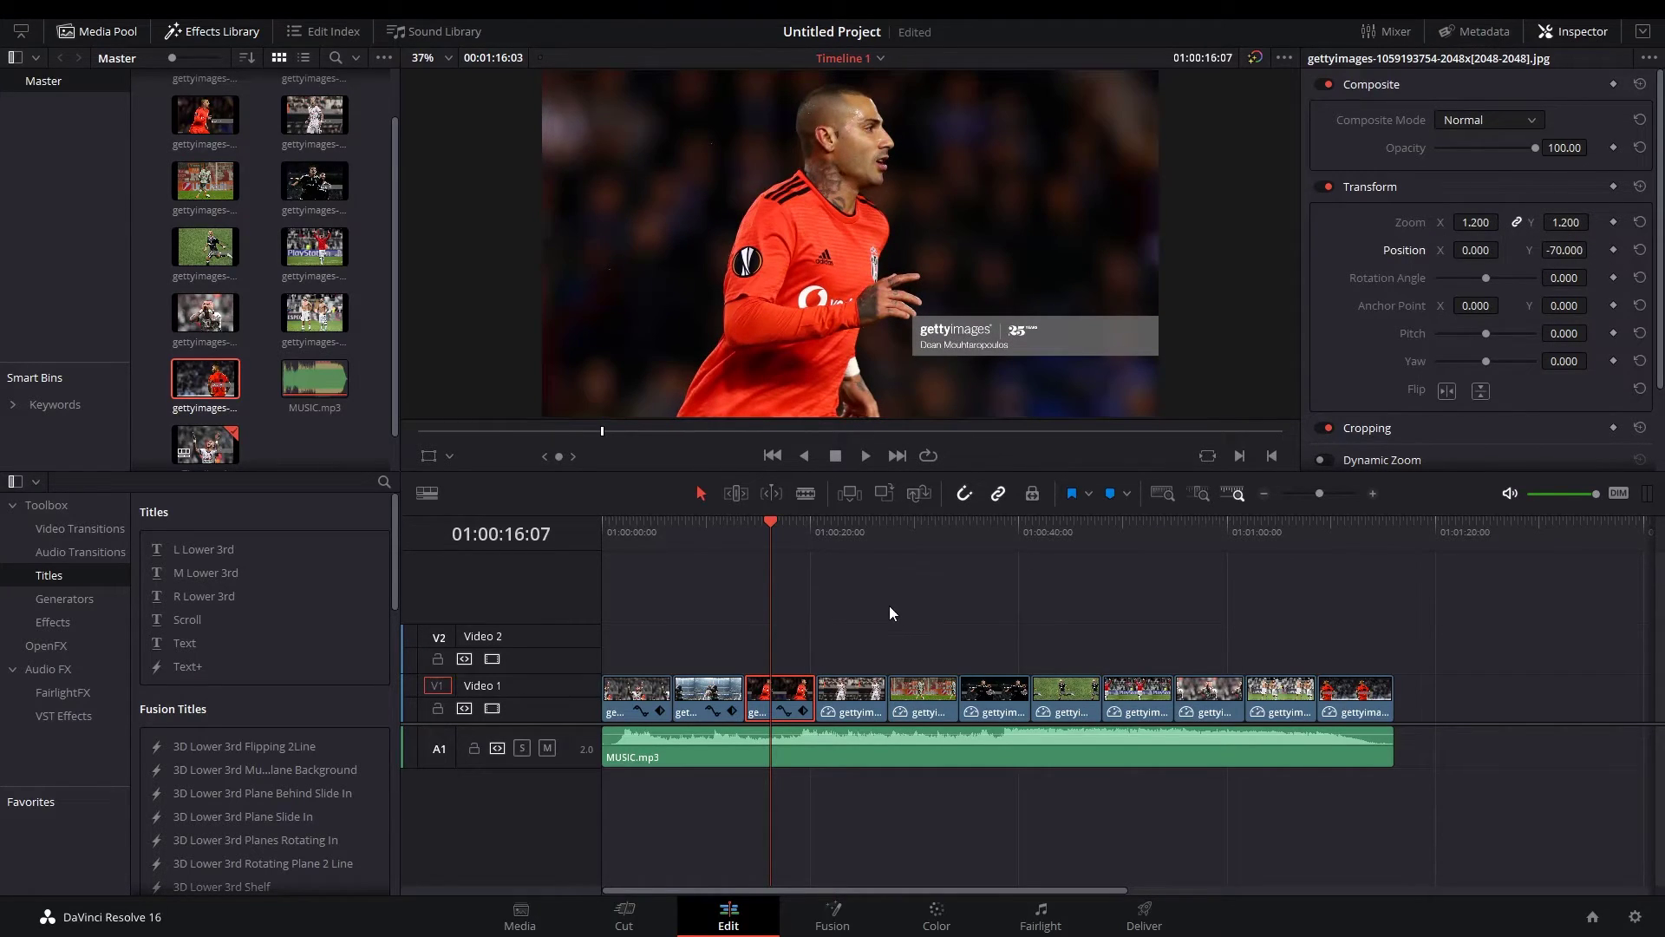
click(843, 527)
click(857, 690)
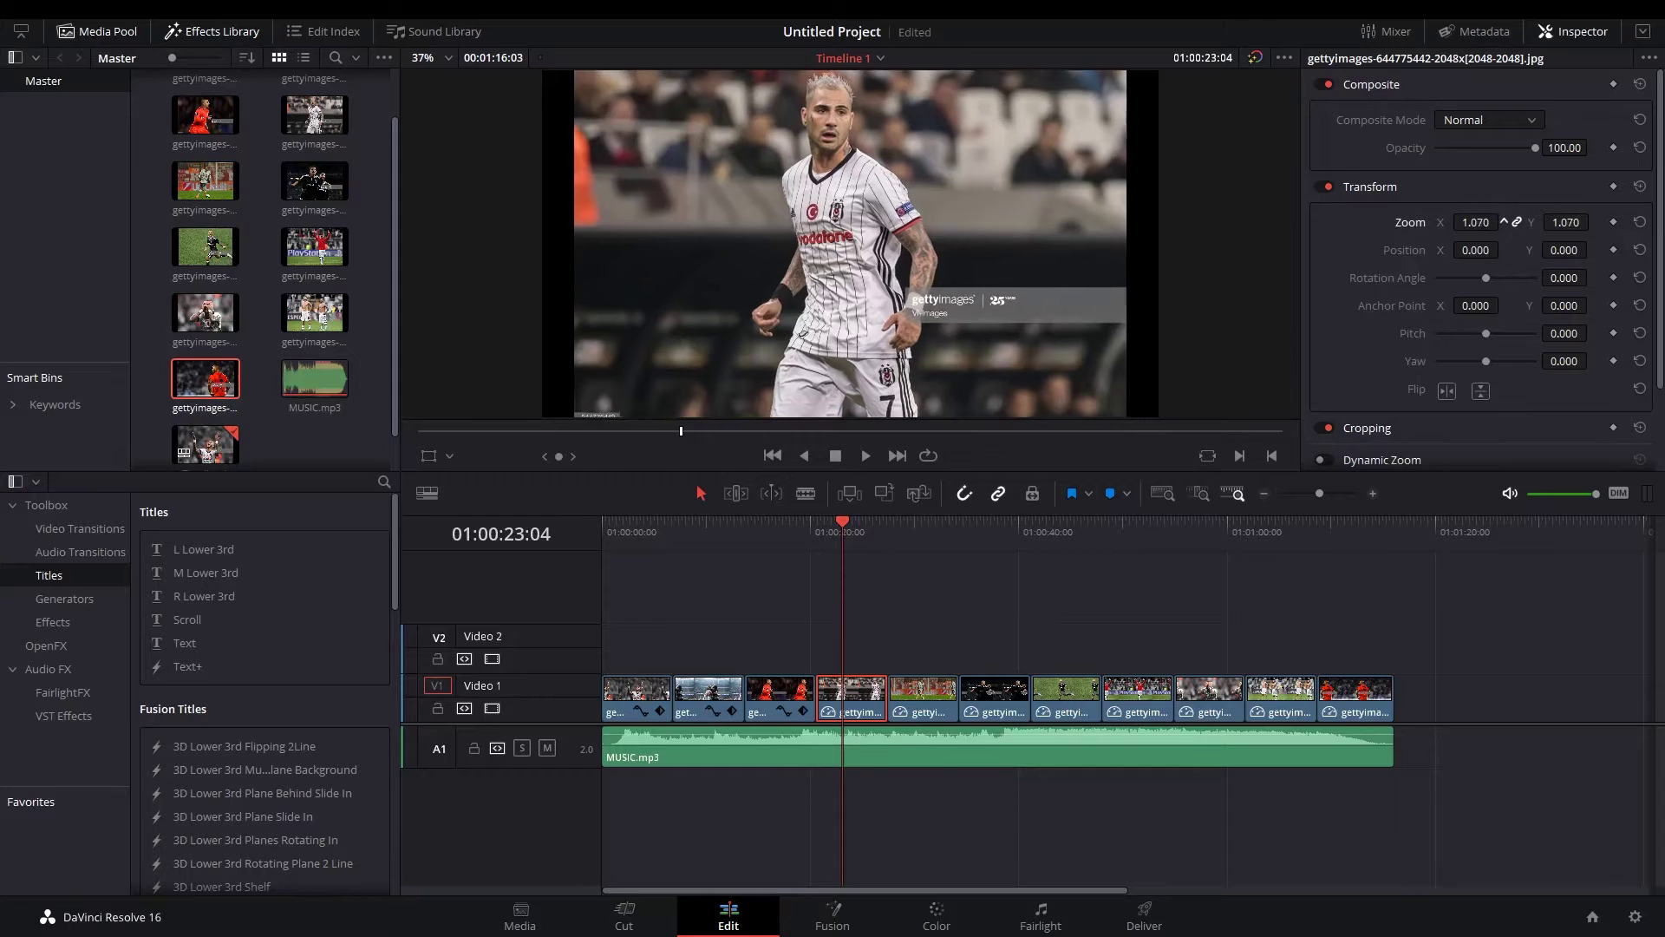
mouse_move(1505, 222)
mouse_down()
mouse_move(1517, 270)
mouse_move(1593, 250)
mouse_move(1507, 266)
mouse_up()
Zoom the next three photos to 1.20, 1.22 and 1.25 with vertical offsets.
click(921, 533)
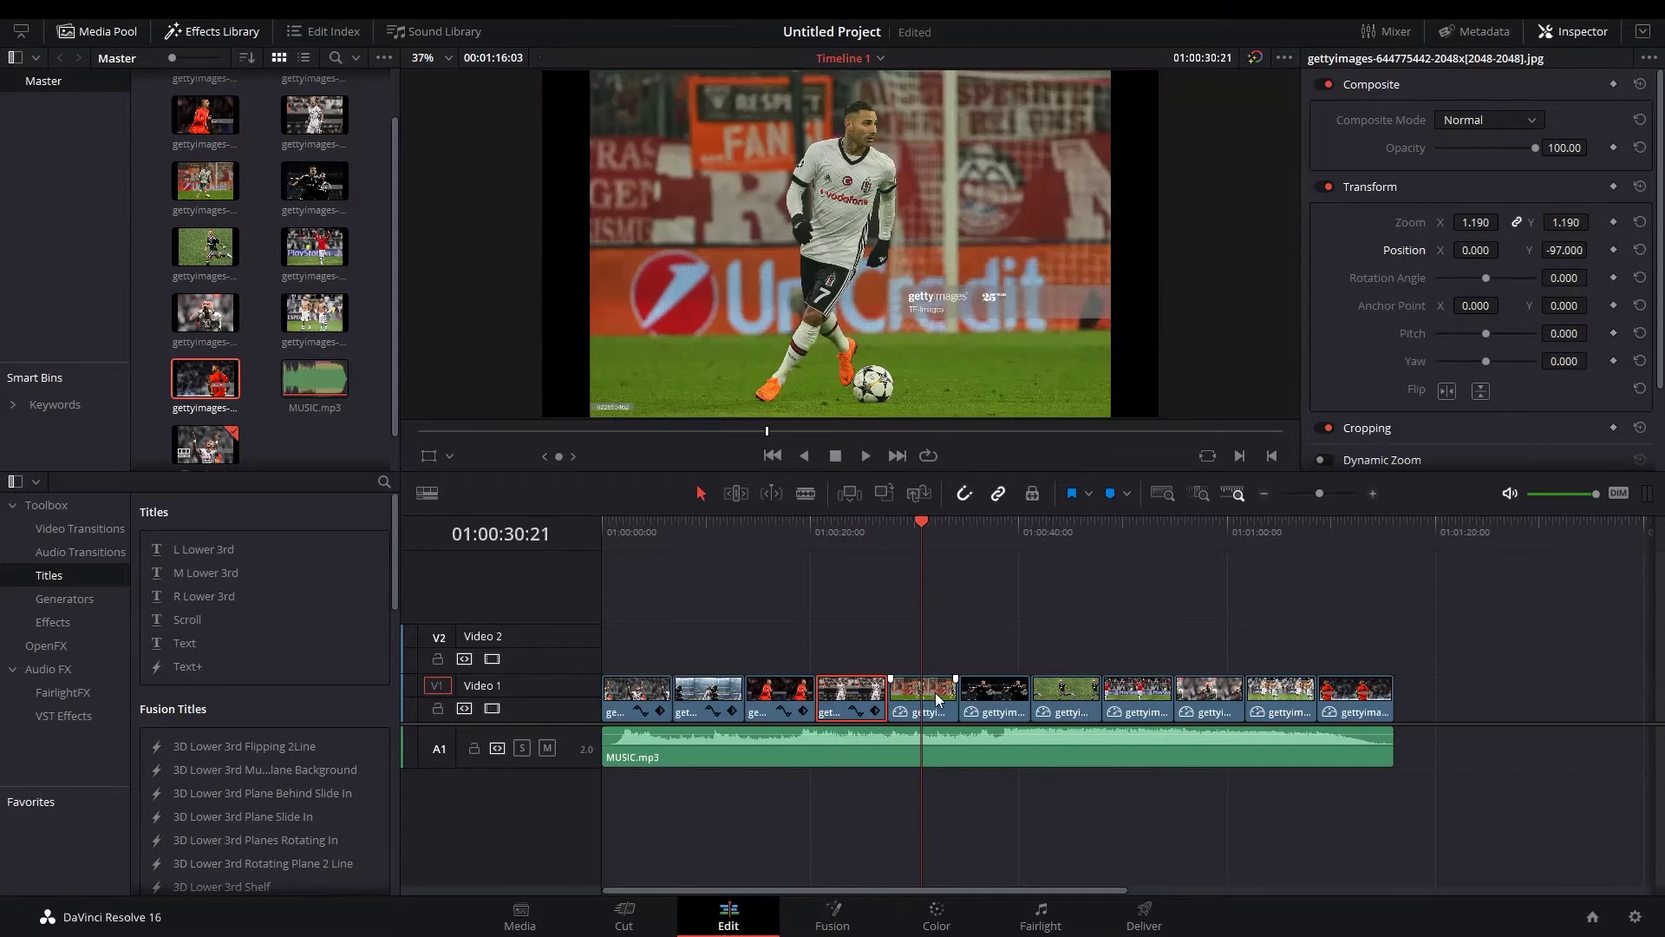
click(939, 698)
mouse_move(1479, 222)
mouse_down()
mouse_move(1593, 250)
mouse_move(1122, 491)
mouse_up()
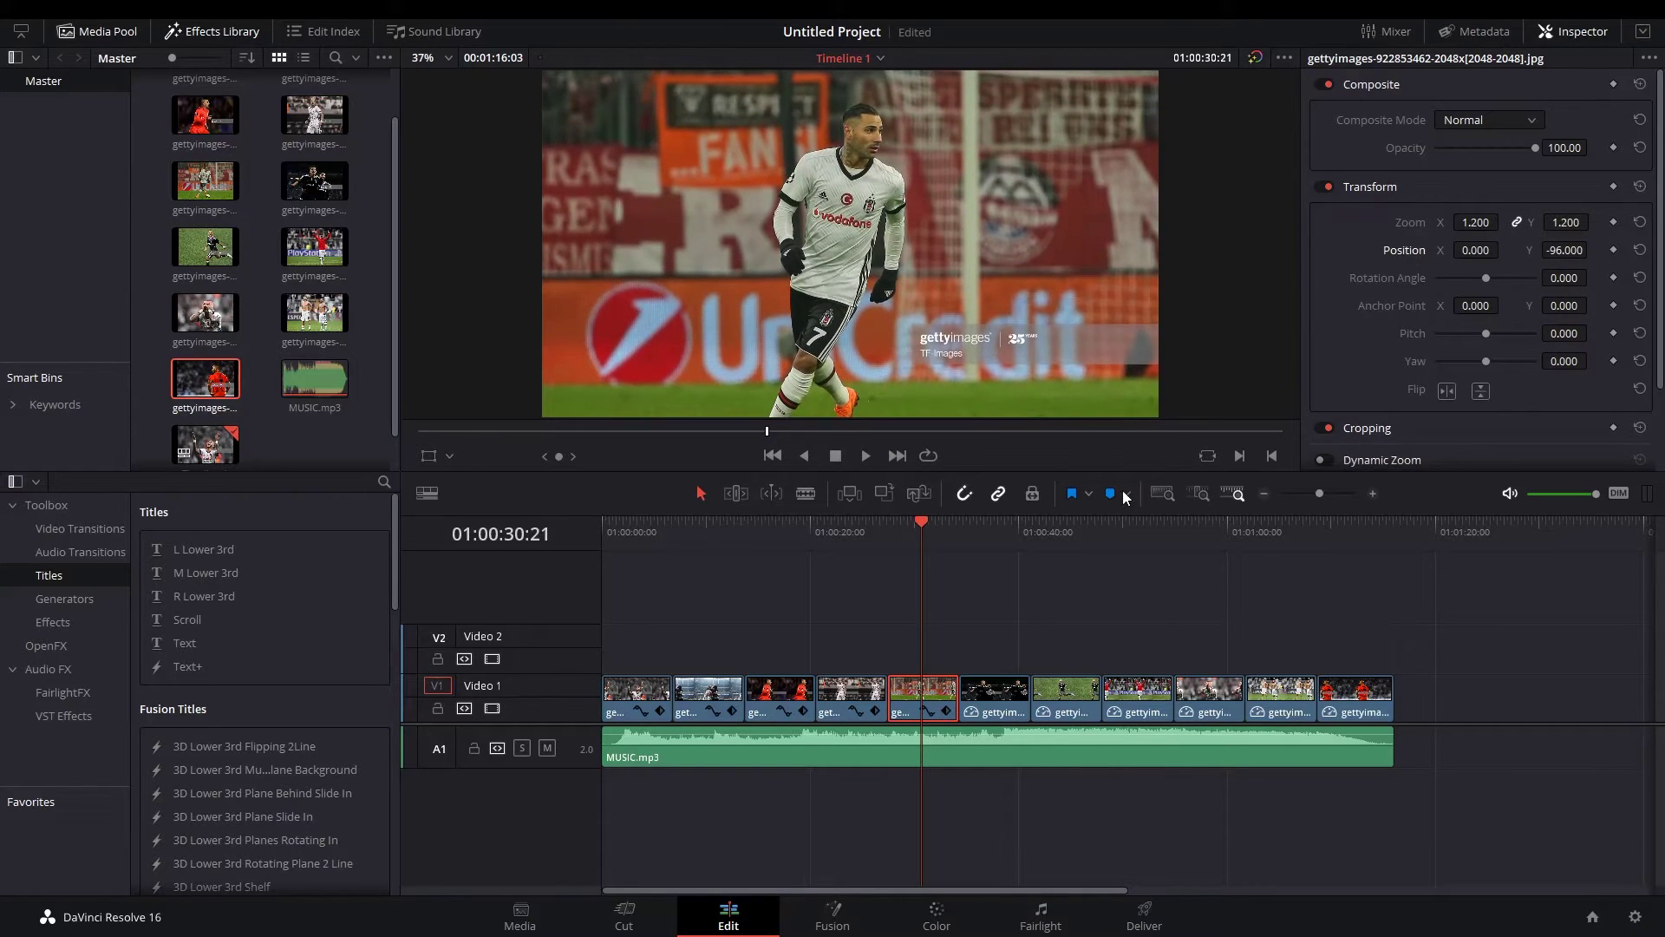
click(986, 531)
click(982, 709)
mouse_move(1468, 222)
mouse_down()
mouse_move(1559, 258)
mouse_move(1206, 493)
mouse_up()
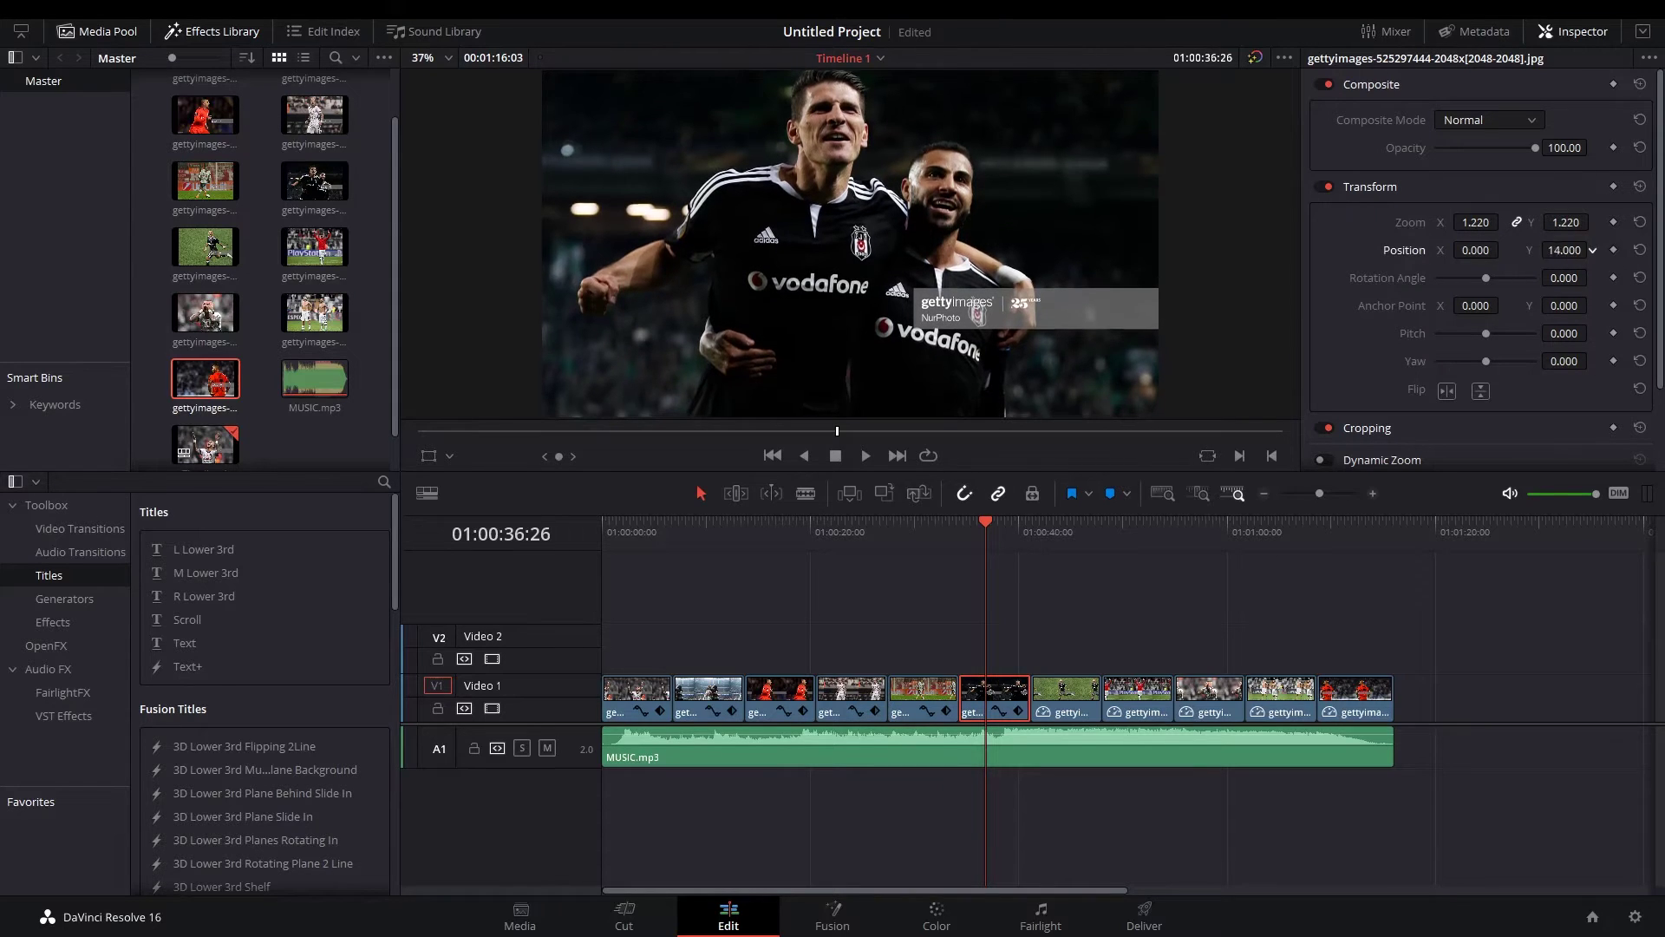
click(1062, 532)
click(1066, 694)
mouse_move(1487, 222)
mouse_down()
mouse_move(1592, 250)
mouse_move(1197, 704)
mouse_up()
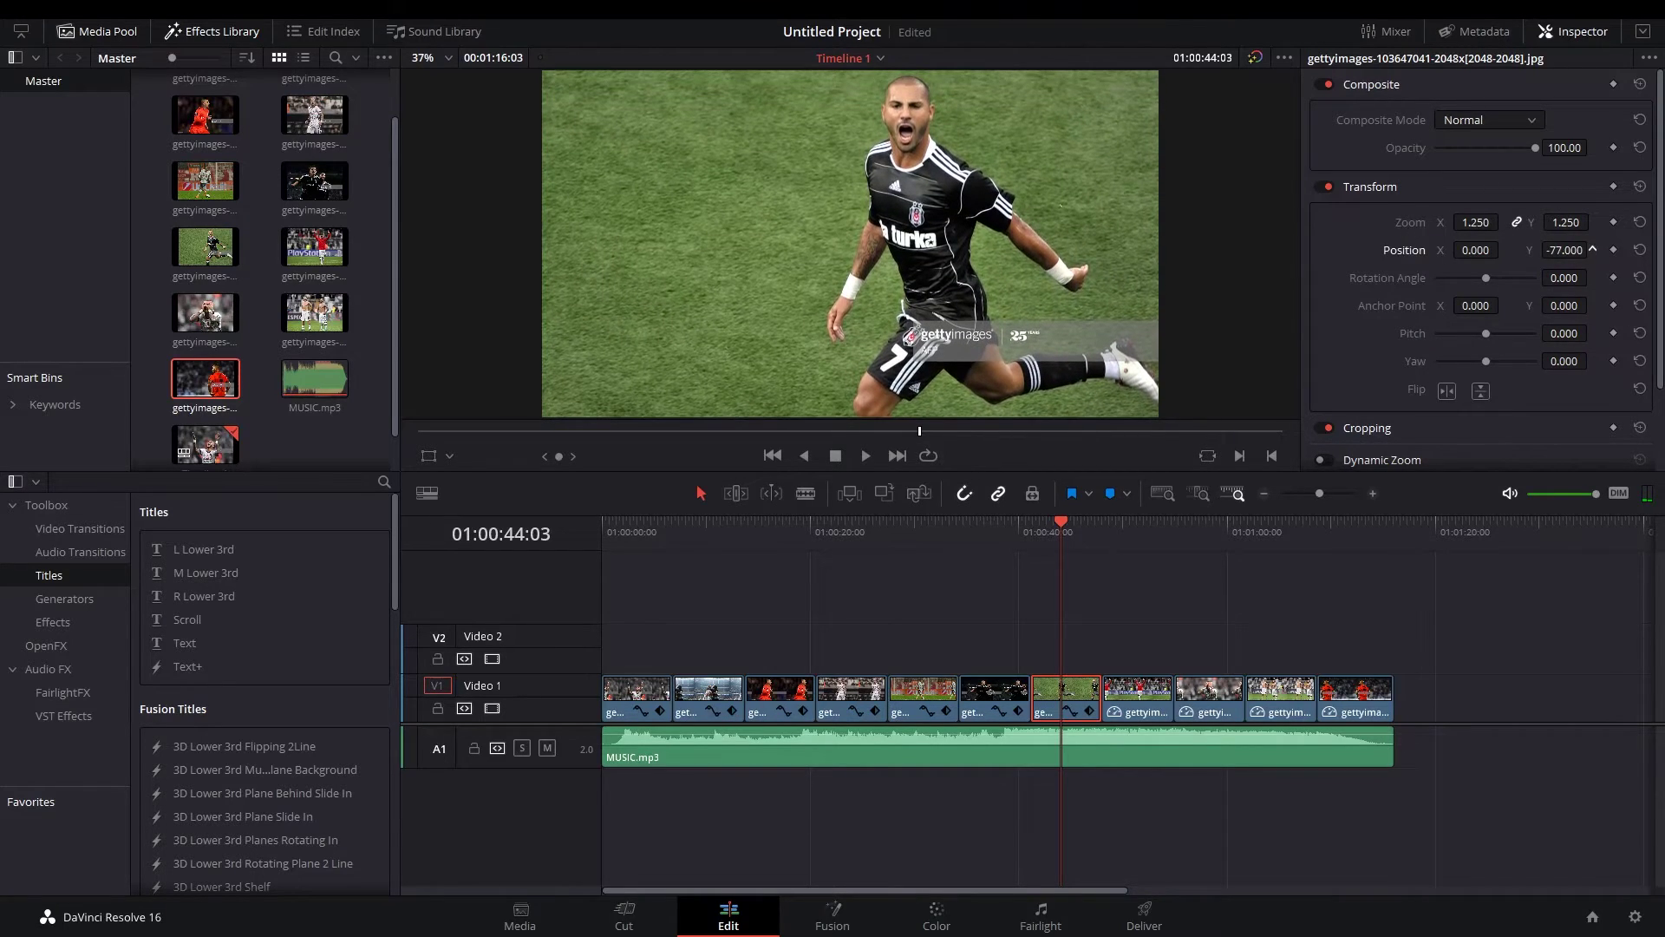
click(1122, 525)
Zoom the raised-arms photo to 1.2 and set its Position Y to about -104.
click(1139, 710)
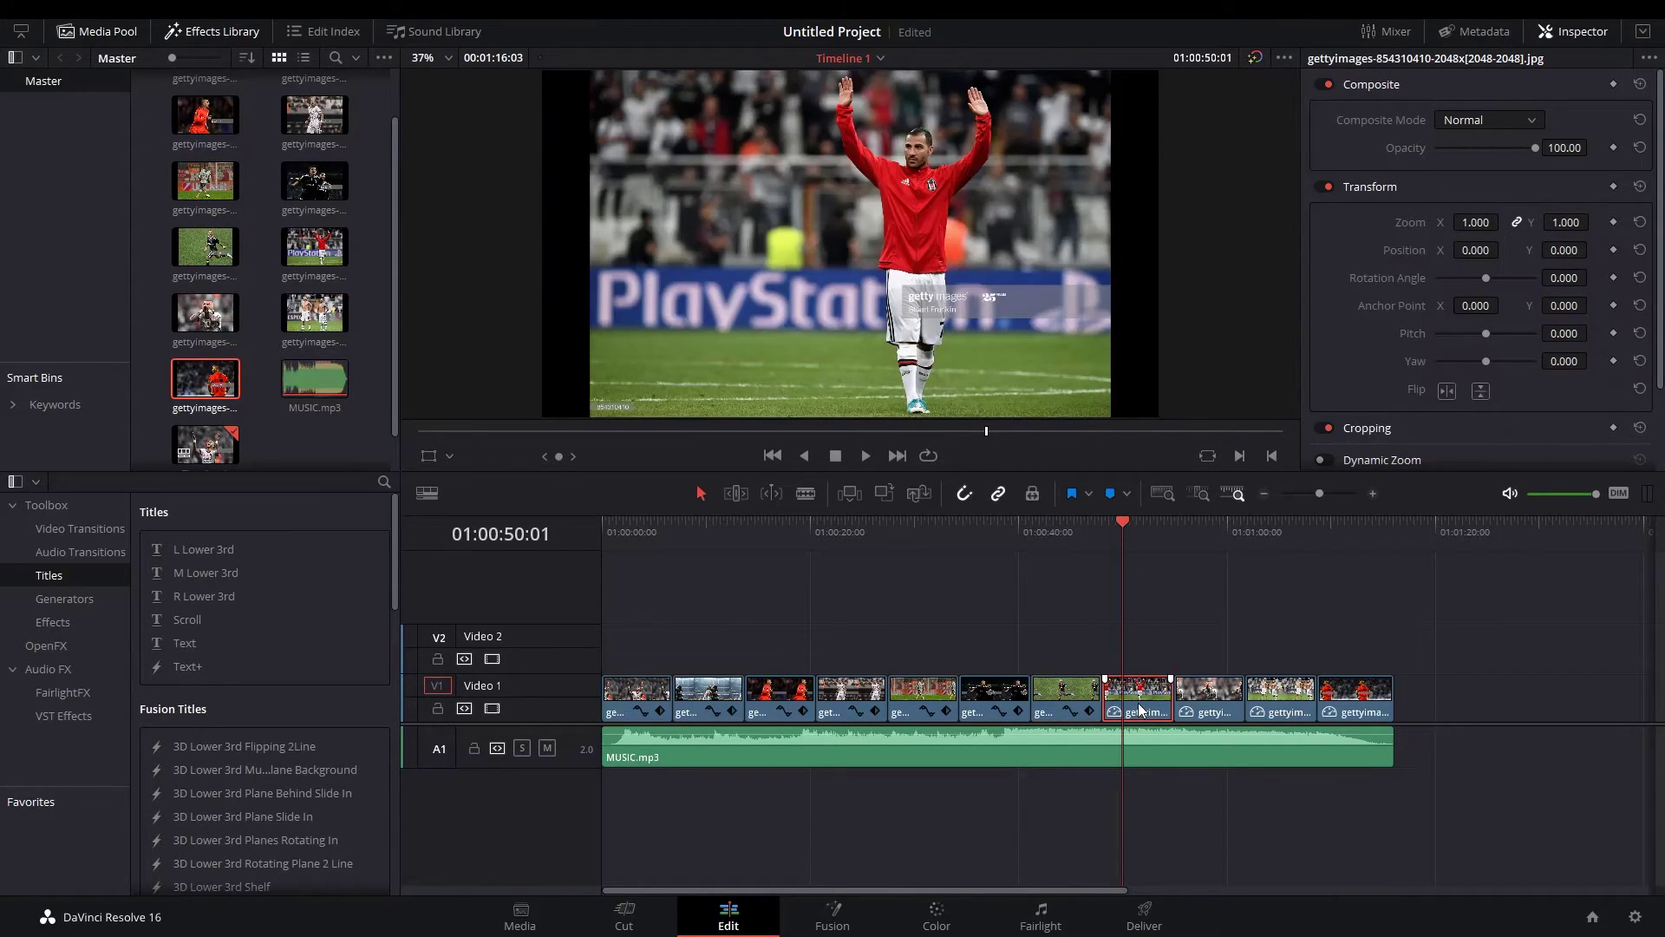
drag(1478, 223, 1504, 222)
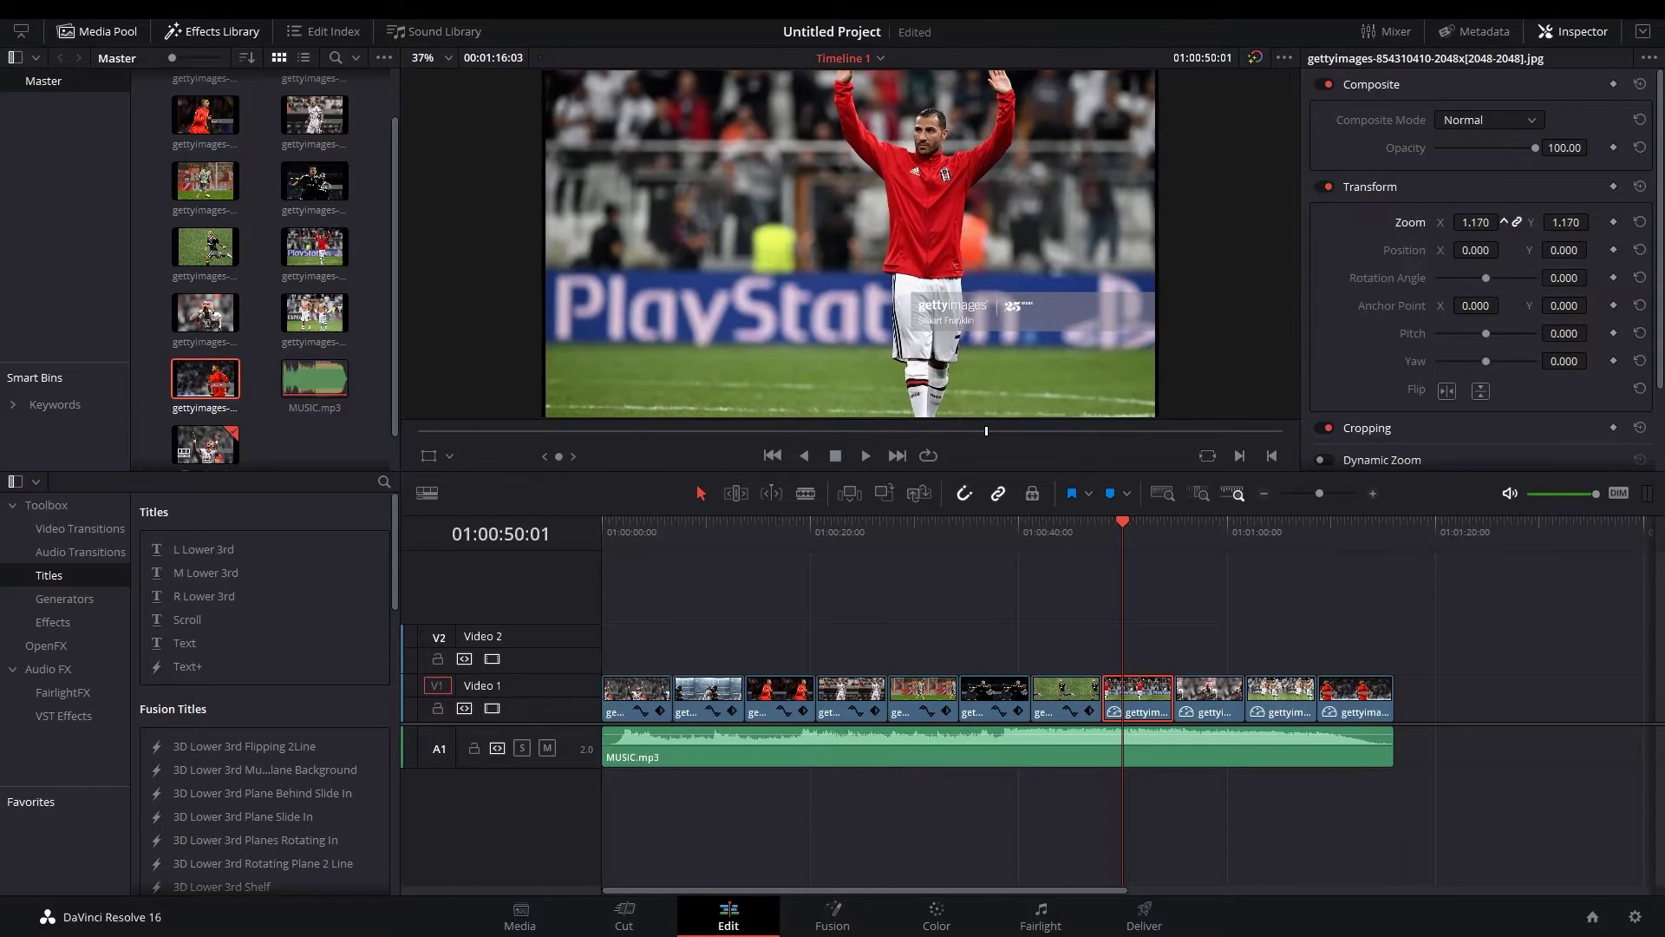
drag(1593, 249, 1593, 250)
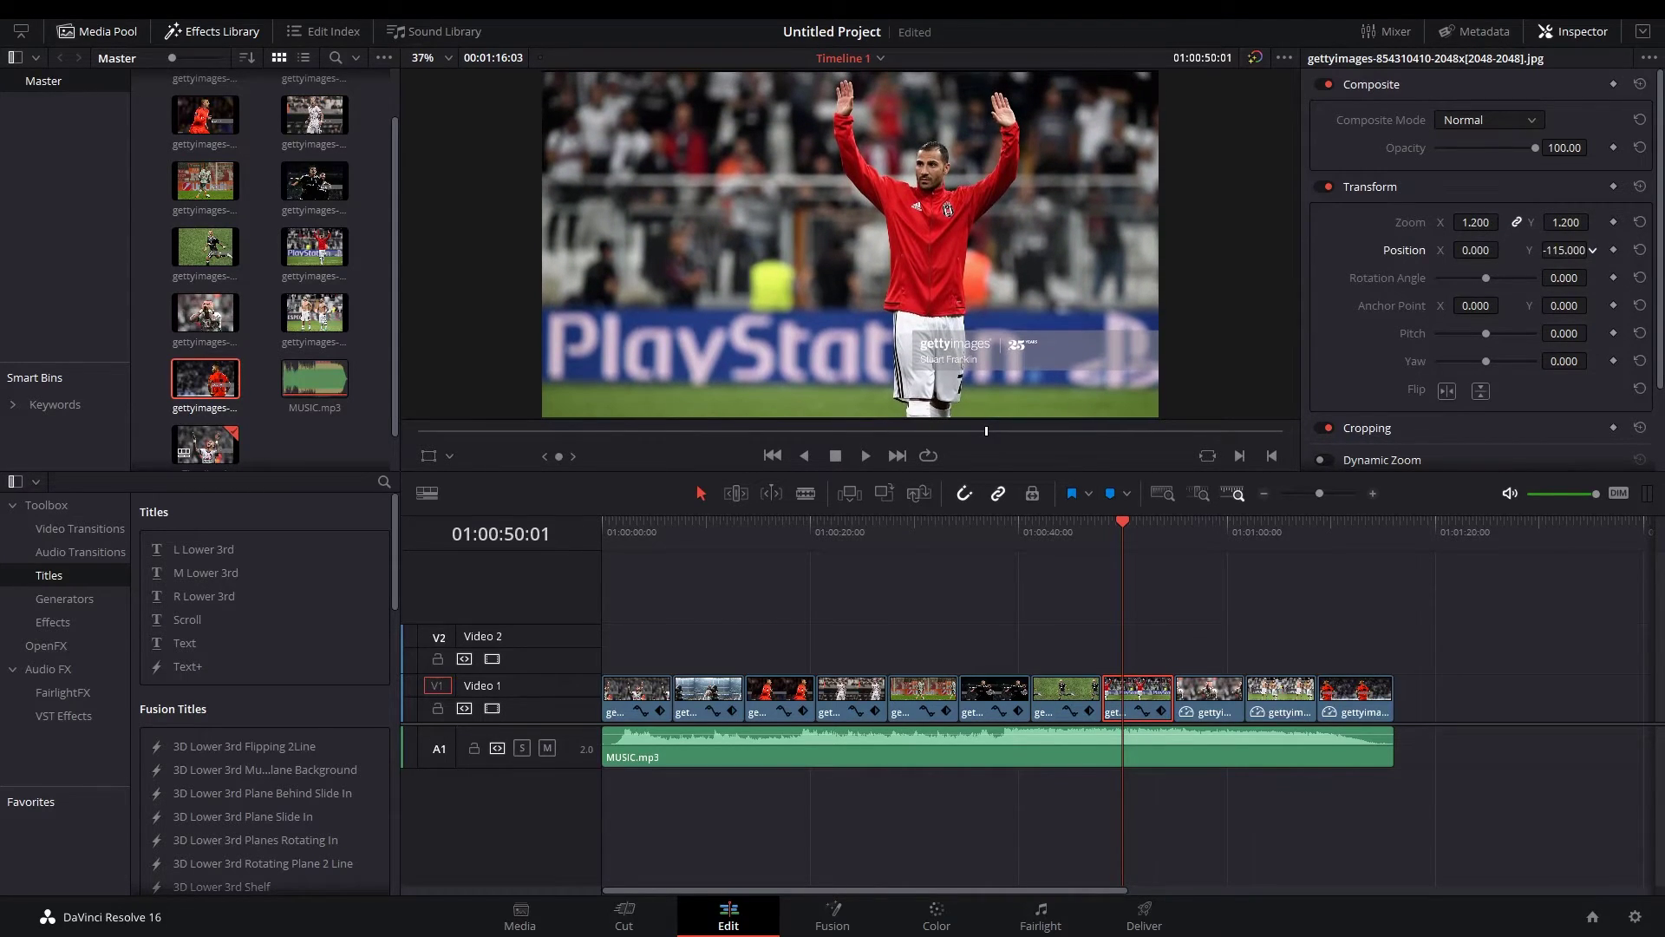
scroll(898, 203, down, 1)
scroll(899, 203, down, 1)
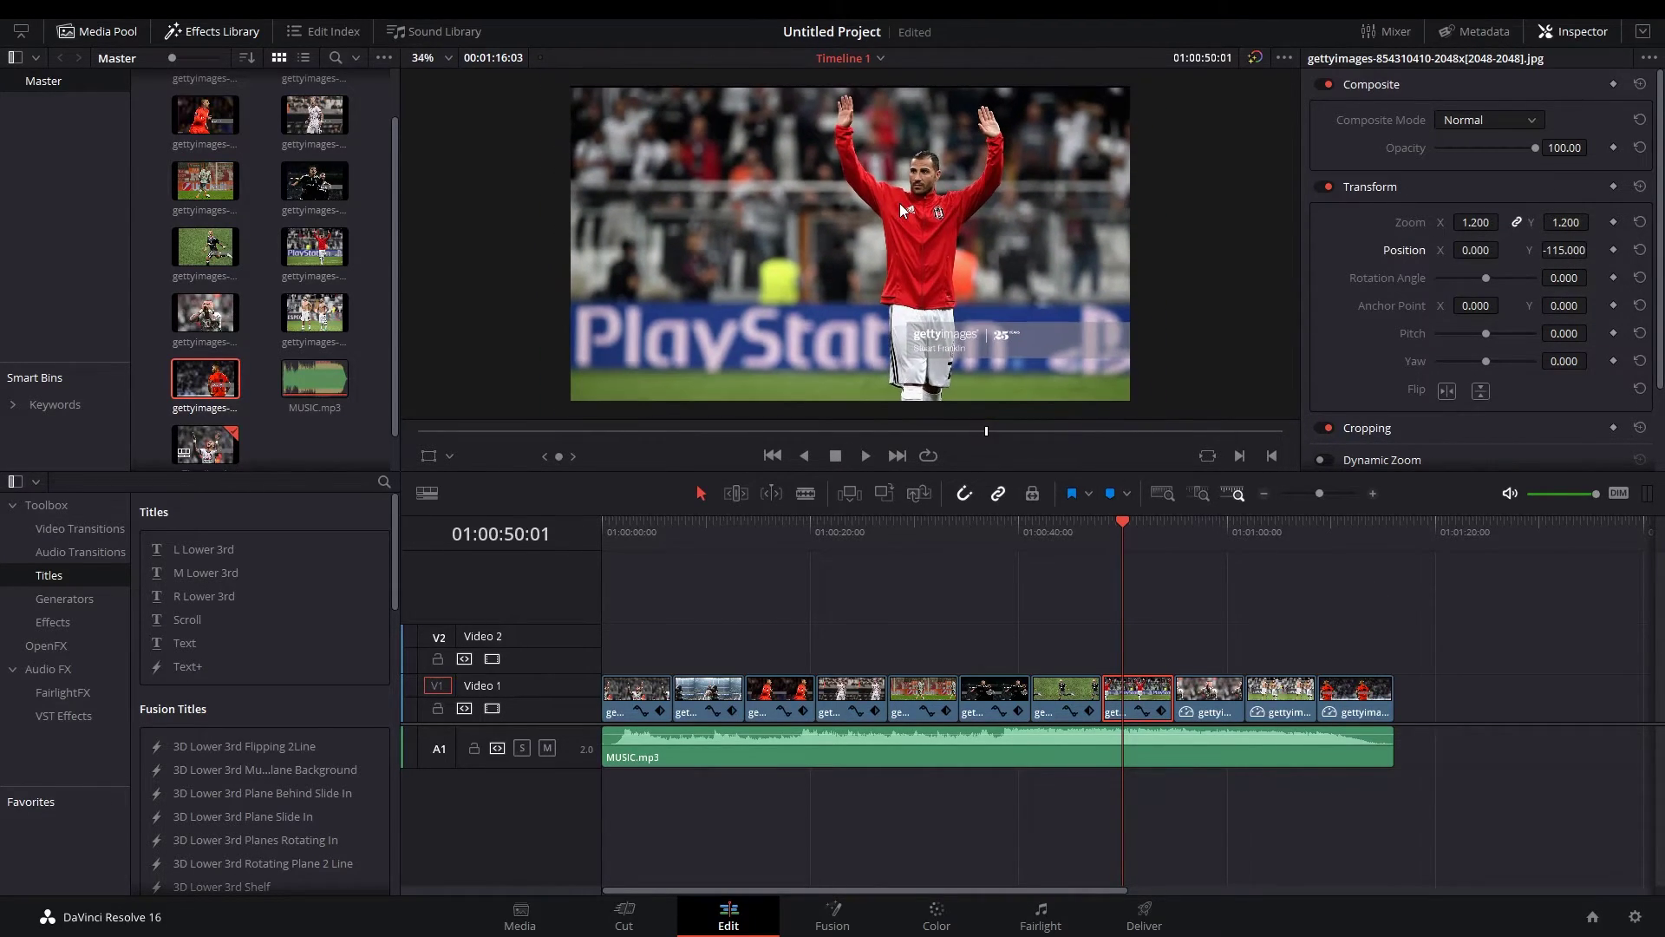
drag(1587, 250, 1592, 250)
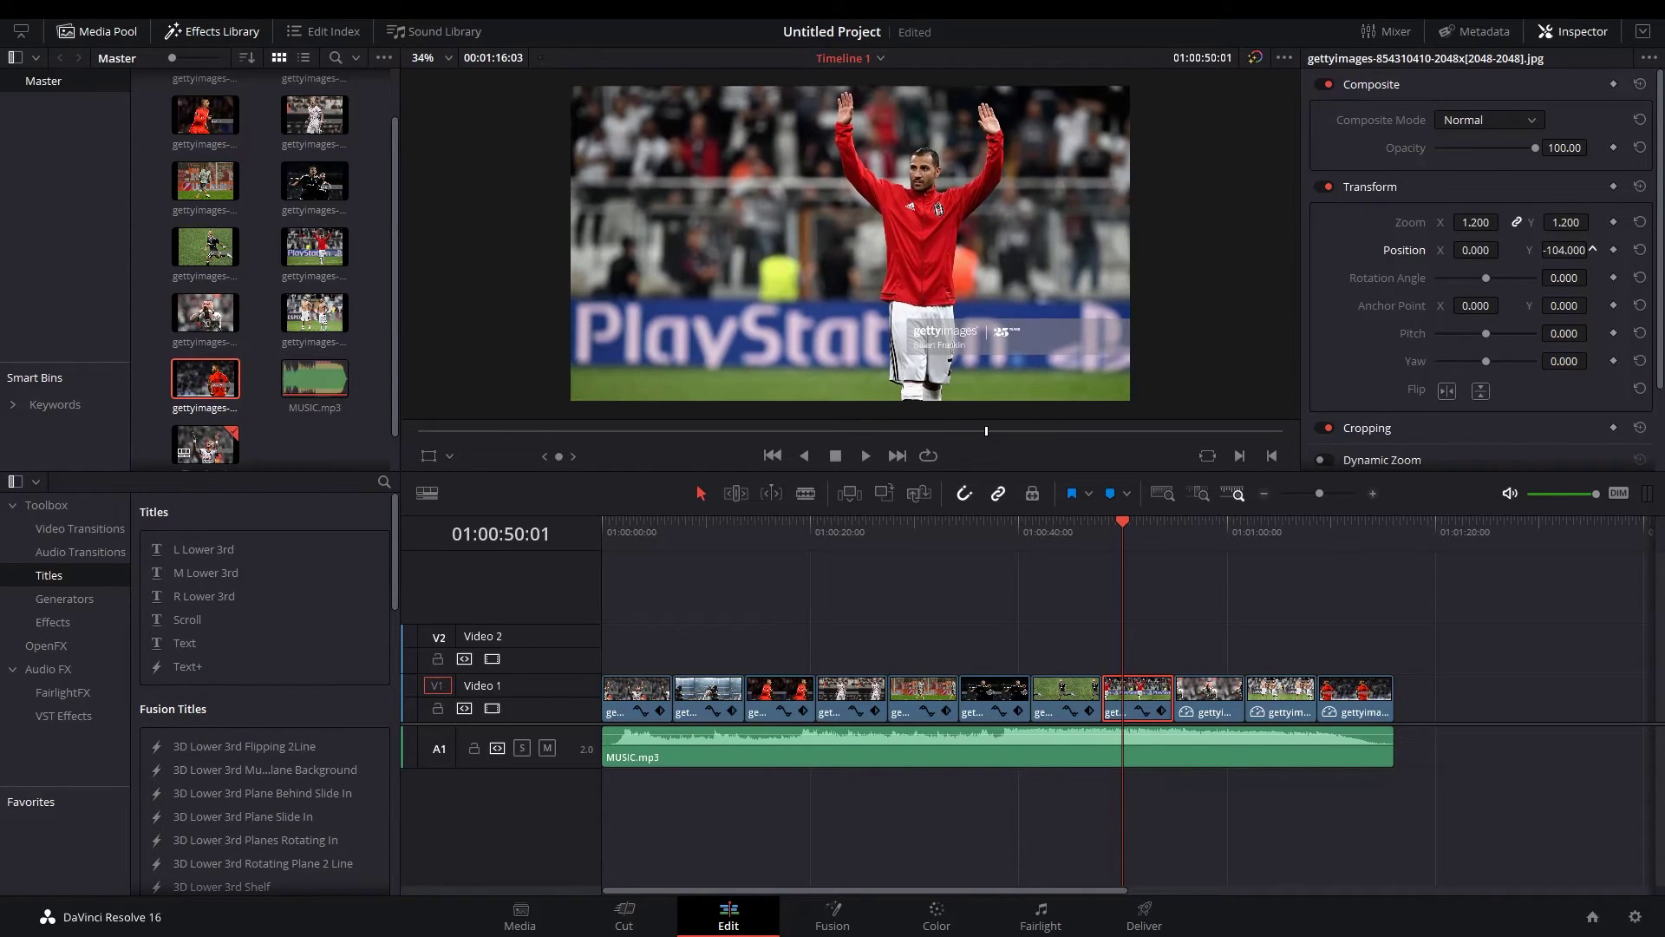
scroll(1090, 331, up, 1)
Reframe the last three photos at zoom 1.190, 1.200, 1.180 with Y 3, -50, -26.
click(1218, 527)
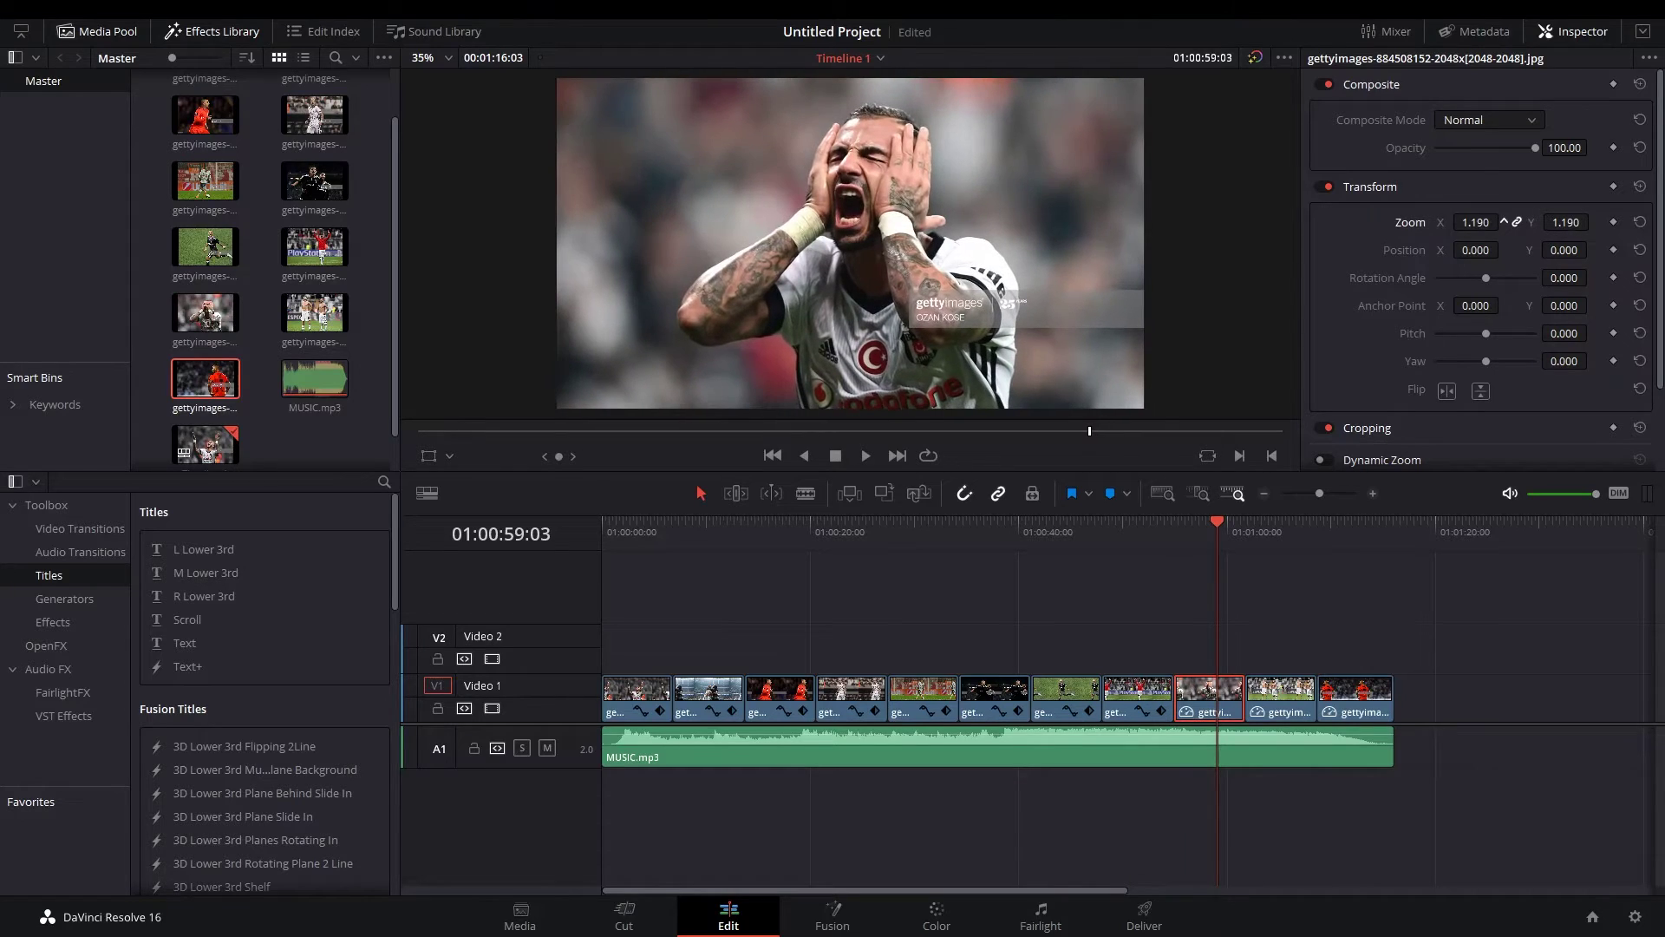
drag(1587, 250, 1341, 481)
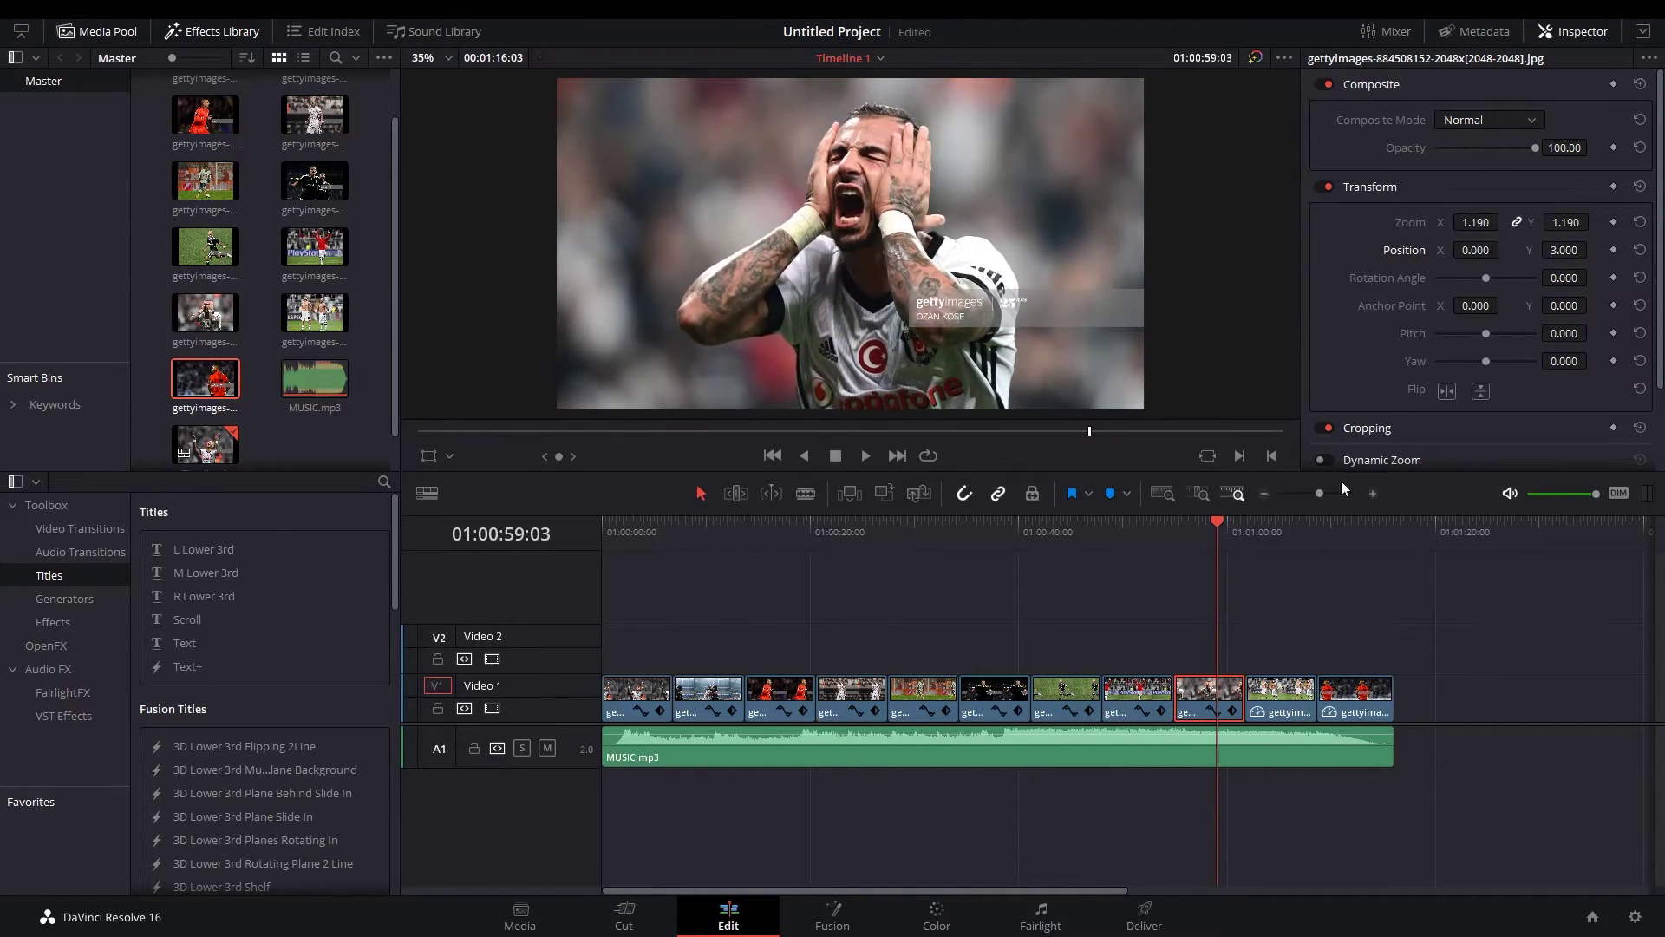
click(1287, 539)
drag(1475, 222, 1593, 250)
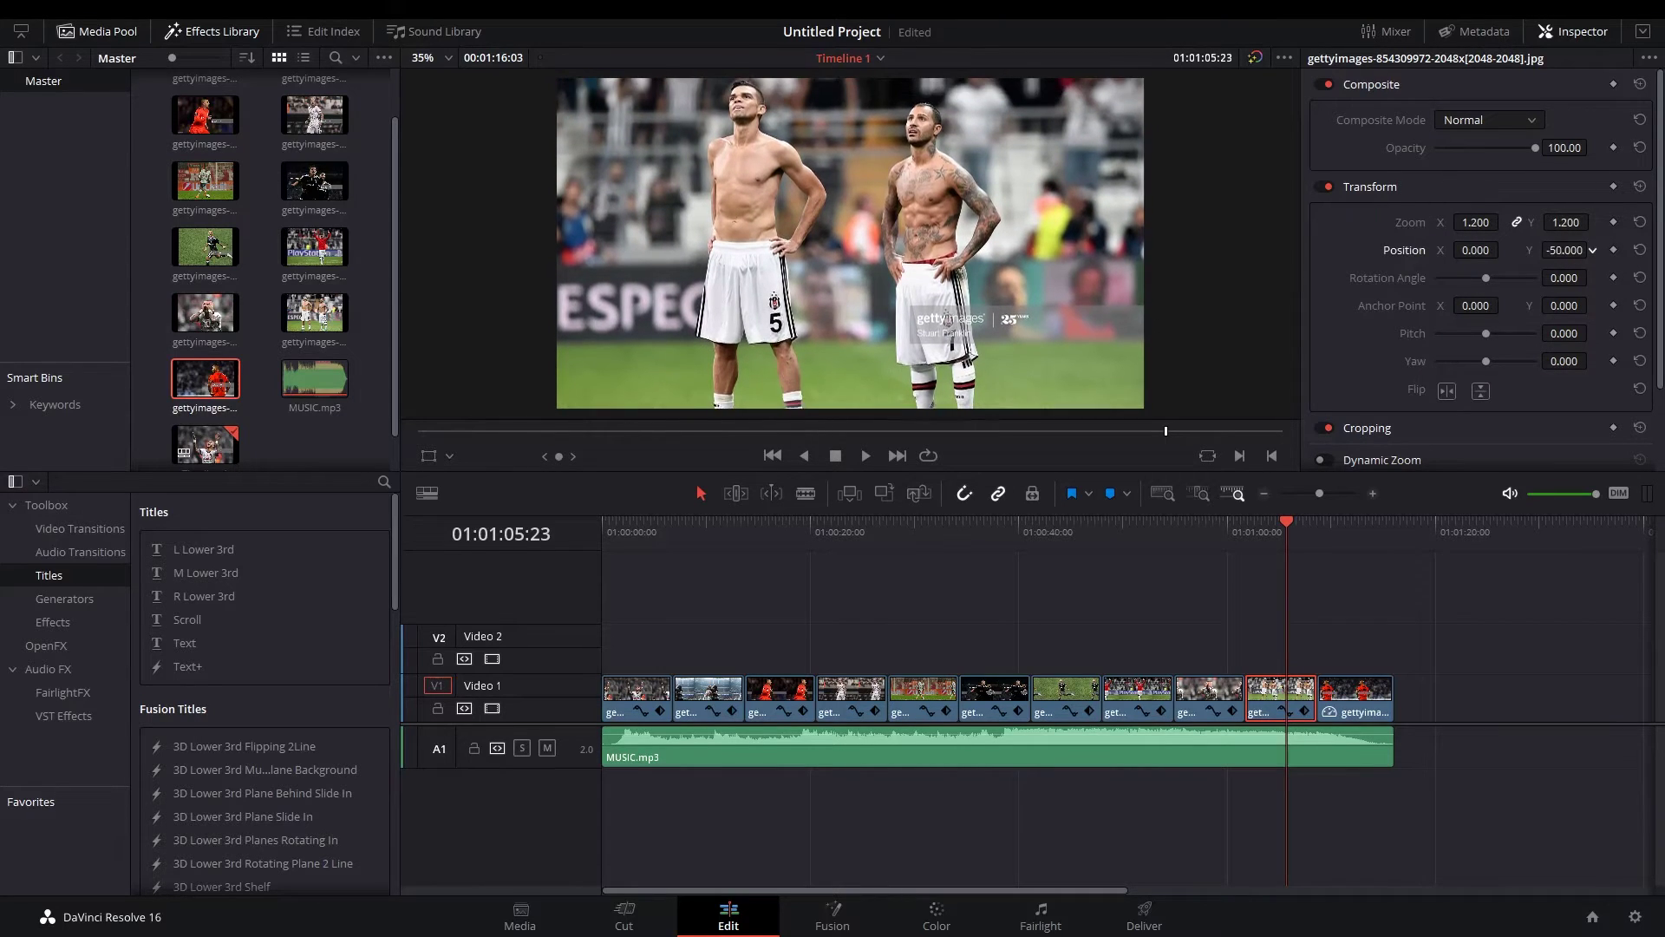
click(1343, 530)
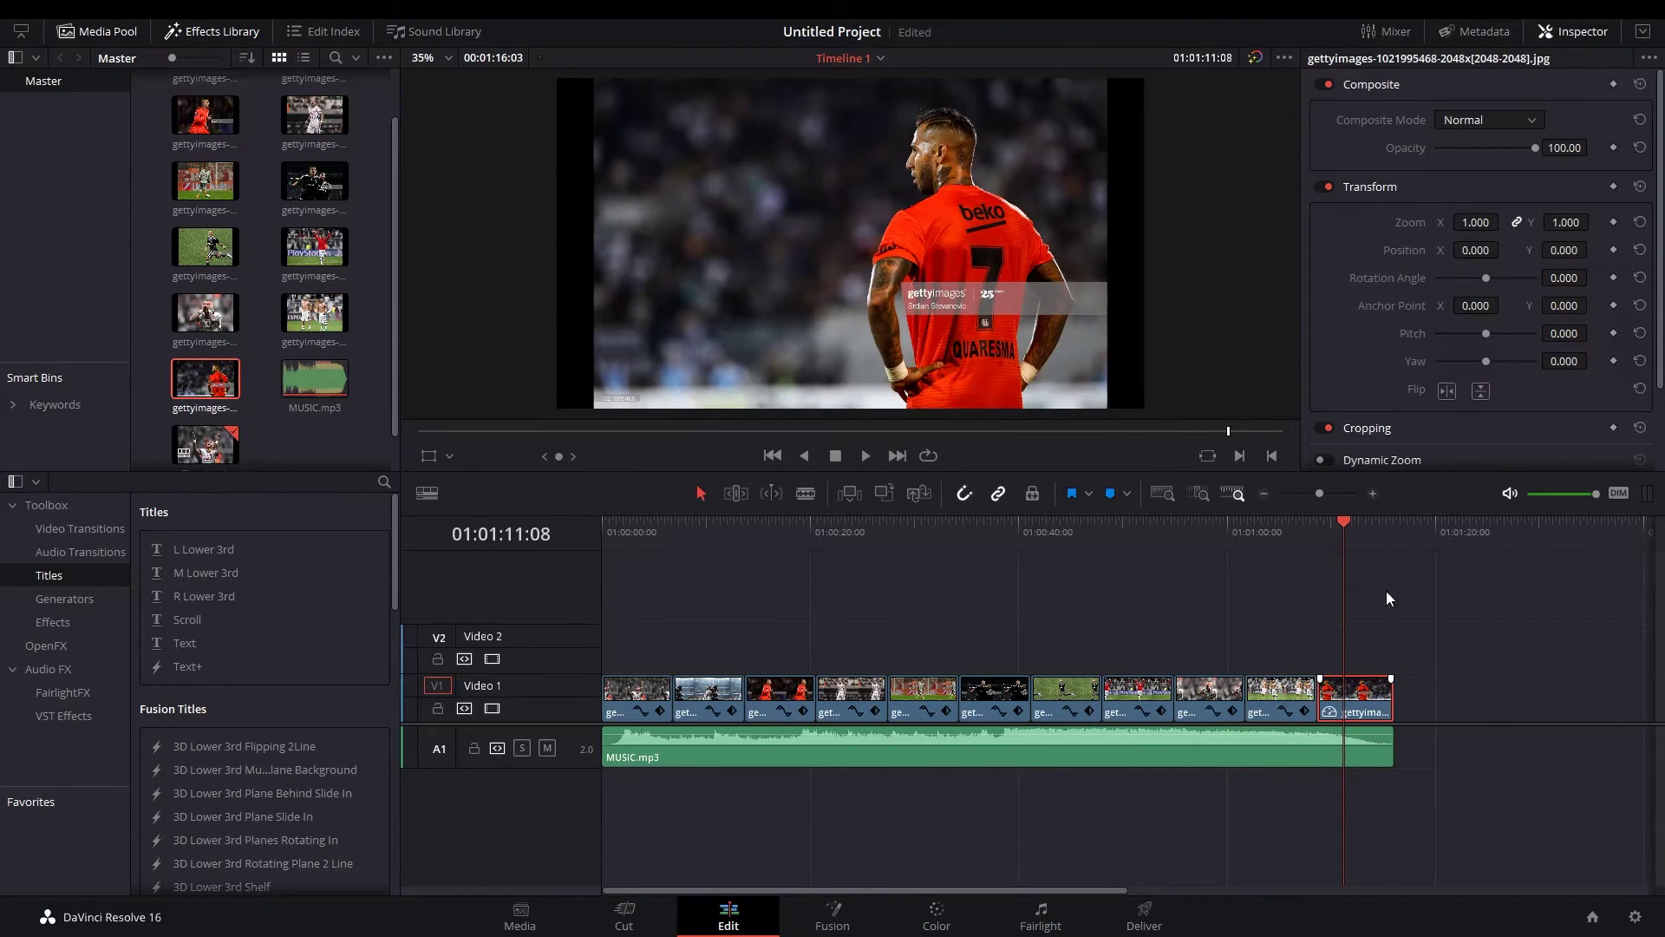
mouse_move(1462, 222)
mouse_down()
mouse_move(1505, 222)
mouse_move(1536, 250)
mouse_up()
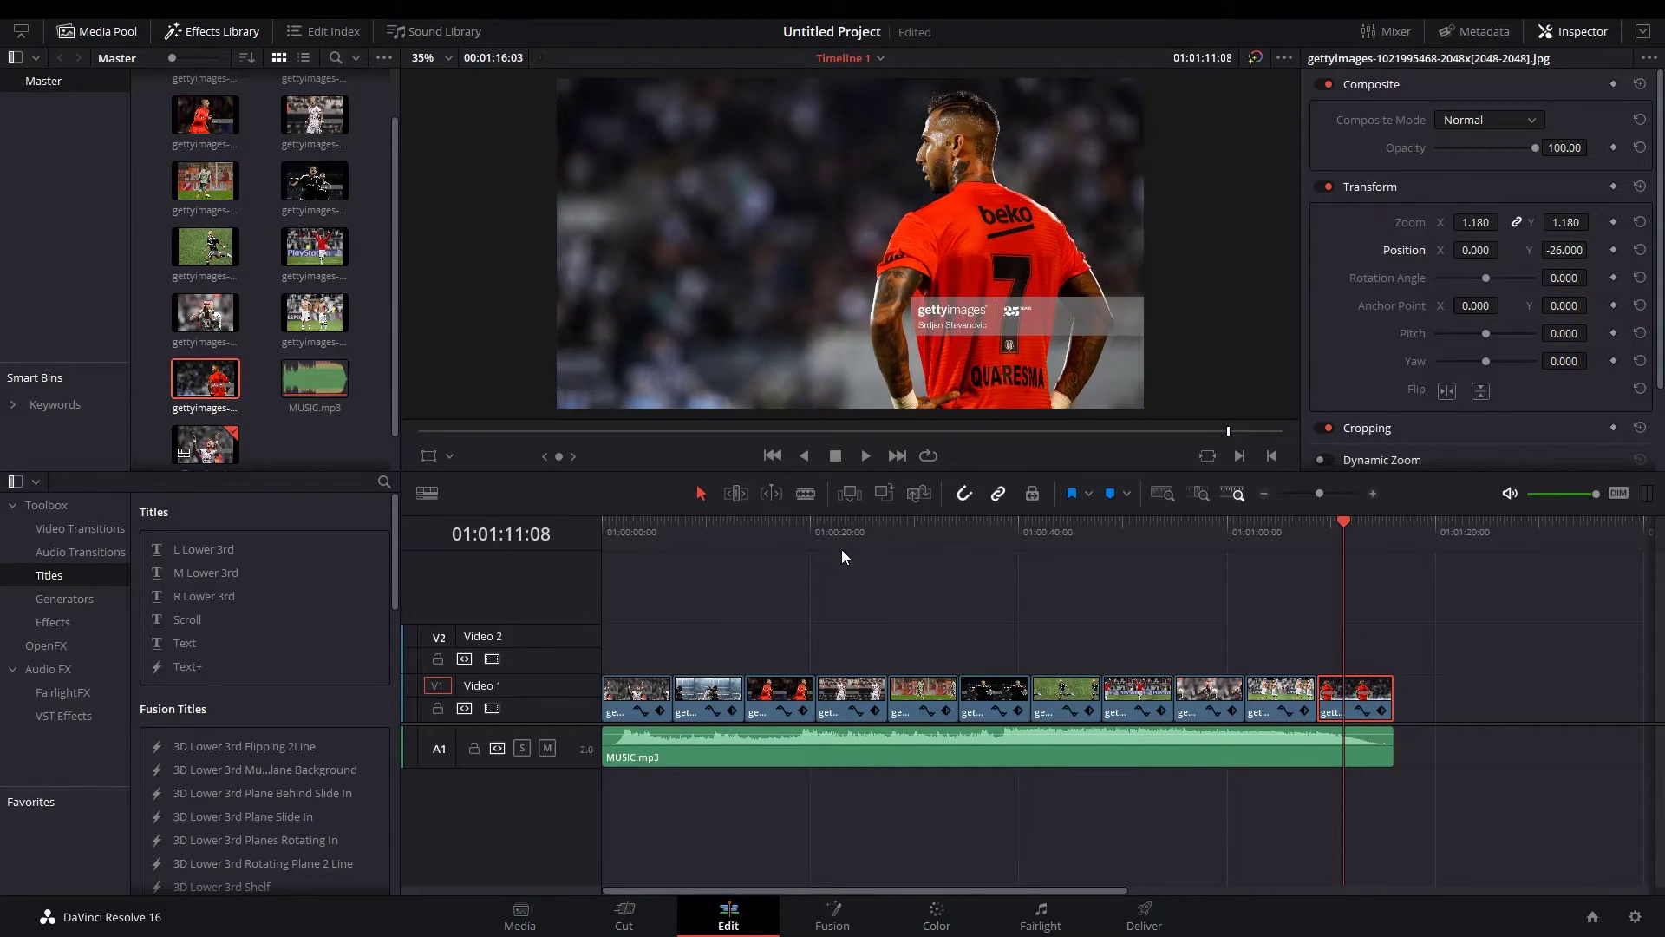
drag(677, 533, 528, 544)
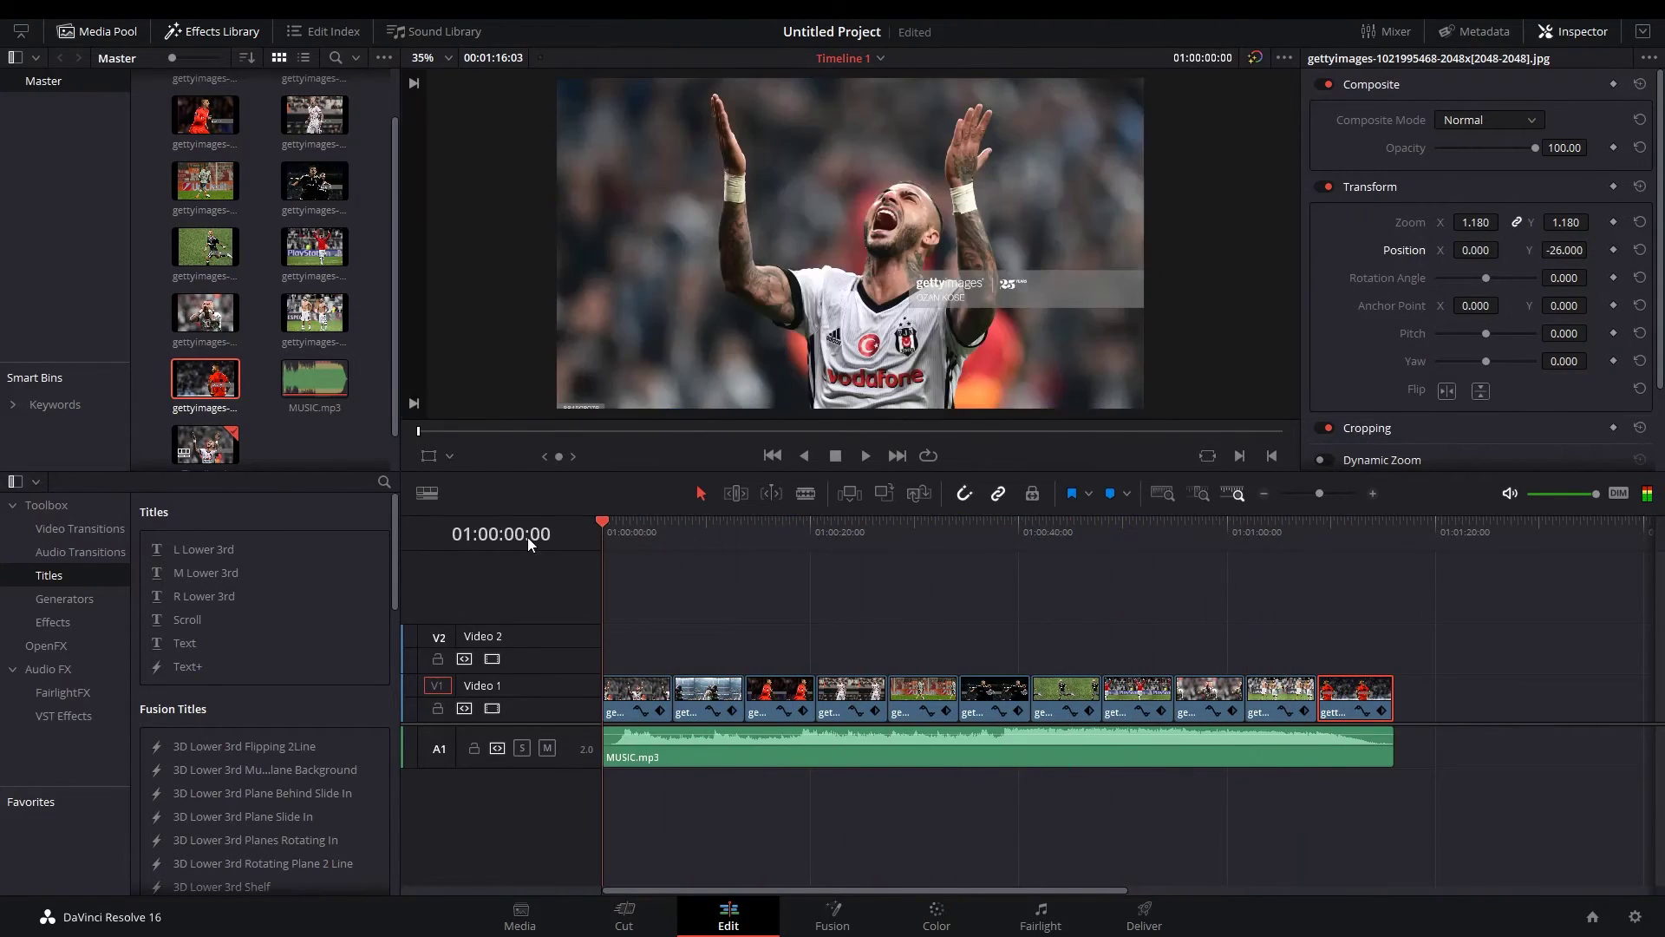
Enable Dynamic Zoom on the first photo clip and preview it in playback.
click(637, 697)
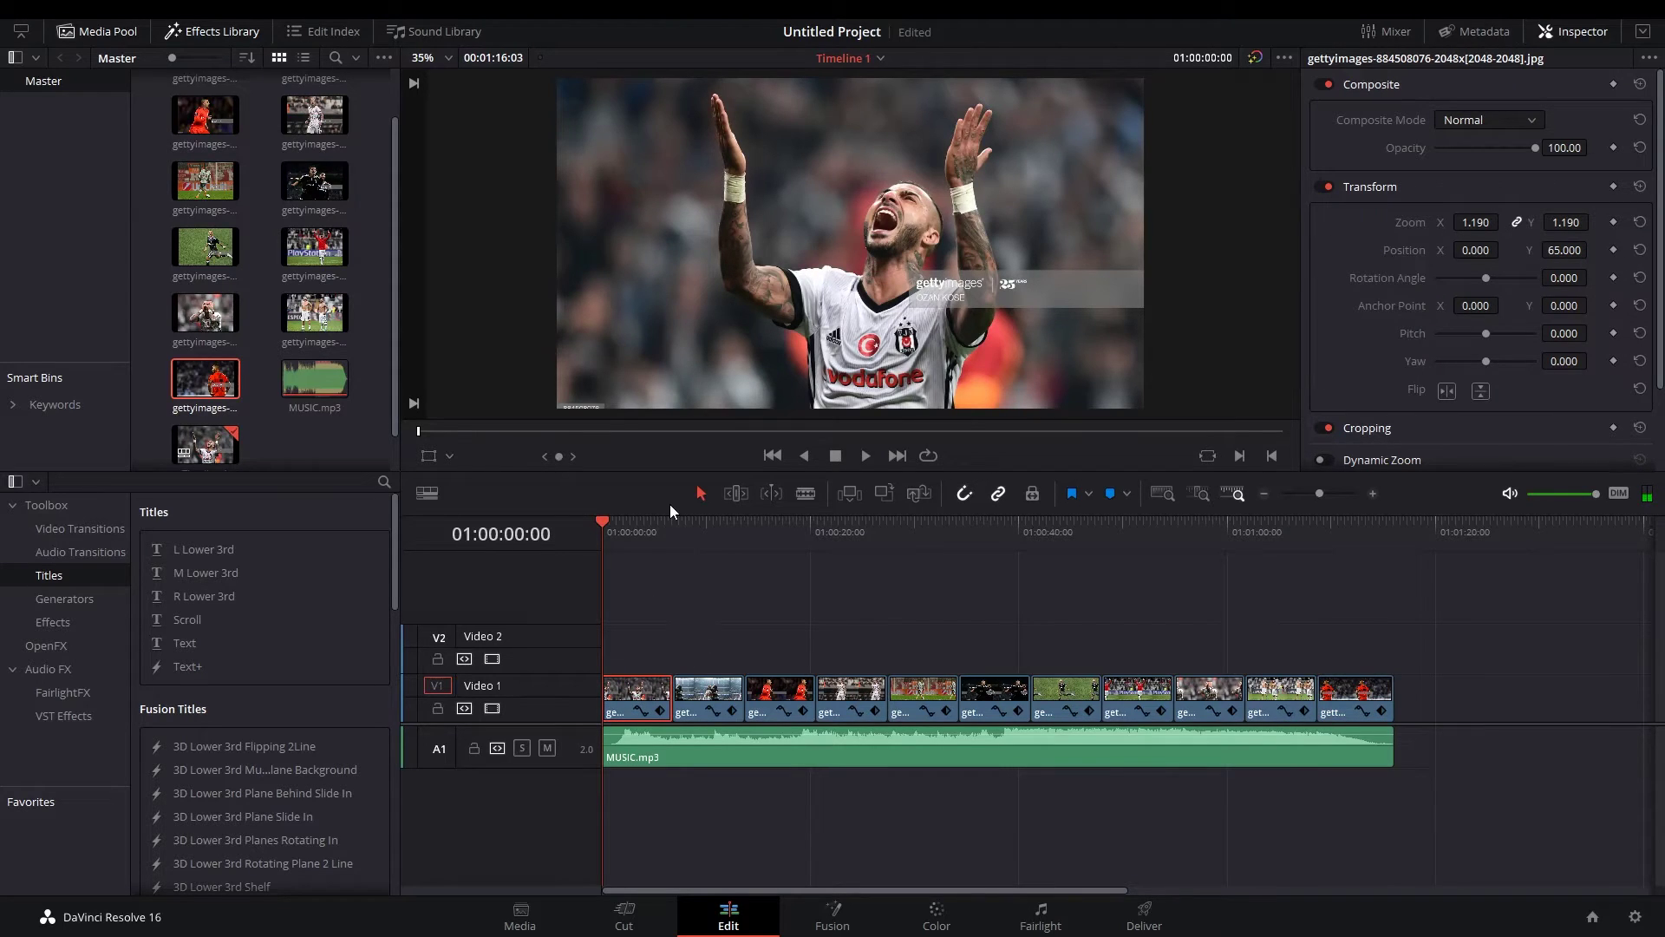
click(1393, 89)
click(1381, 116)
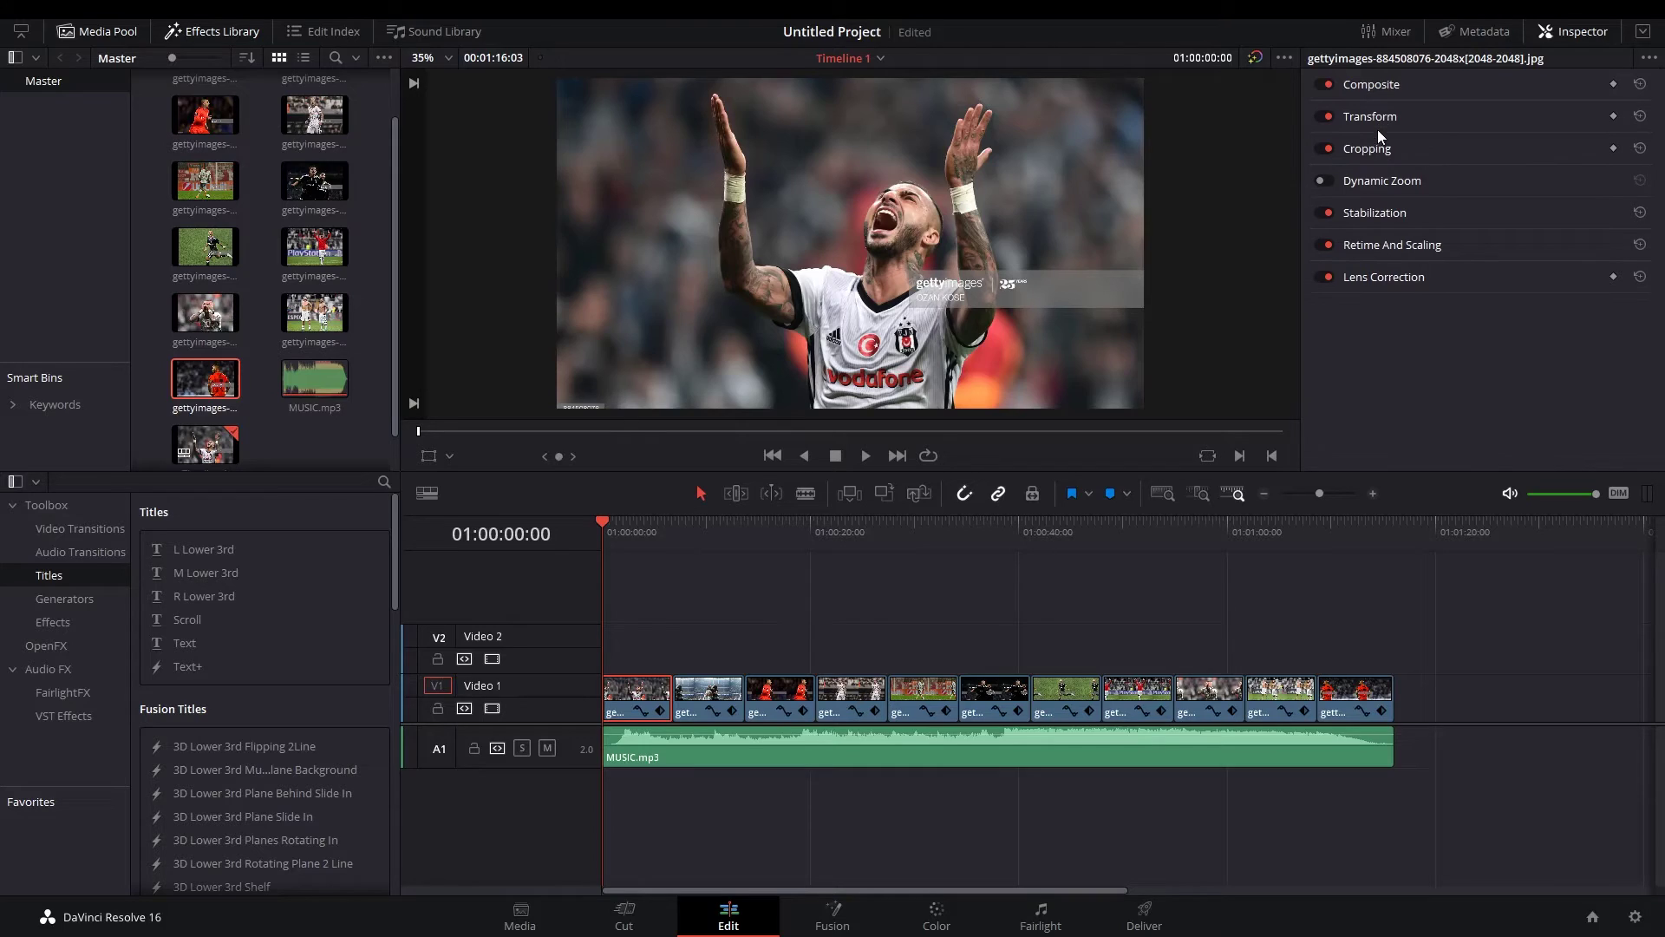
click(1372, 186)
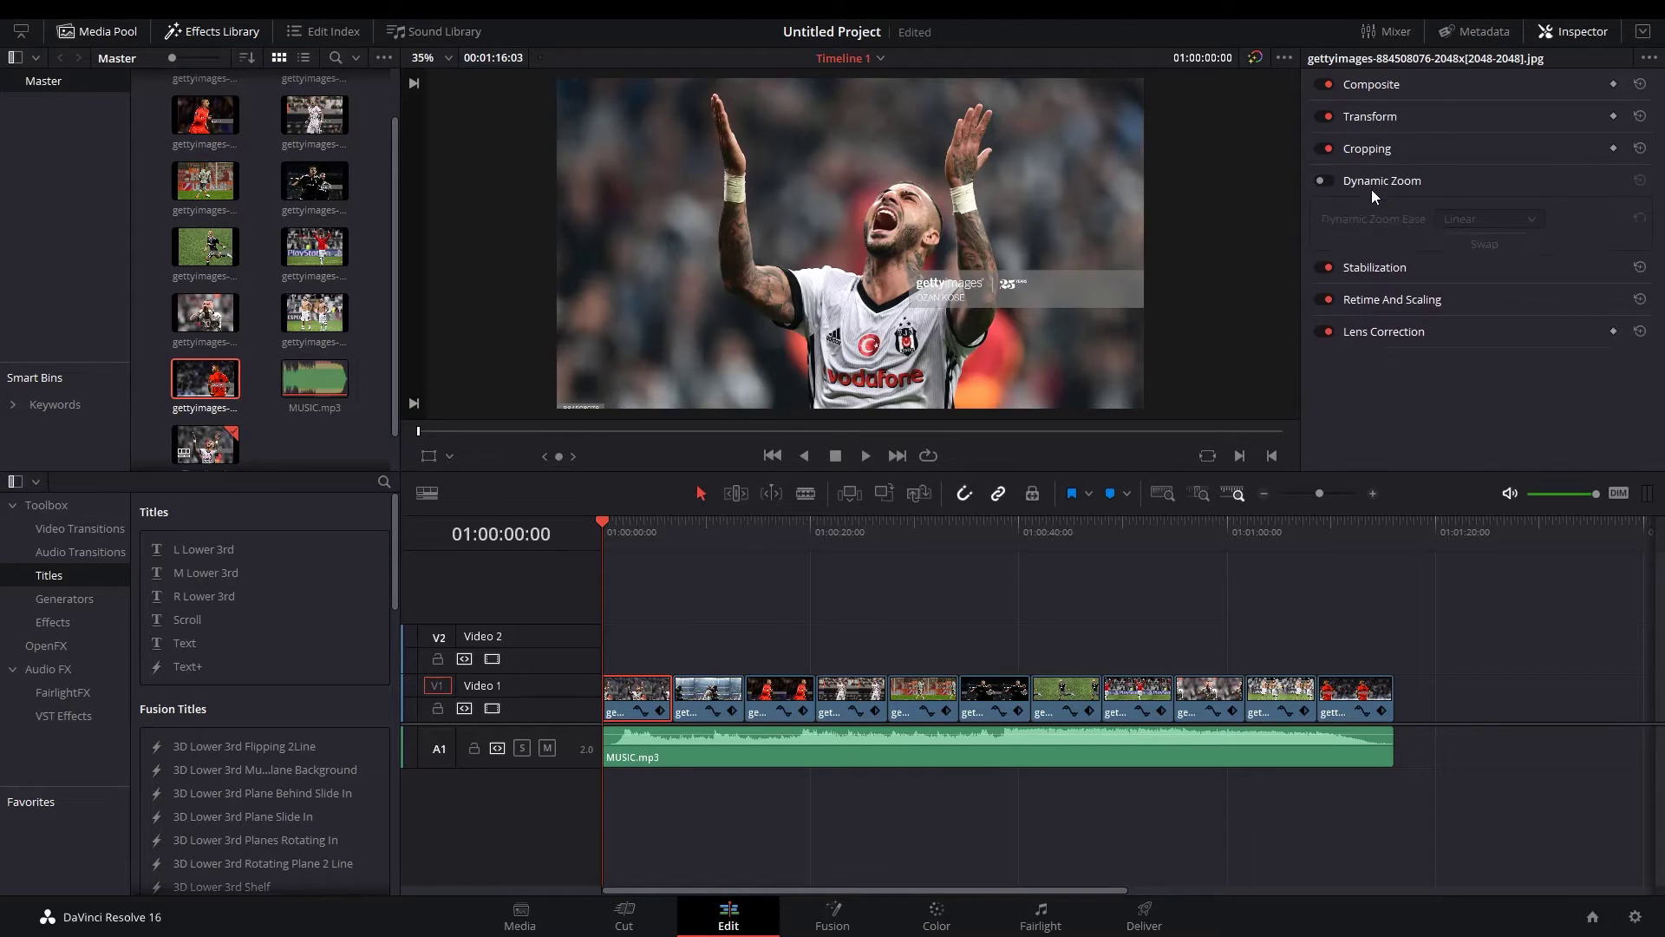
click(1320, 181)
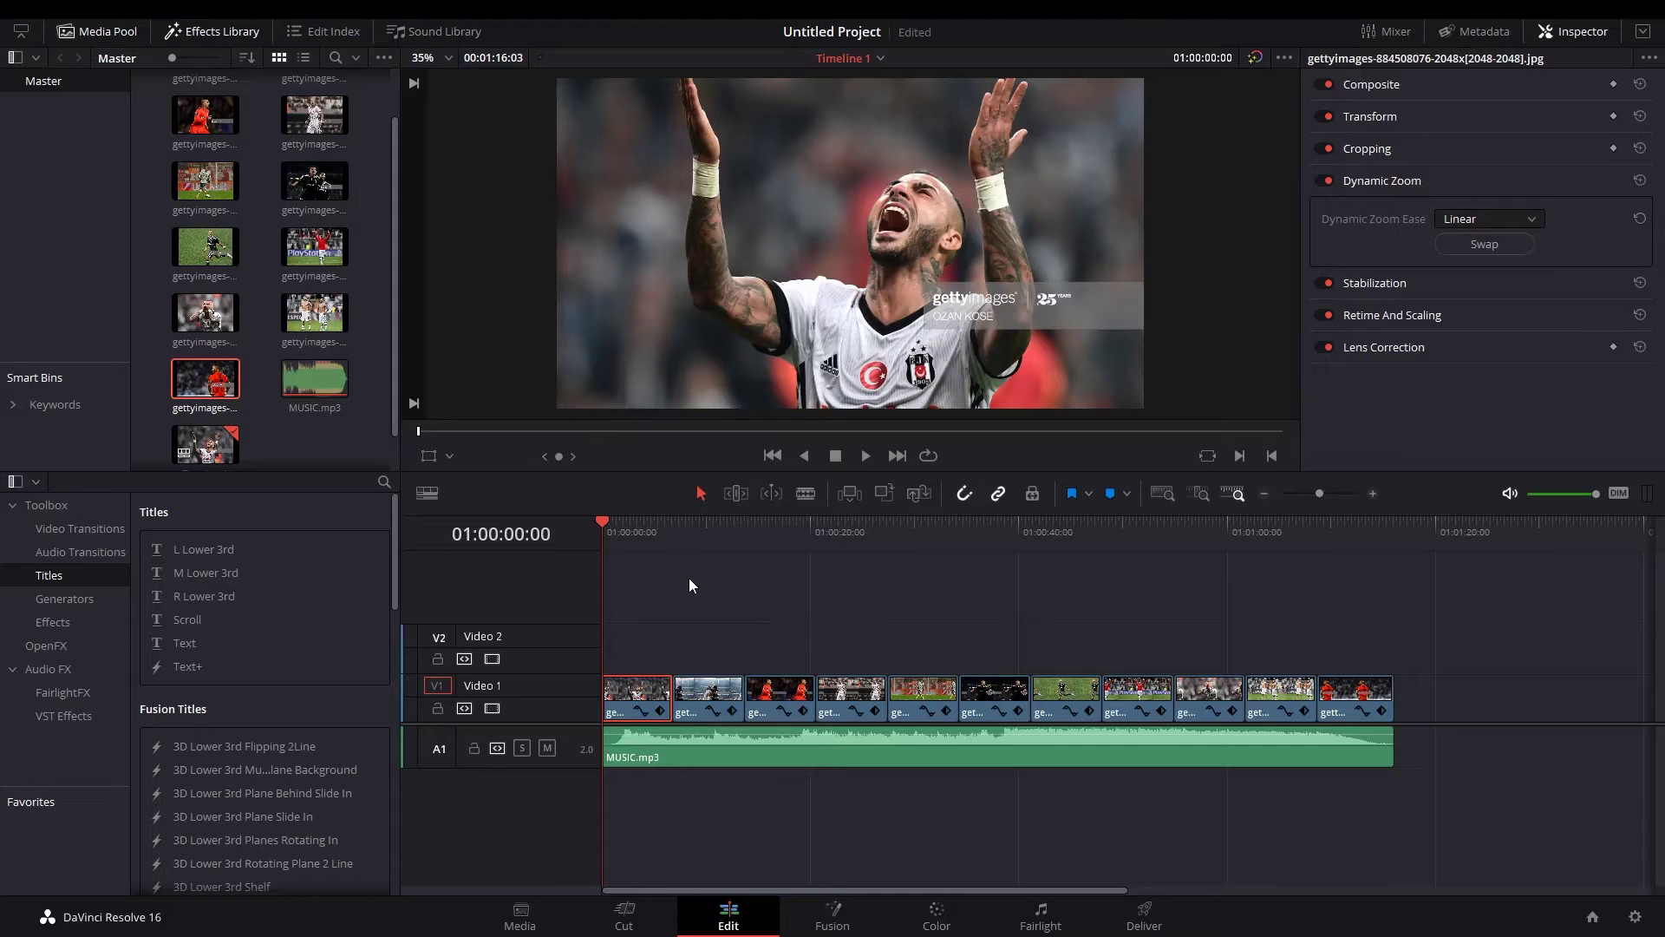
key(space)
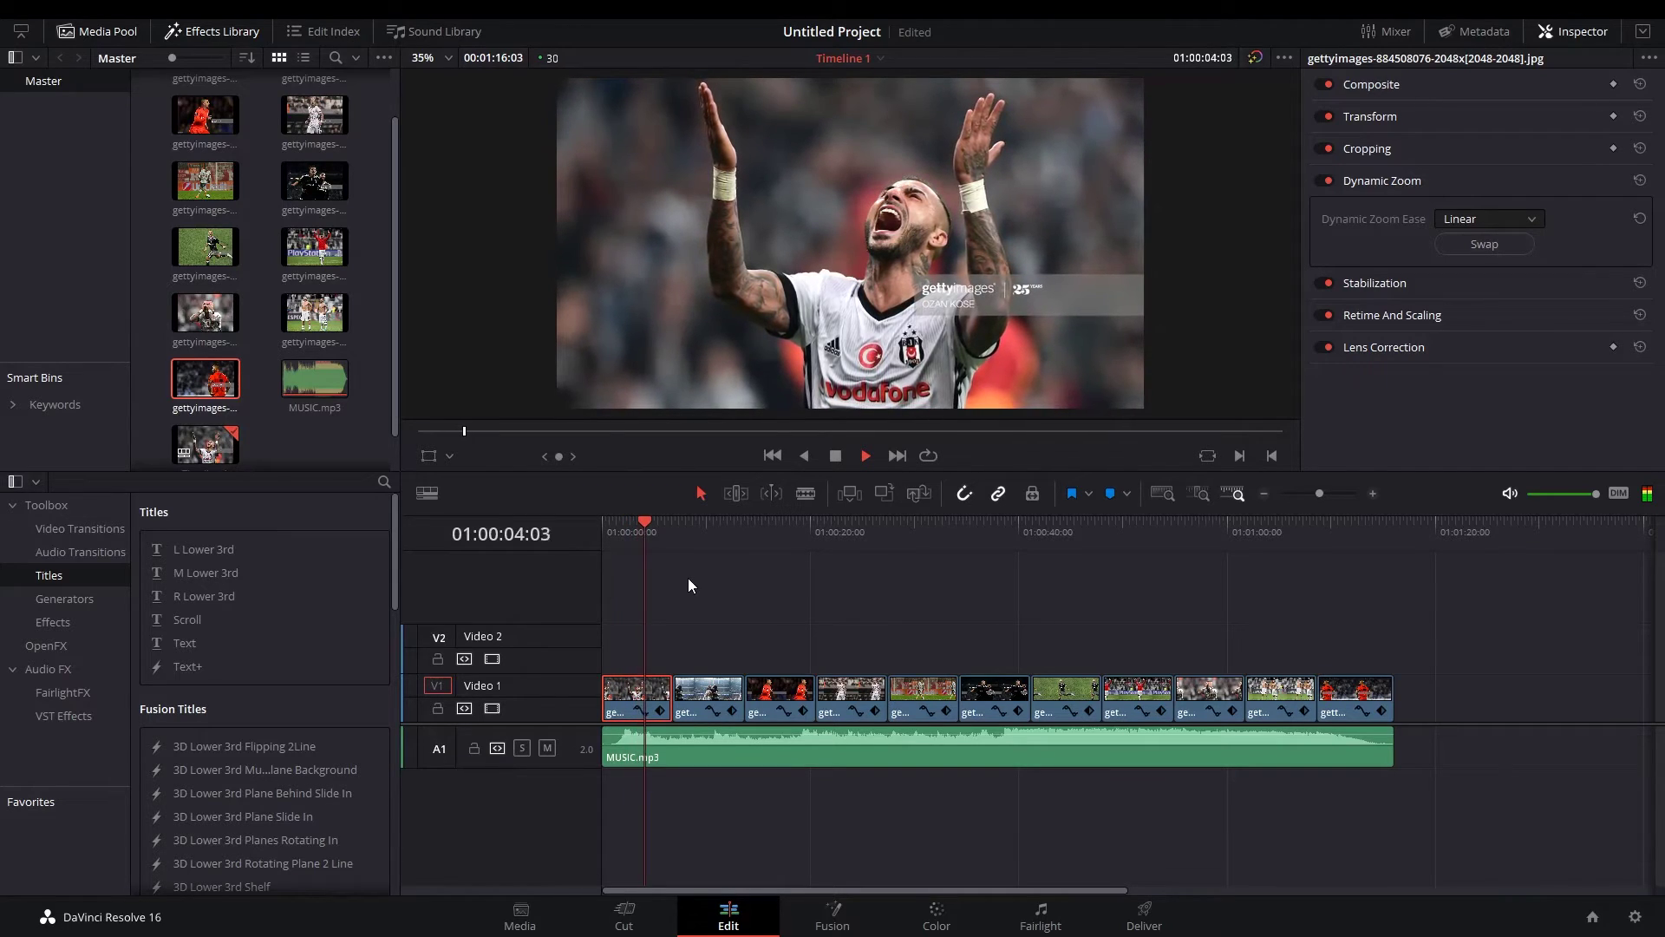
key(space)
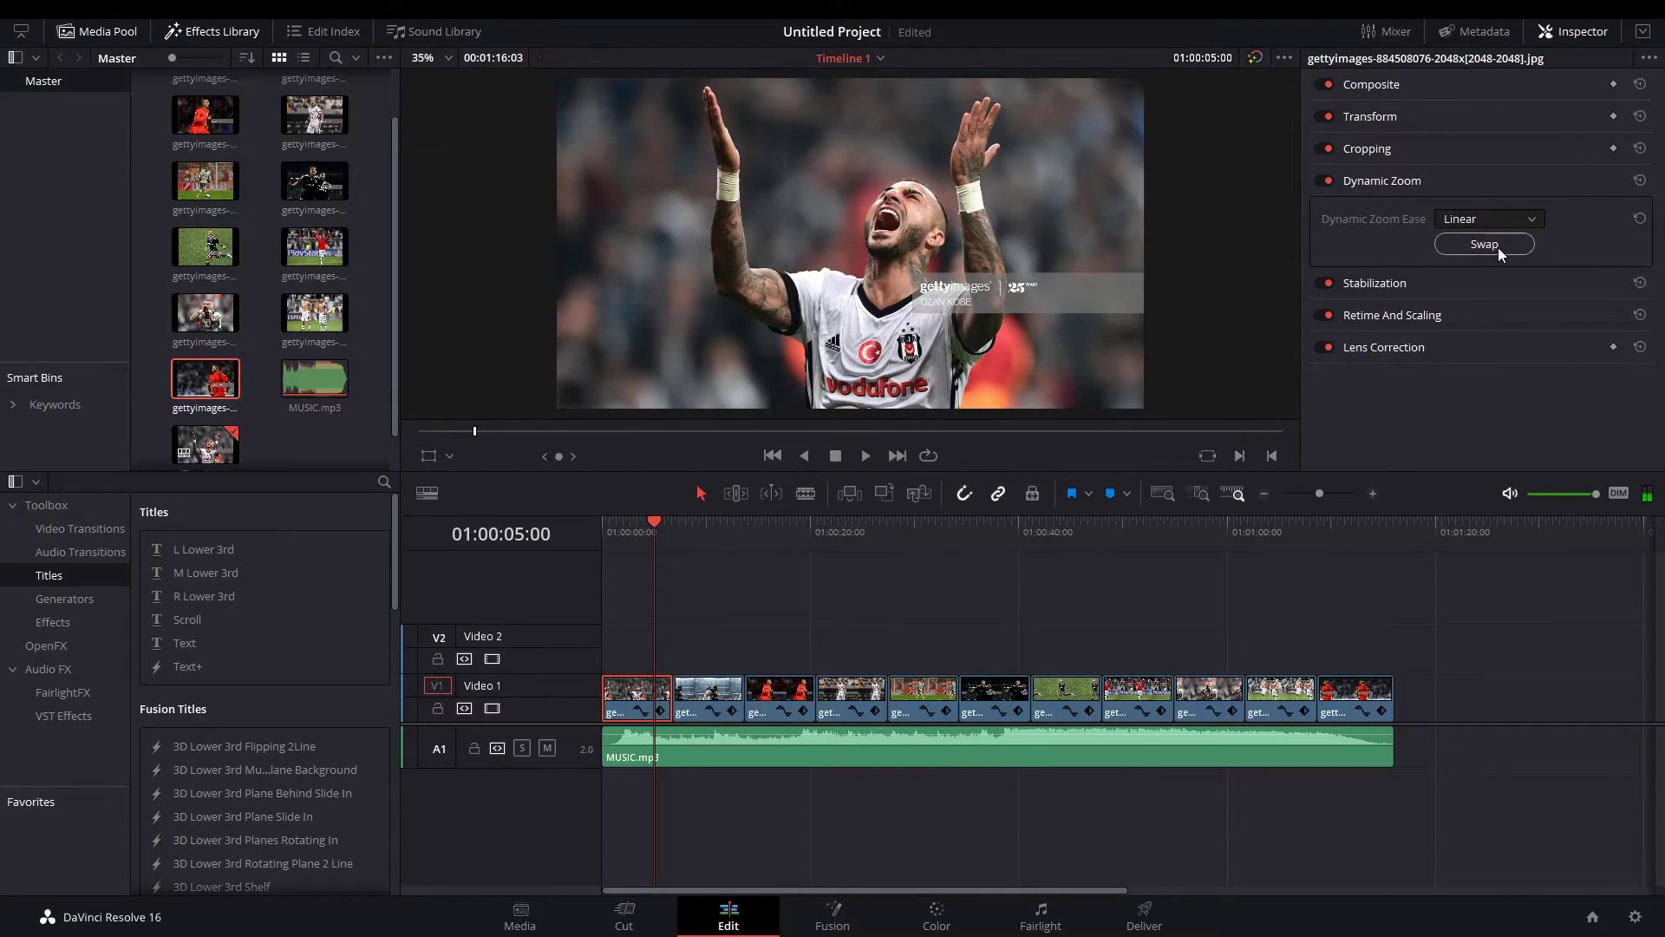
Swap the Dynamic Zoom direction and replay the first clip from the start.
click(1497, 248)
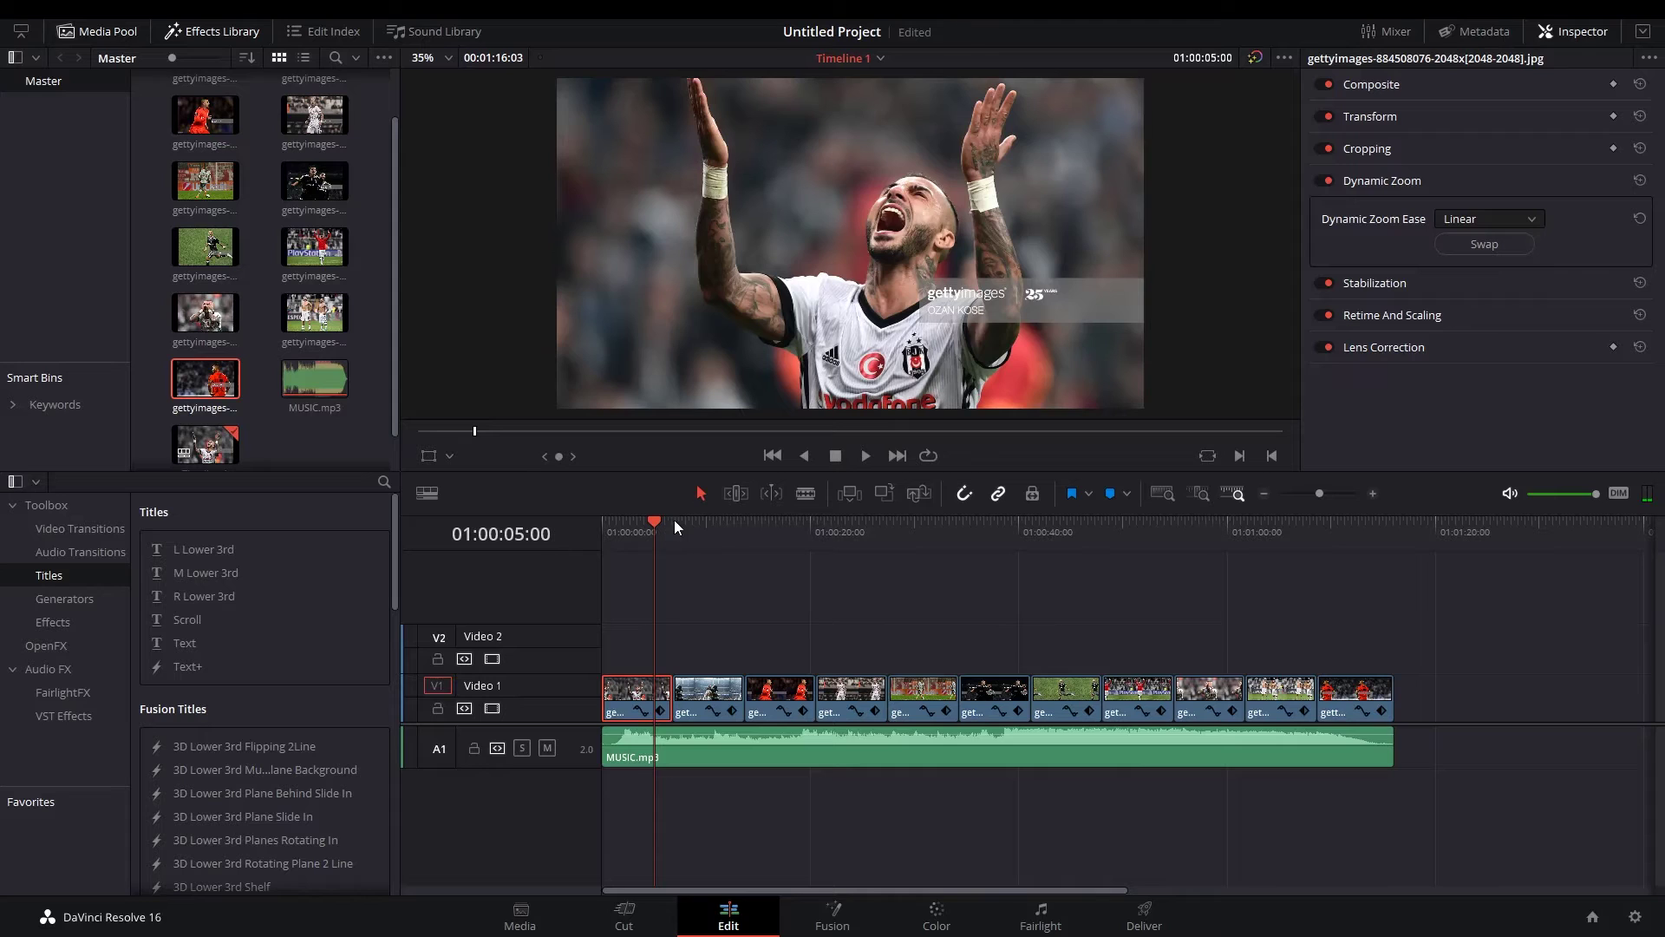
key(Home)
key(space)
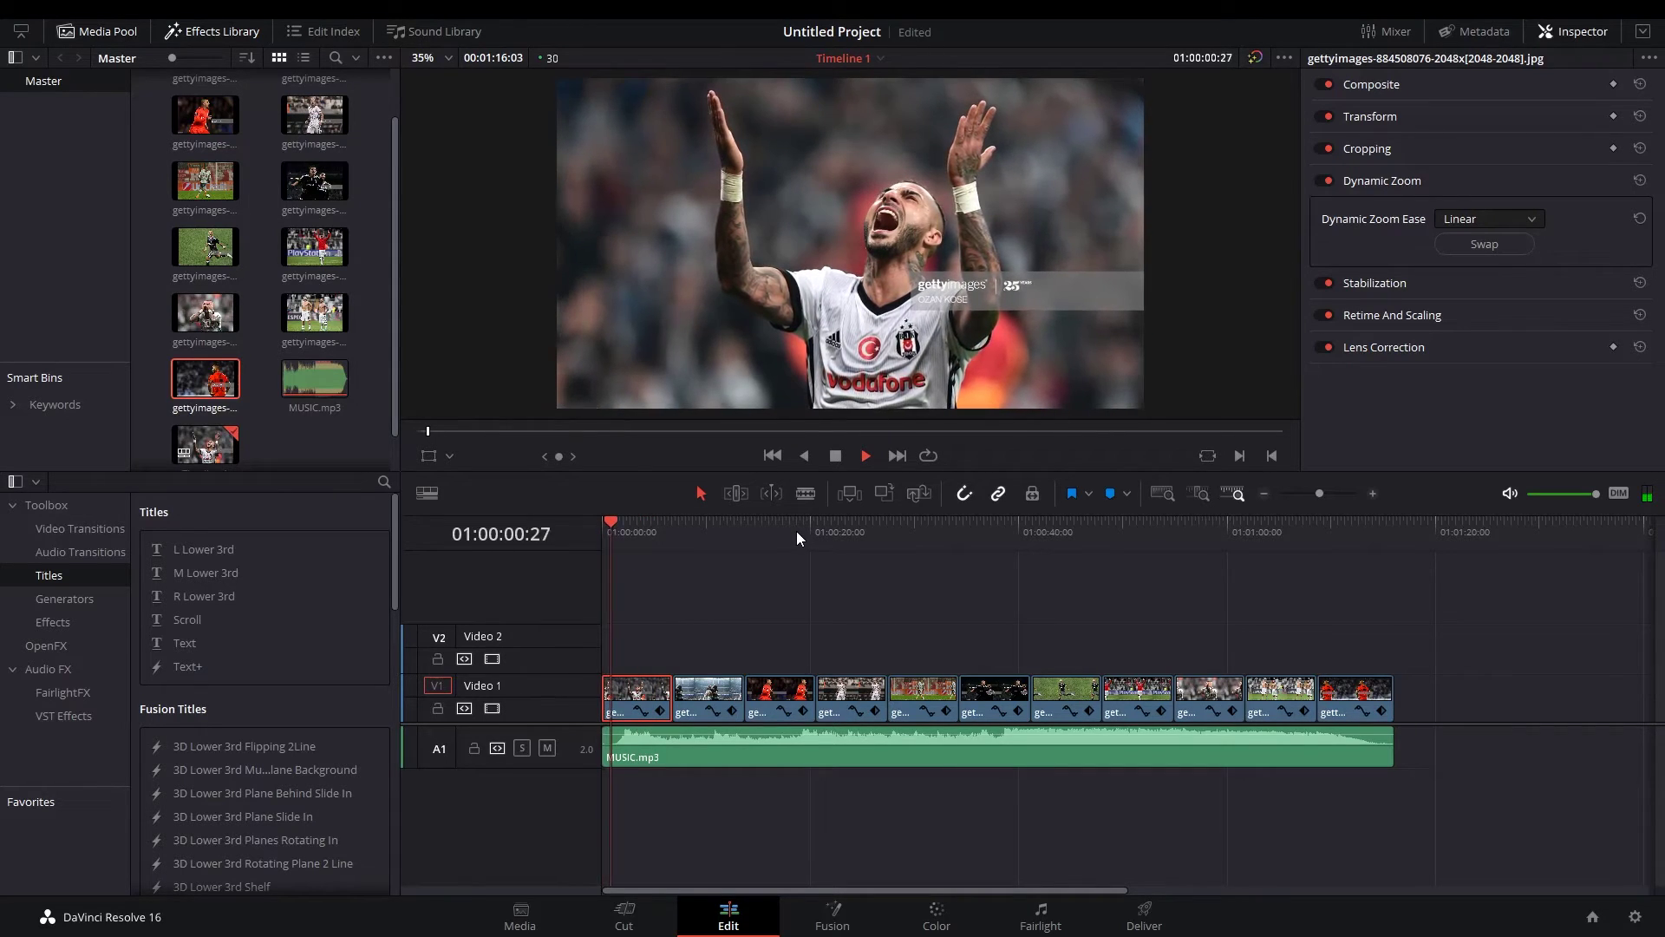
click(633, 537)
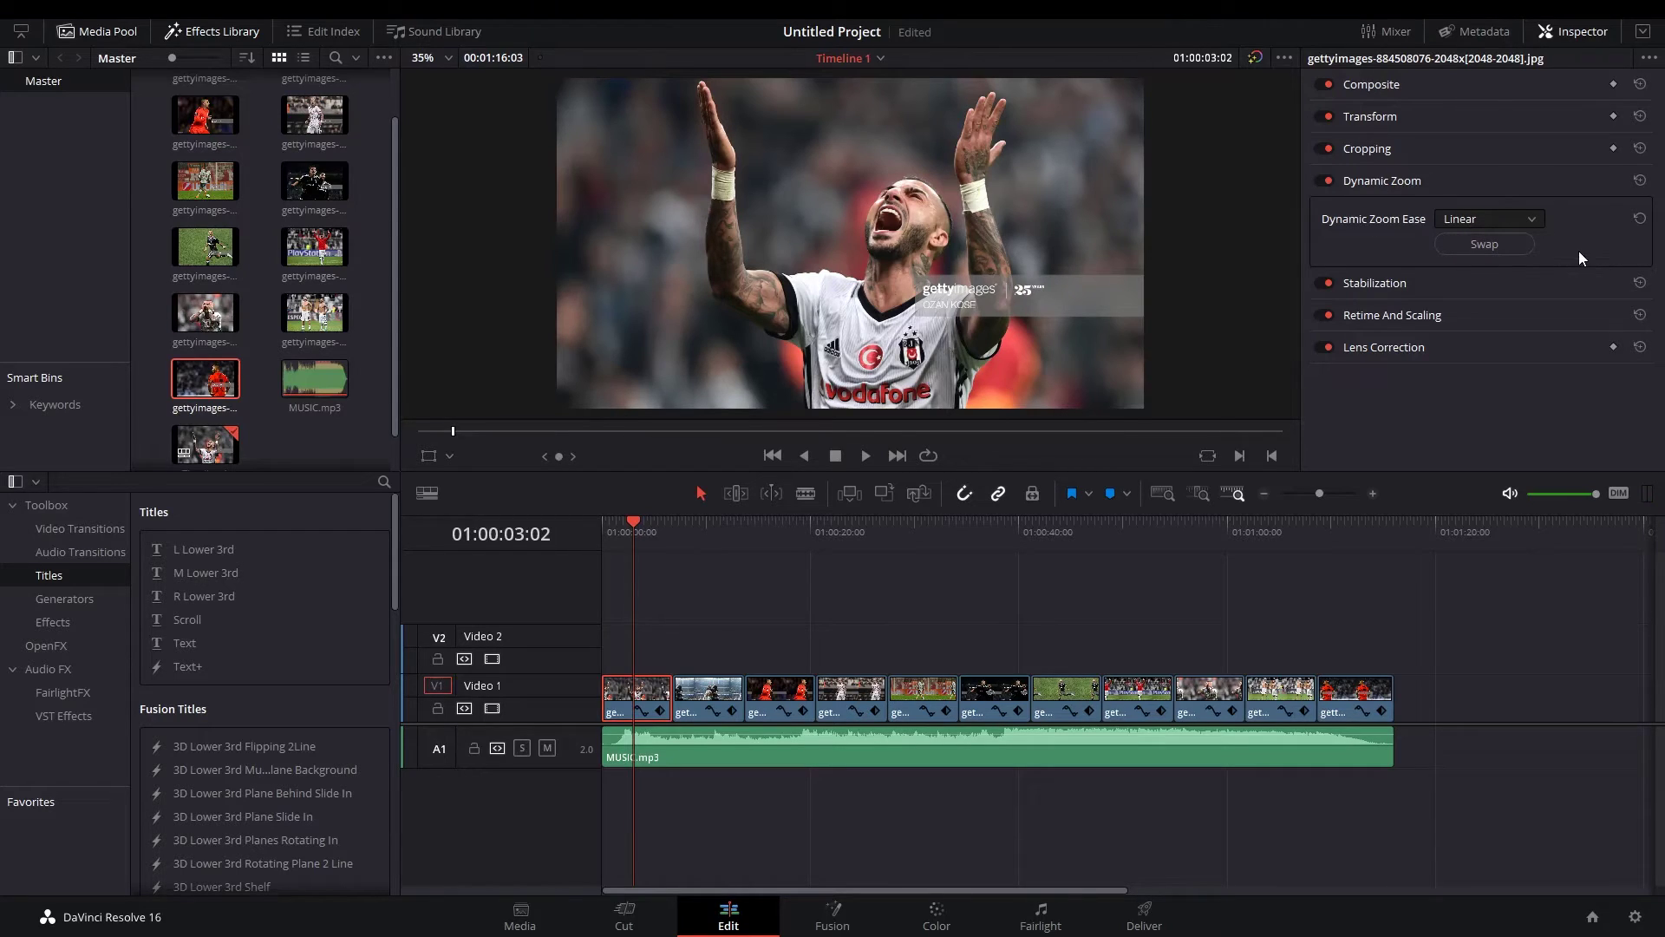
click(1517, 243)
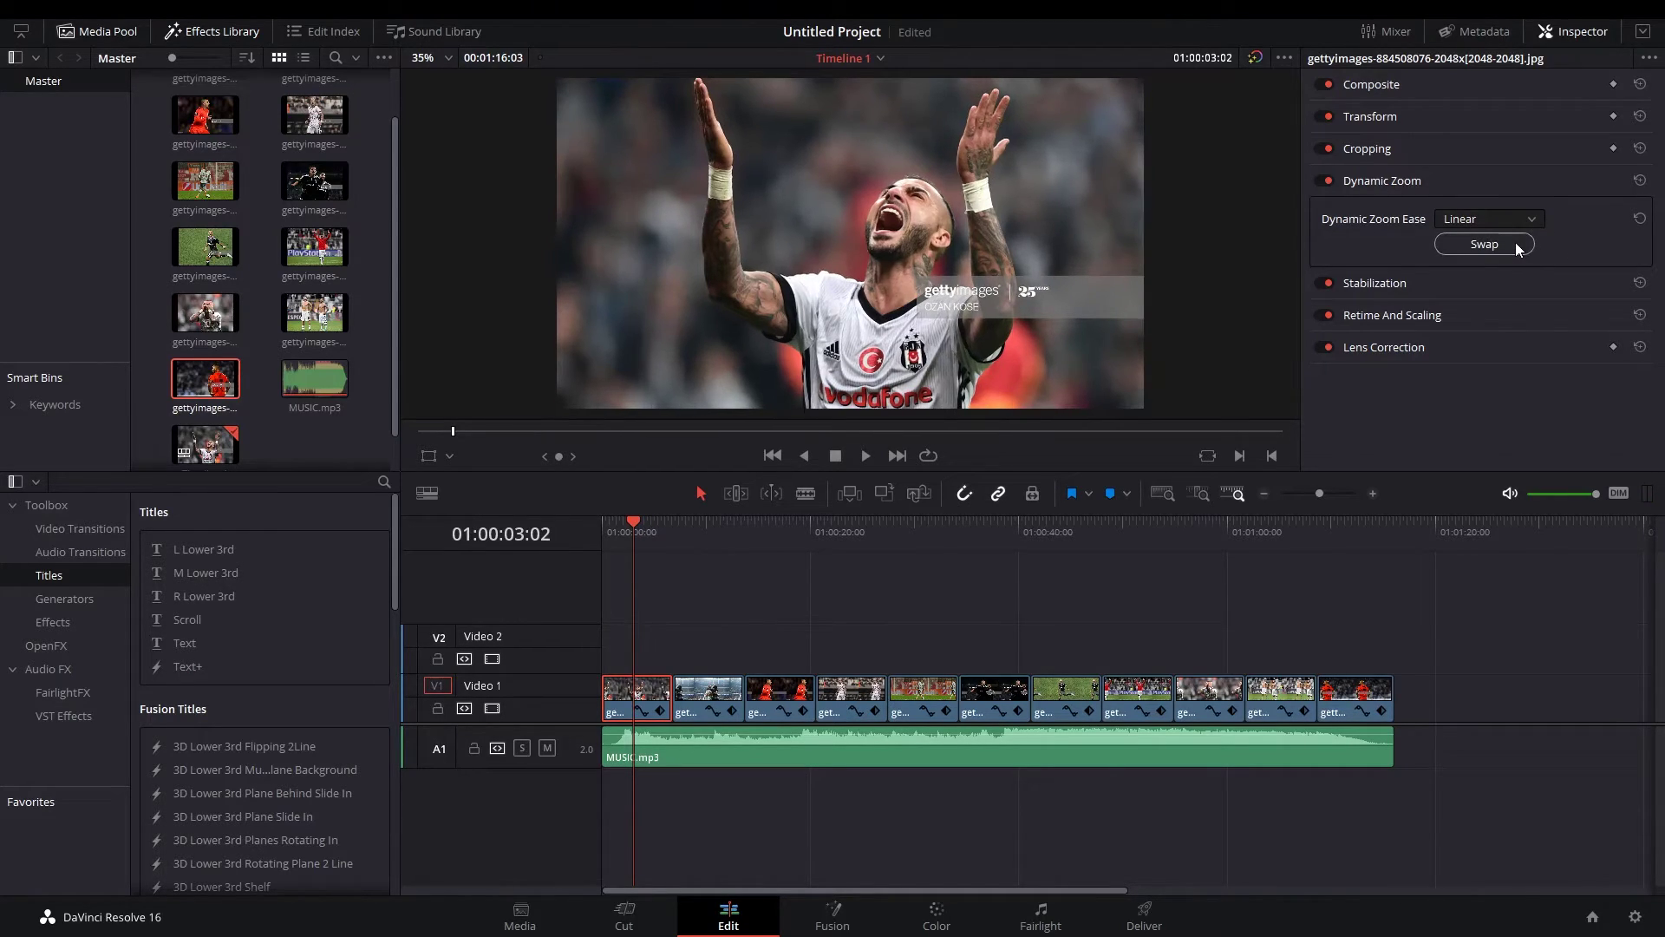
drag(633, 523, 603, 523)
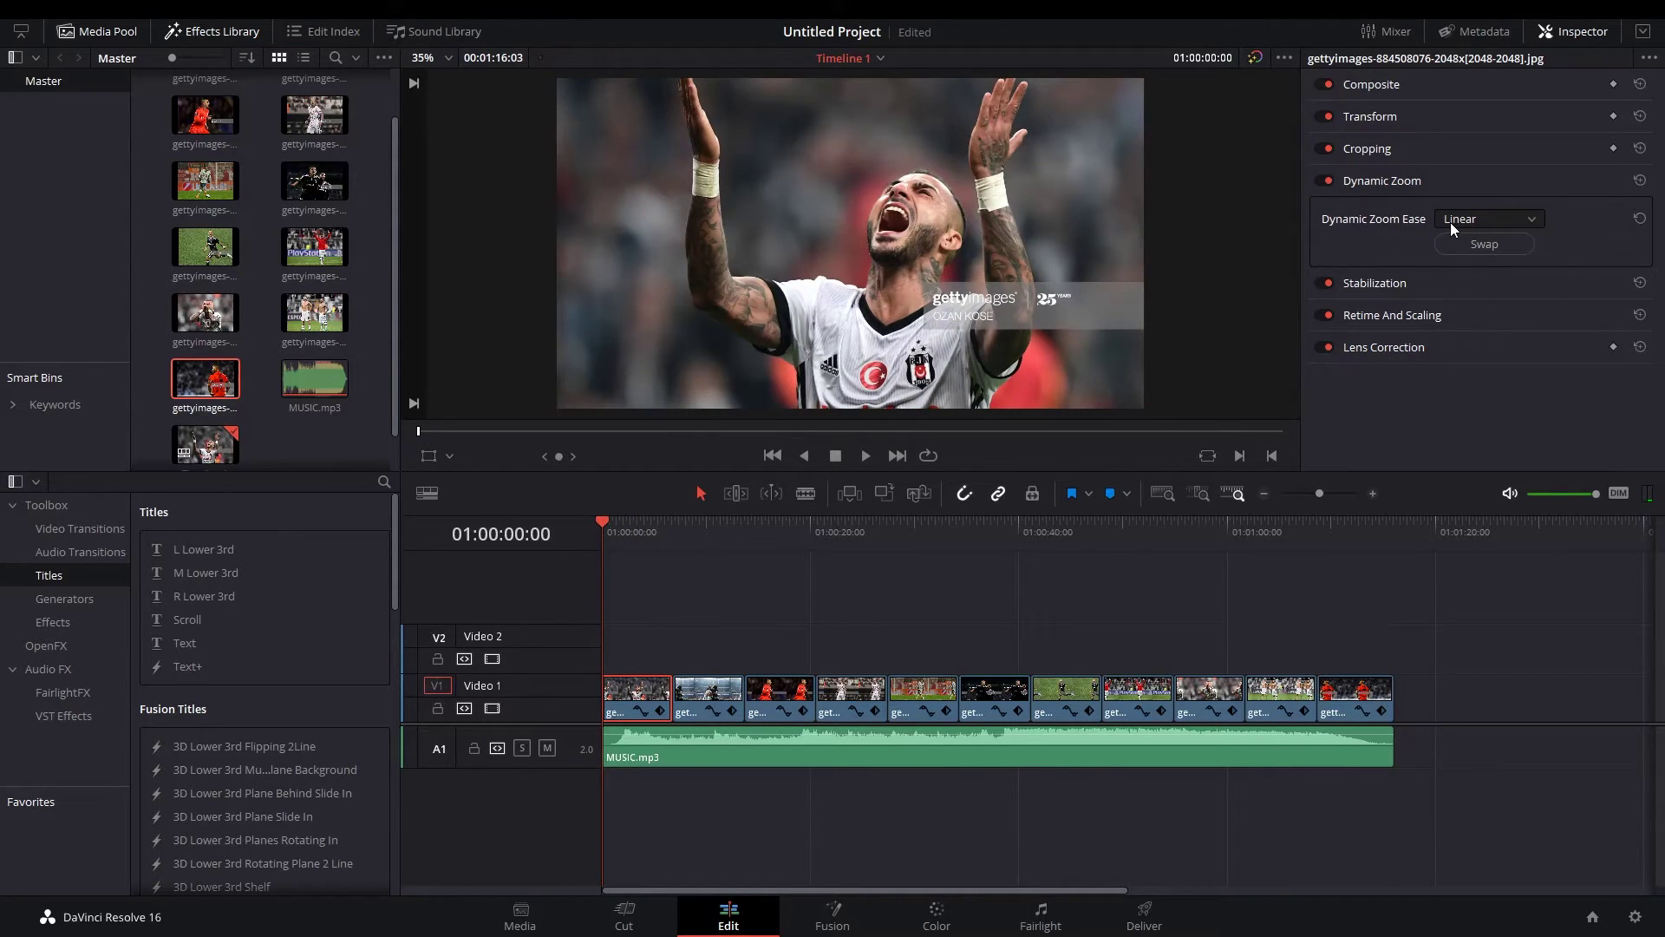
Set the first clip's zoom ease to Ease In and preview it with MUSIC.mp3 muted.
click(1450, 222)
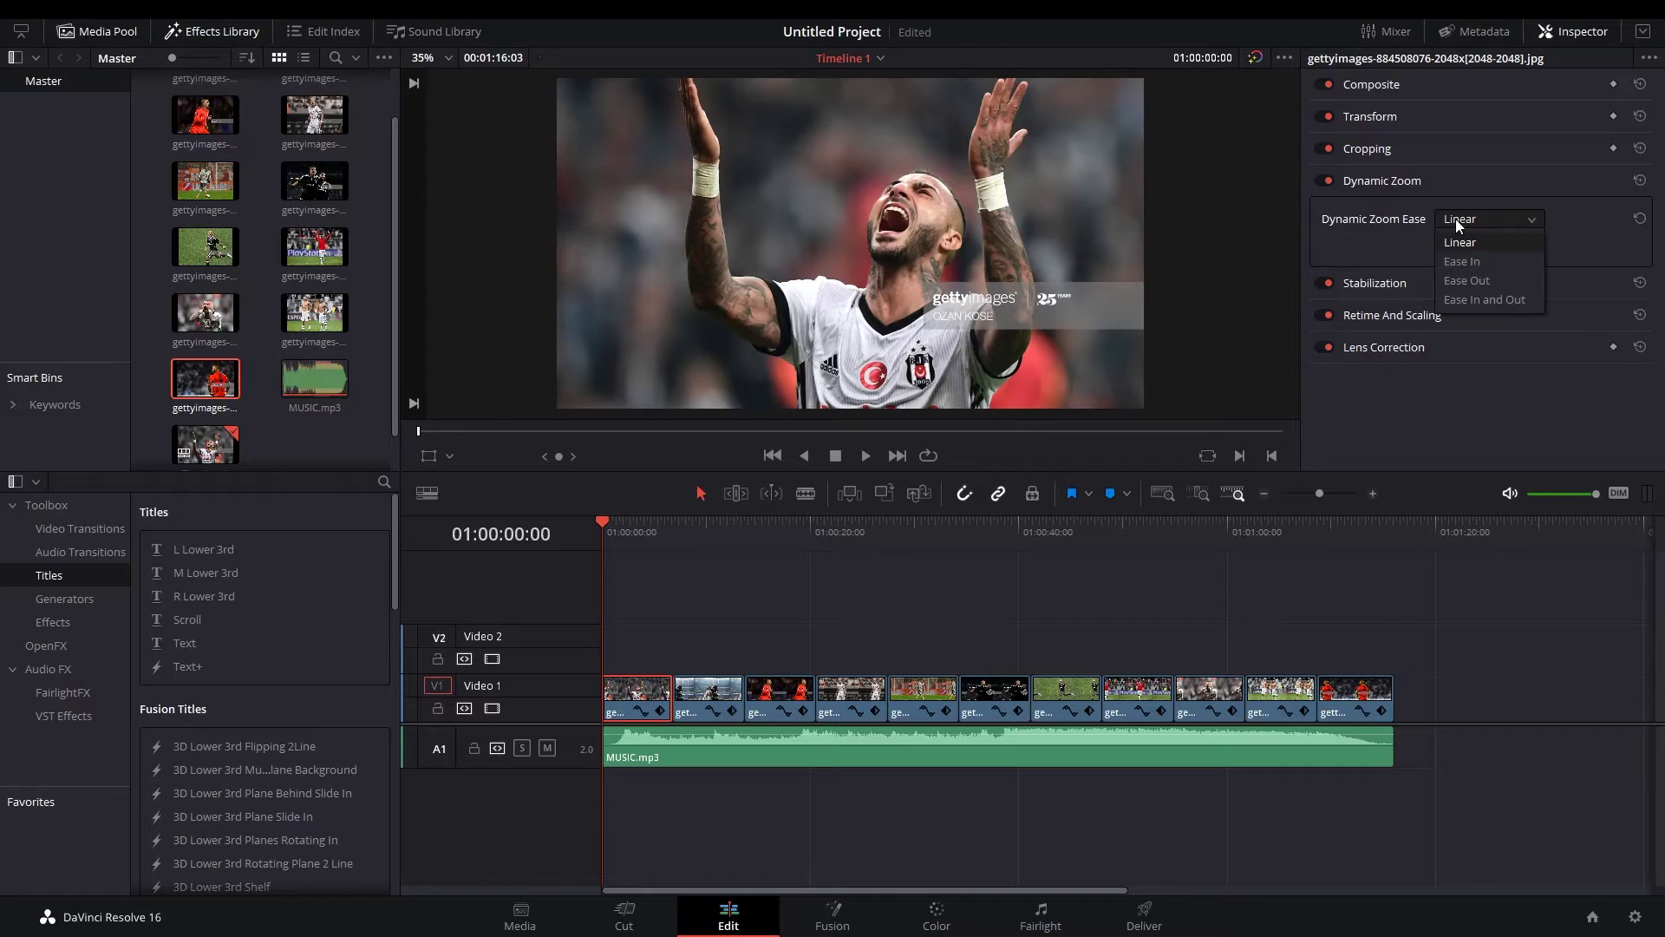
click(1476, 262)
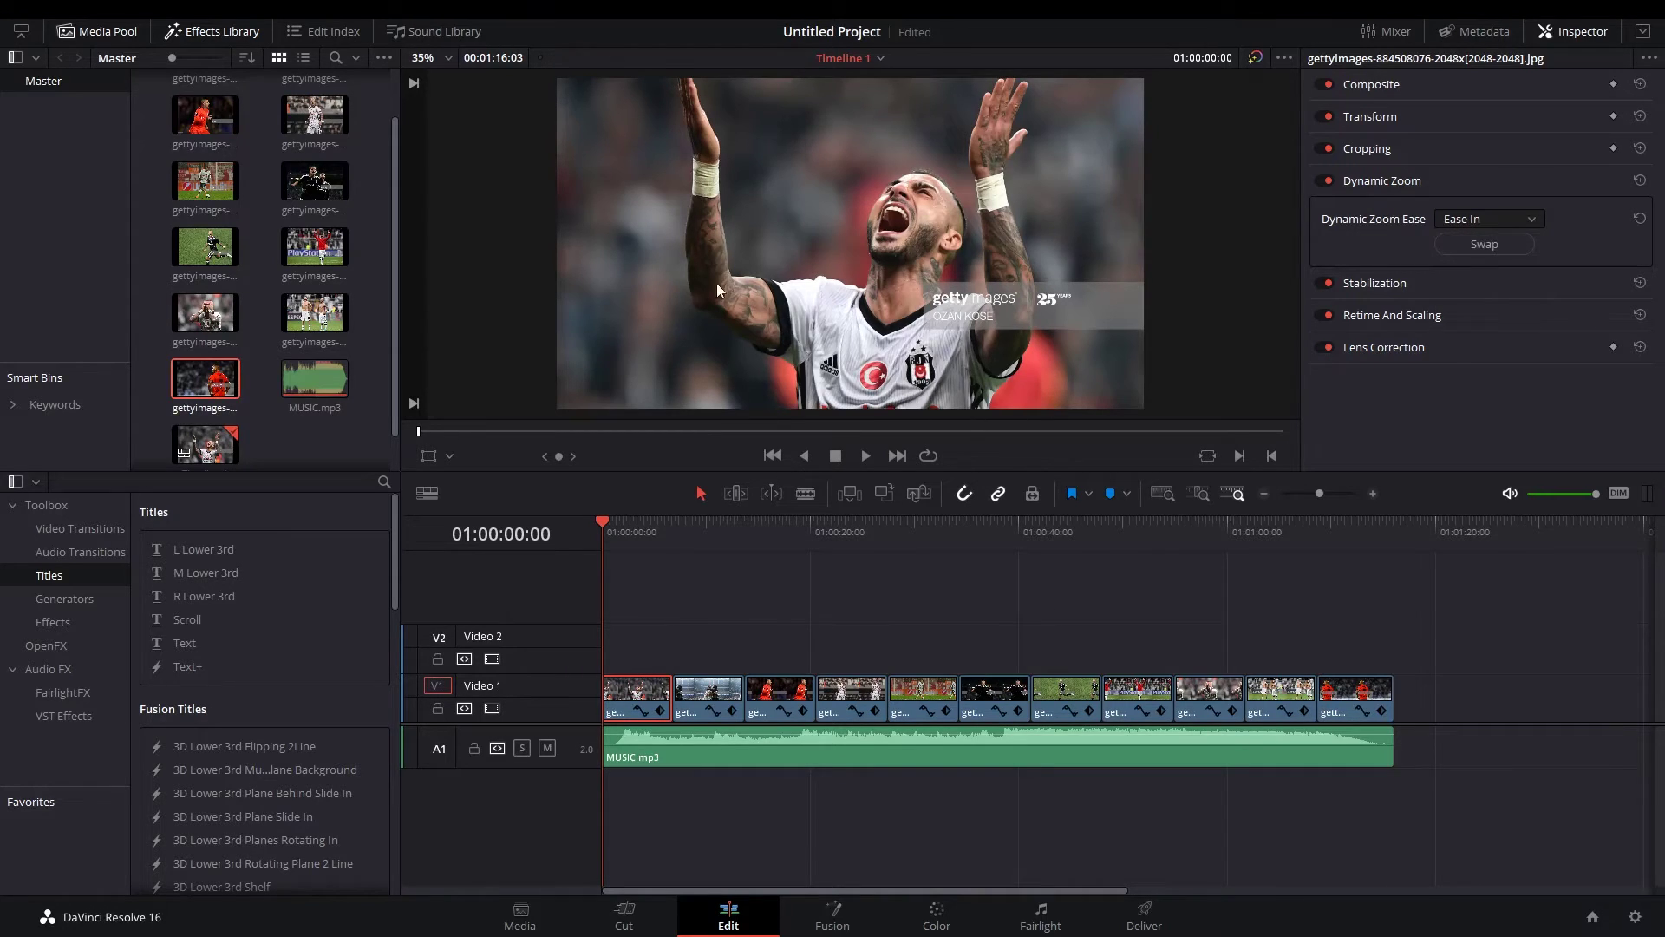
key(space)
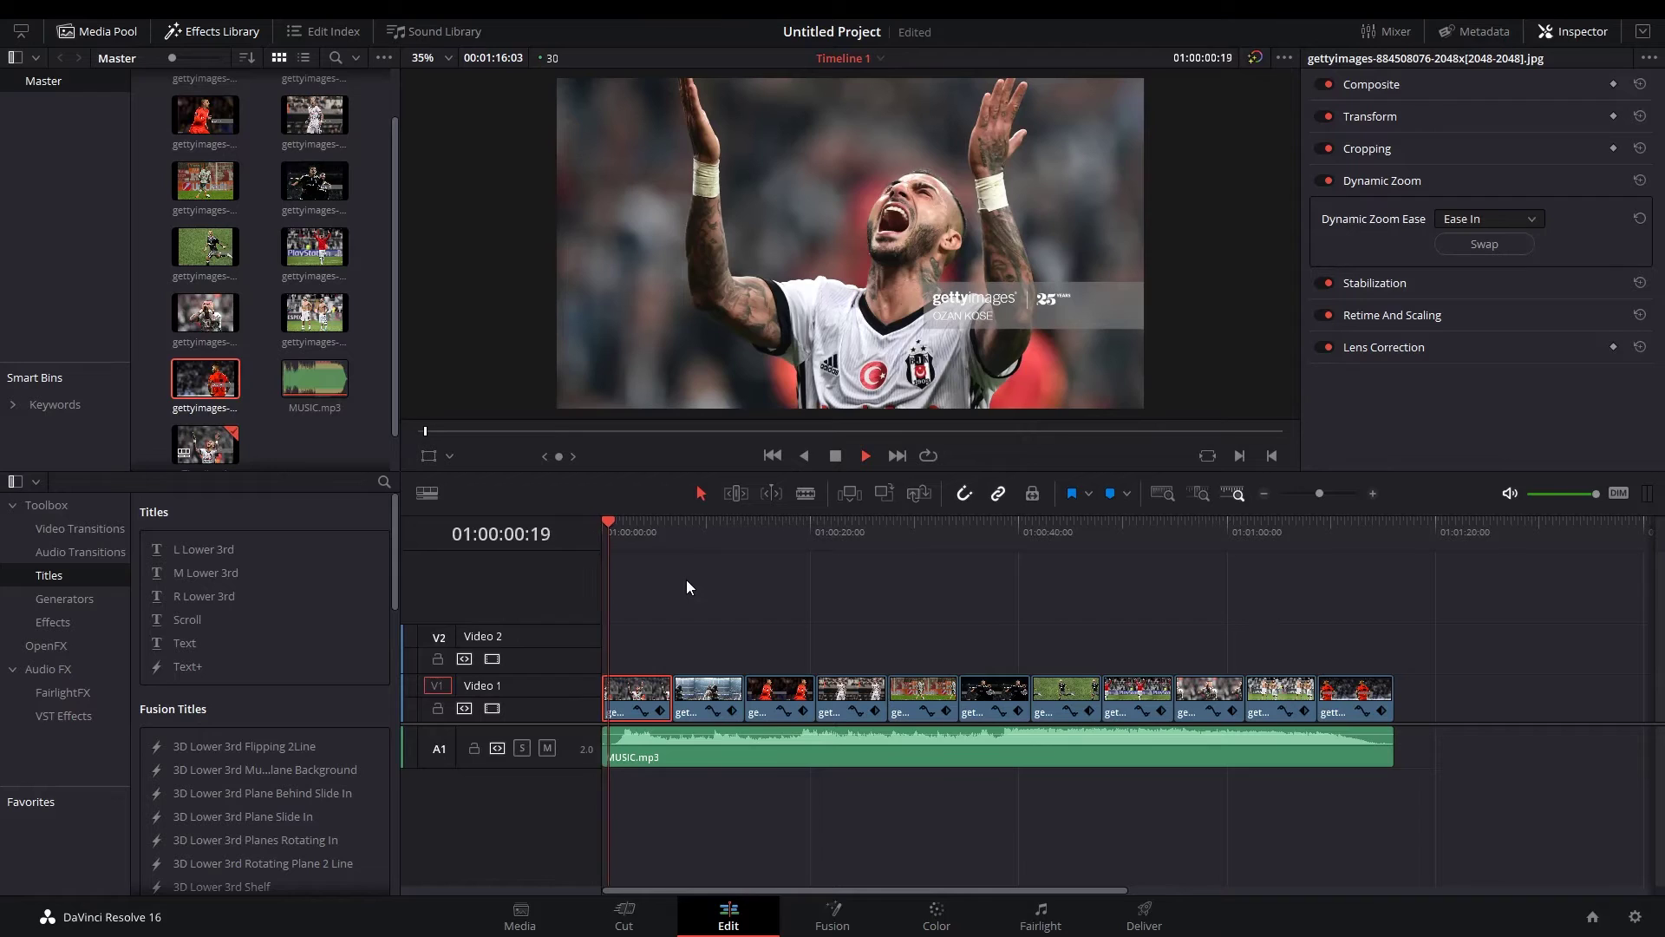
key(space)
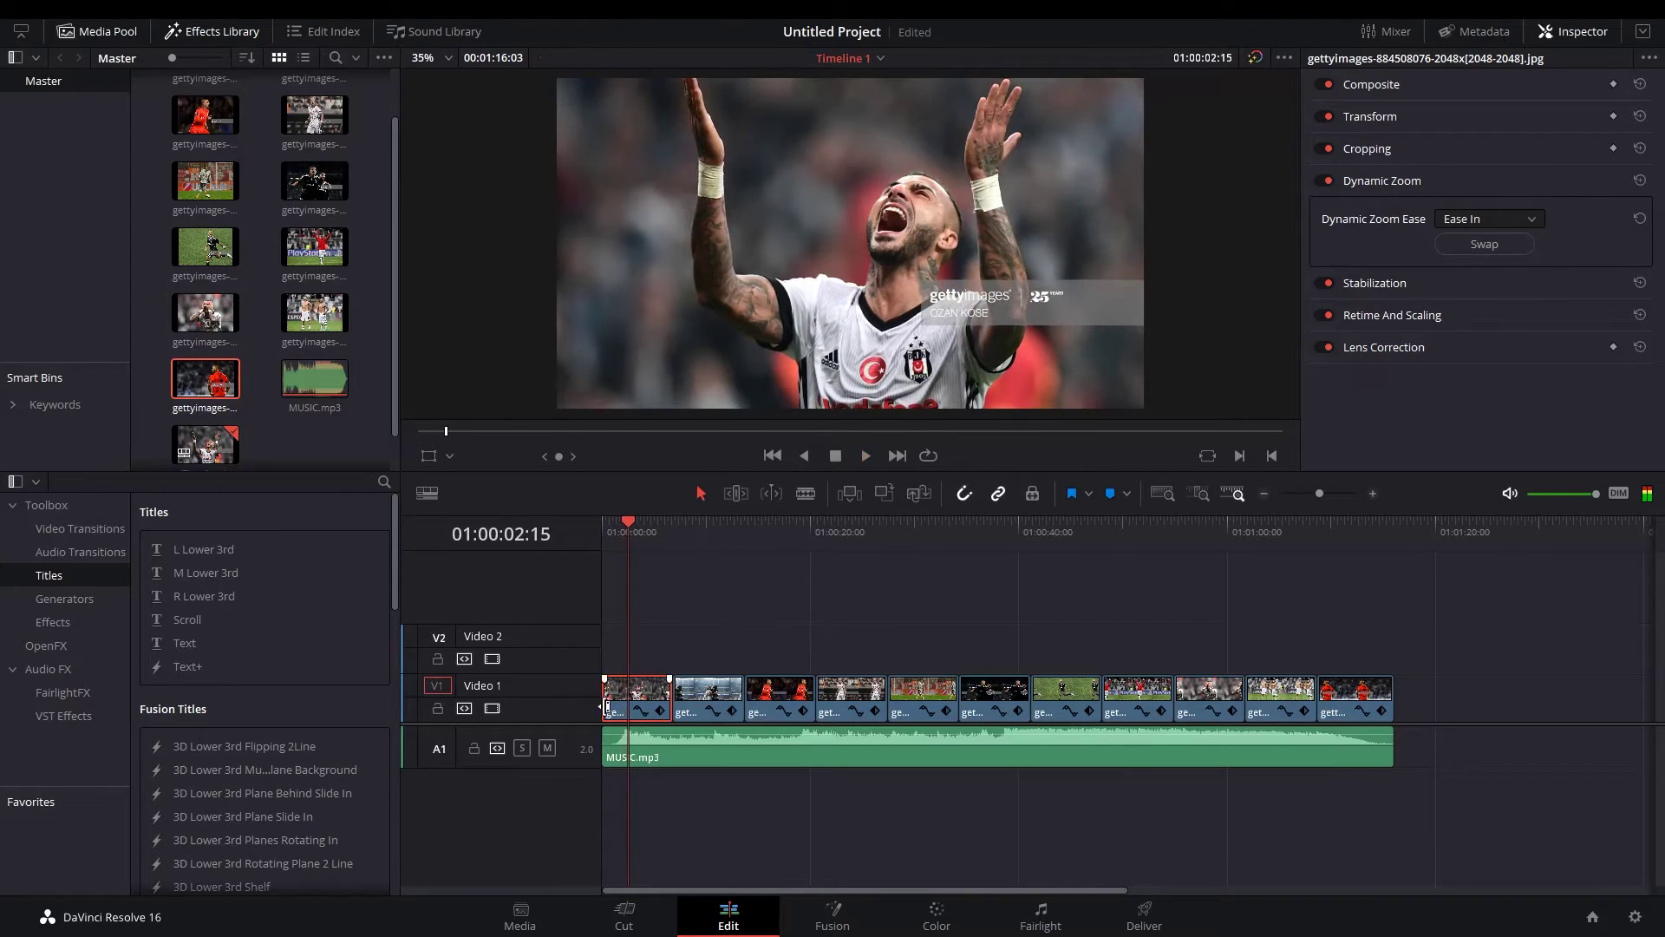
click(550, 748)
key(Home)
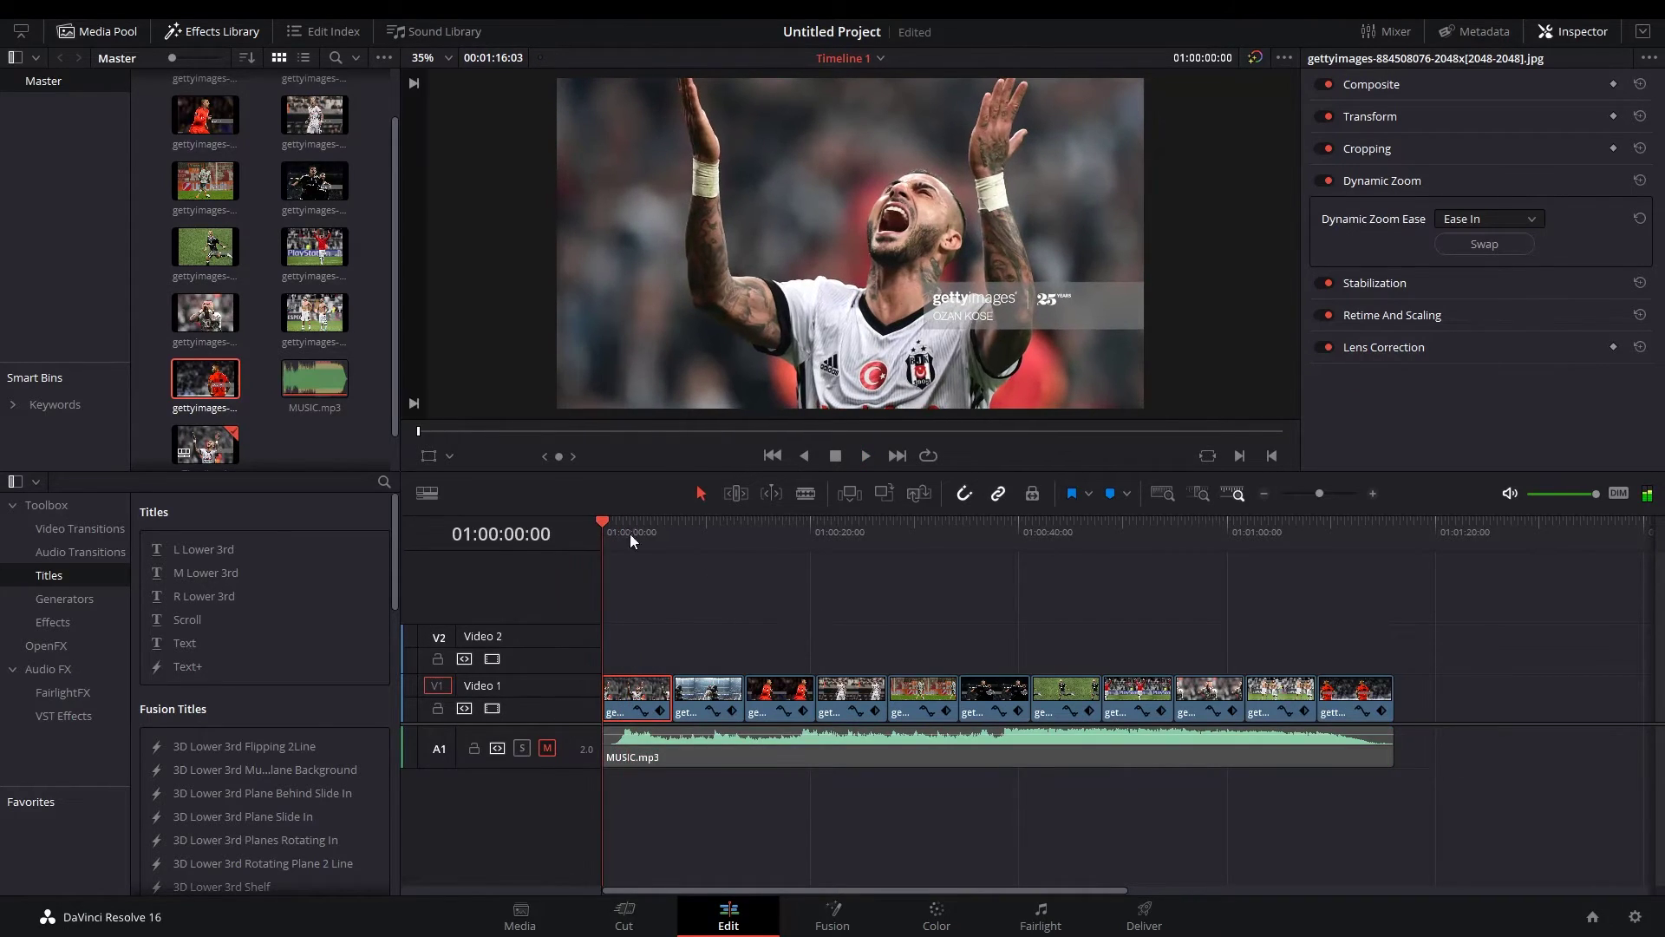
key(space)
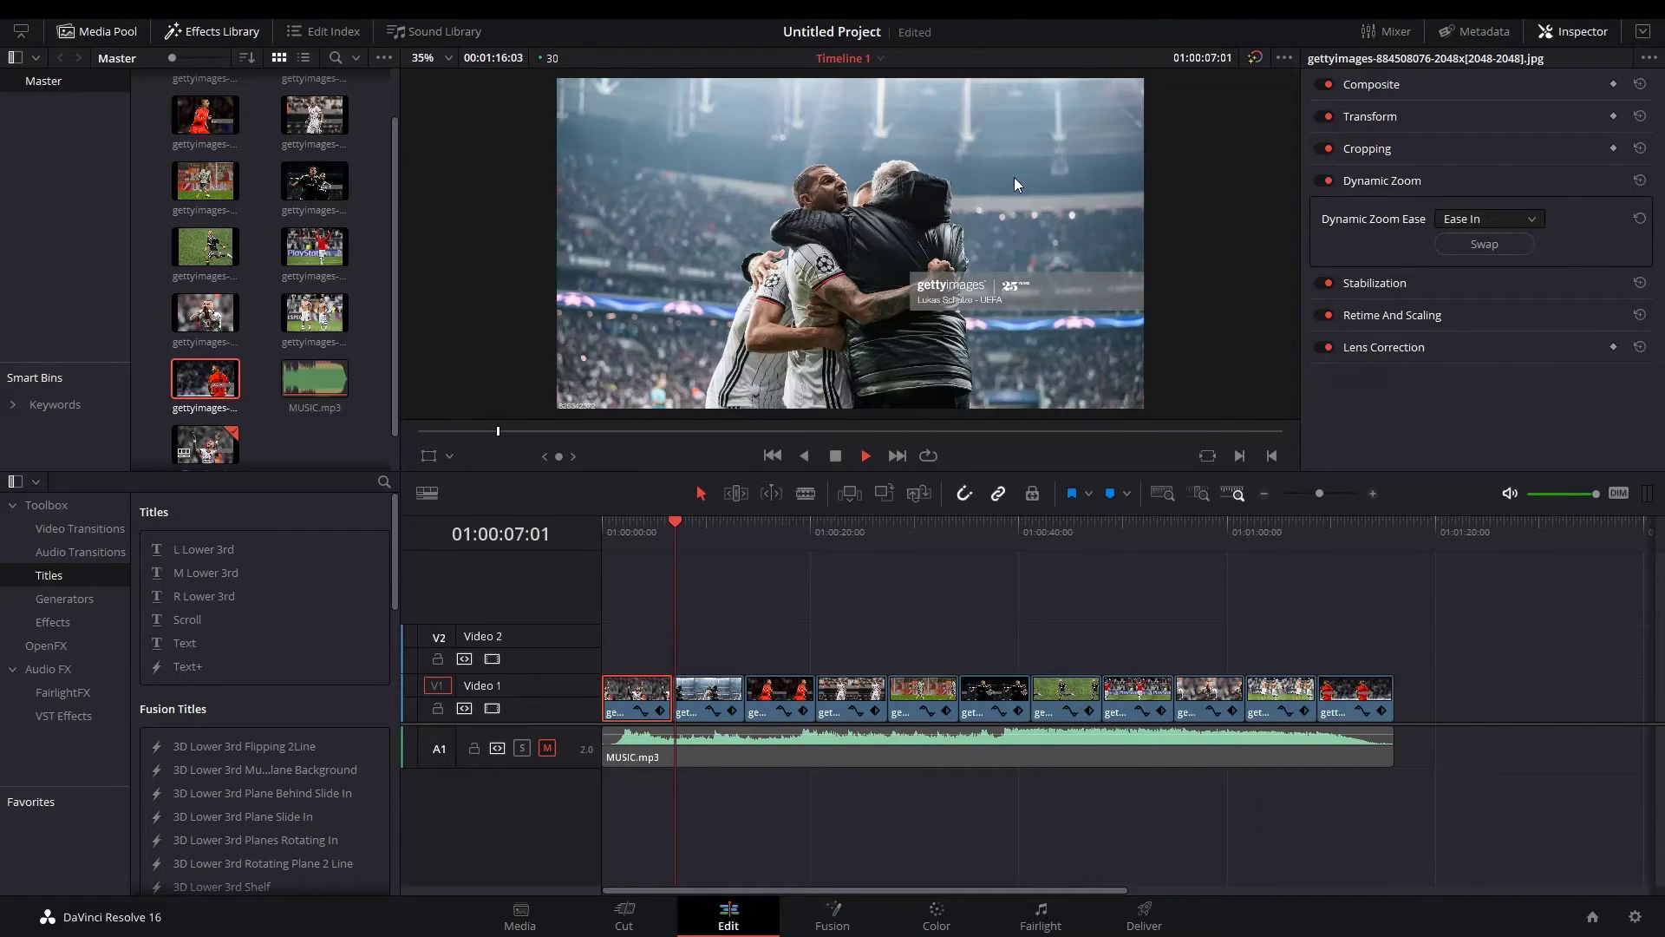
key(space)
drag(678, 523, 590, 534)
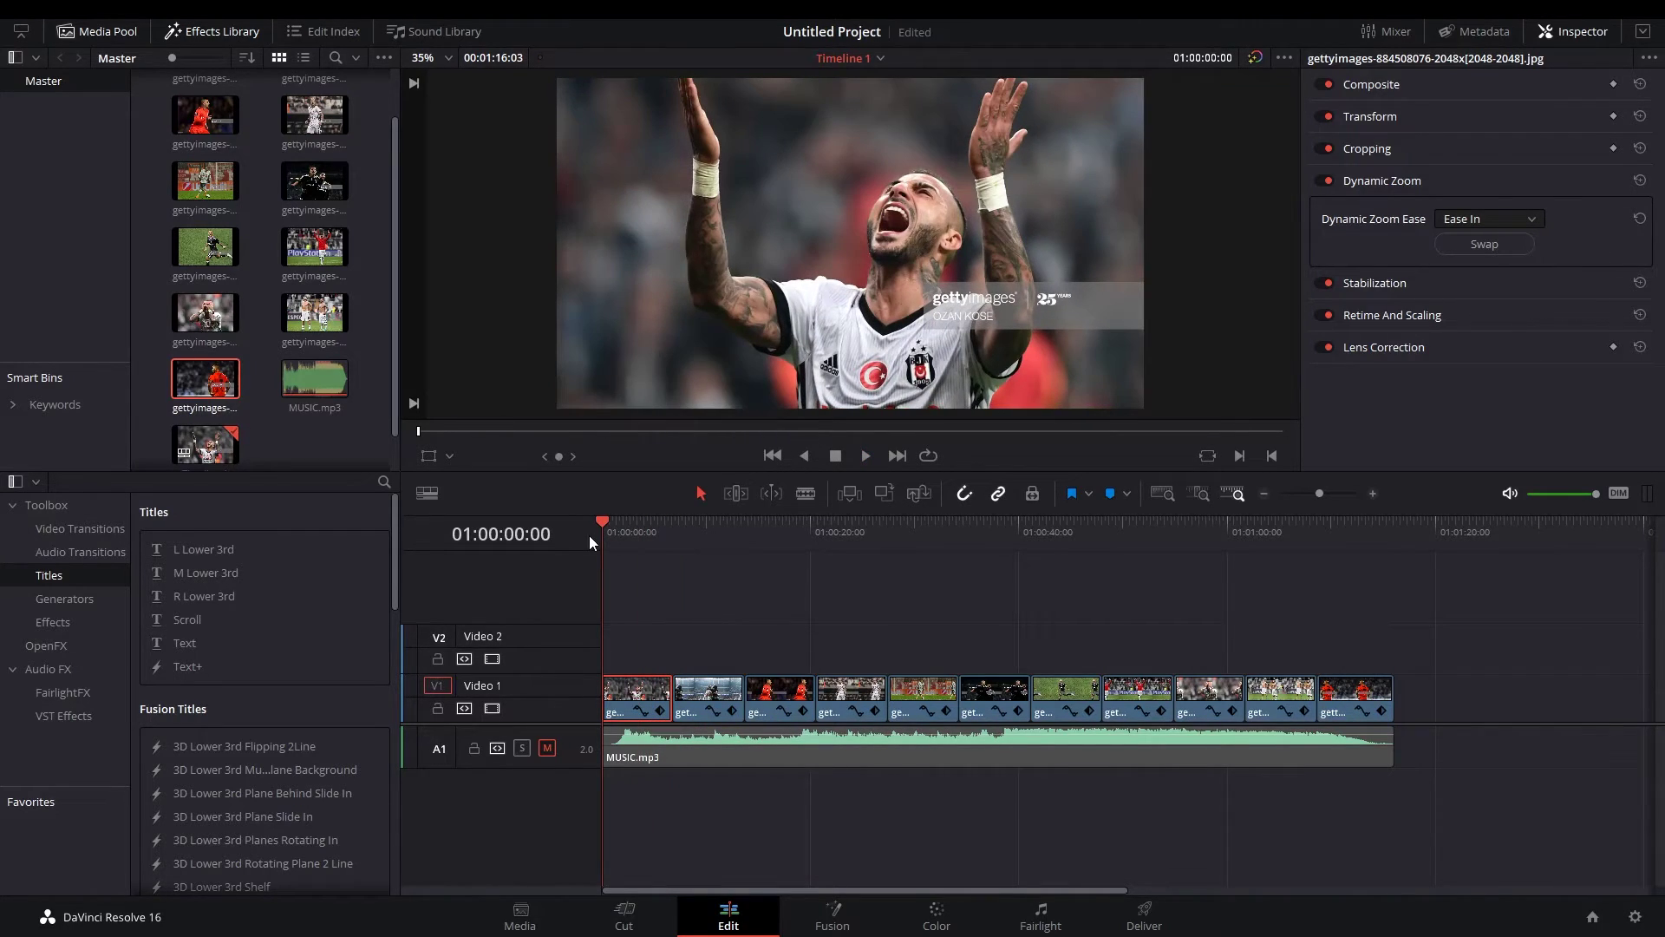
Switch the zoom ease to Ease Out and preview it from the timeline start.
click(1511, 217)
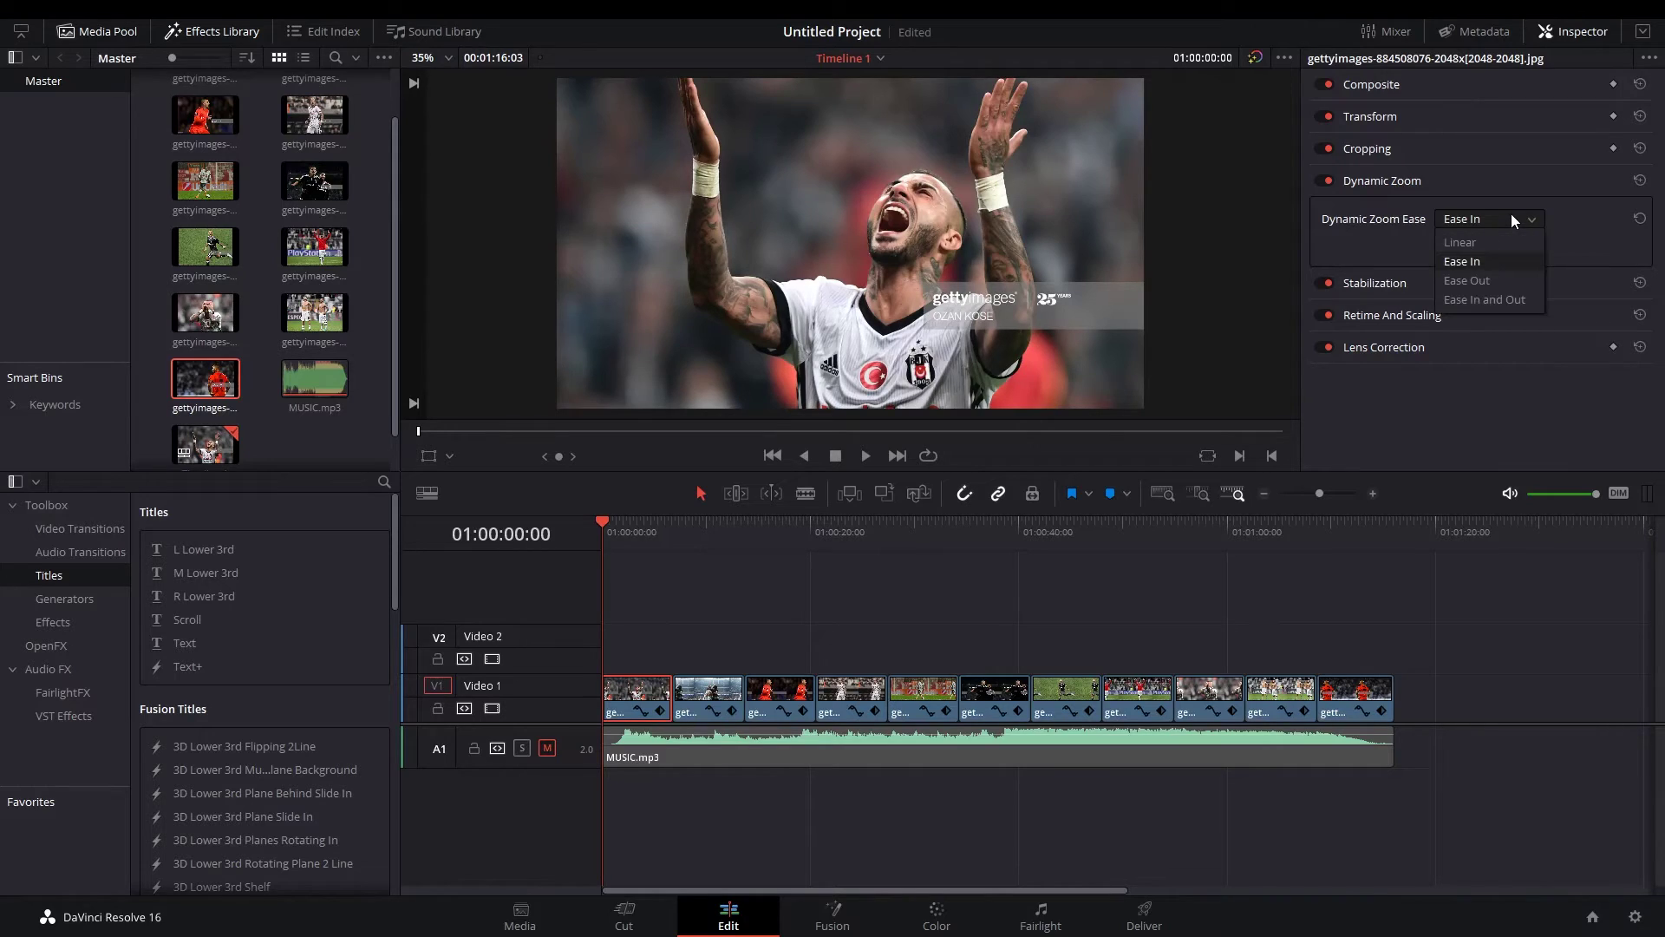
click(1497, 279)
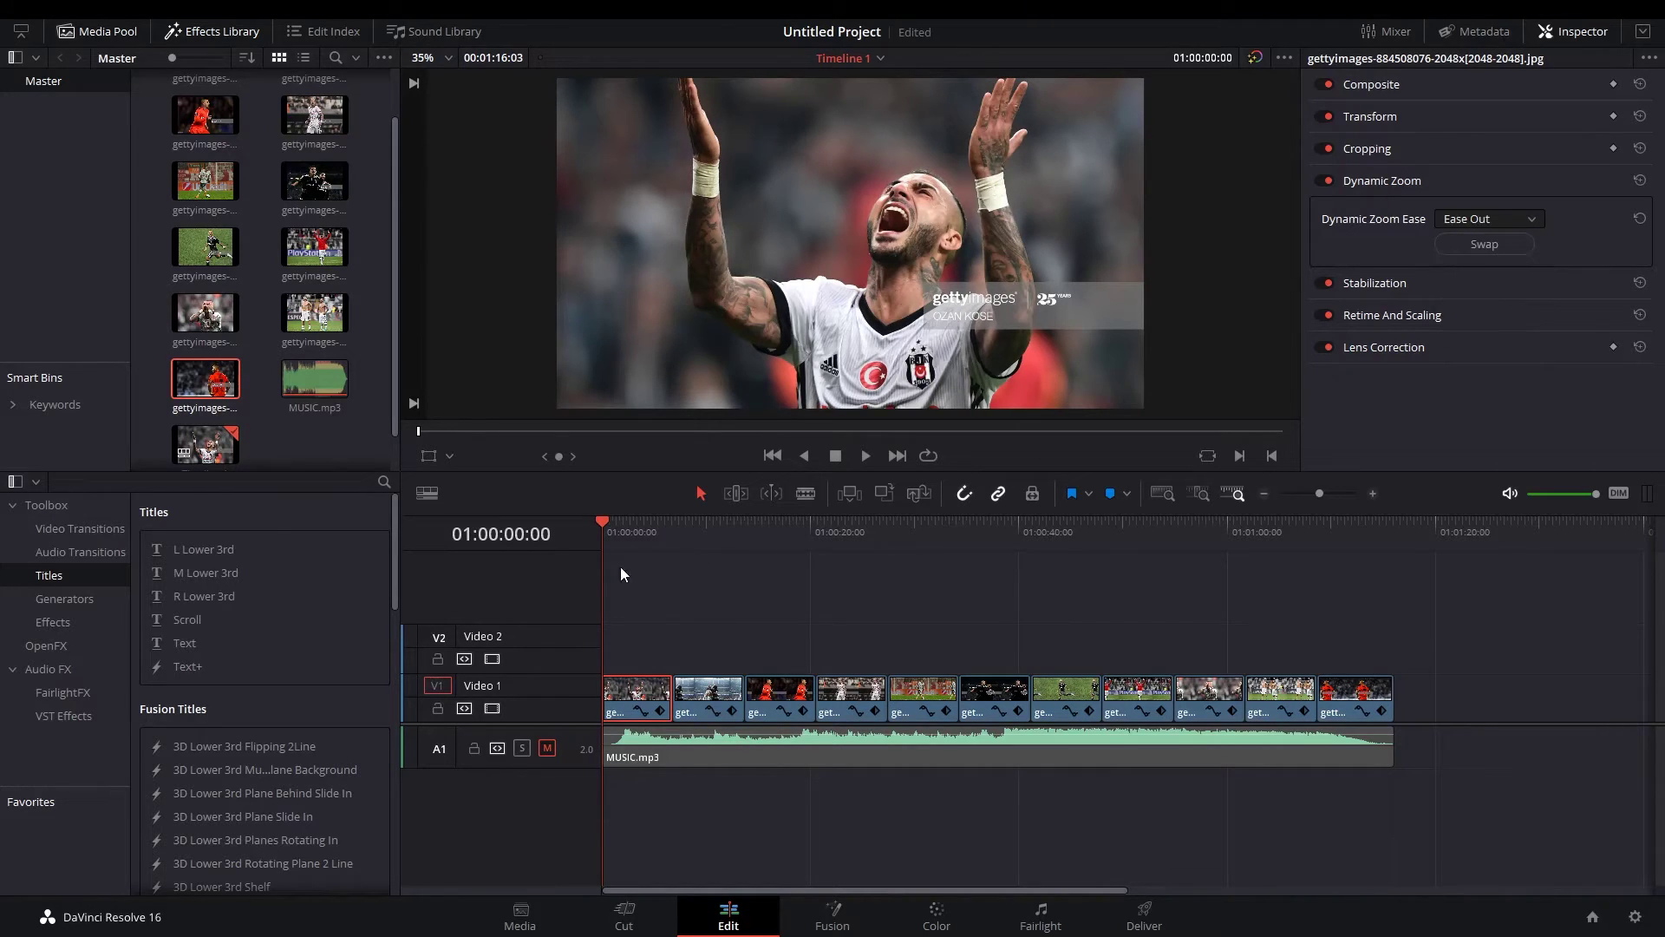
key(space)
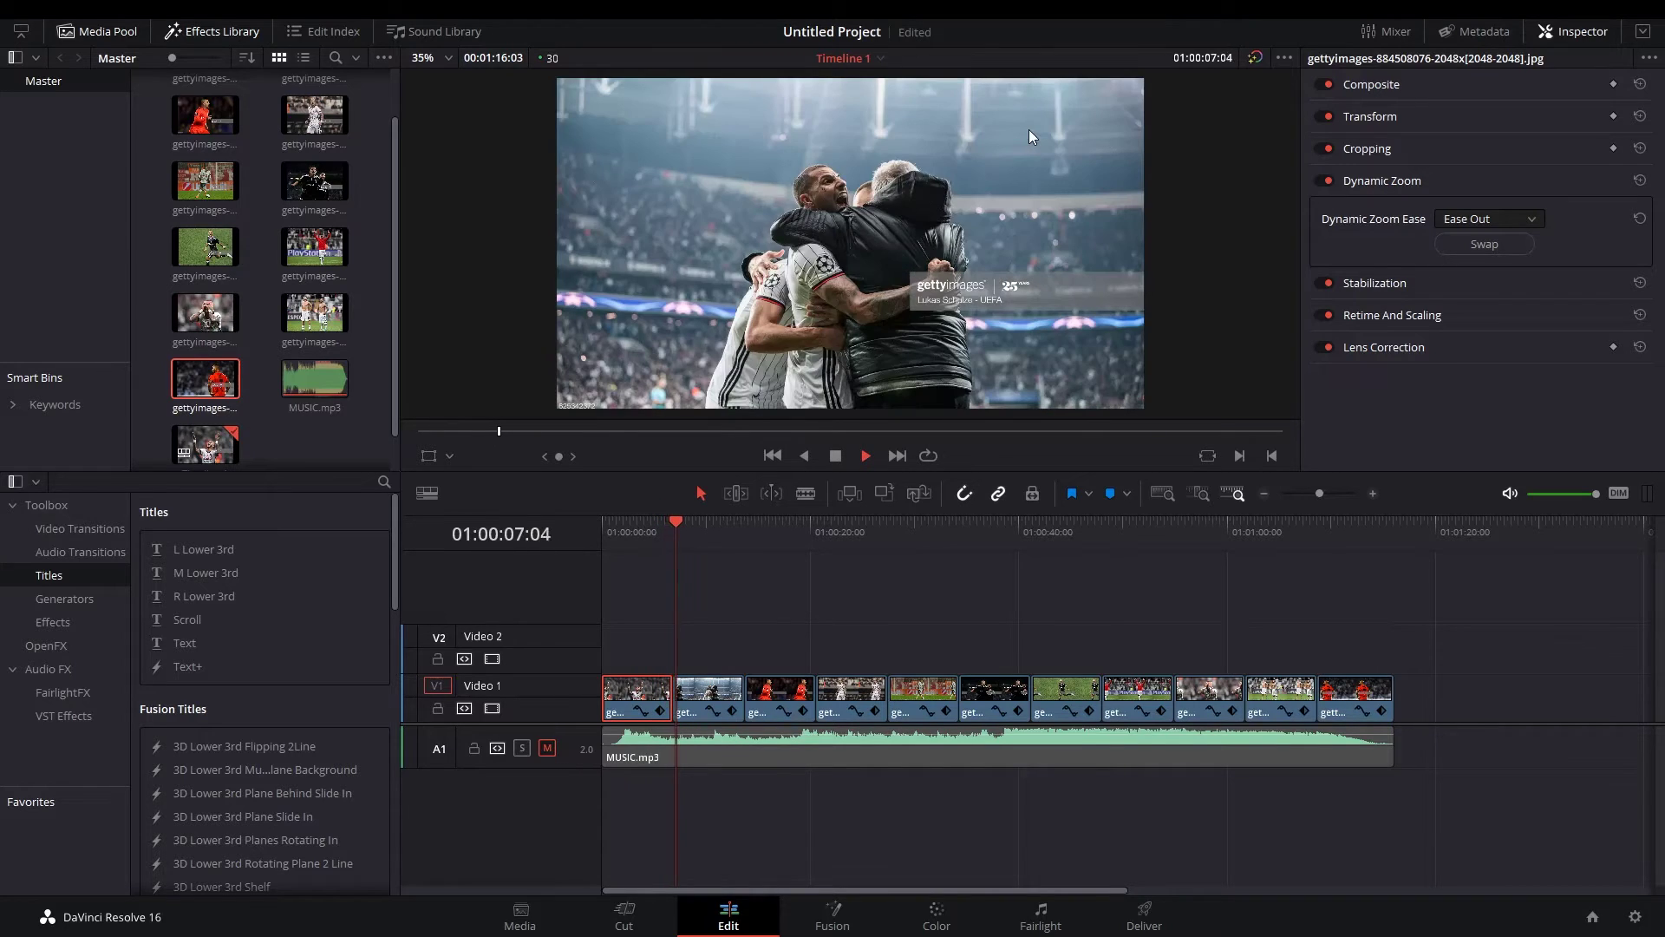
key(space)
key(Home)
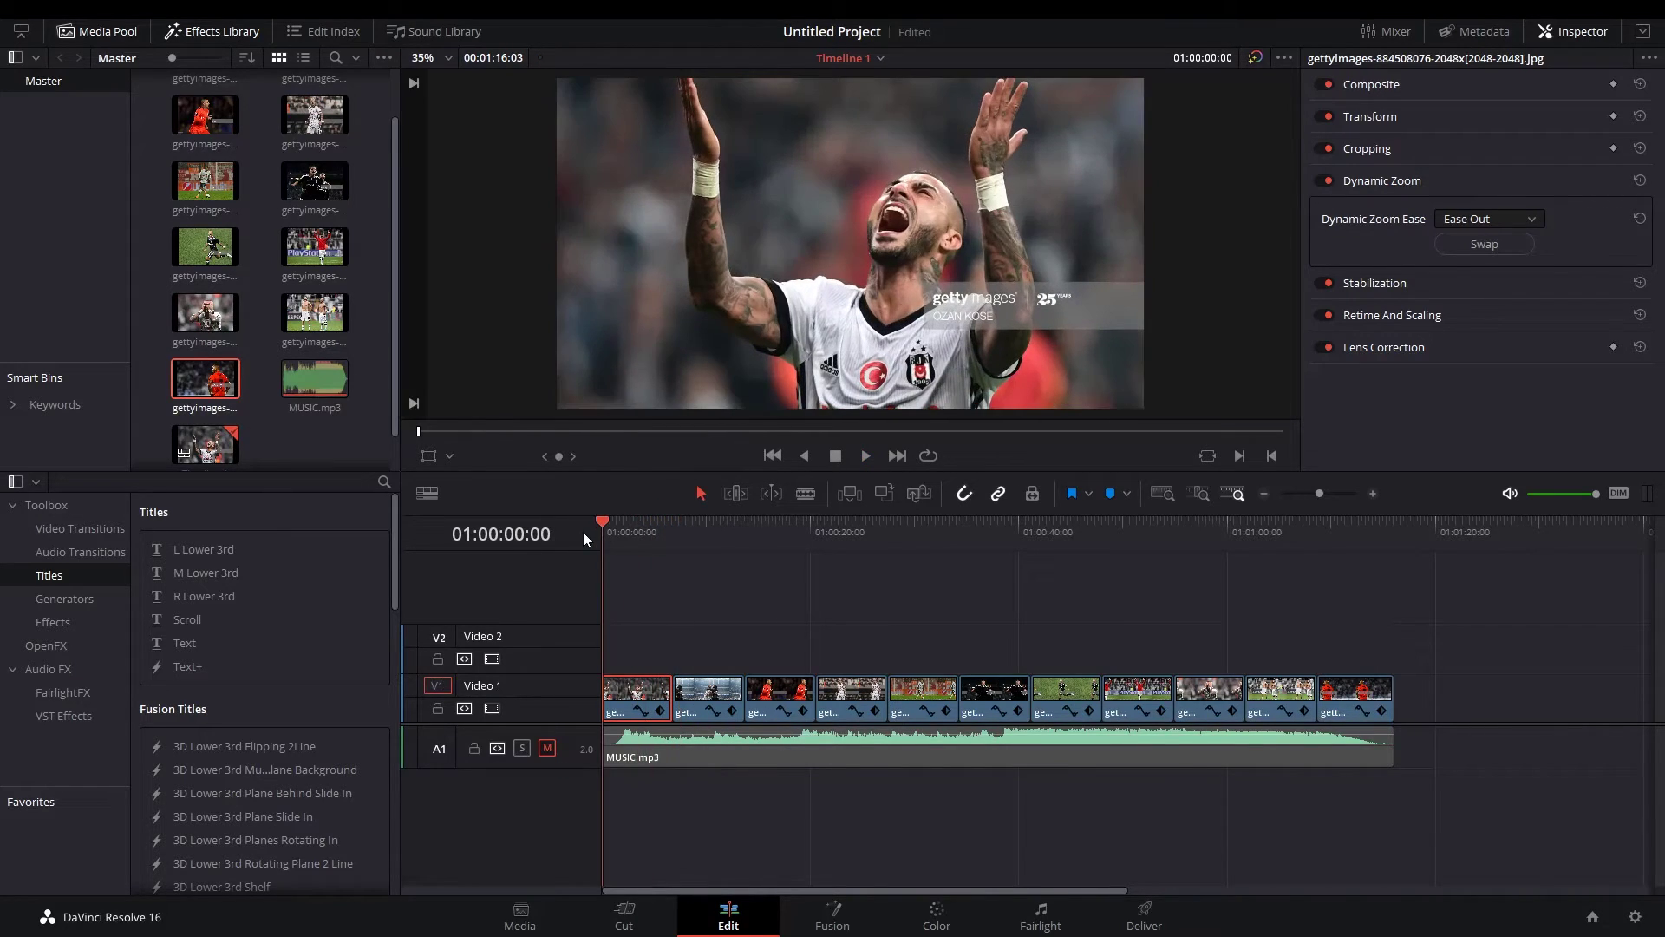
Try Ease In and Out as the zoom ease and preview it from the start.
click(1491, 221)
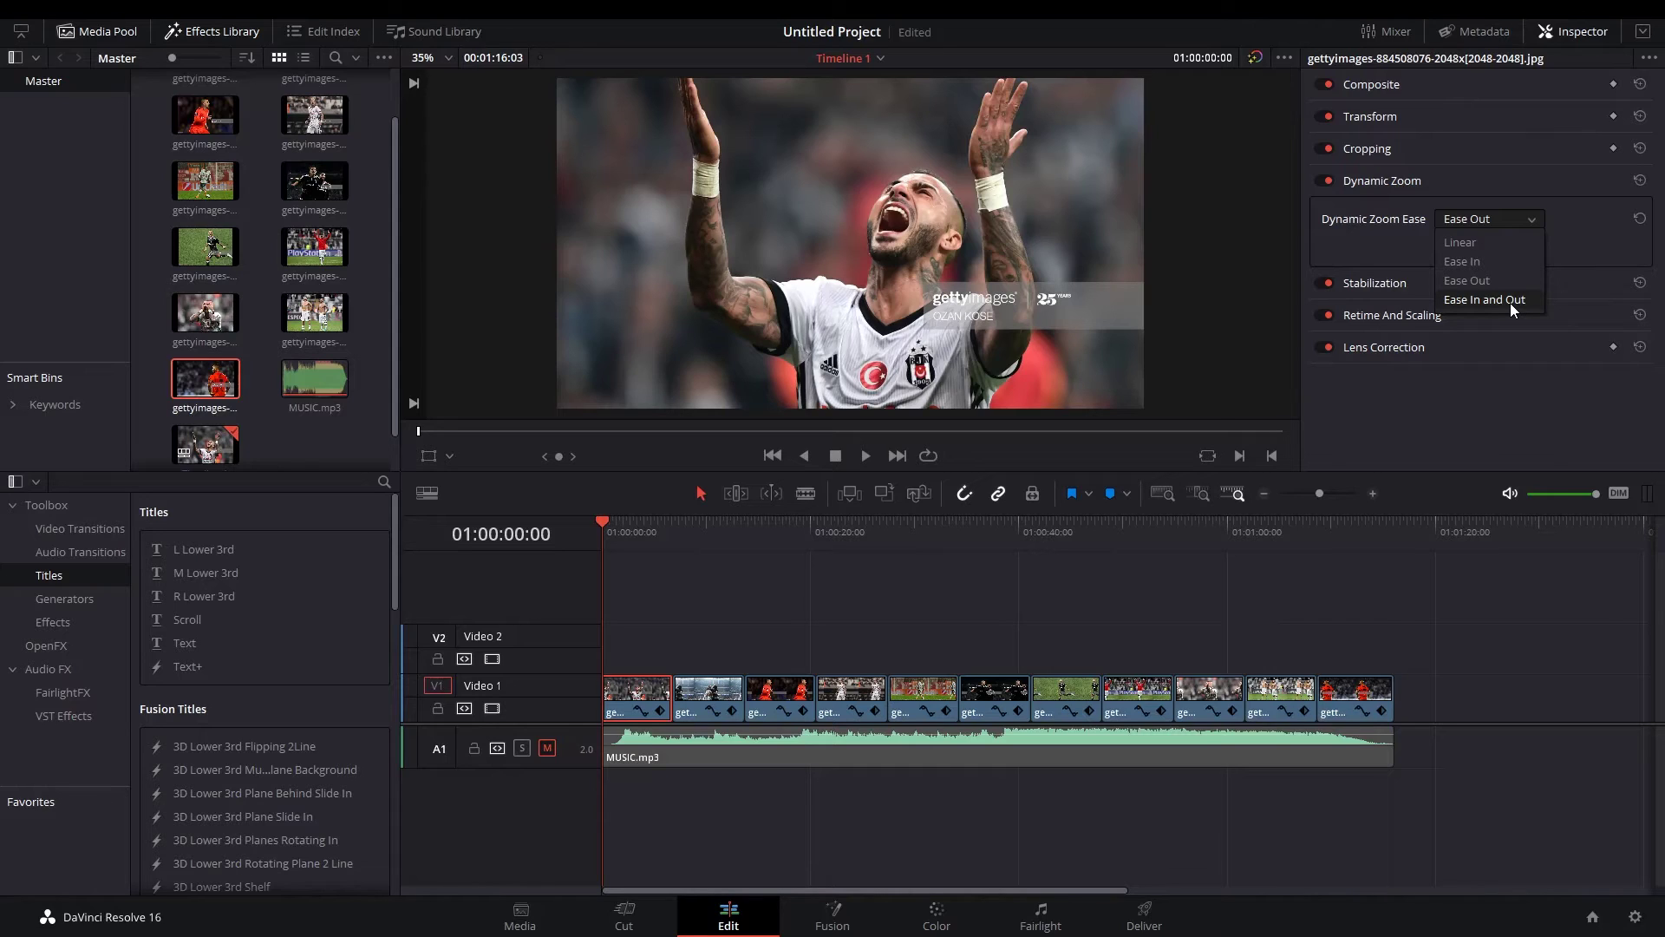
click(1511, 303)
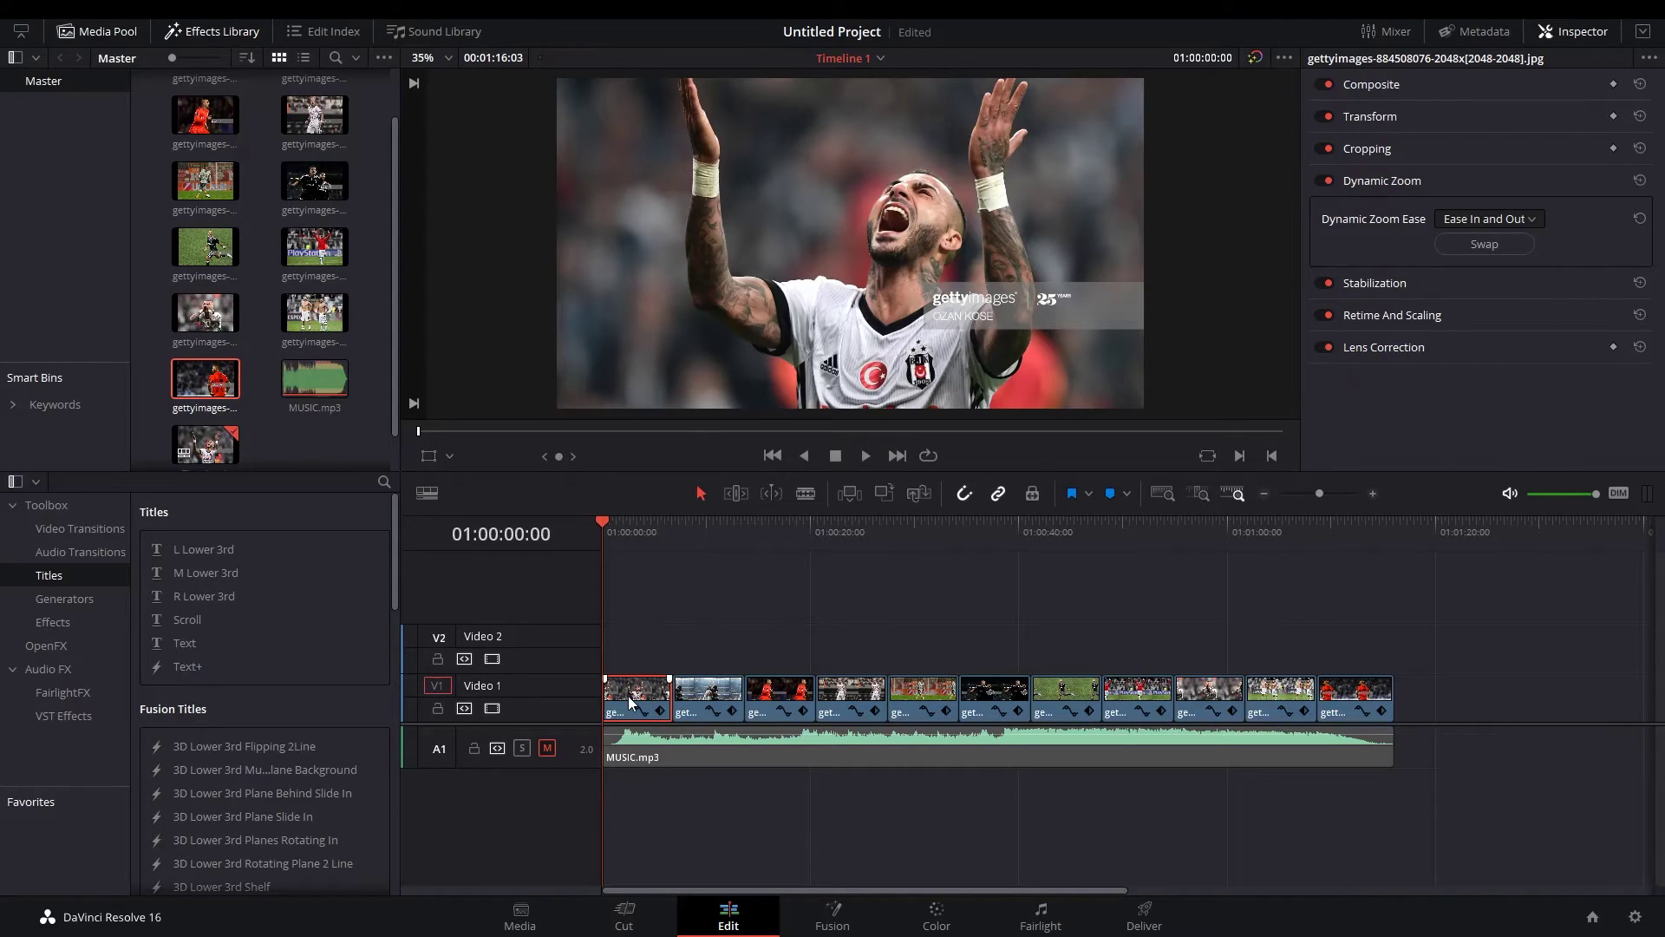
key(space)
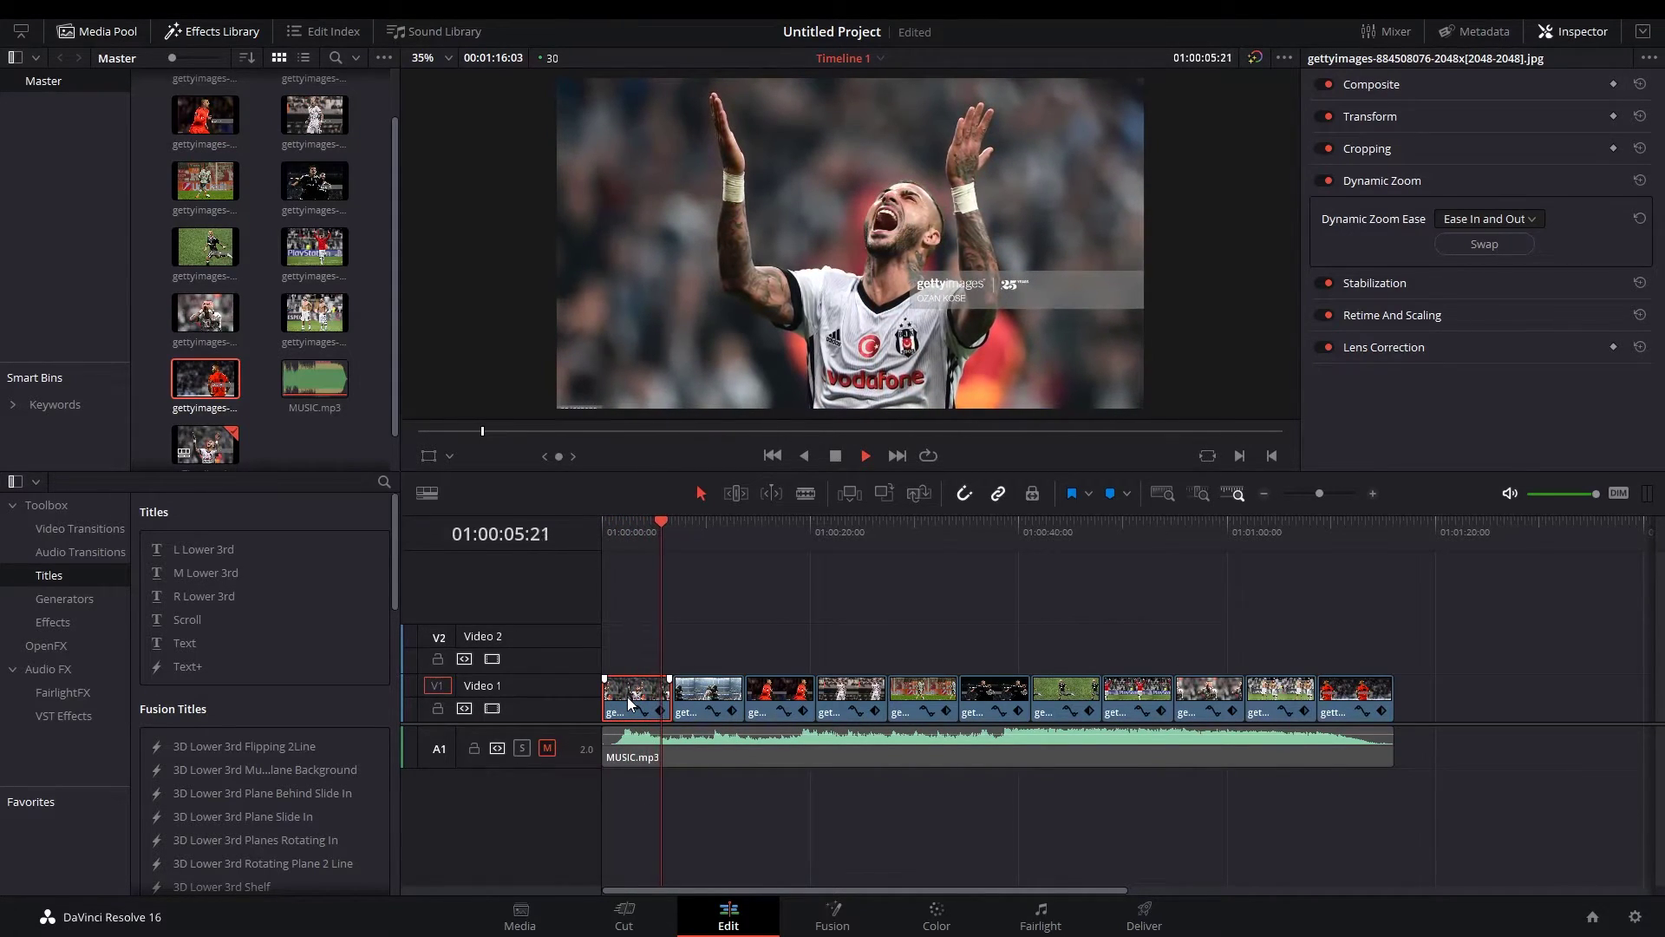
key(space)
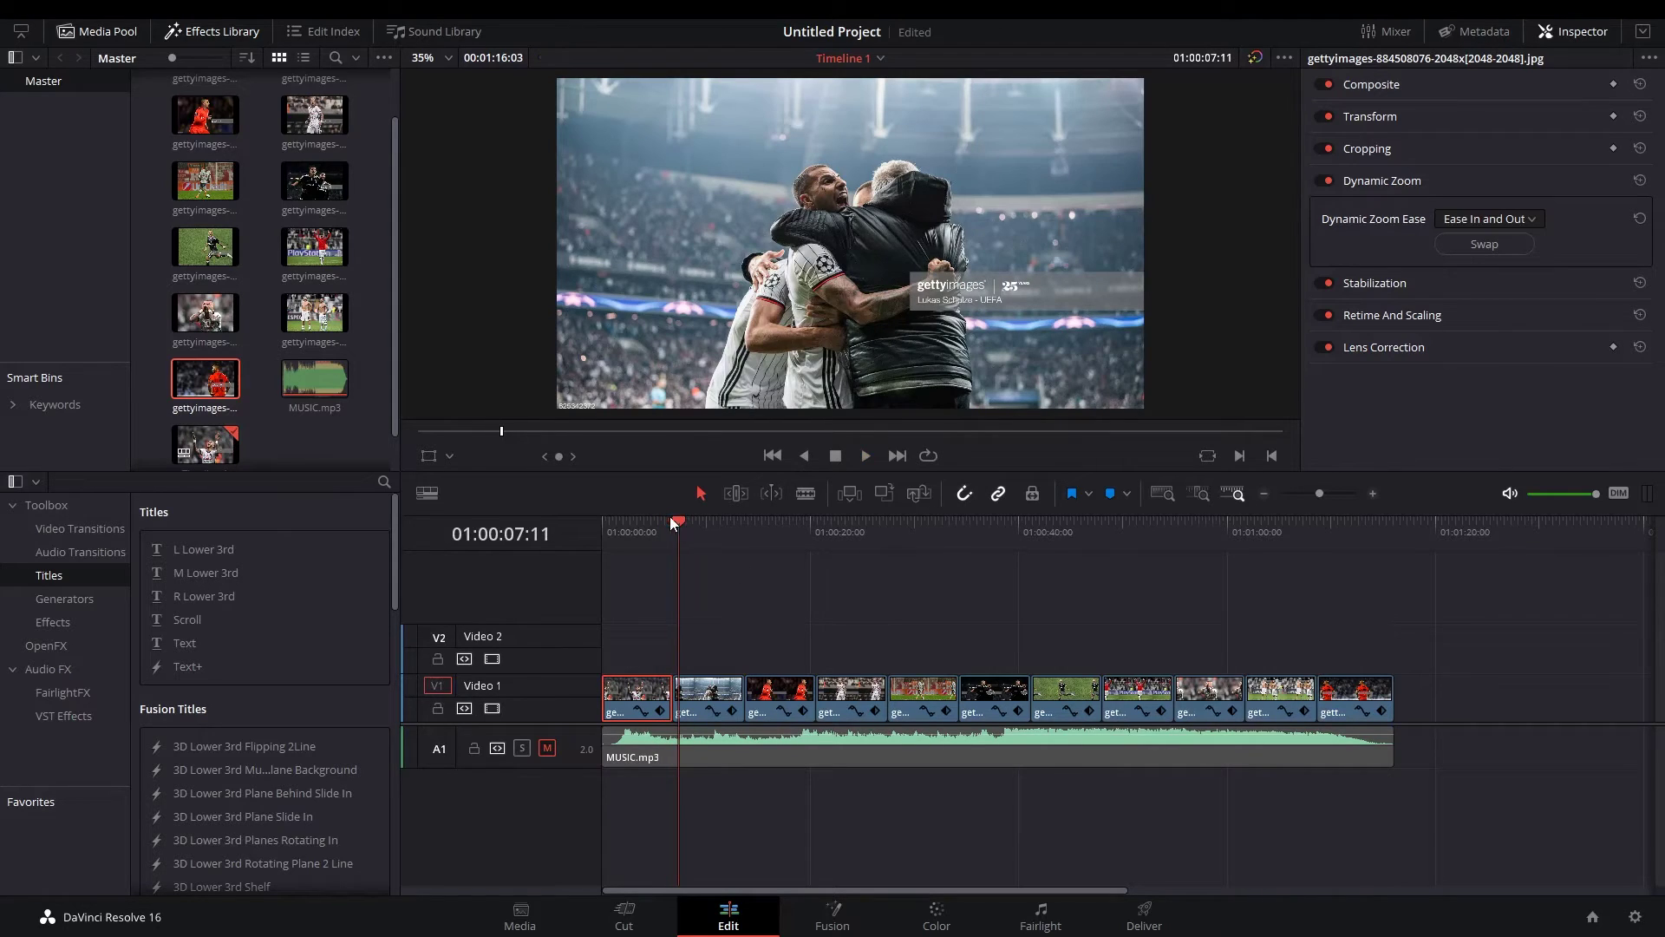
key(Home)
Settle on Ease In for the first clip's zoom and play back the result.
click(1491, 217)
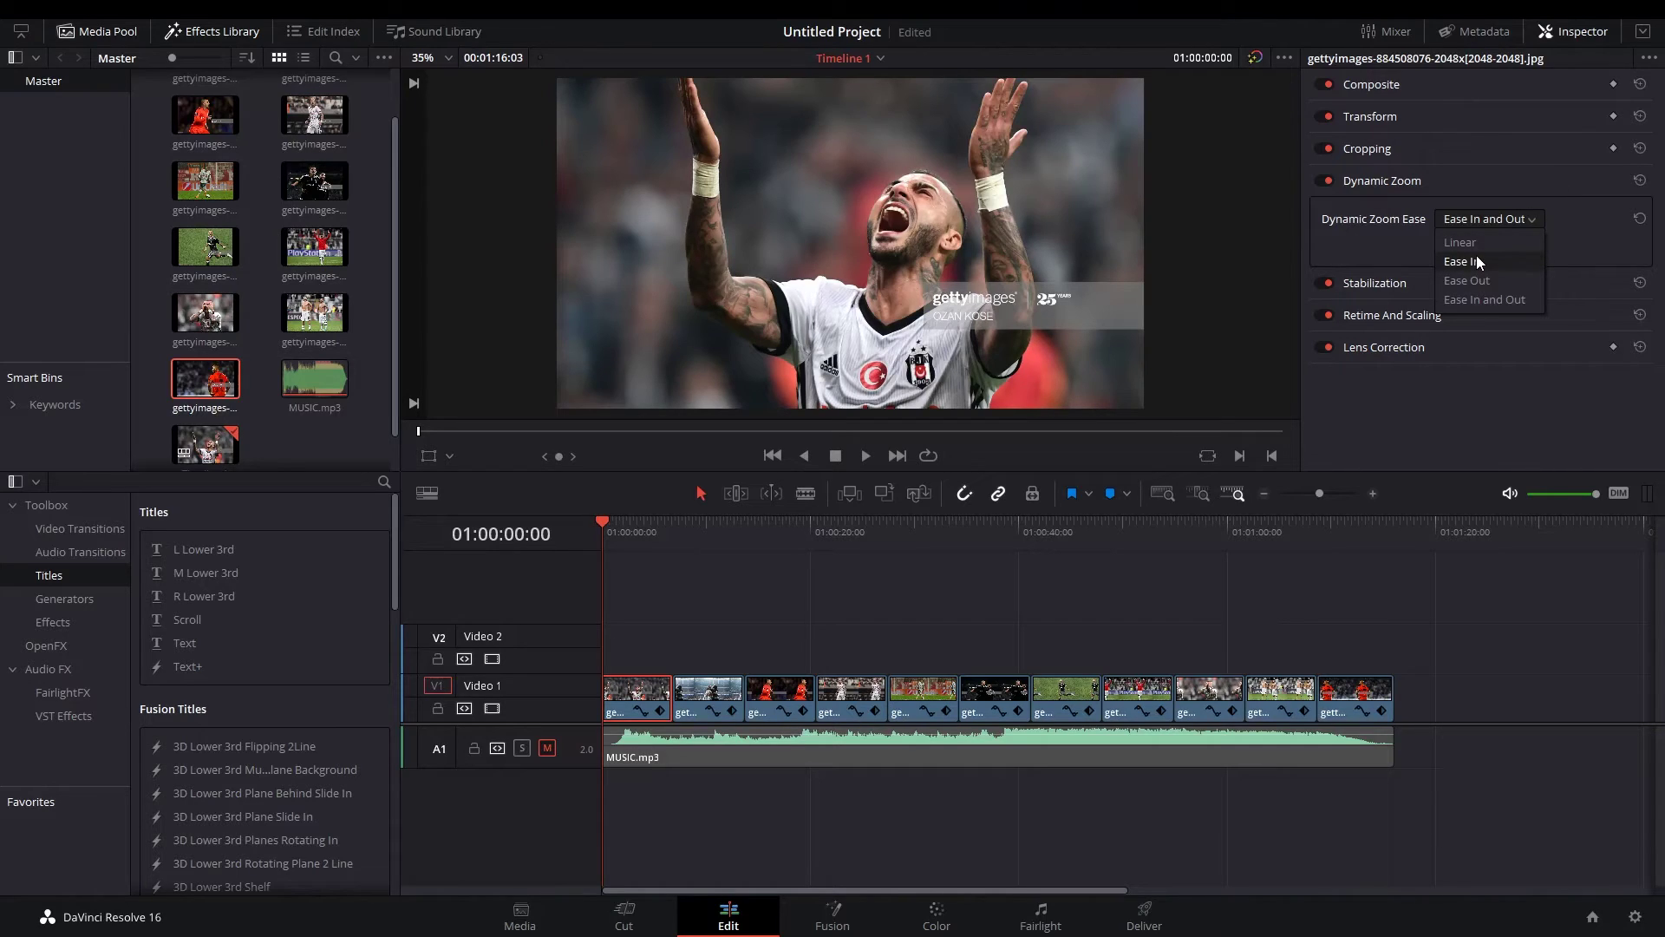
click(1372, 222)
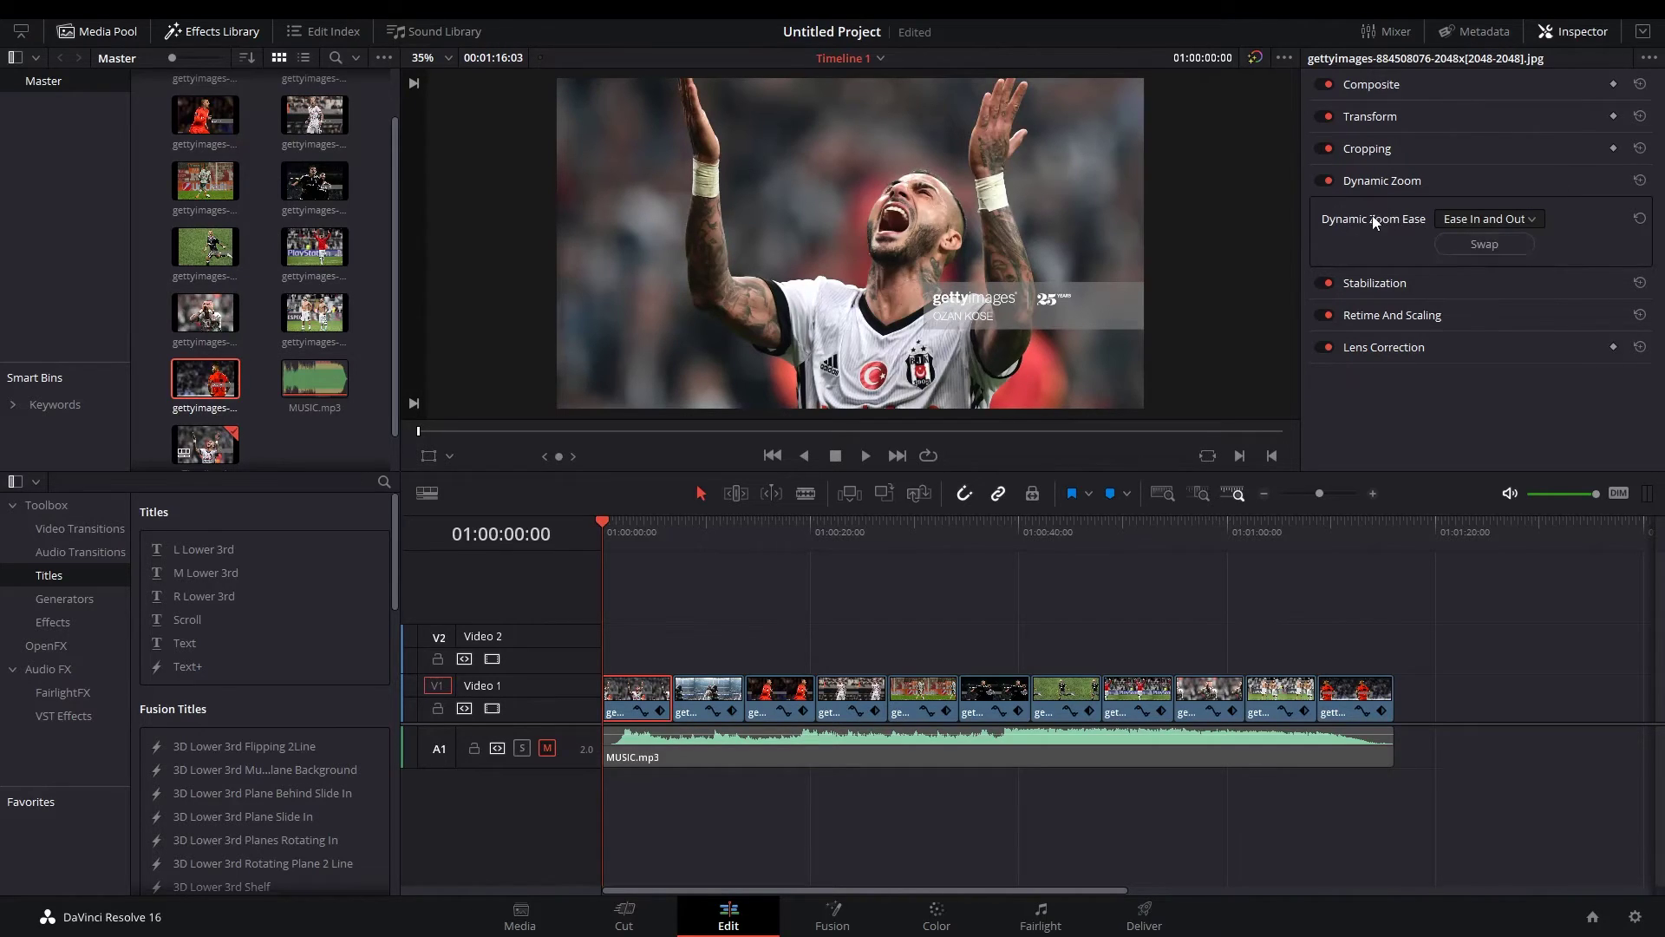
click(1501, 217)
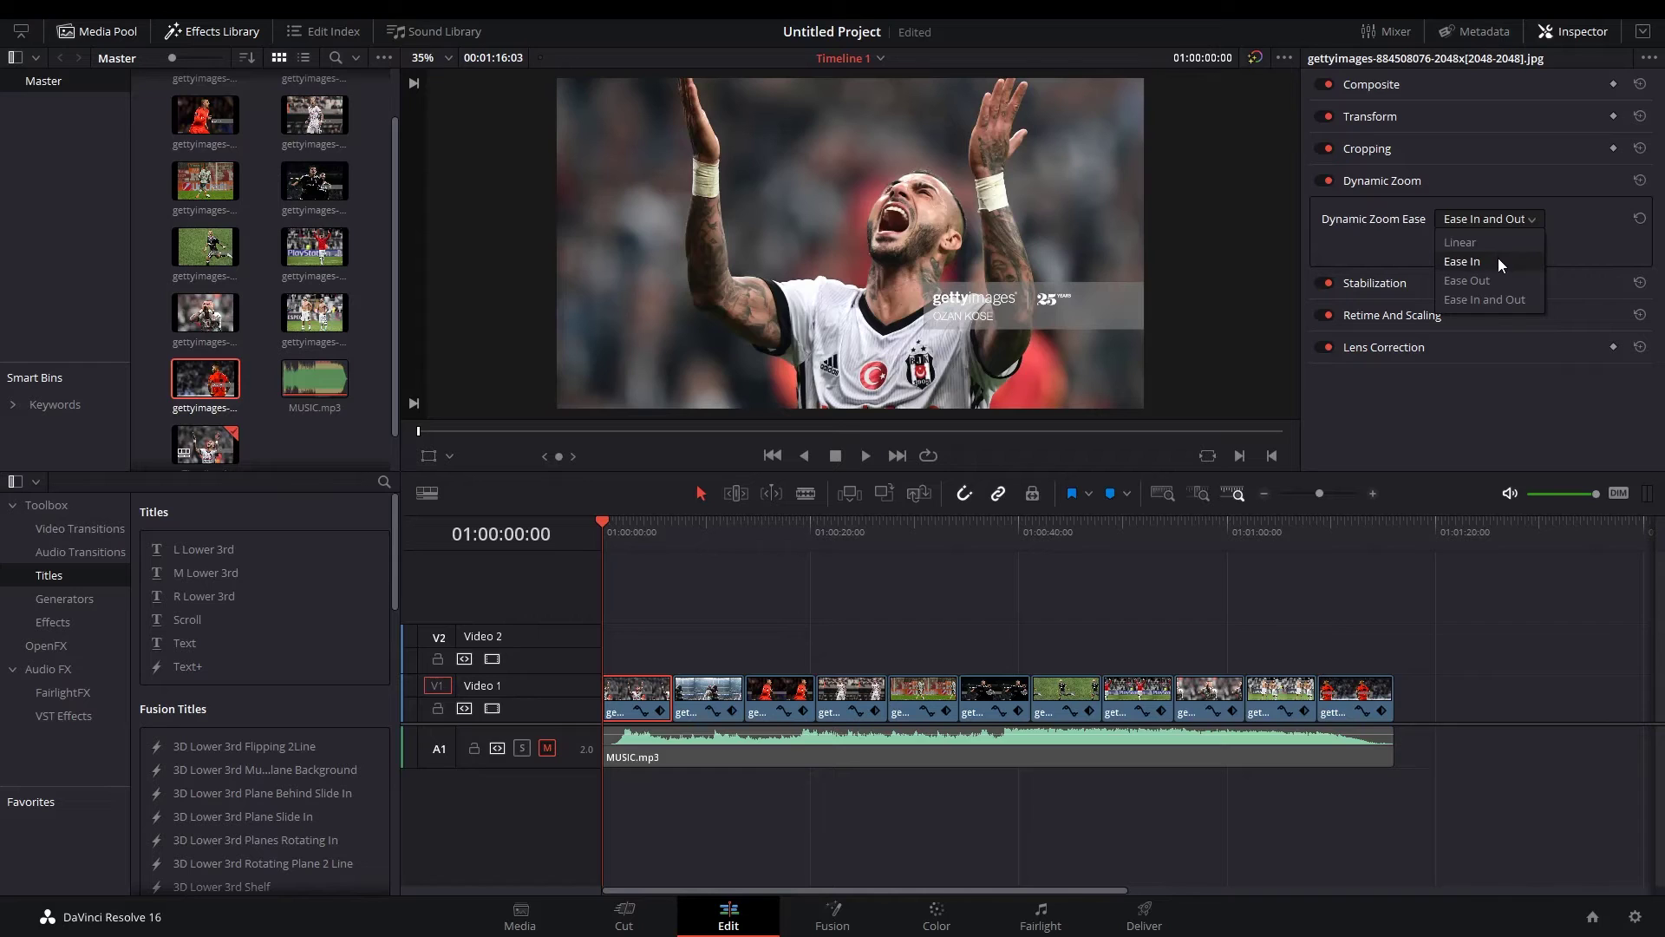
click(1497, 257)
key(space)
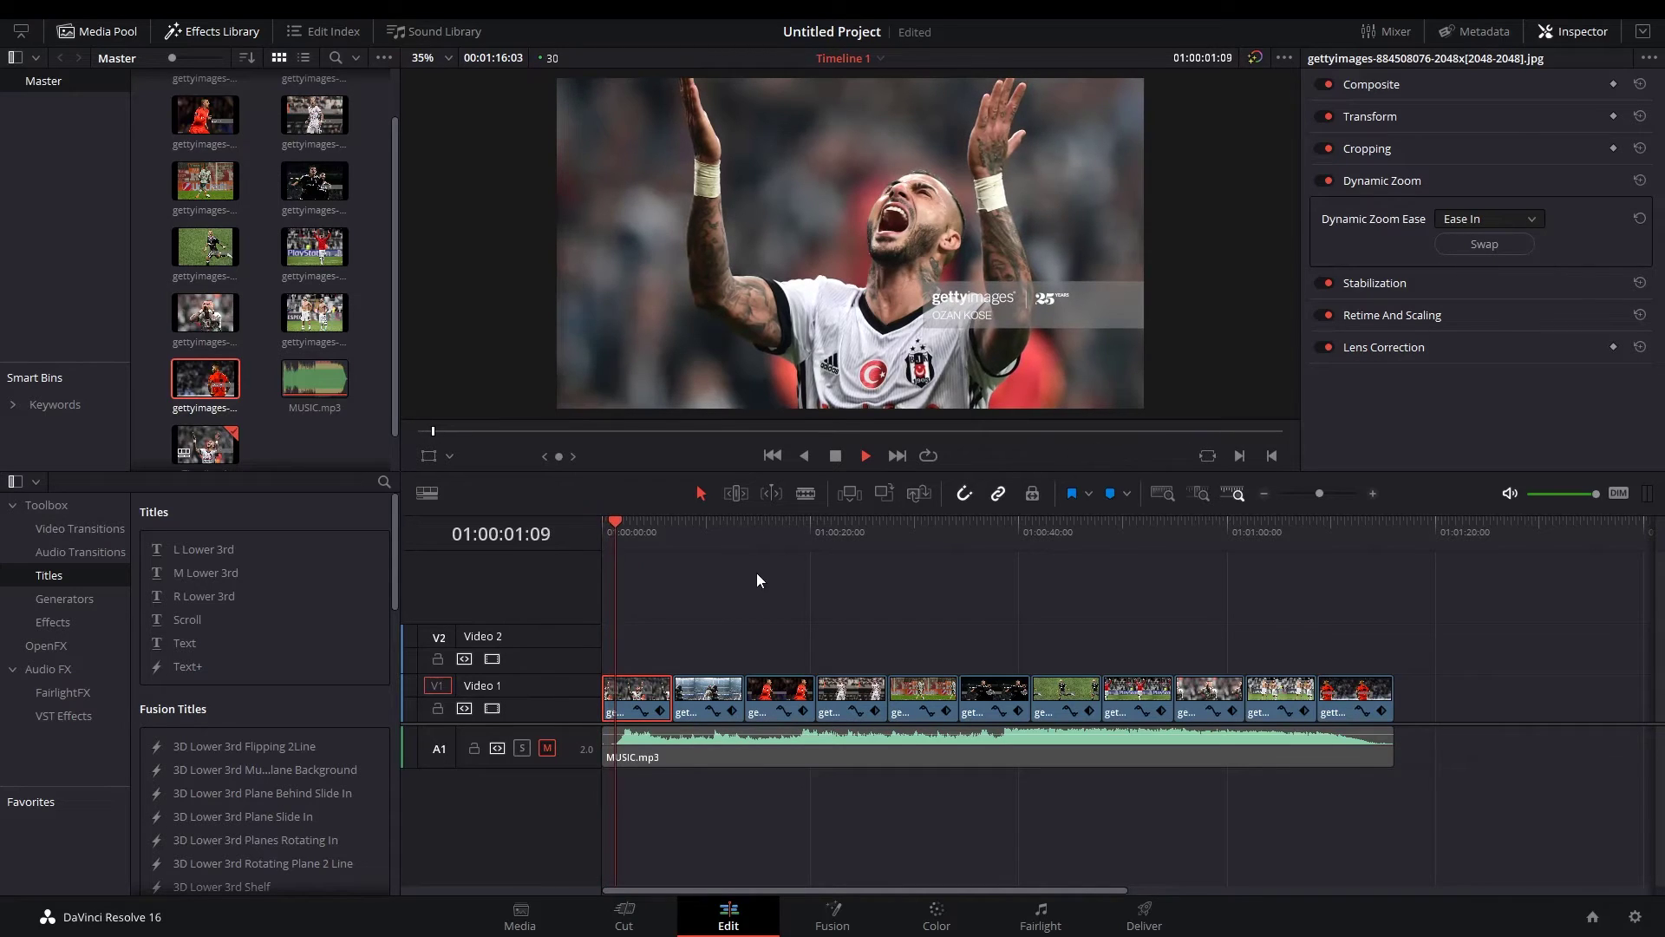
click(647, 526)
Enable Dynamic Zoom on the second Video 1 clip with Ease Out easing.
click(680, 523)
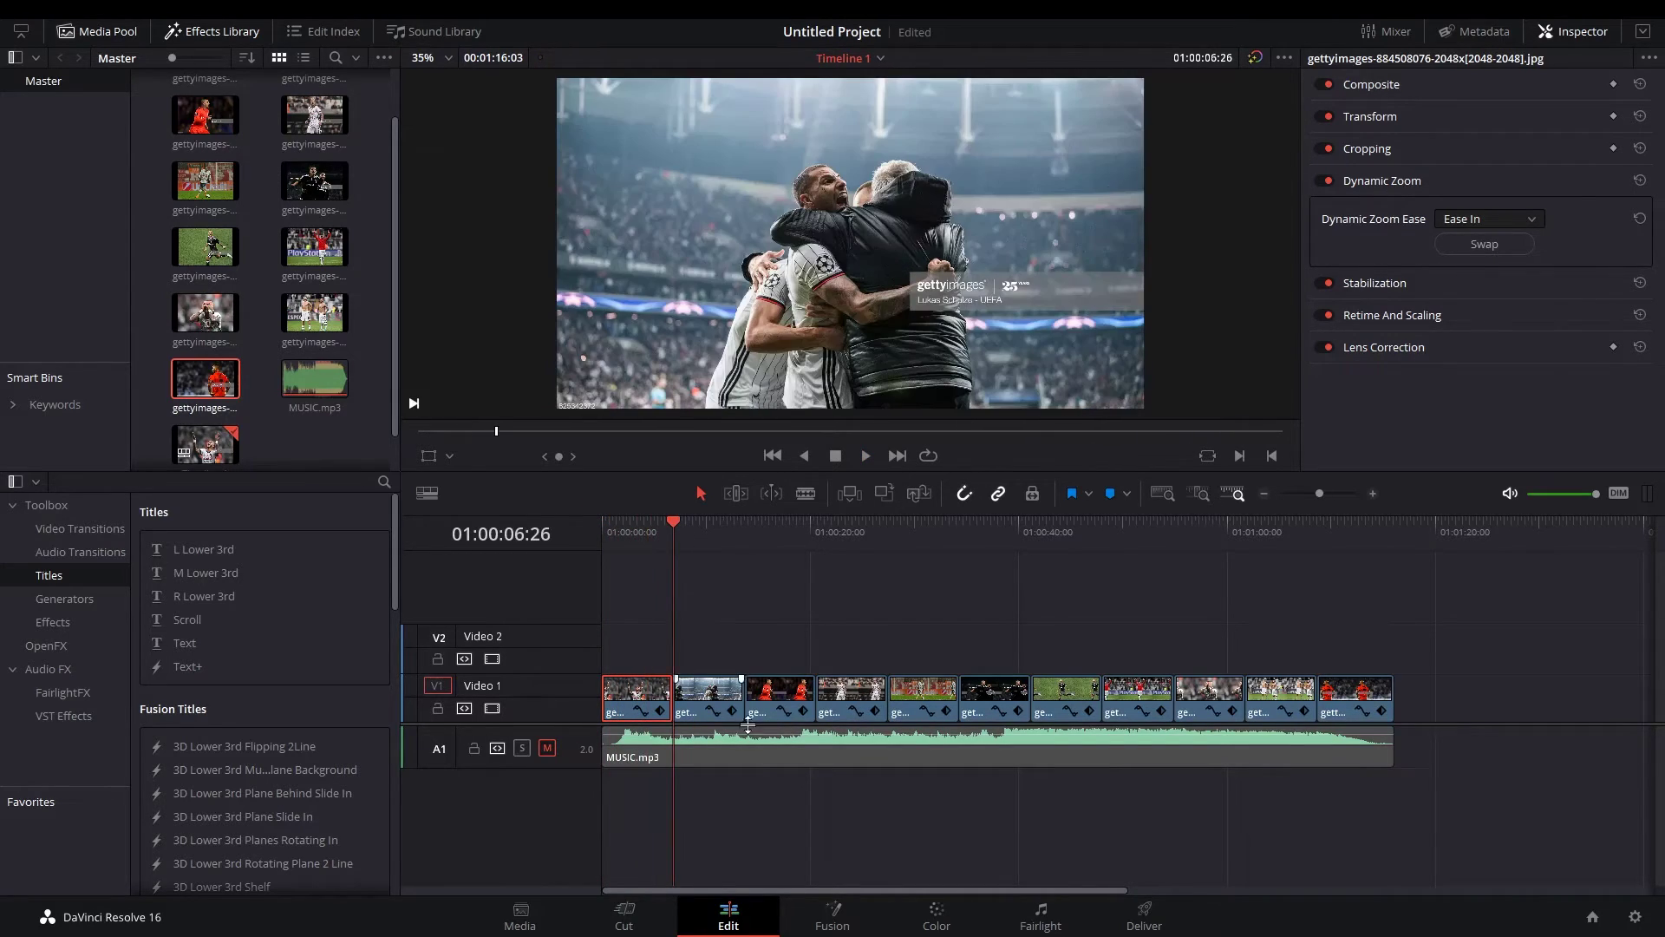
click(695, 694)
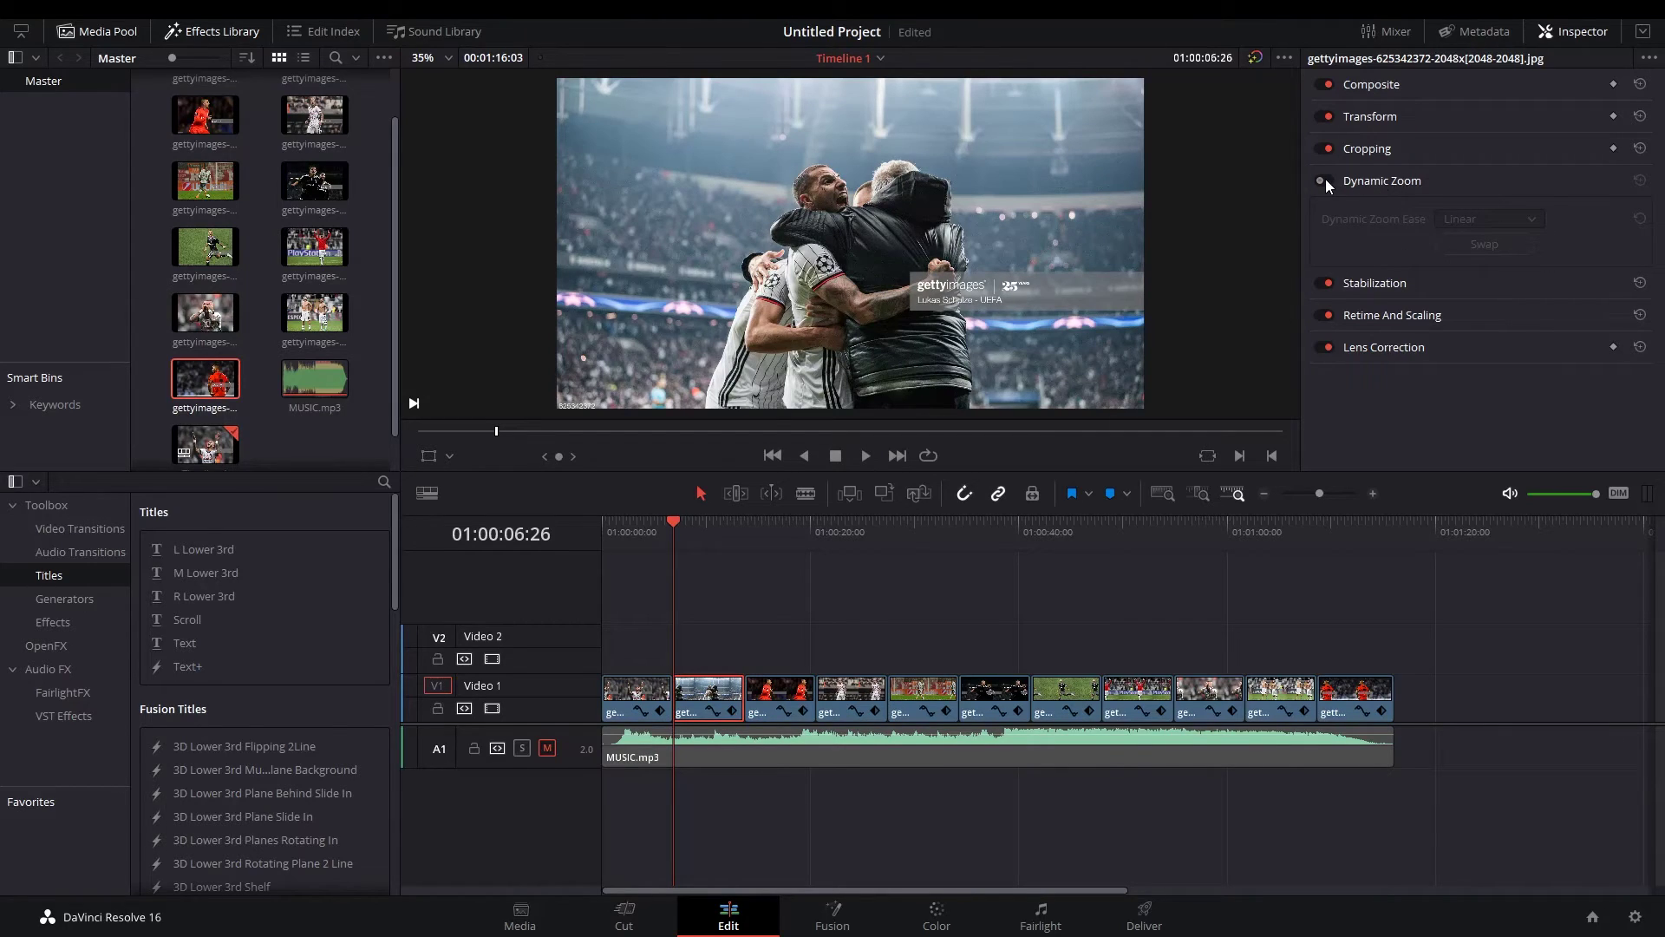
click(1325, 182)
click(1475, 222)
click(1478, 260)
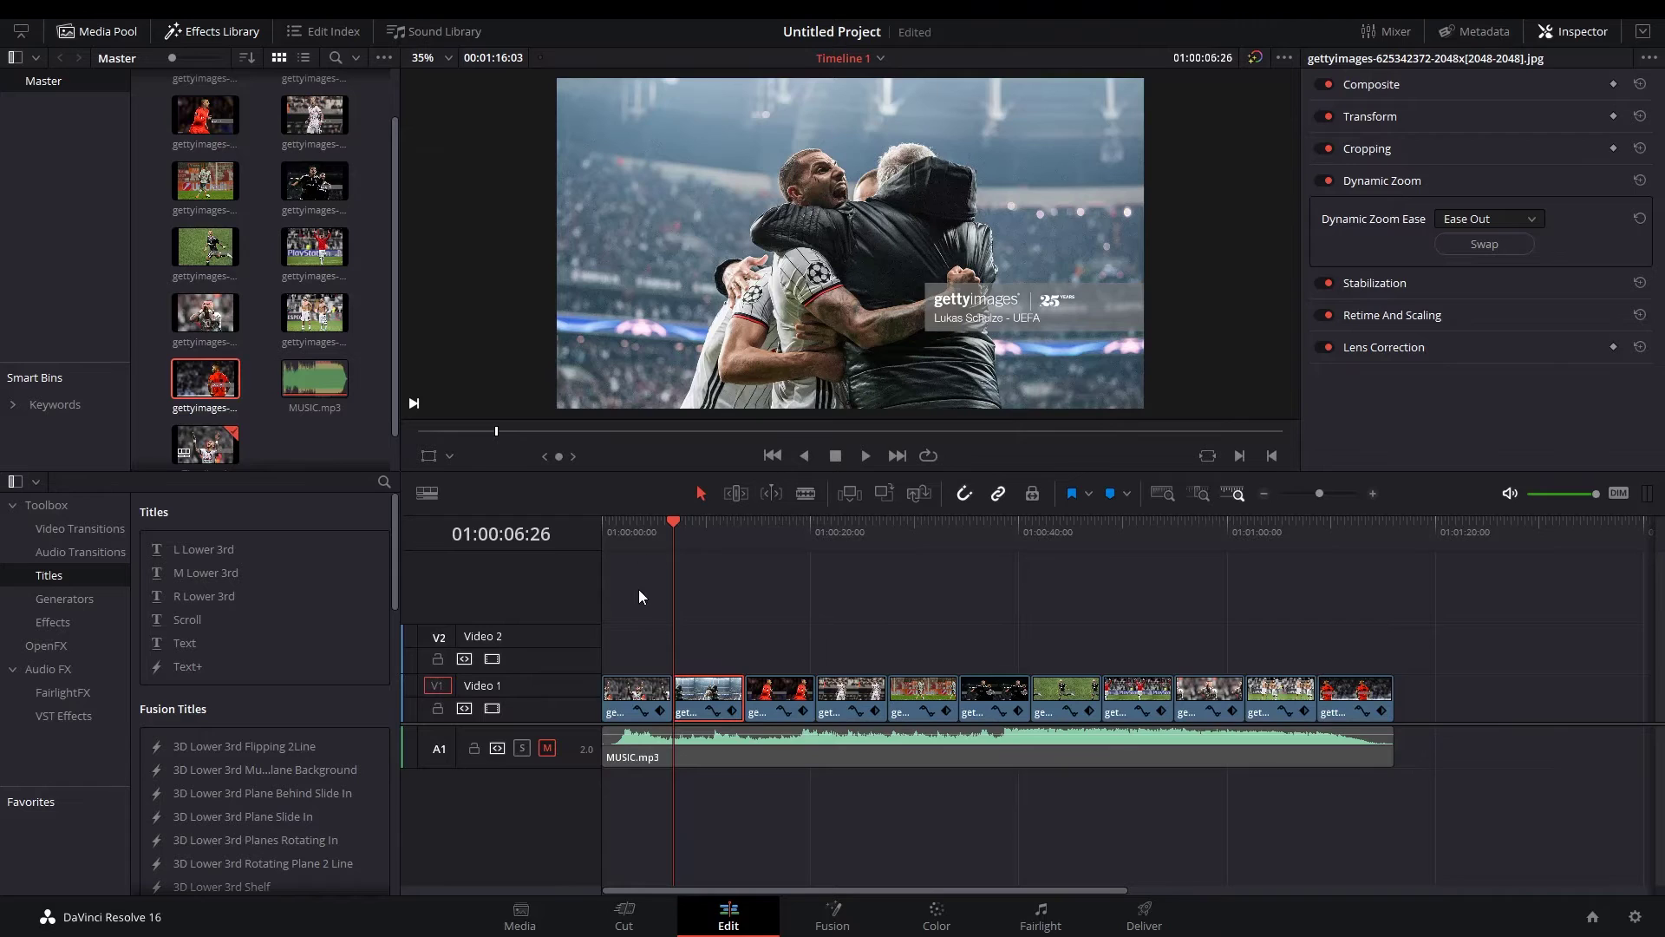
Zoom into the timeline and play the second clip's zoom from just before it.
scroll(638, 589, up, 3)
scroll(718, 570, up, 3)
click(866, 531)
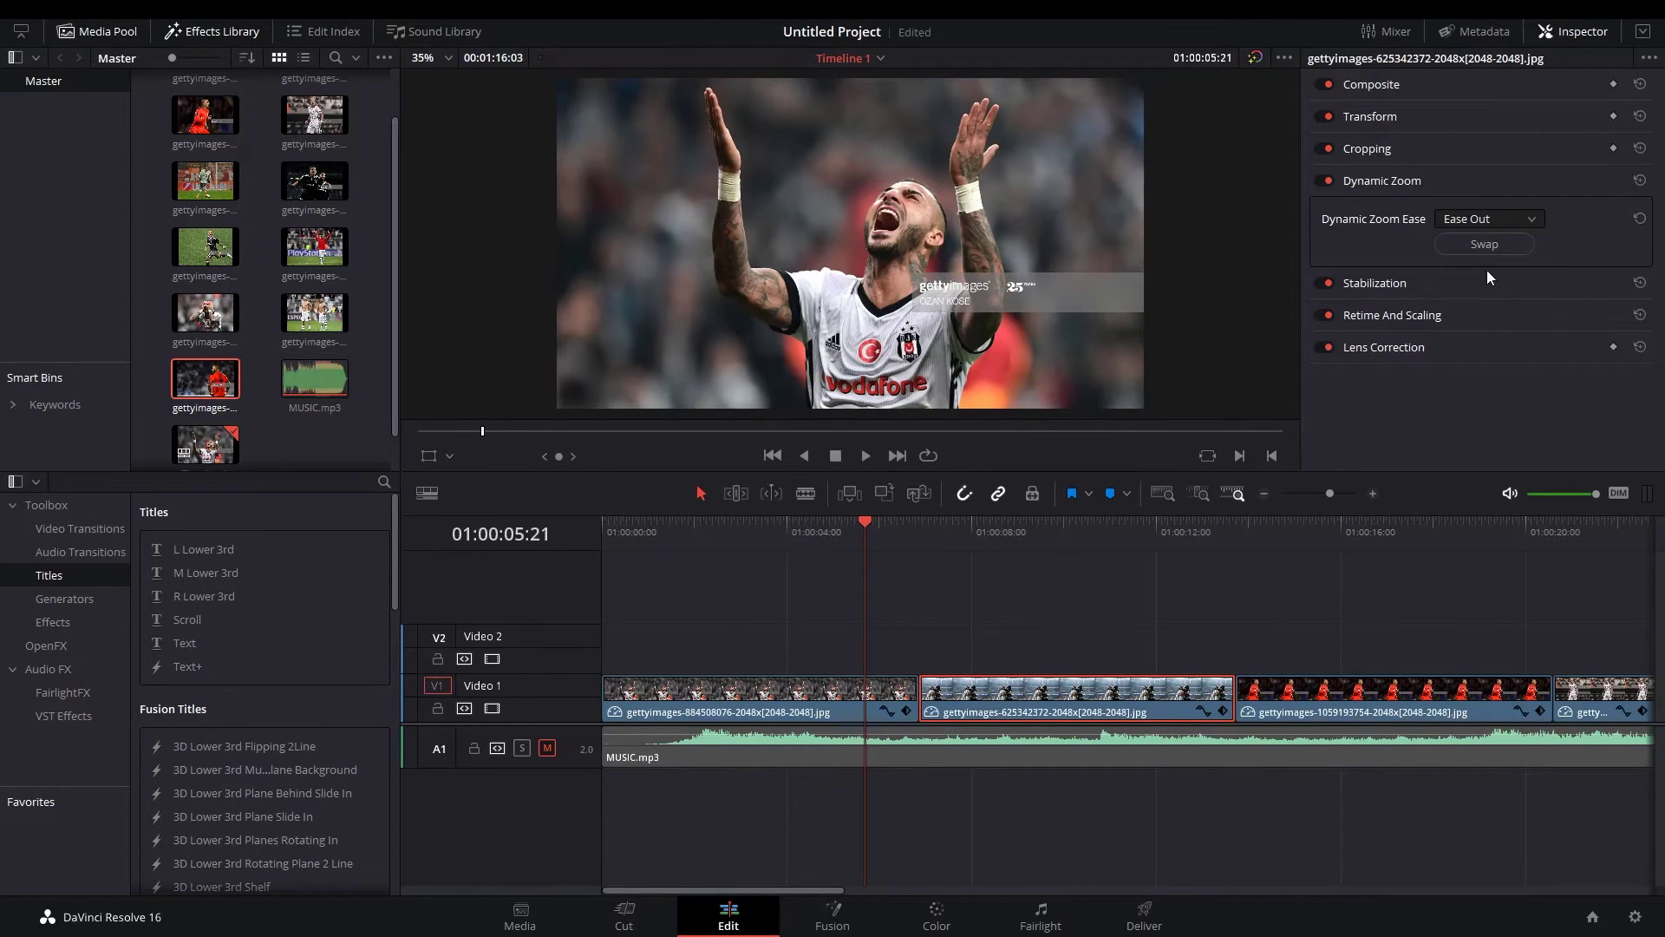
key(space)
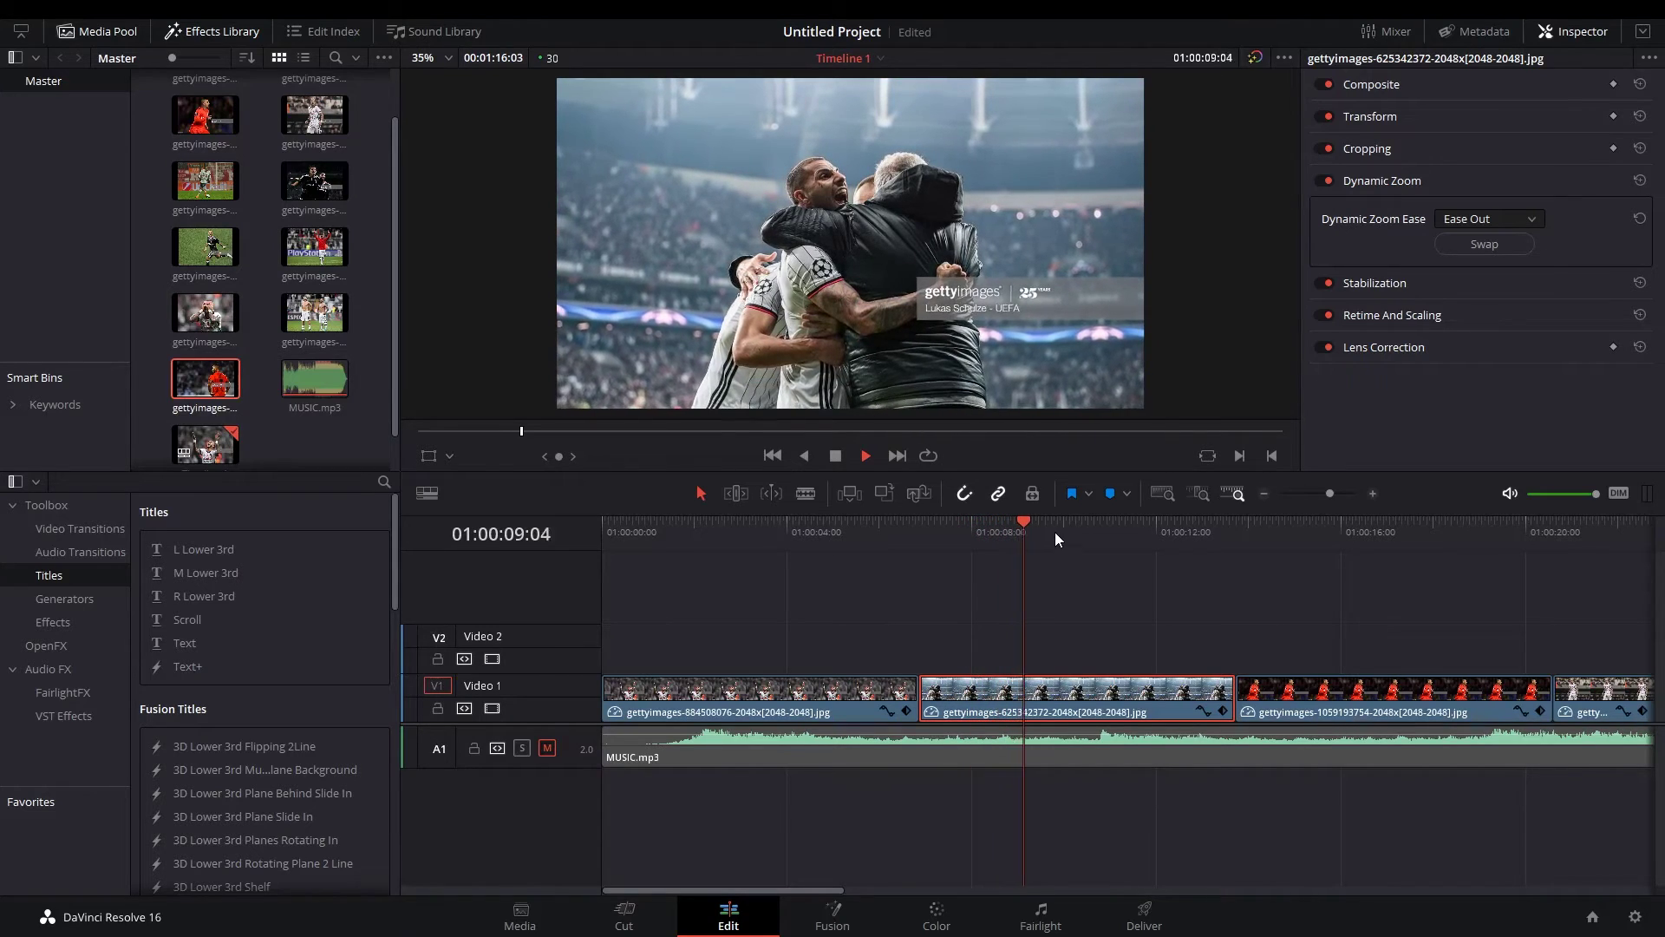
click(857, 532)
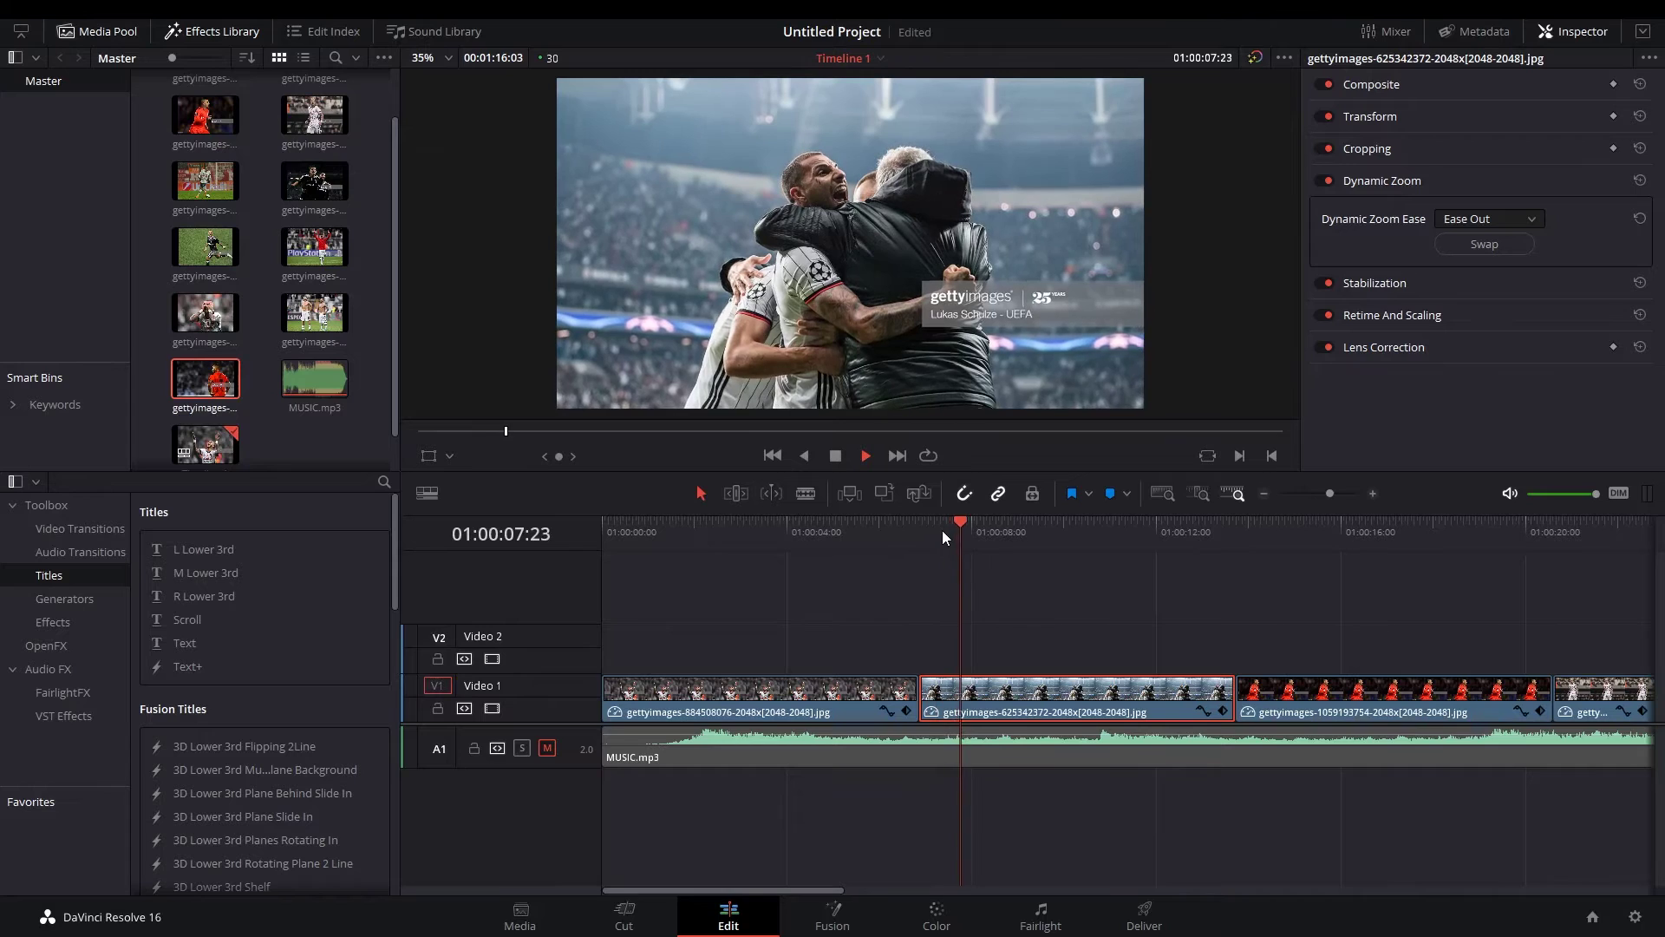
key(space)
Adjust the second clip's zoom setting, replay it several times, then zoom the timeline out.
click(1472, 240)
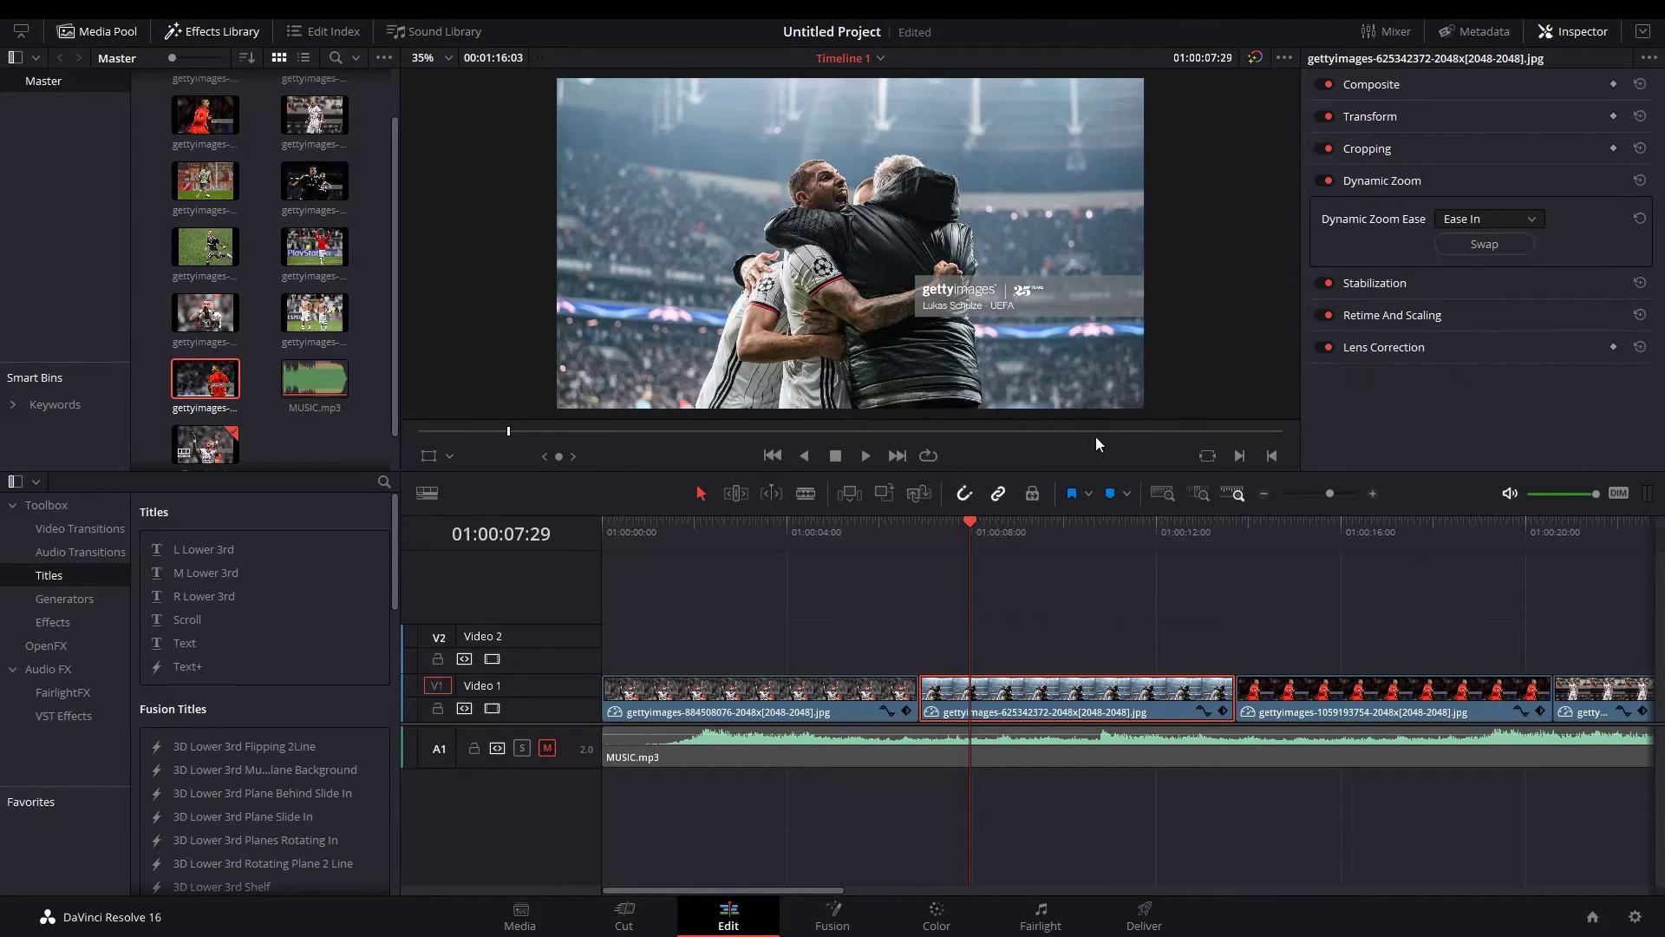
click(876, 531)
key(space)
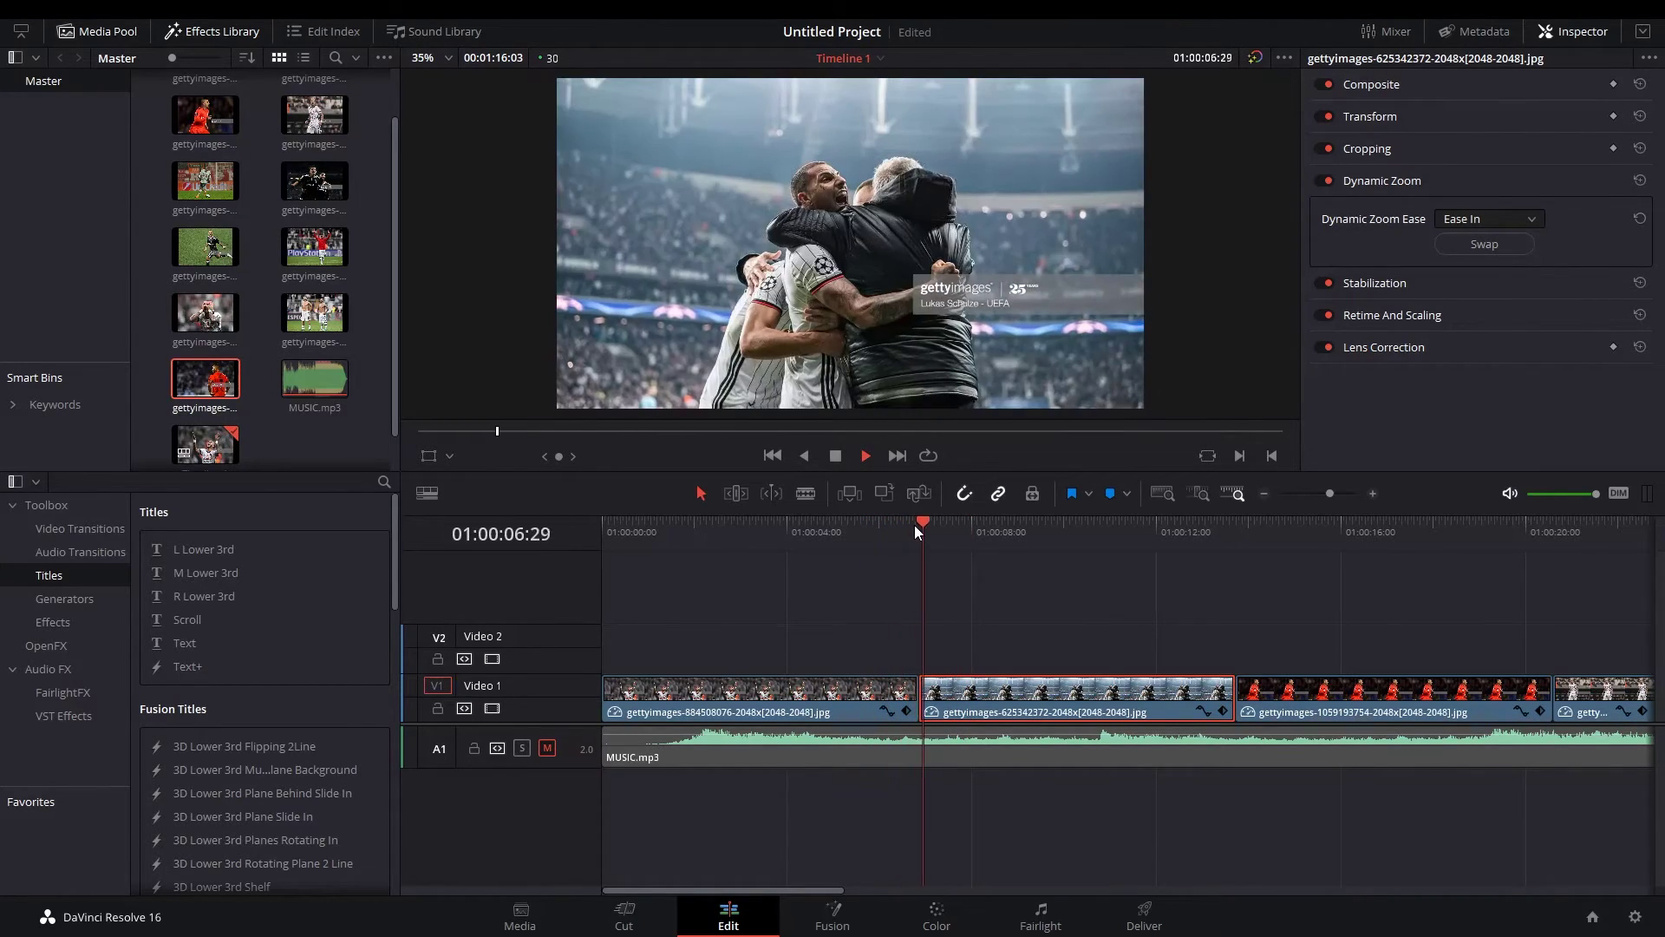
drag(919, 532, 918, 529)
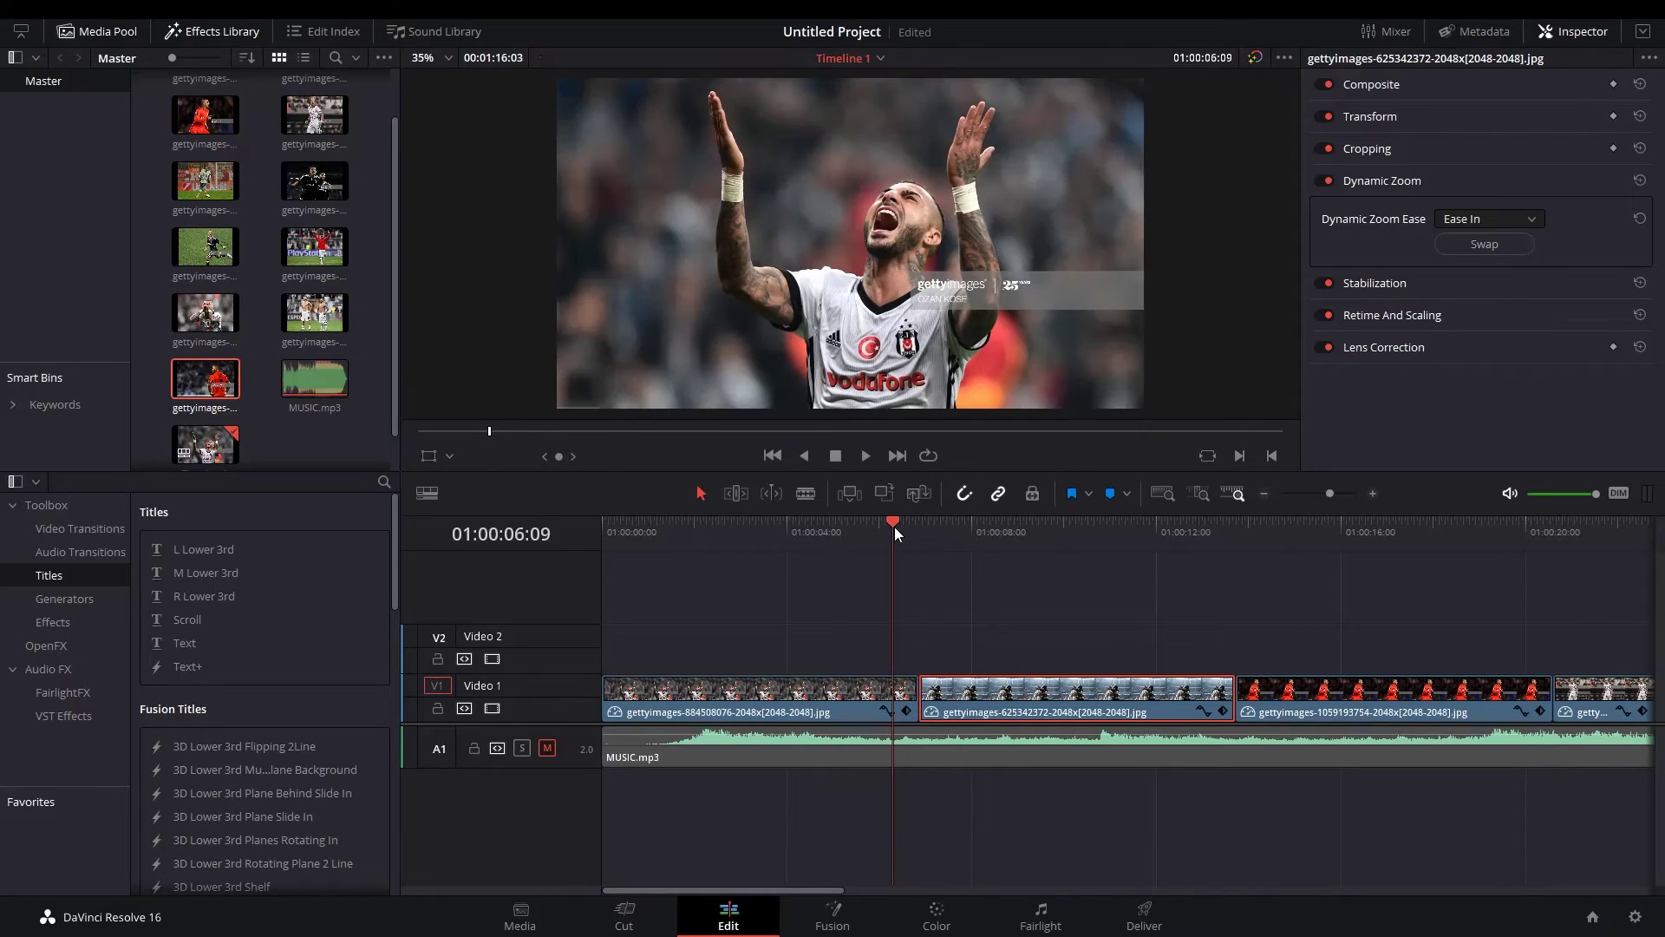
key(space)
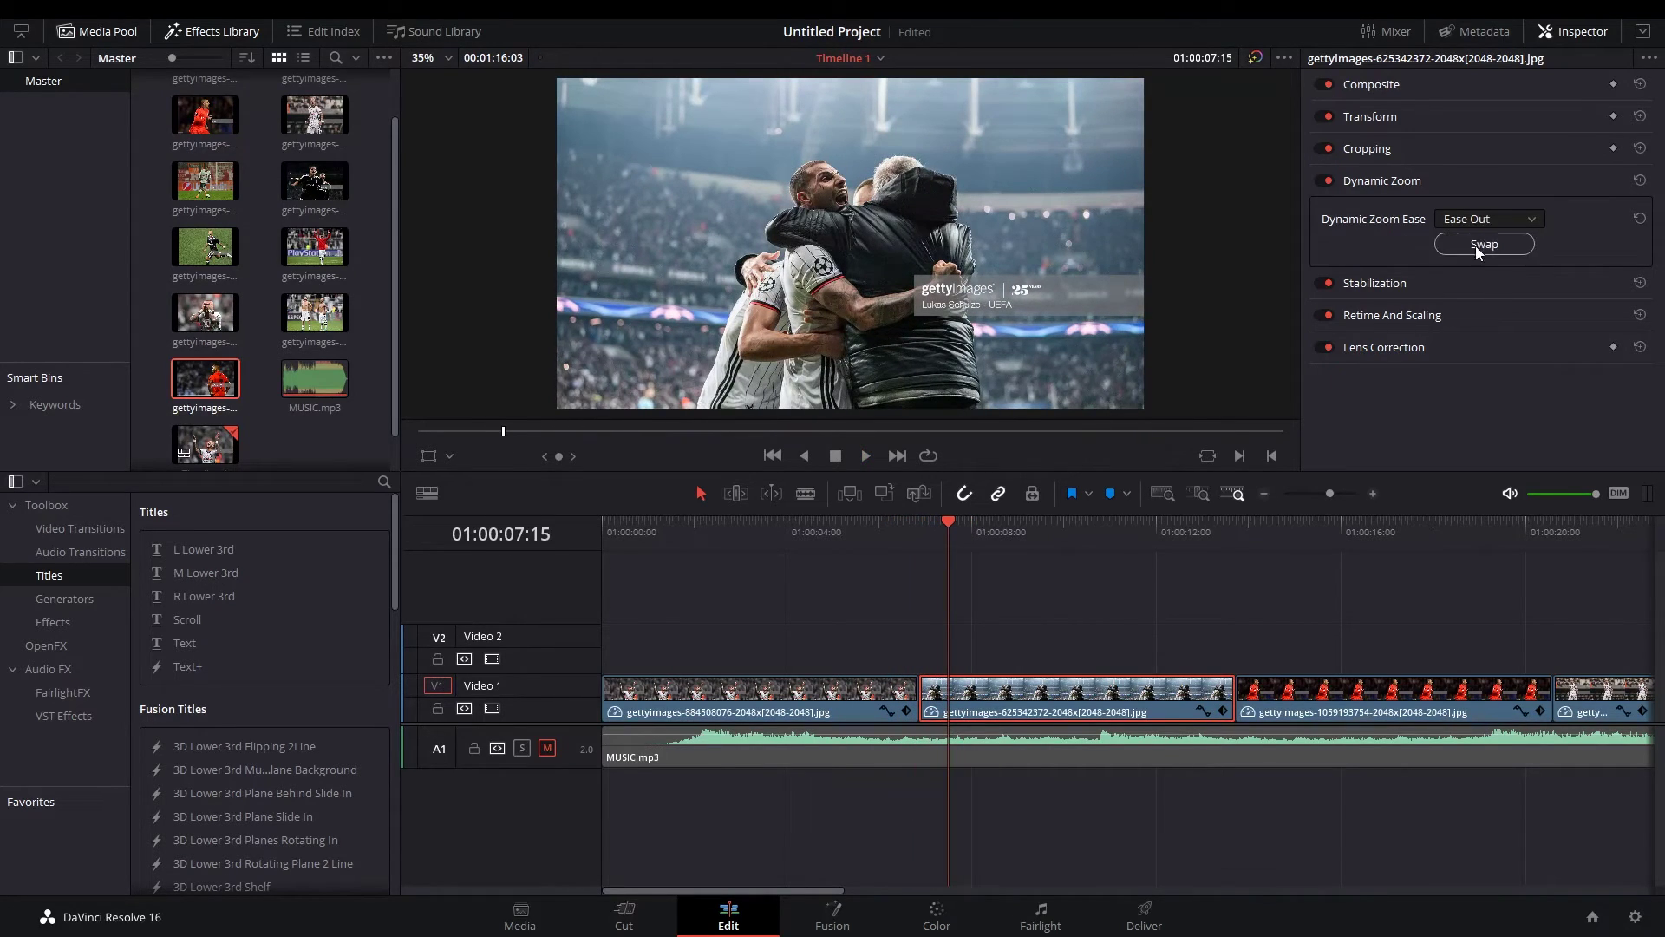
click(899, 534)
key(space)
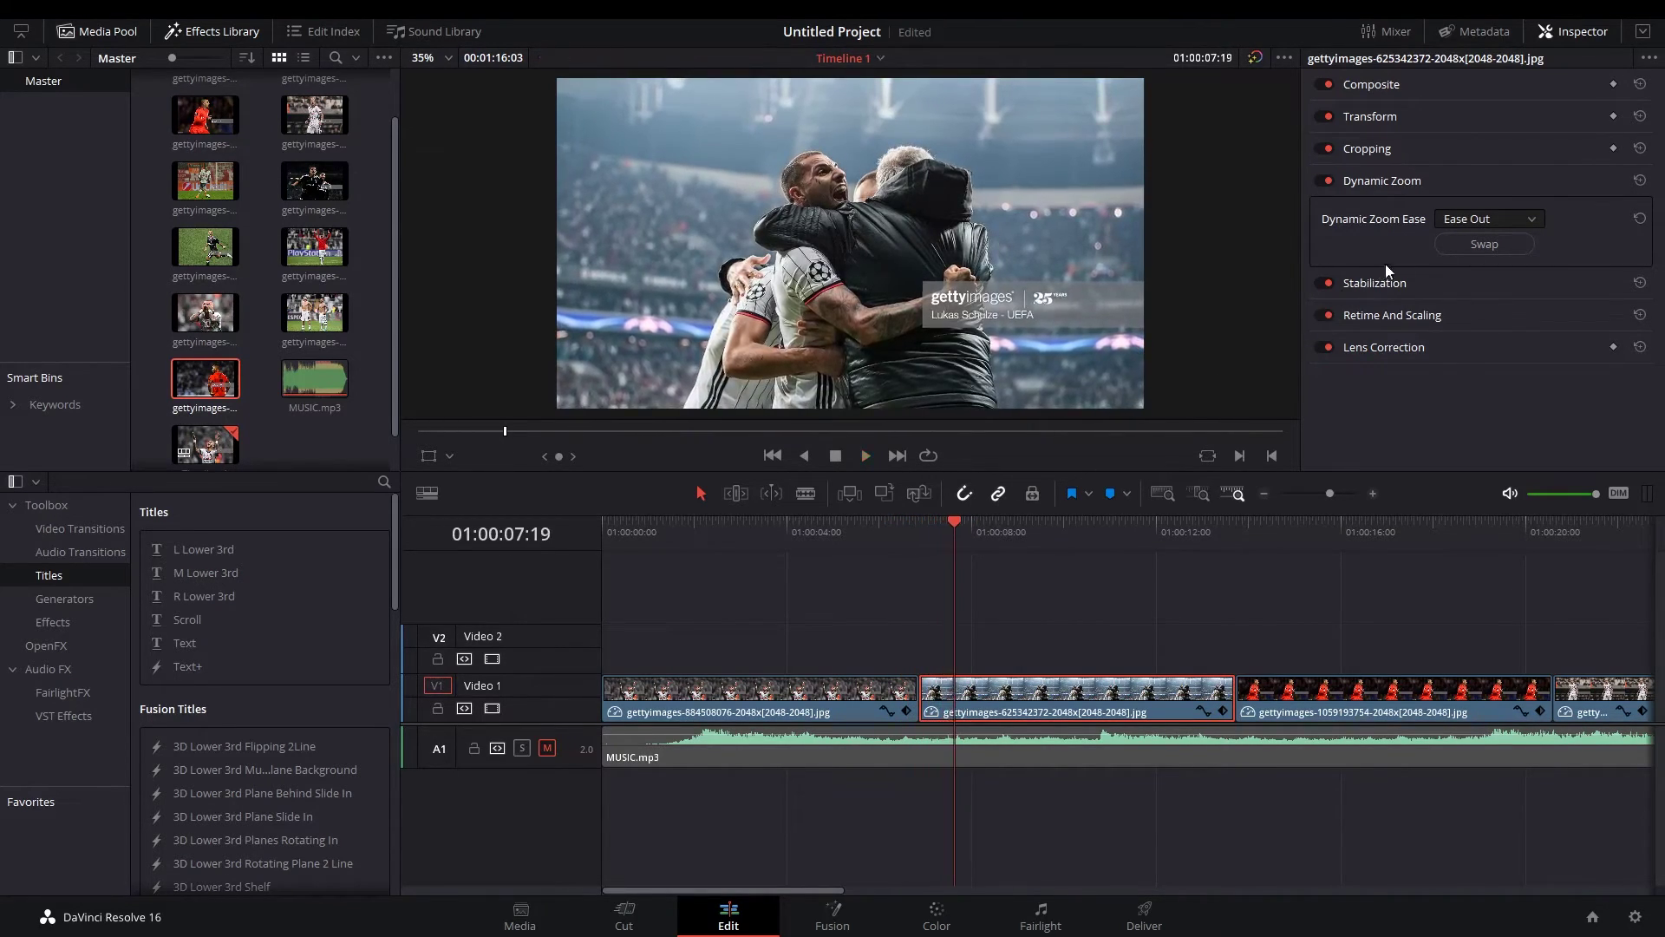
click(843, 537)
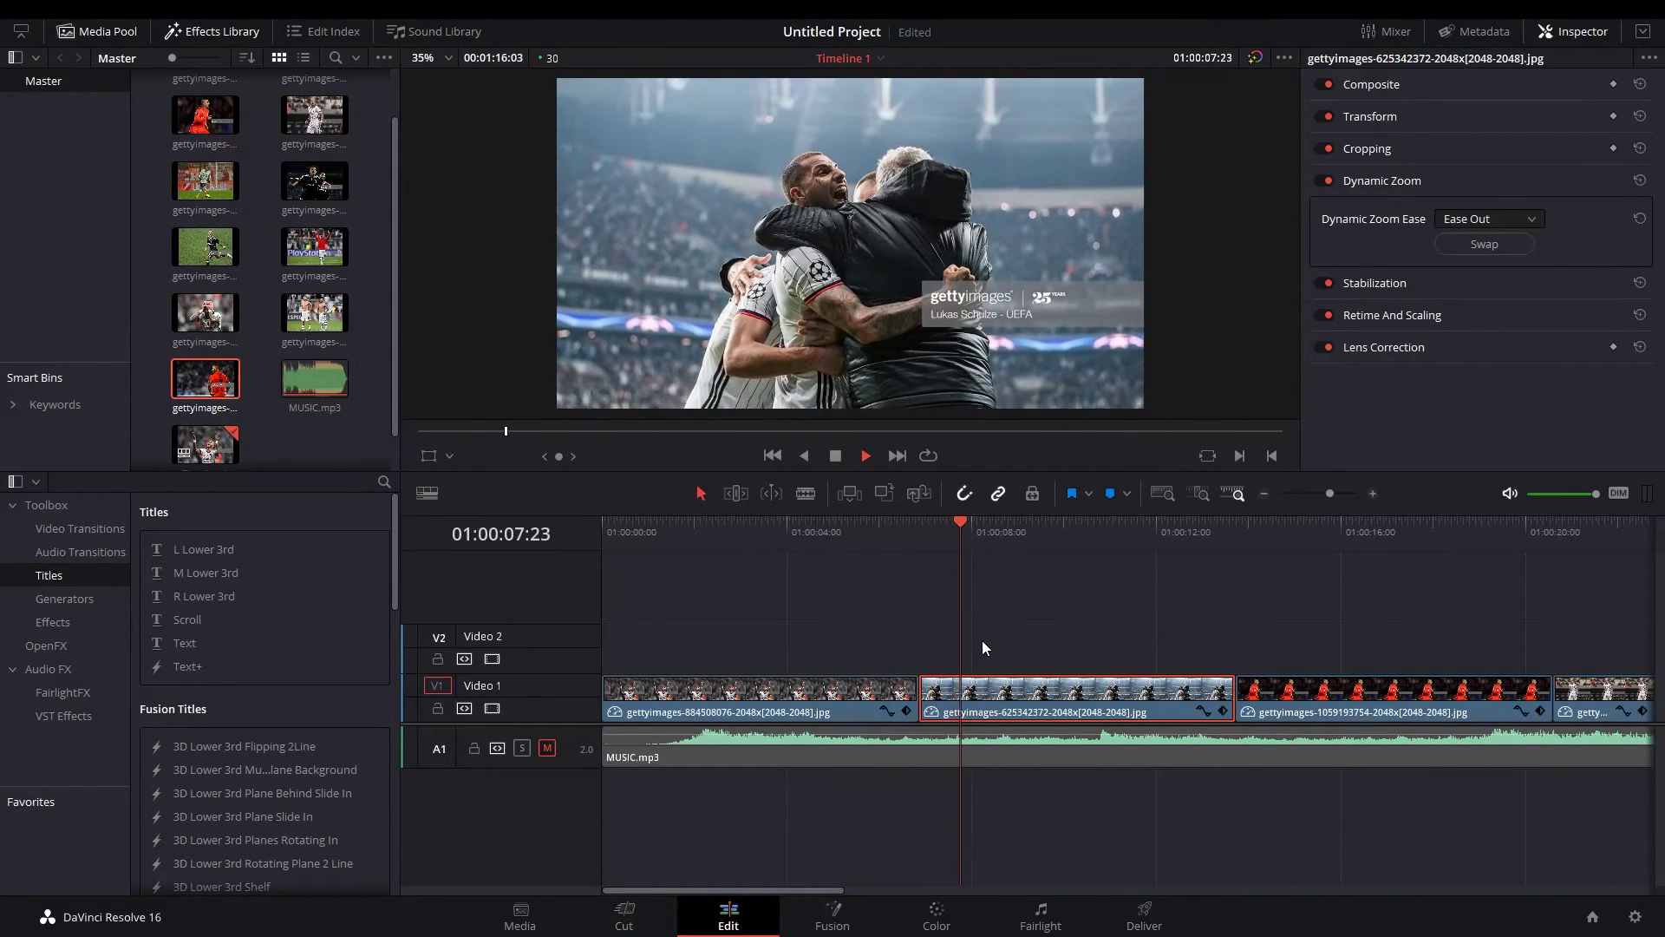
key(ctrl+minus)
Turn on Dynamic Zoom for the third clip with Ease In and Out and the fourth with Ease Out.
click(848, 534)
click(876, 691)
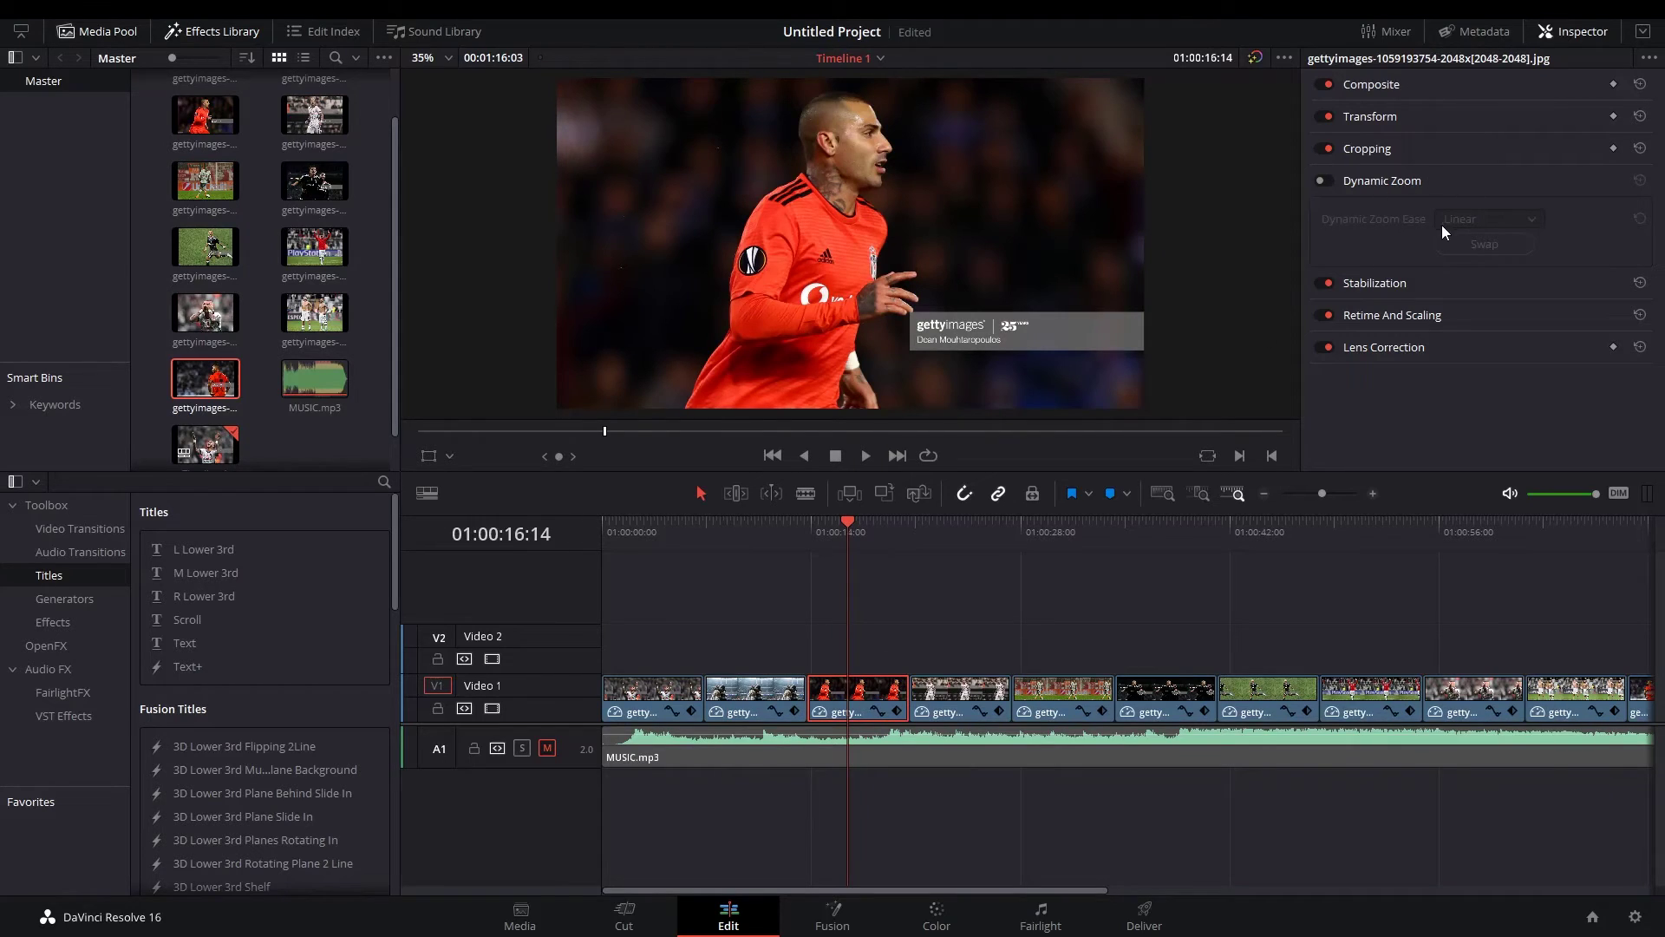
click(1320, 180)
click(1523, 218)
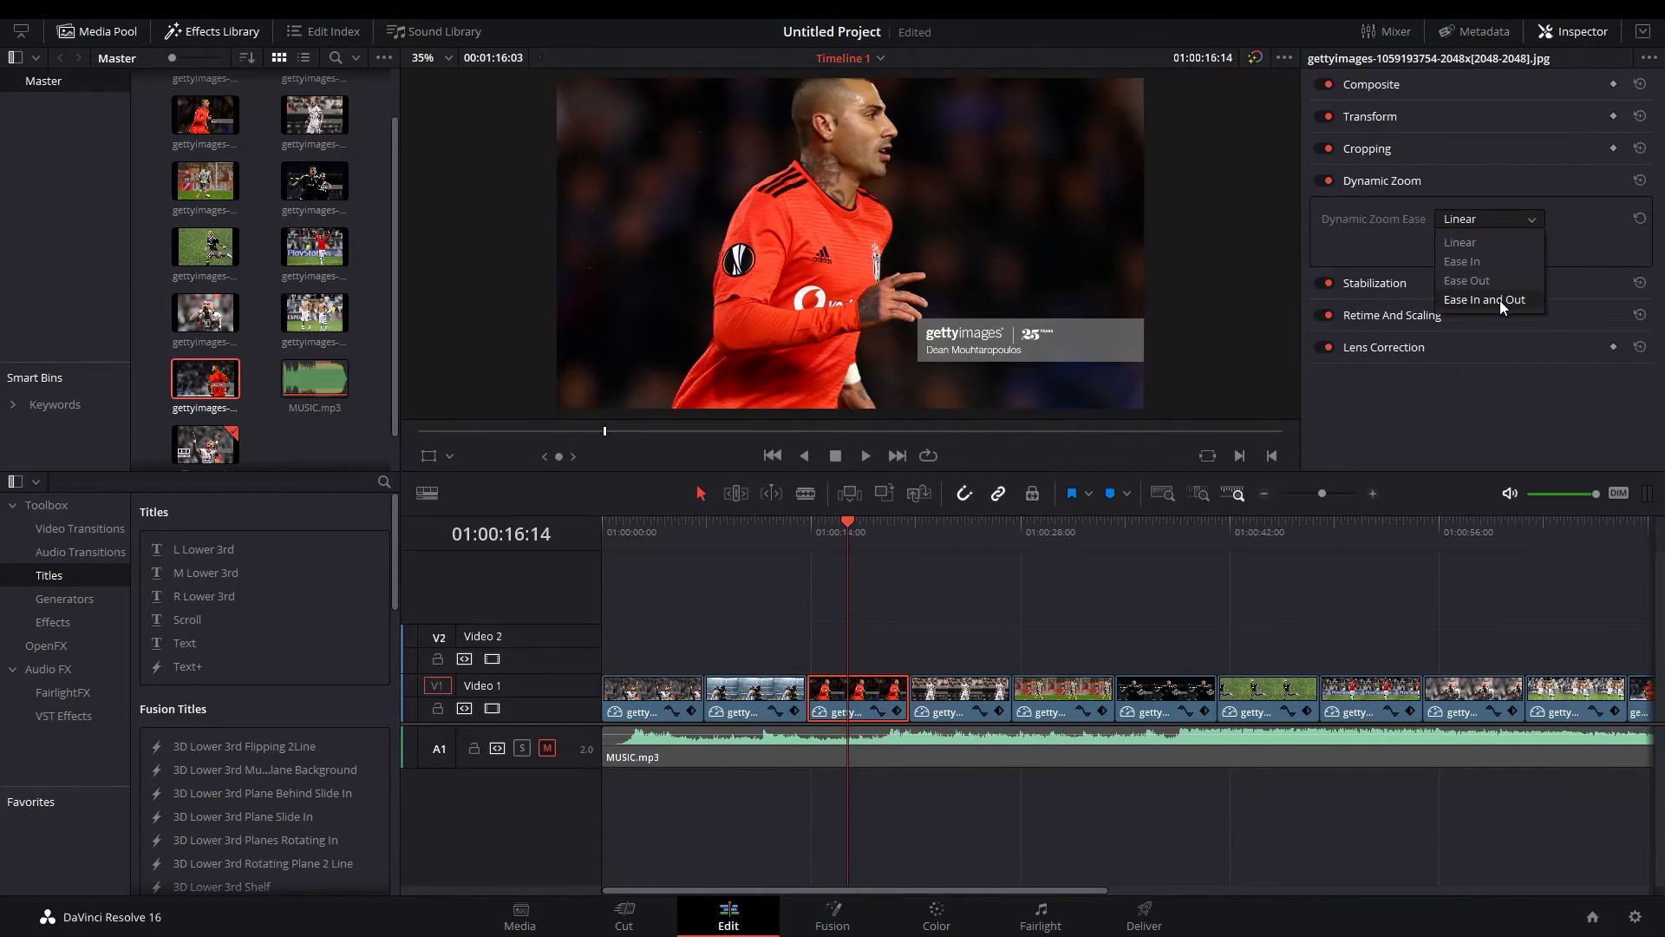
click(1485, 274)
click(979, 689)
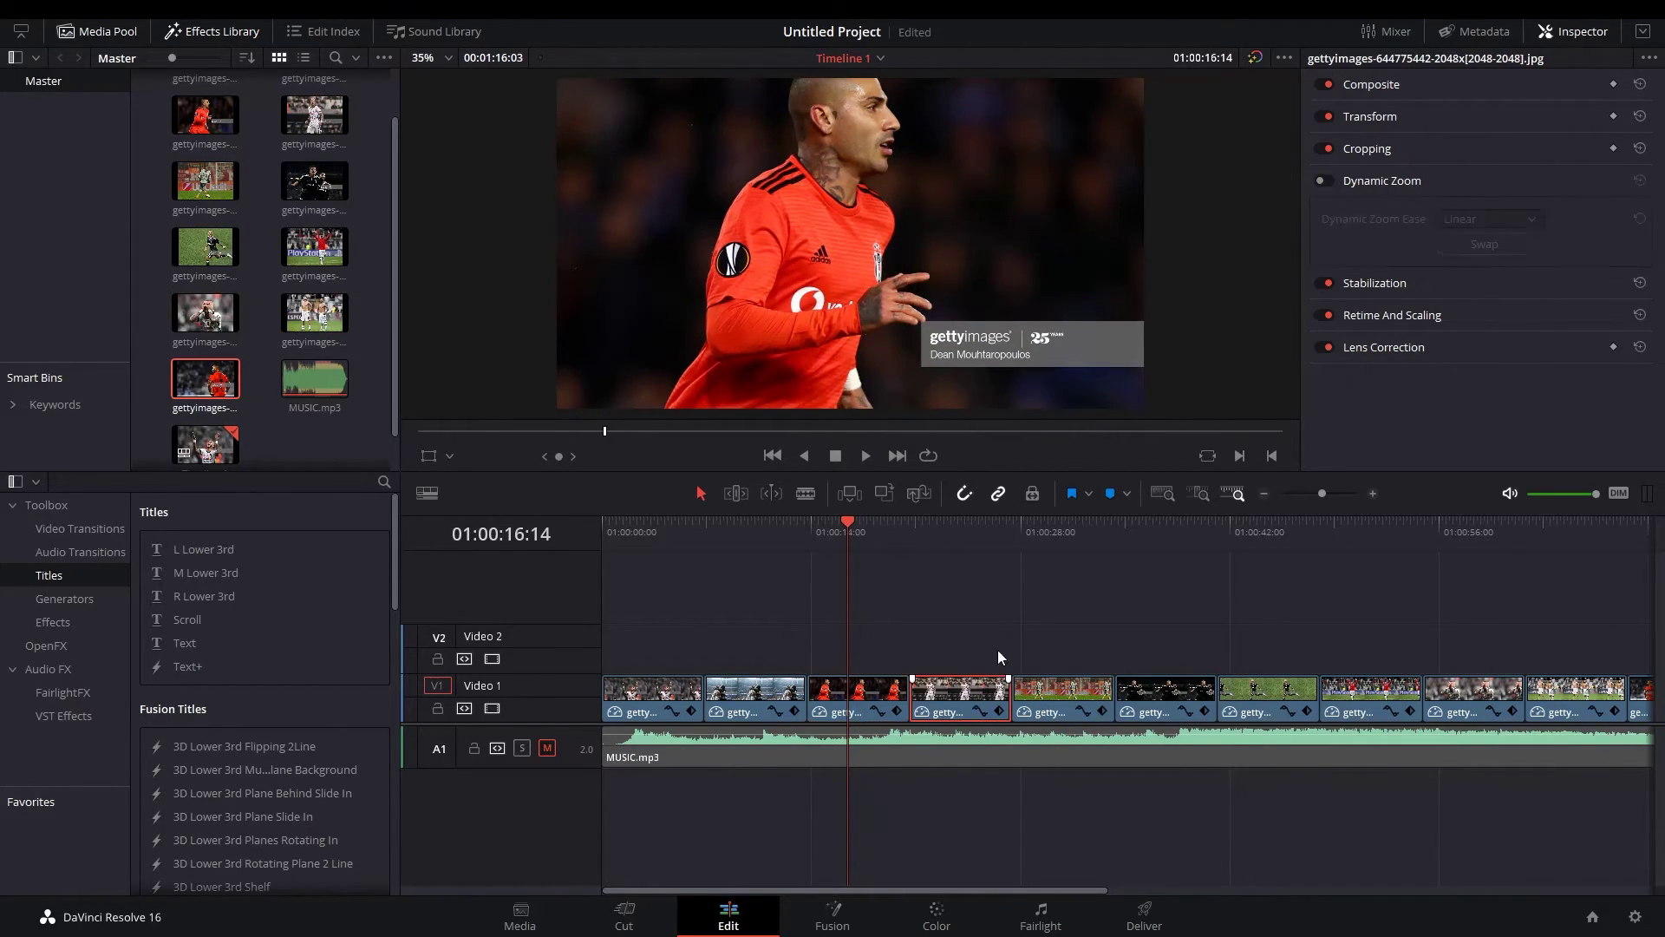
click(1322, 181)
click(1488, 218)
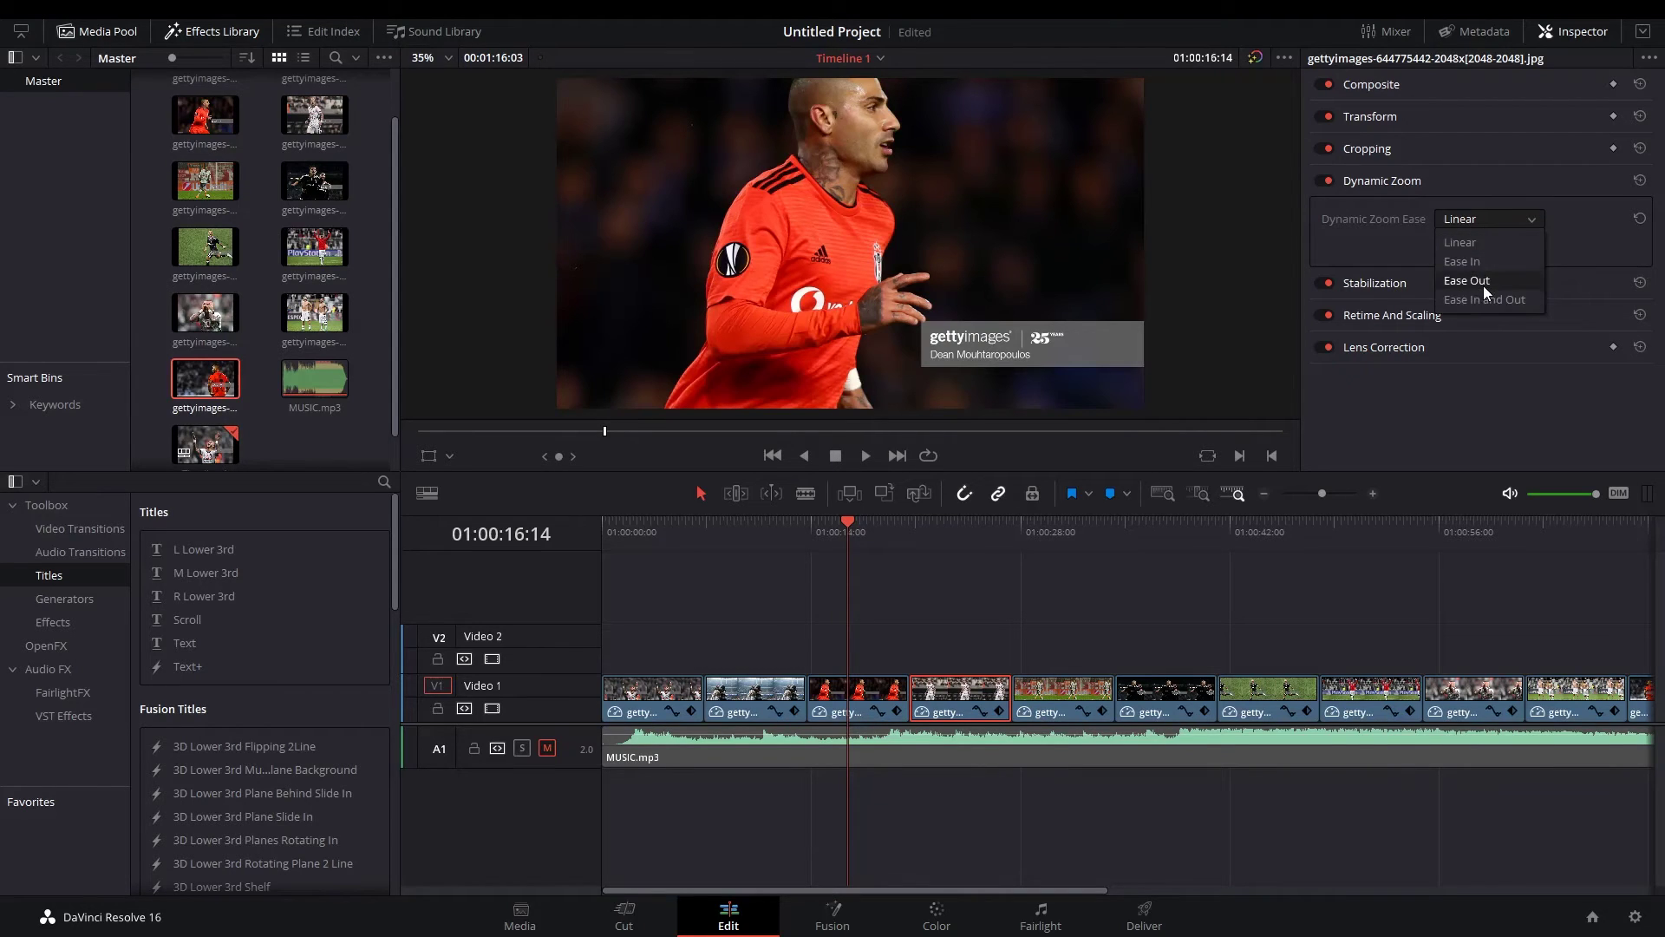
click(1483, 285)
Enable Dynamic Zoom with Ease In and Out on the fifth and sixth photo clips.
click(1058, 545)
click(1060, 687)
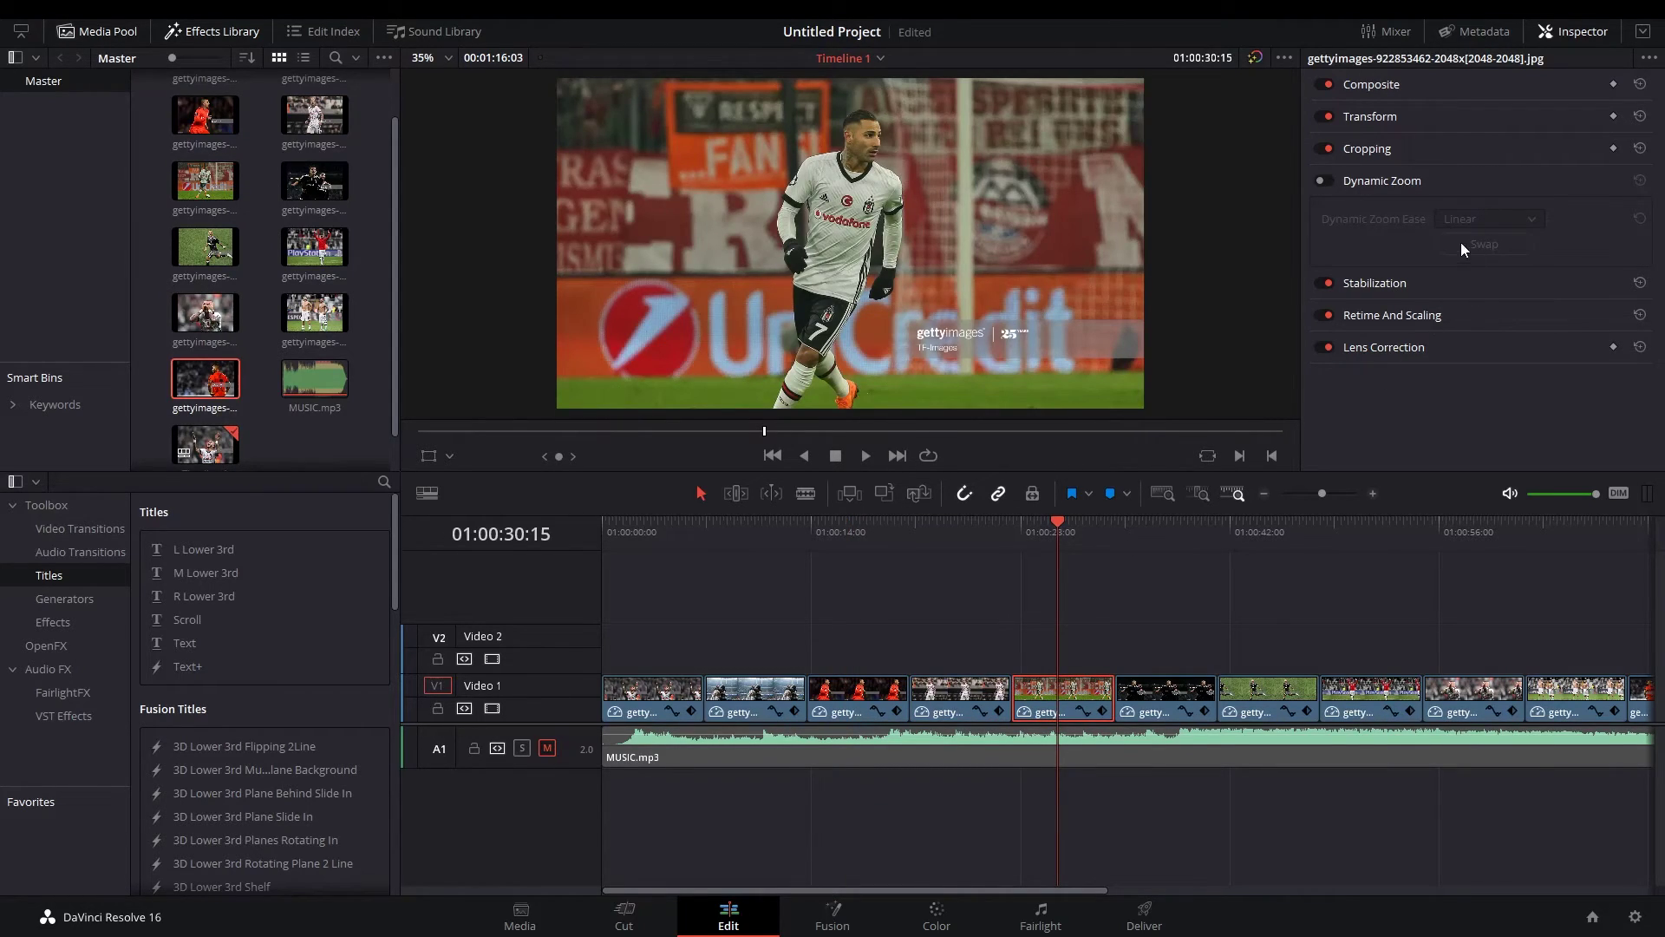
click(1322, 181)
click(1485, 219)
click(1483, 299)
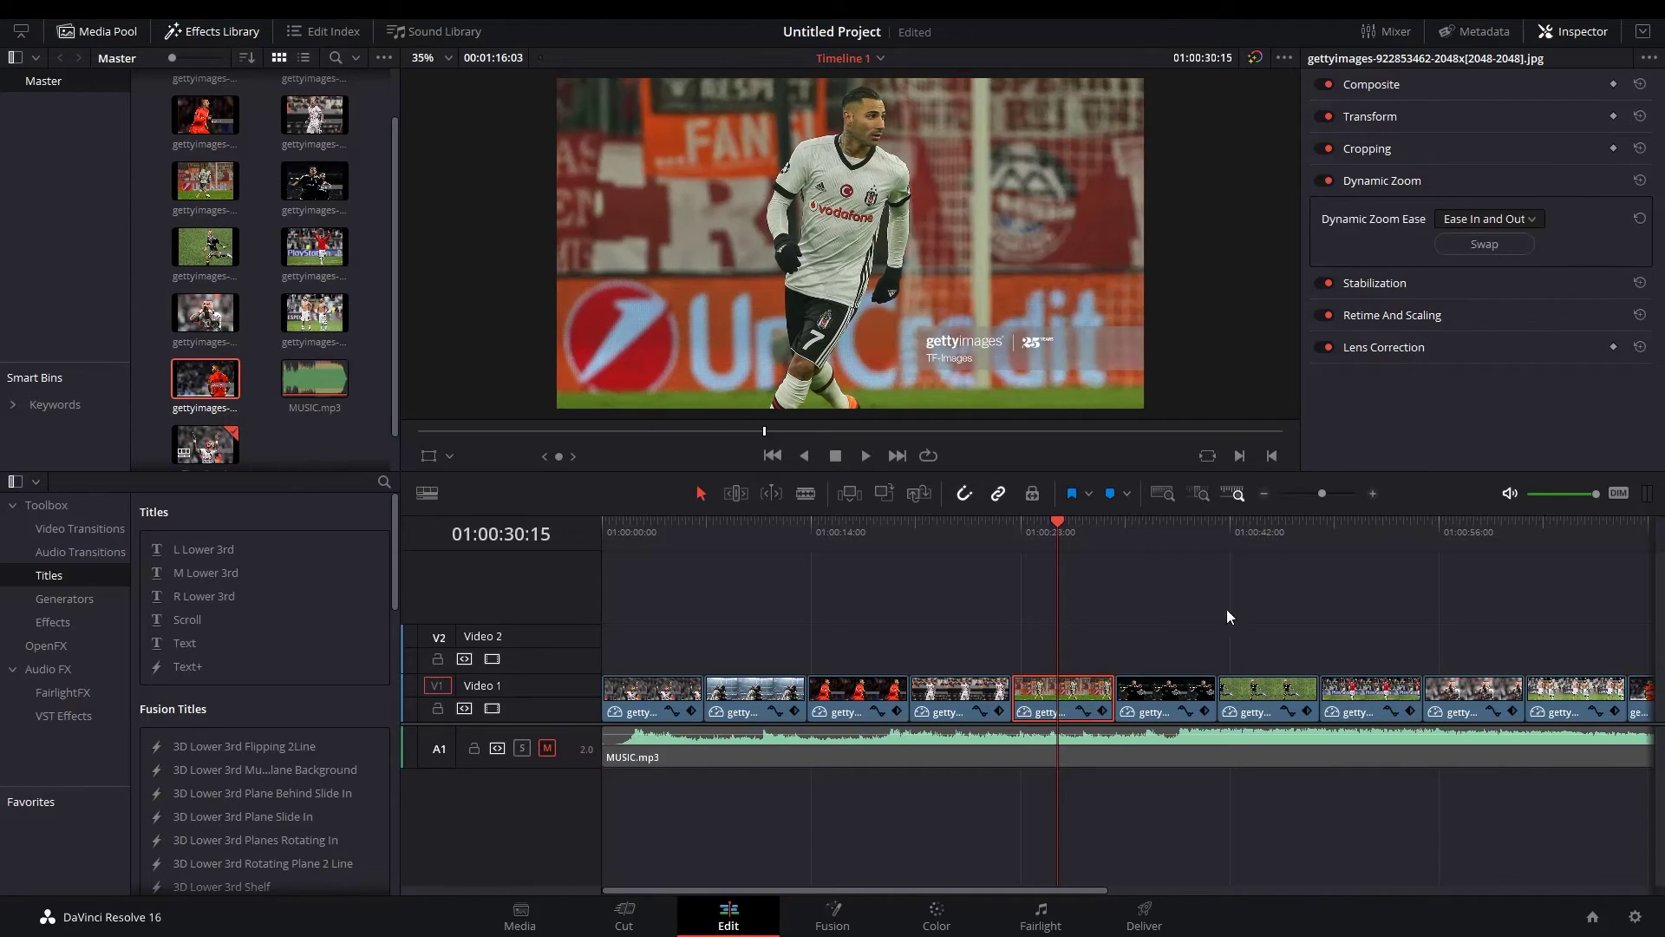
click(1206, 694)
click(1322, 180)
click(1464, 222)
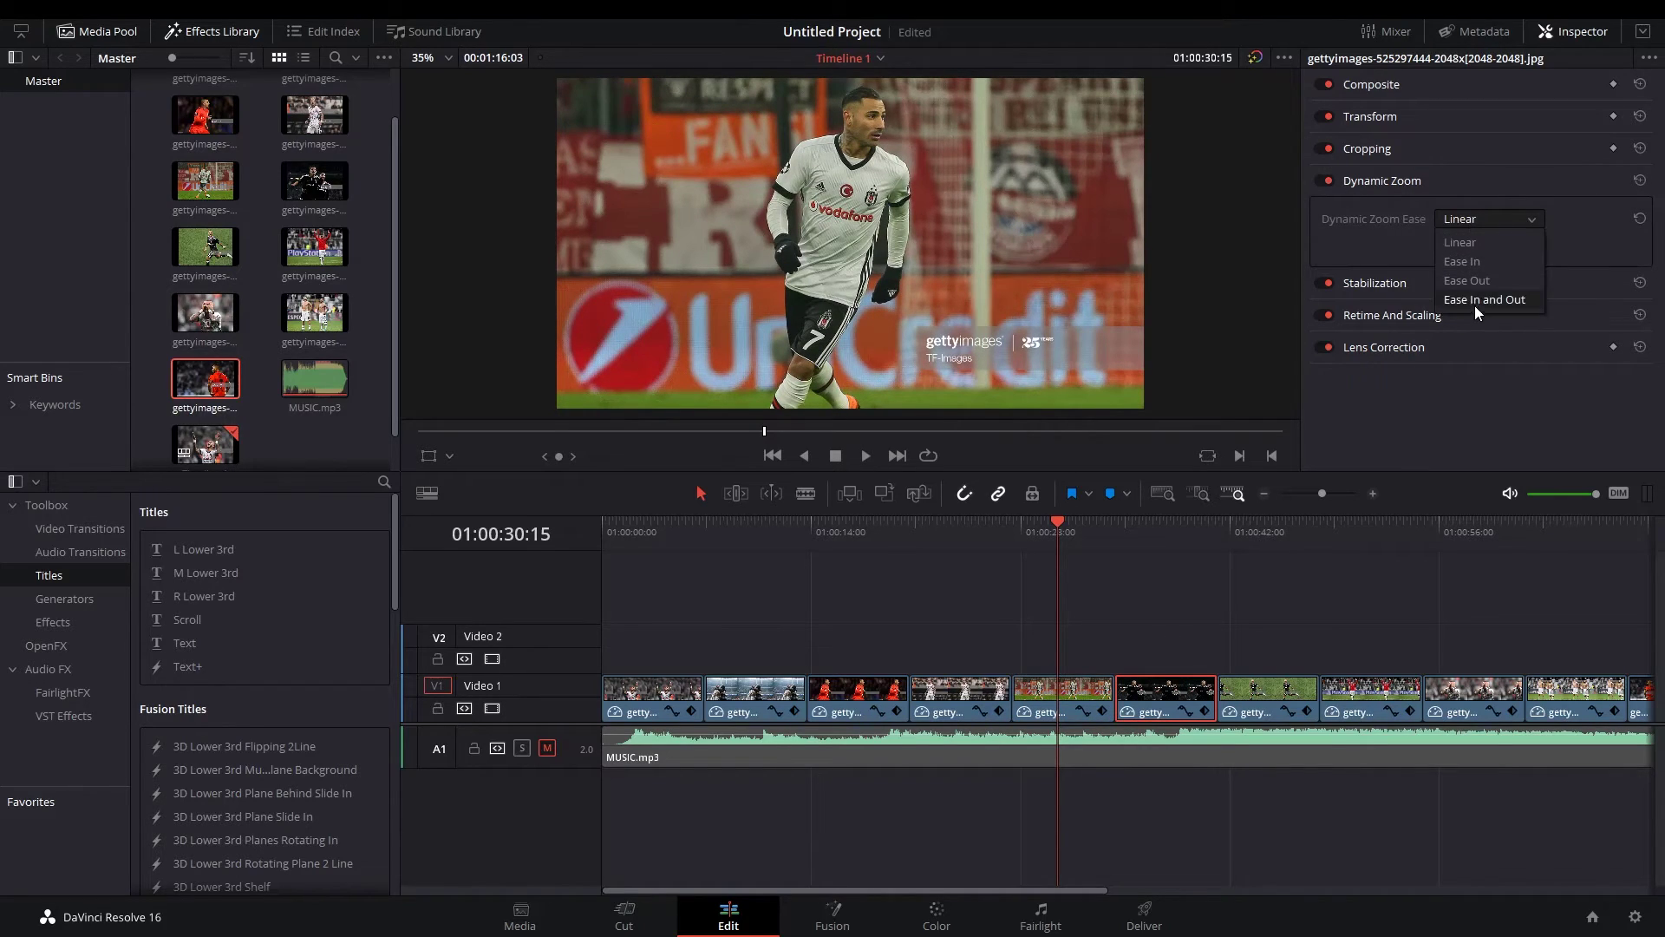
click(1475, 306)
Enable Dynamic Zoom with Ease In and Out on the next two photo clips.
click(1277, 704)
click(1322, 181)
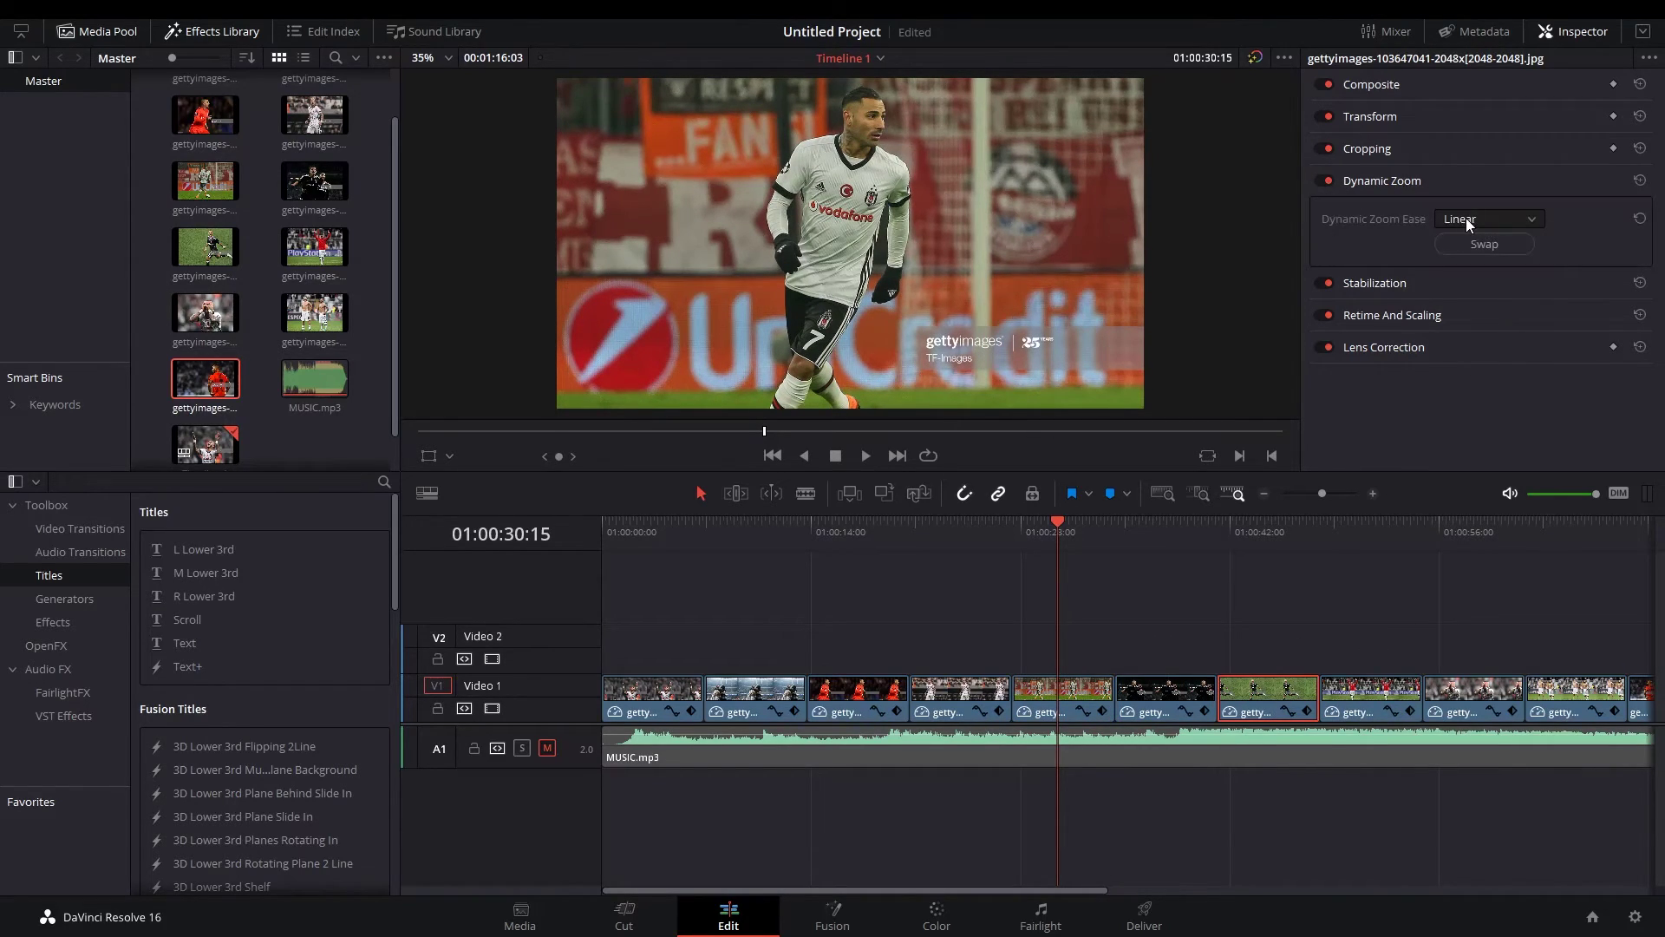
click(1466, 217)
click(1496, 300)
click(1371, 707)
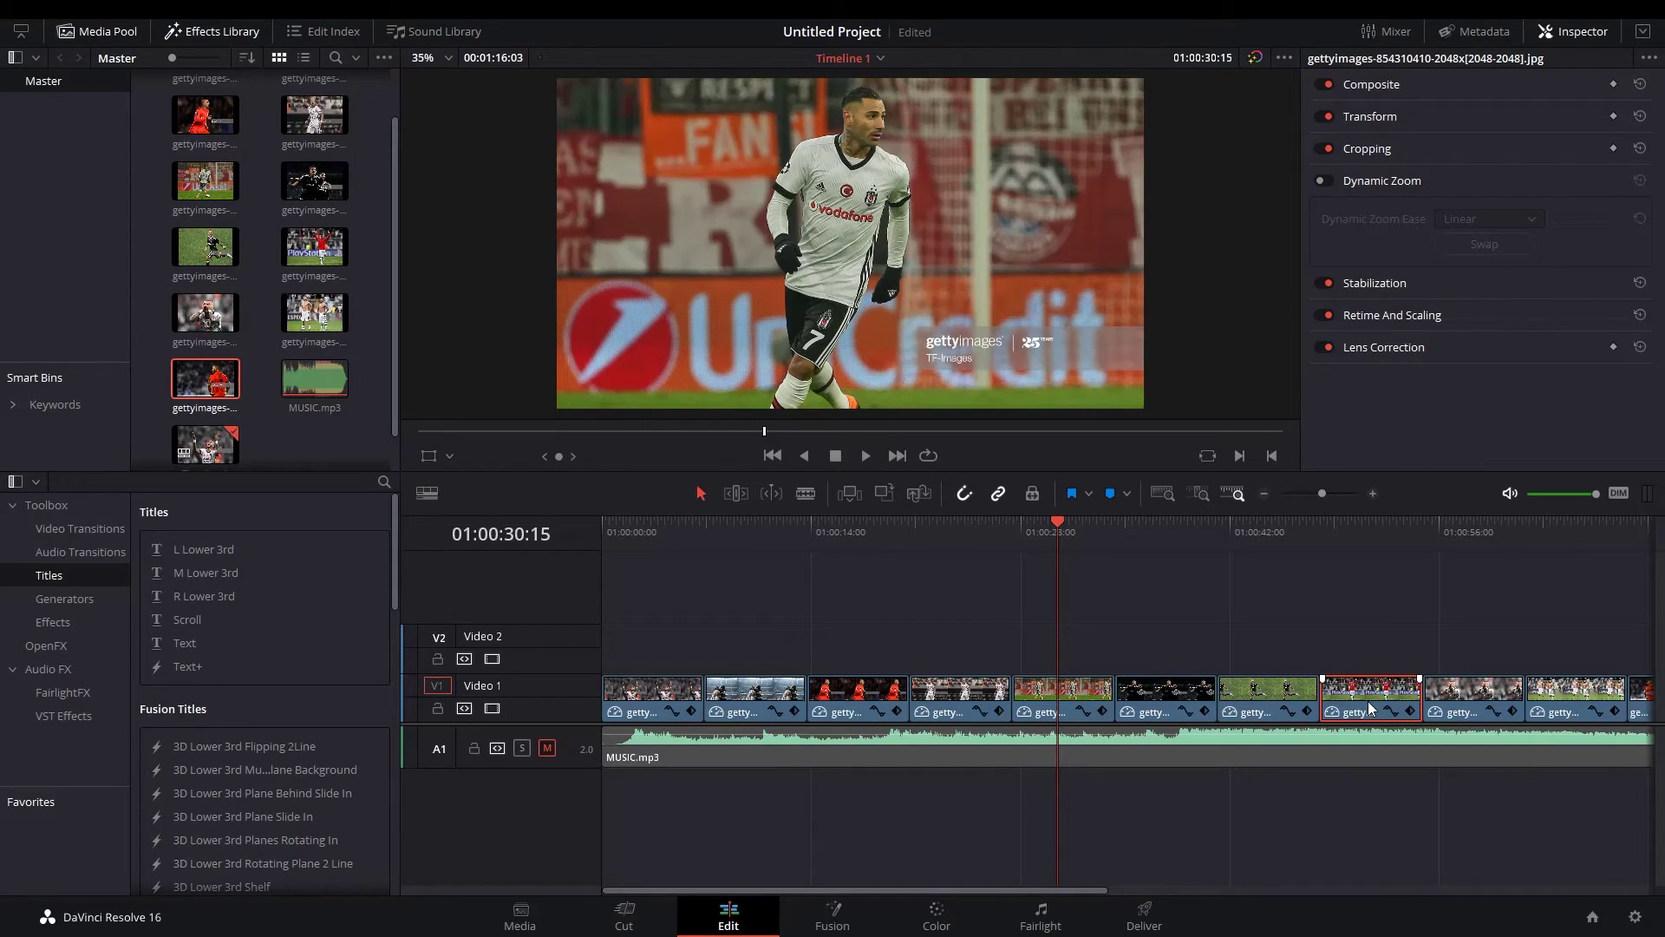
click(1323, 182)
click(1513, 222)
click(1485, 299)
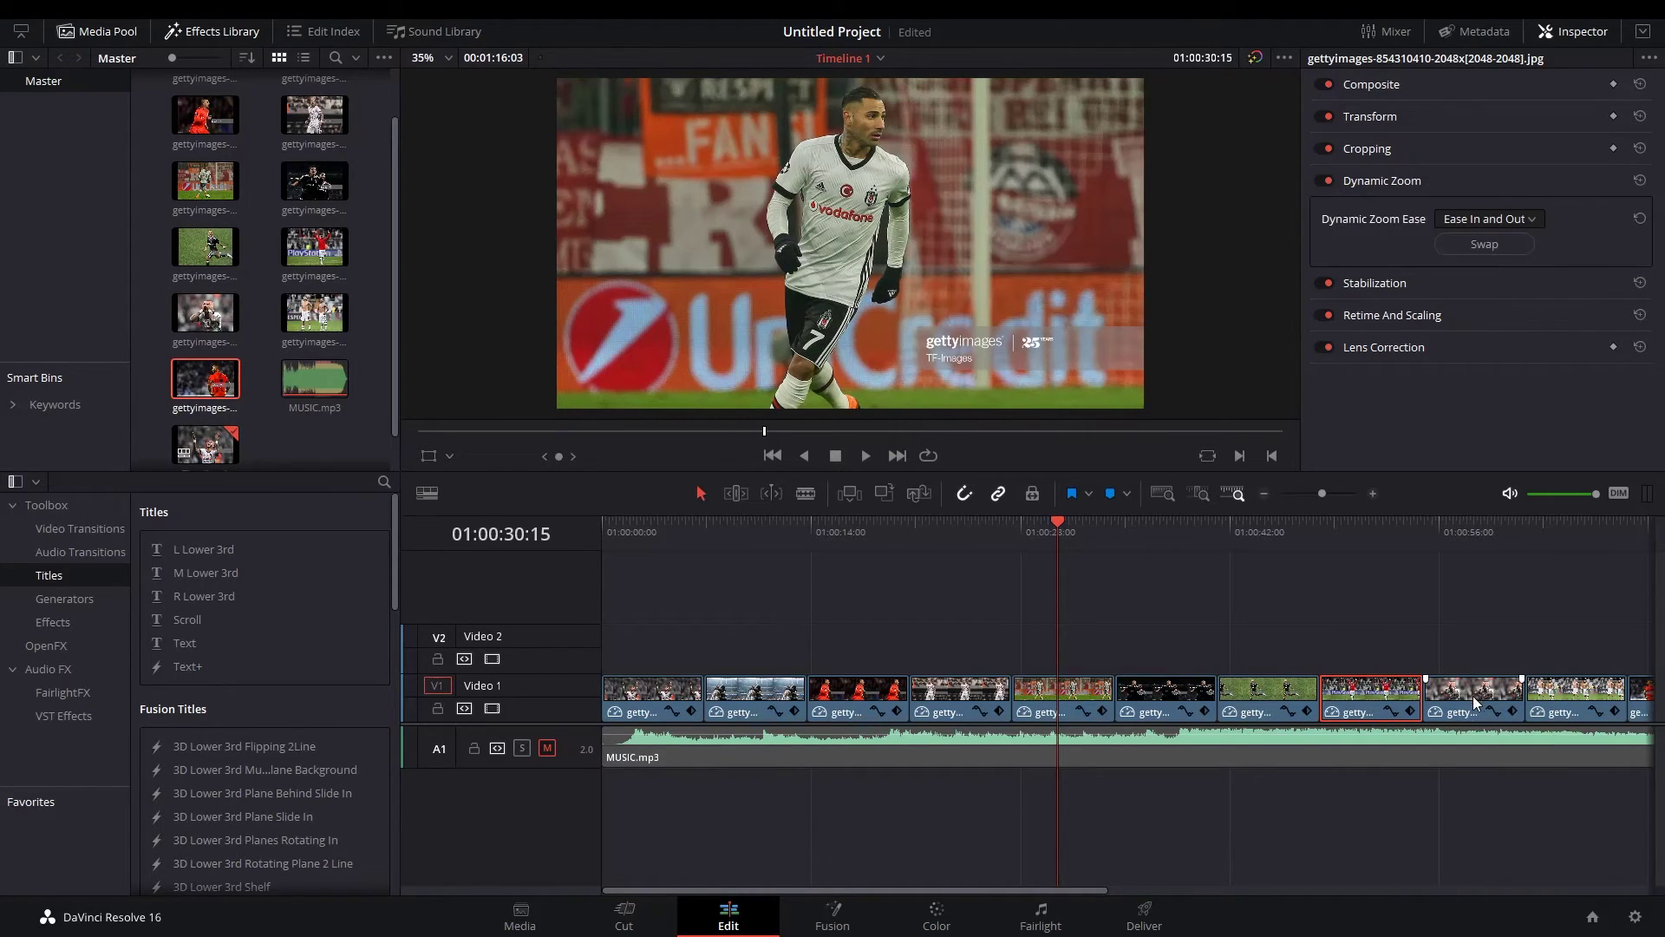
Give the following clip Ease In and Out Dynamic Zoom, briefly hiding and restoring the Inspector.
click(1474, 702)
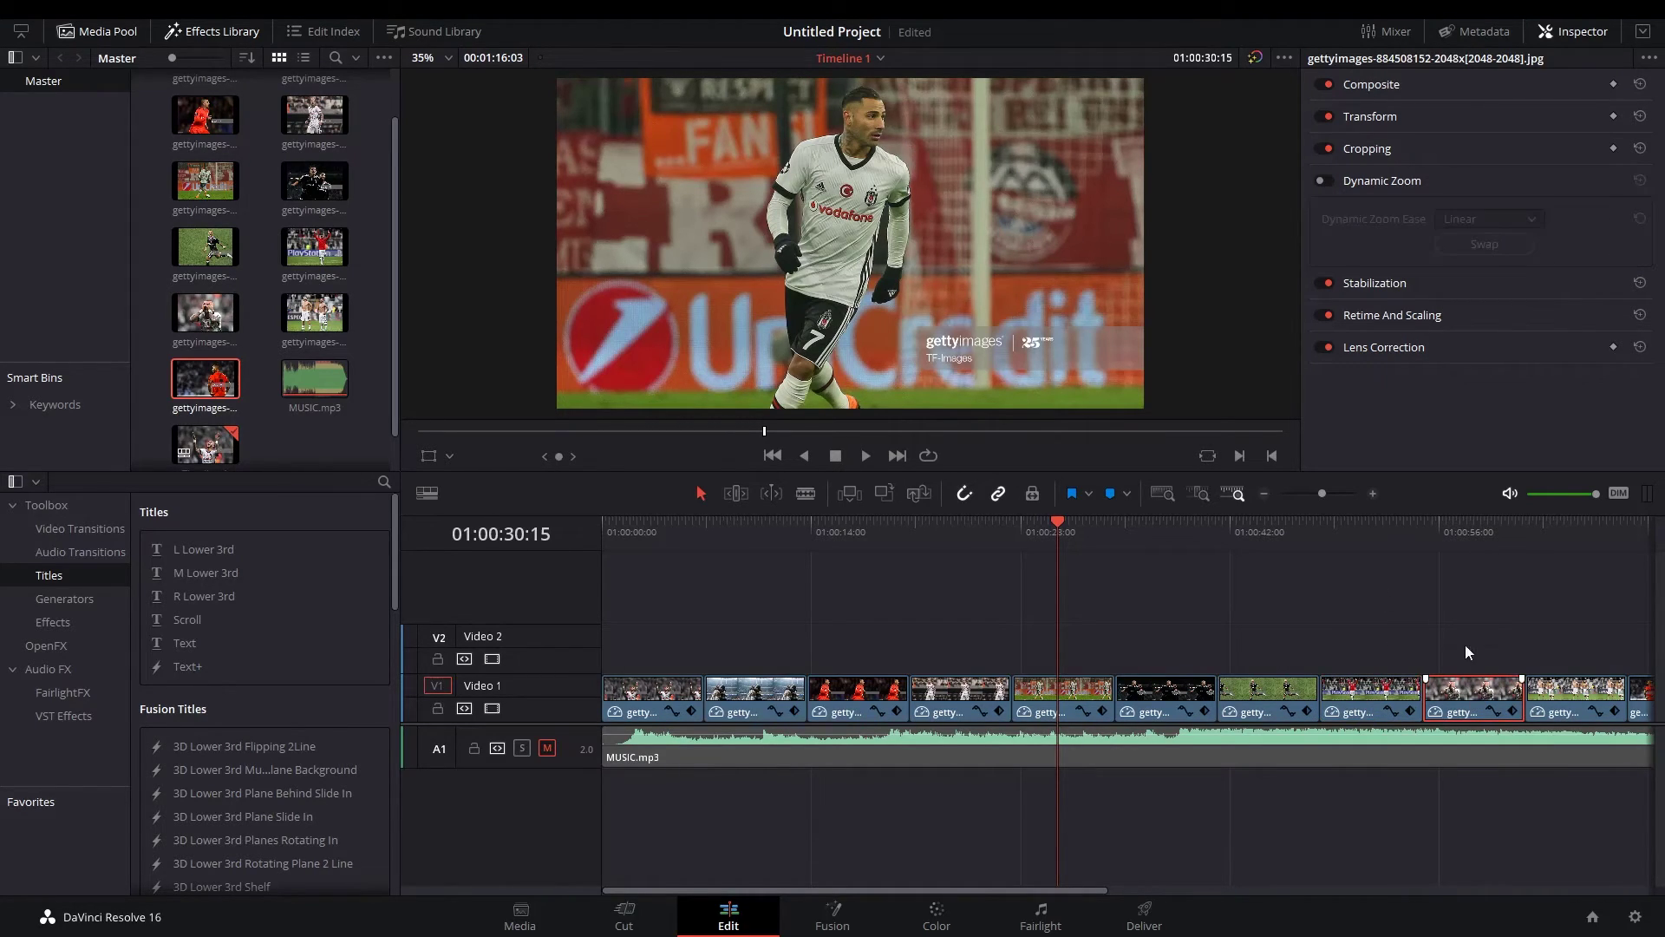
click(1320, 181)
click(1475, 219)
click(1480, 294)
click(1594, 34)
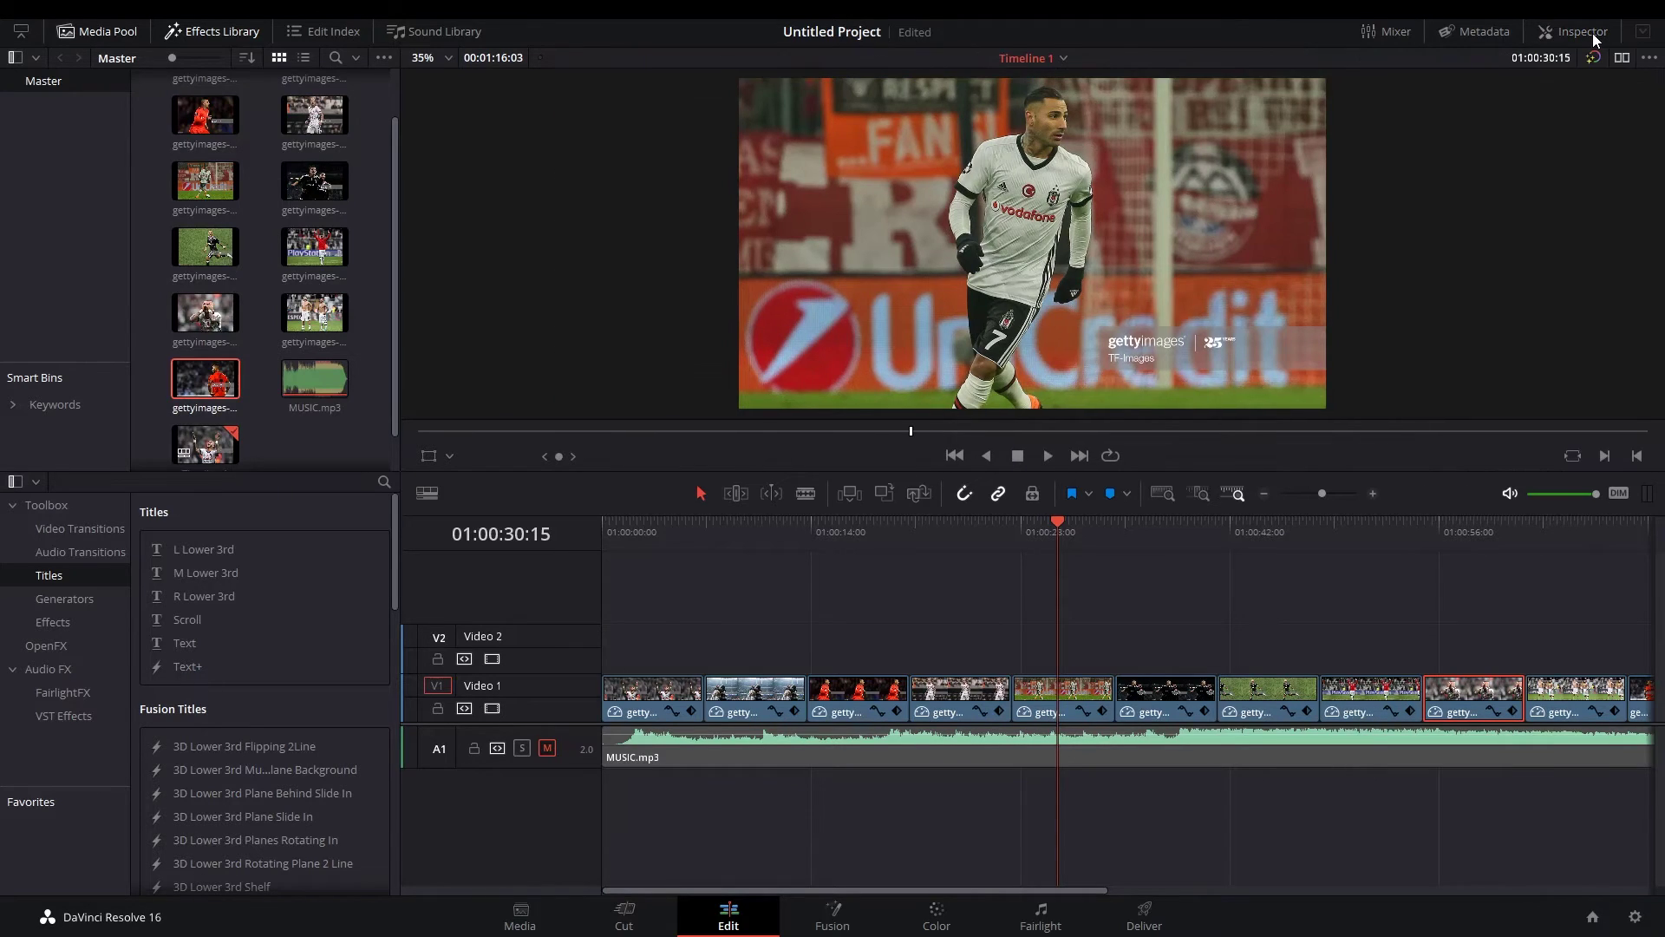
click(1592, 33)
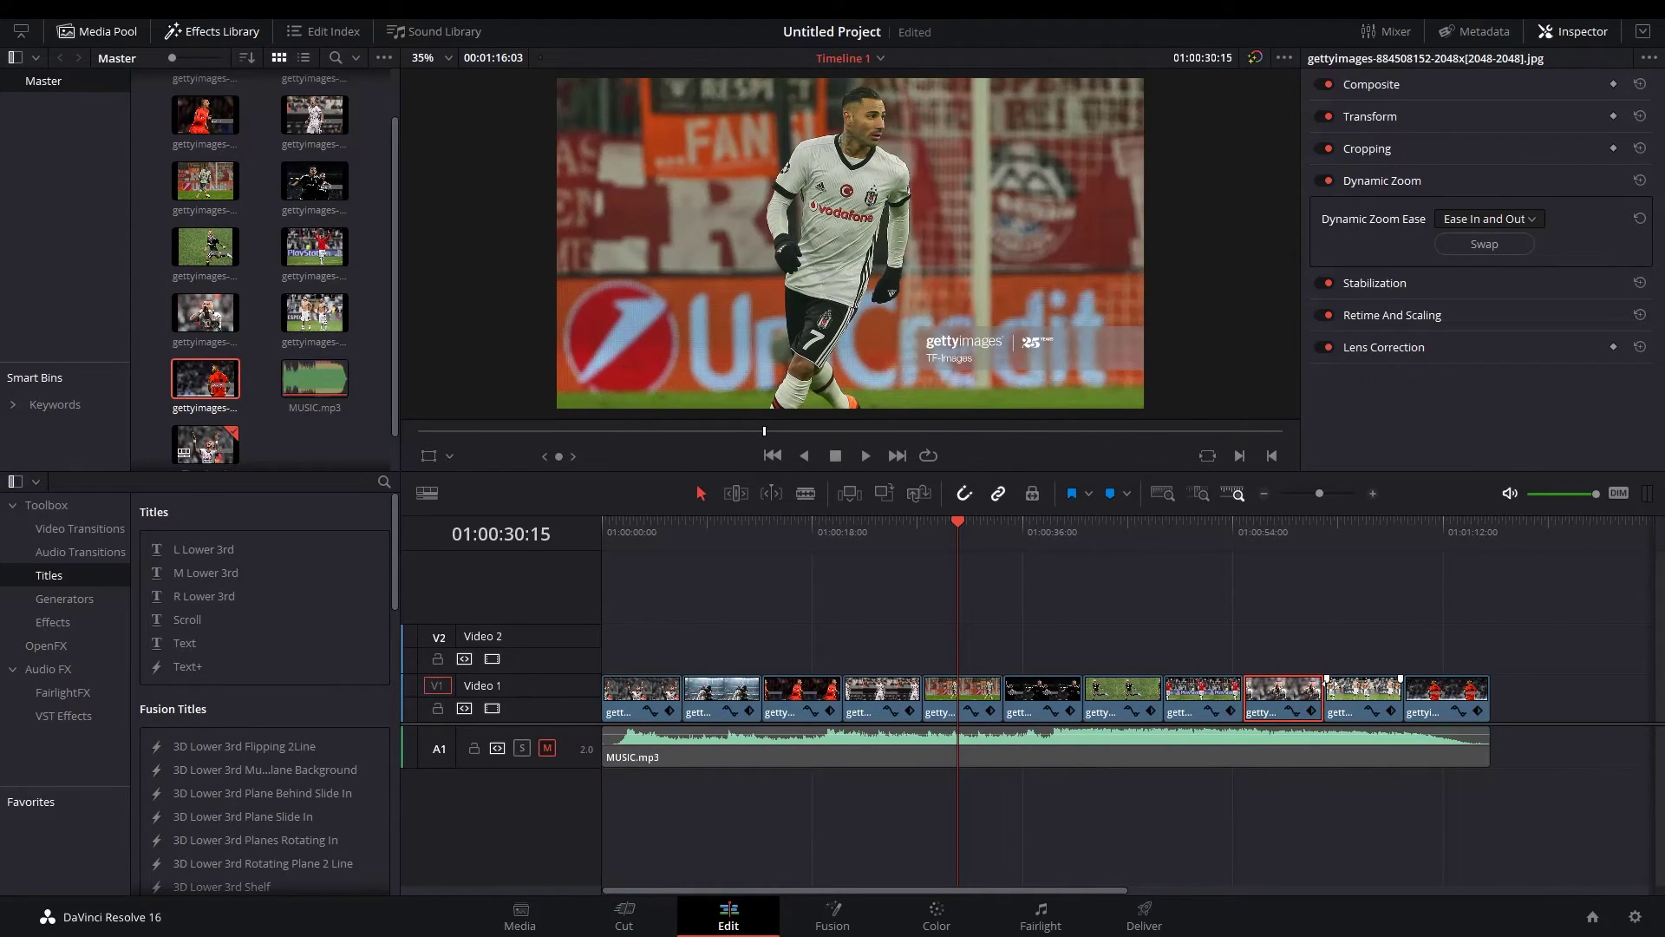
Give the next clip Ease In and Out zoom, enable Dynamic Zoom on the last clip, and rewind.
click(1370, 692)
click(1321, 180)
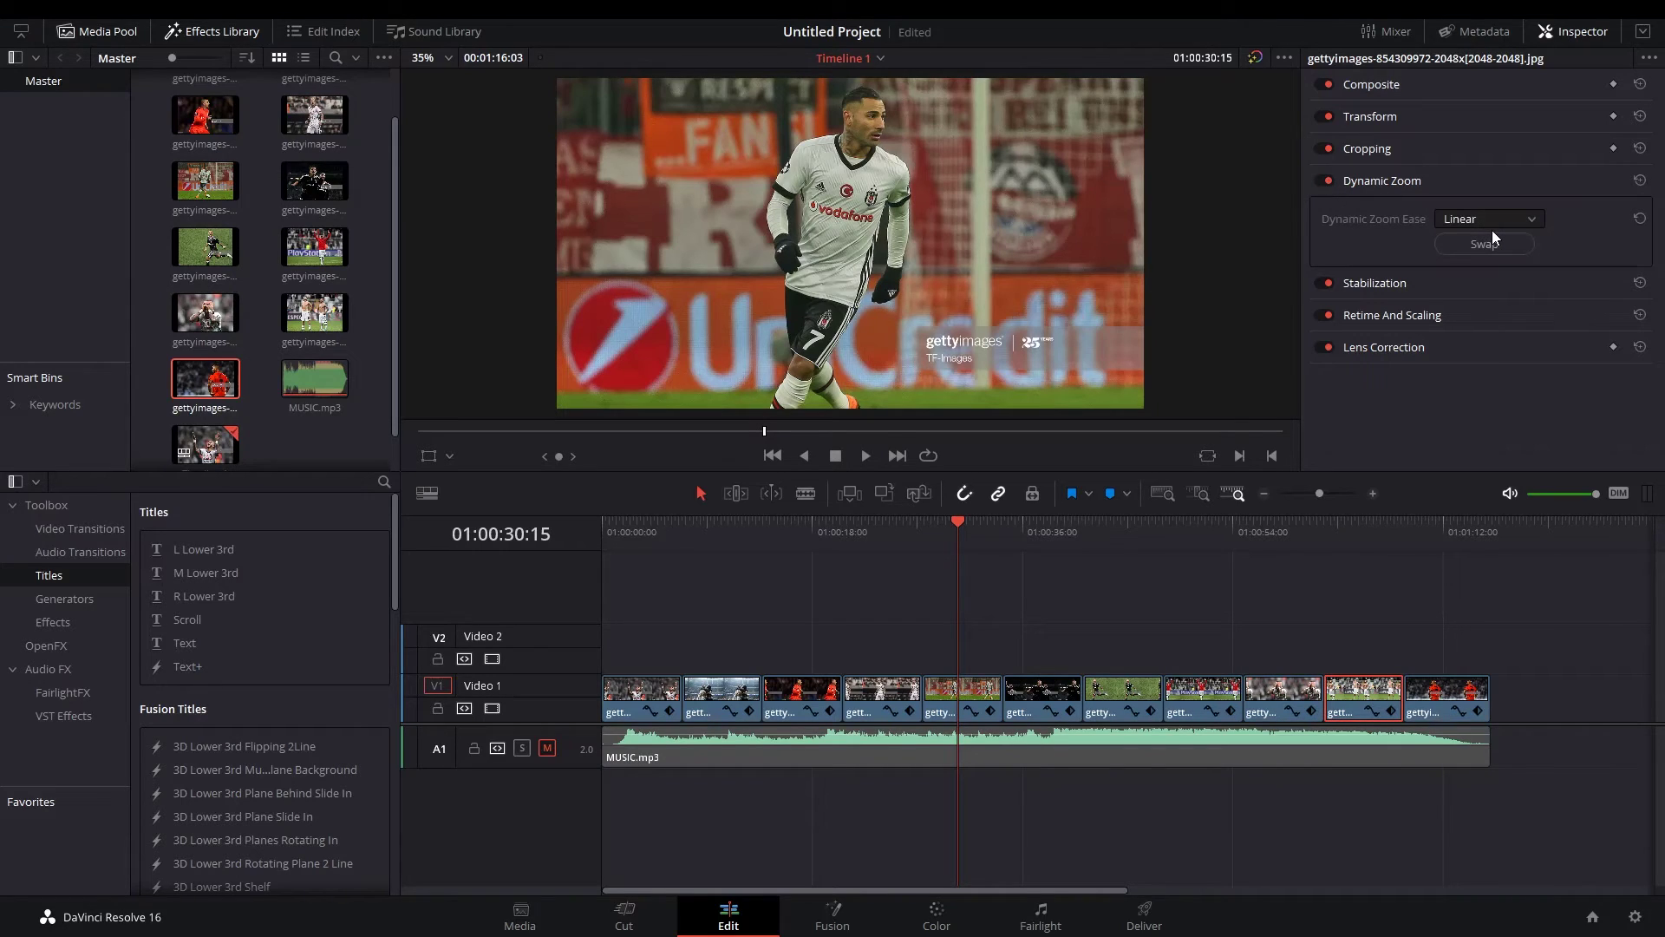
click(1505, 221)
click(1503, 298)
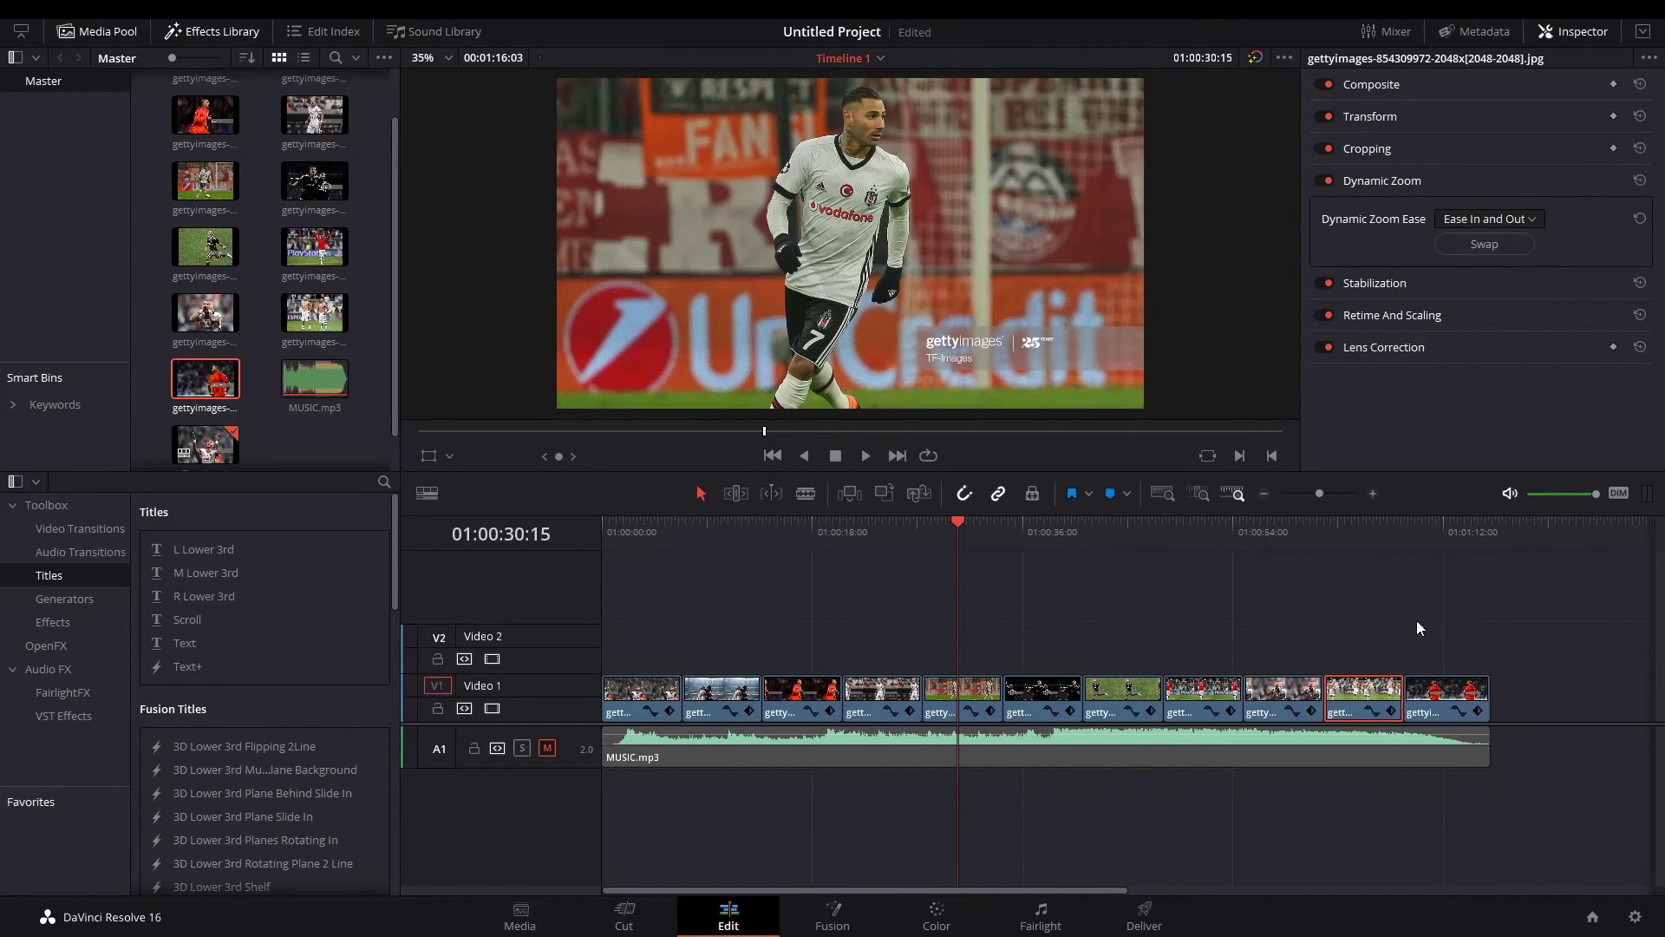
click(1429, 693)
click(1509, 219)
click(1475, 241)
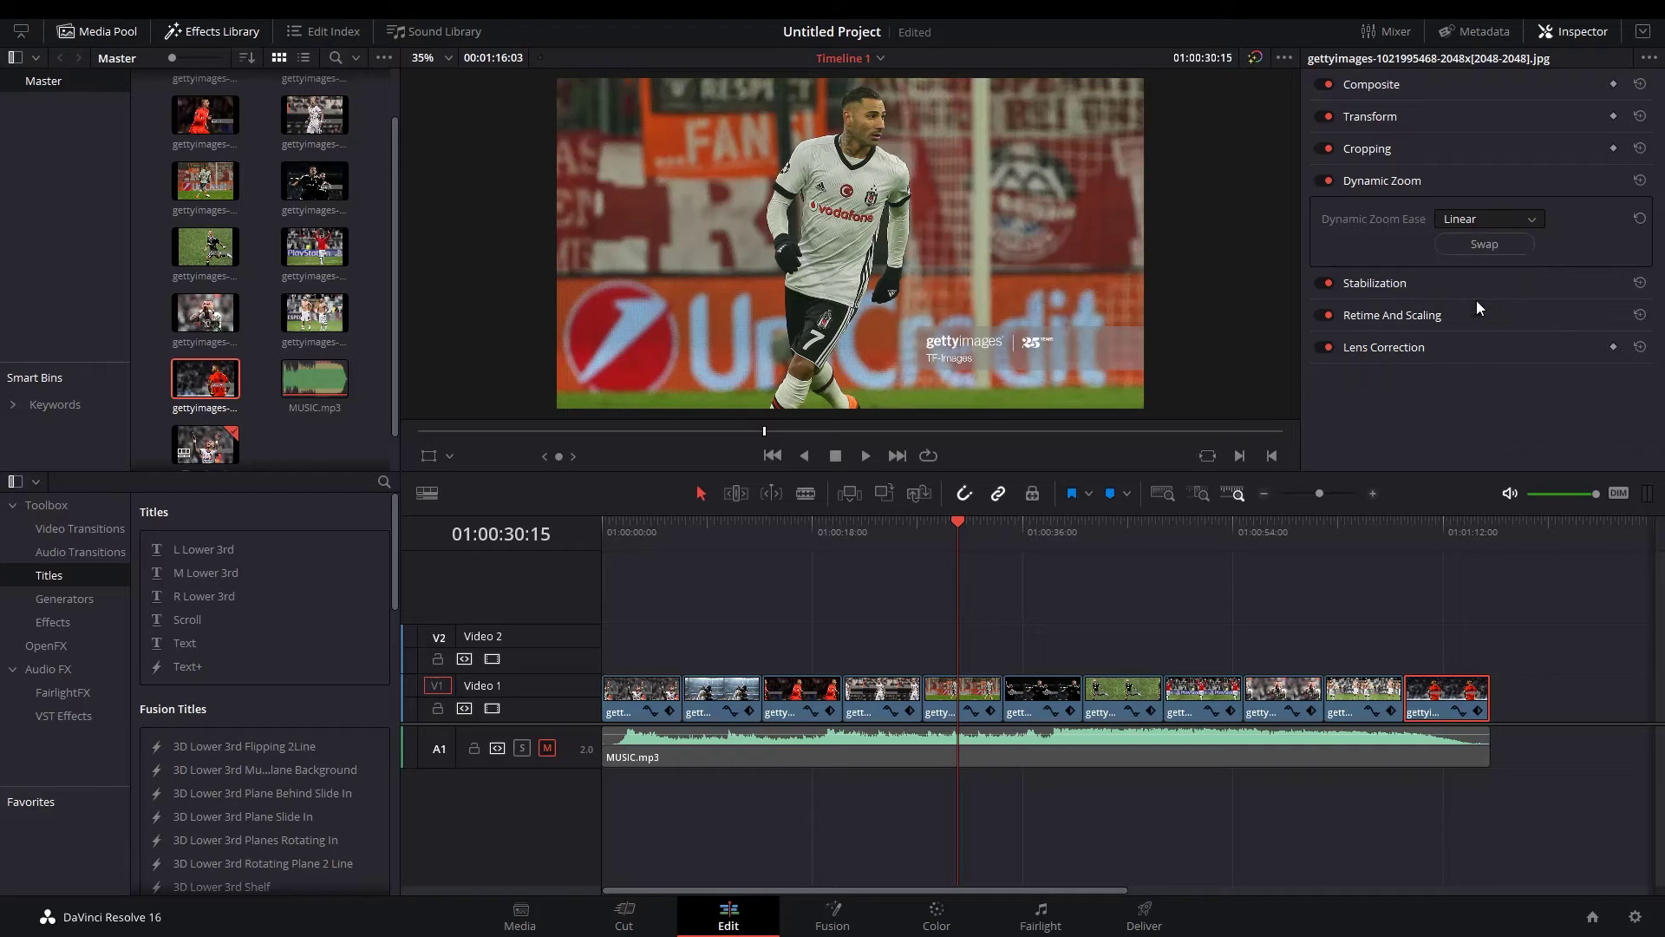
mouse_move(620, 523)
mouse_down()
mouse_move(594, 543)
mouse_move(703, 525)
mouse_up()
key(space)
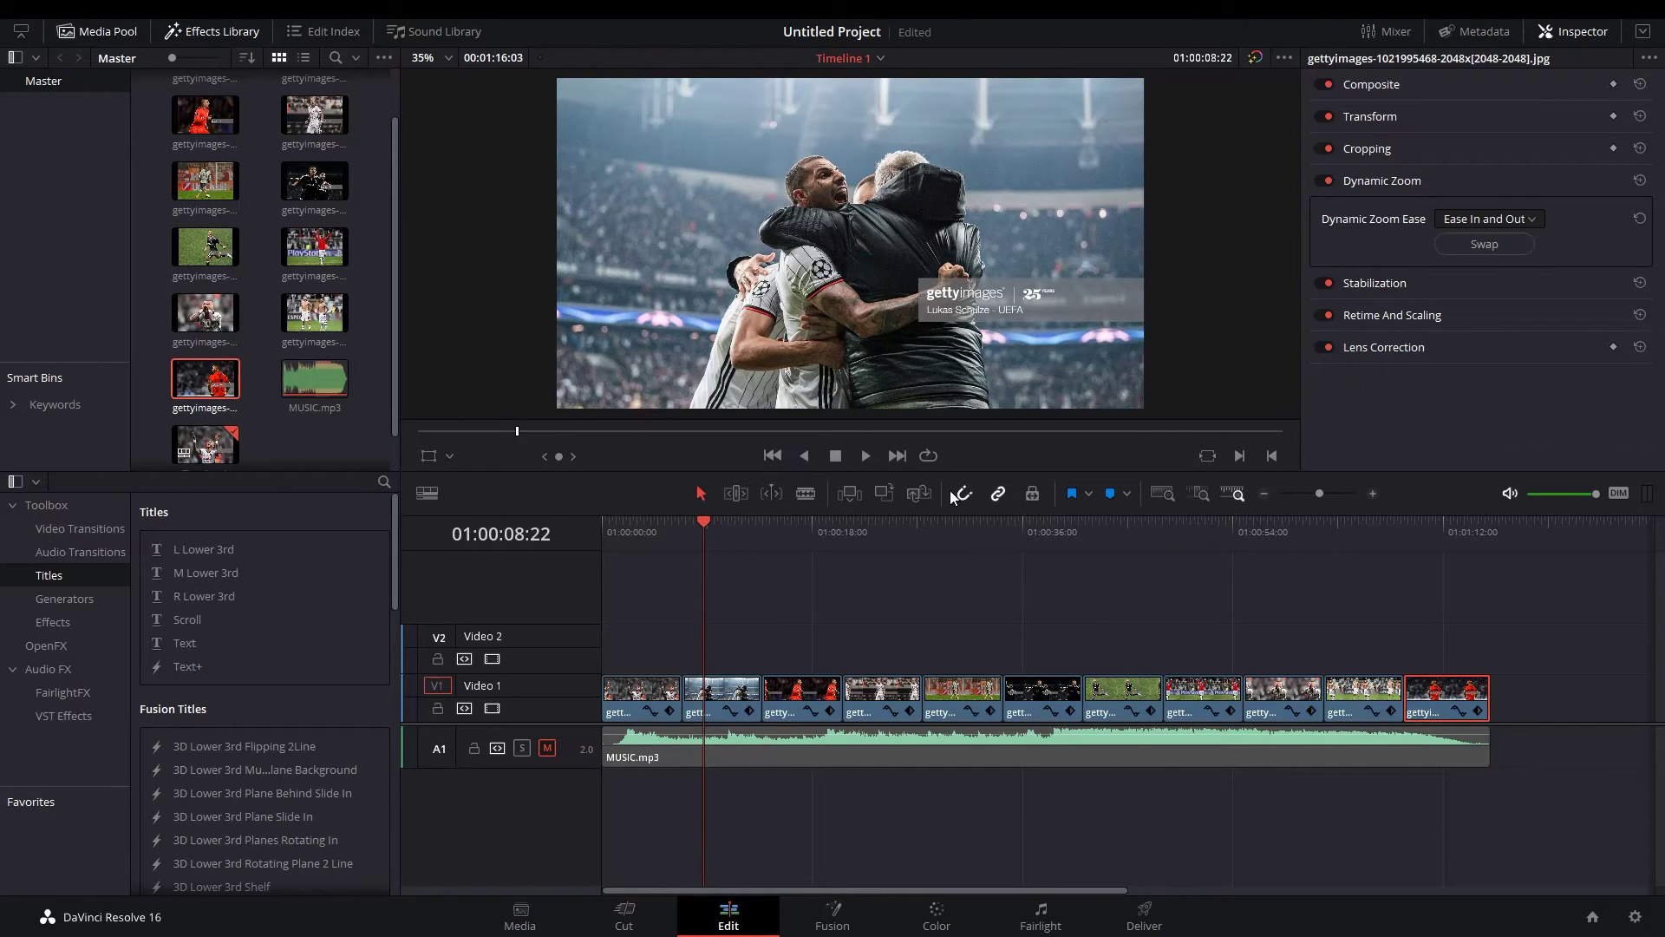
mouse_move(689, 541)
mouse_down()
mouse_move(654, 531)
mouse_move(1439, 480)
mouse_move(695, 483)
mouse_move(704, 694)
mouse_up()
Swap the Dynamic Zoom direction on the second, fourth, sixth and eighth photo clips.
click(704, 694)
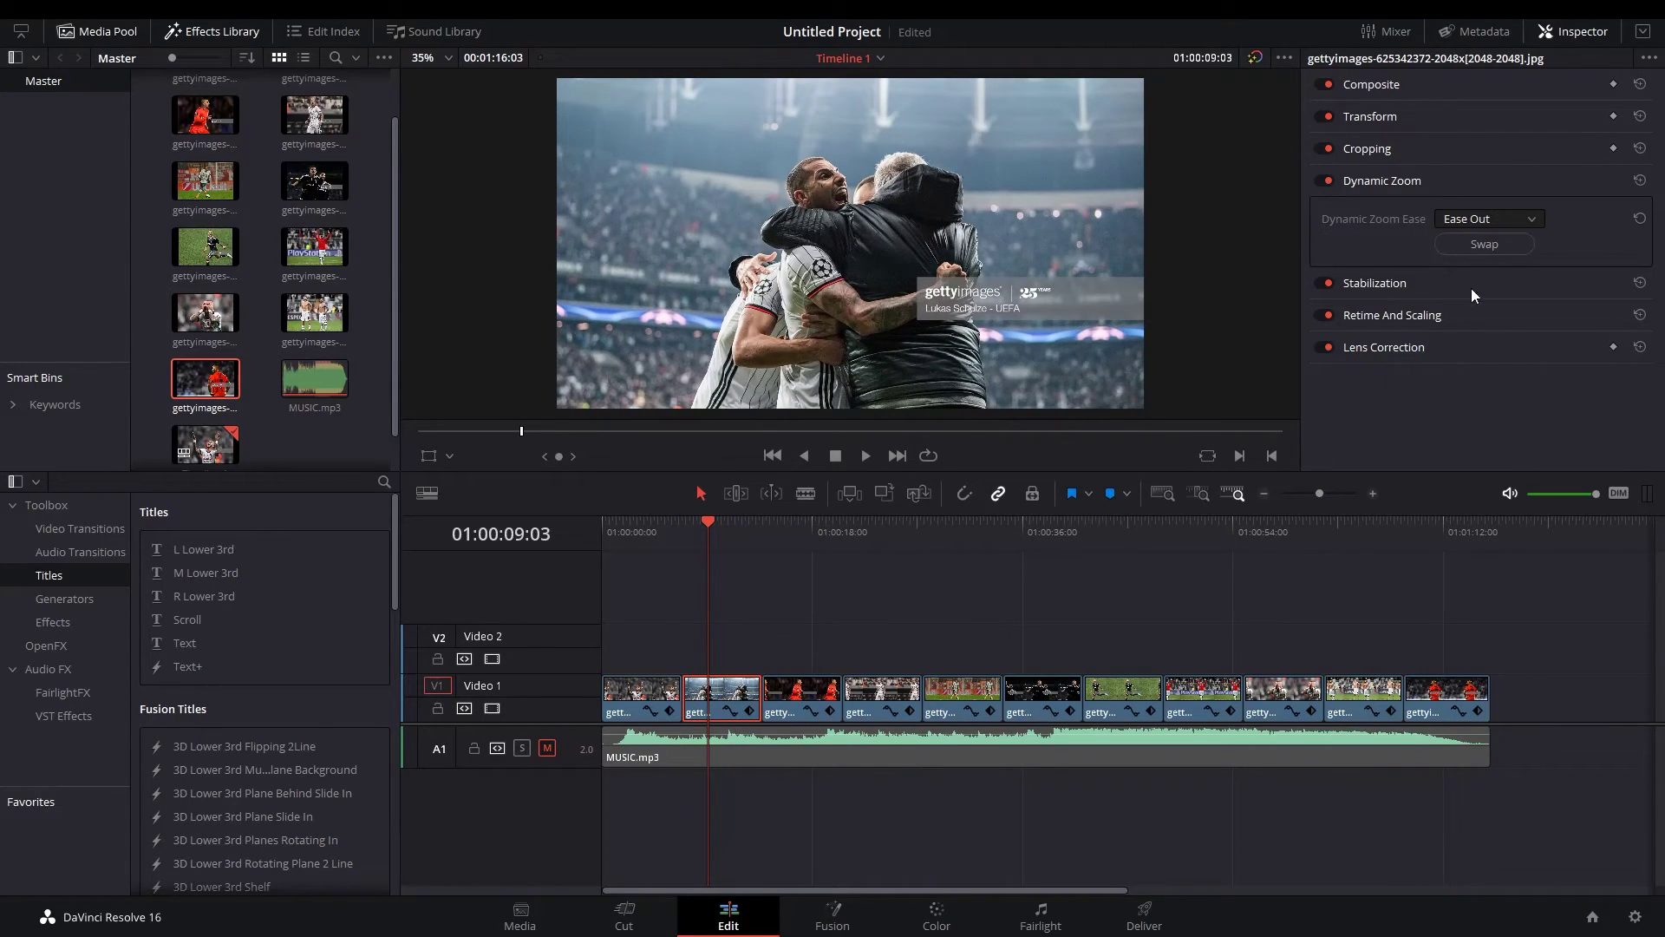
click(1468, 243)
click(877, 707)
click(1484, 244)
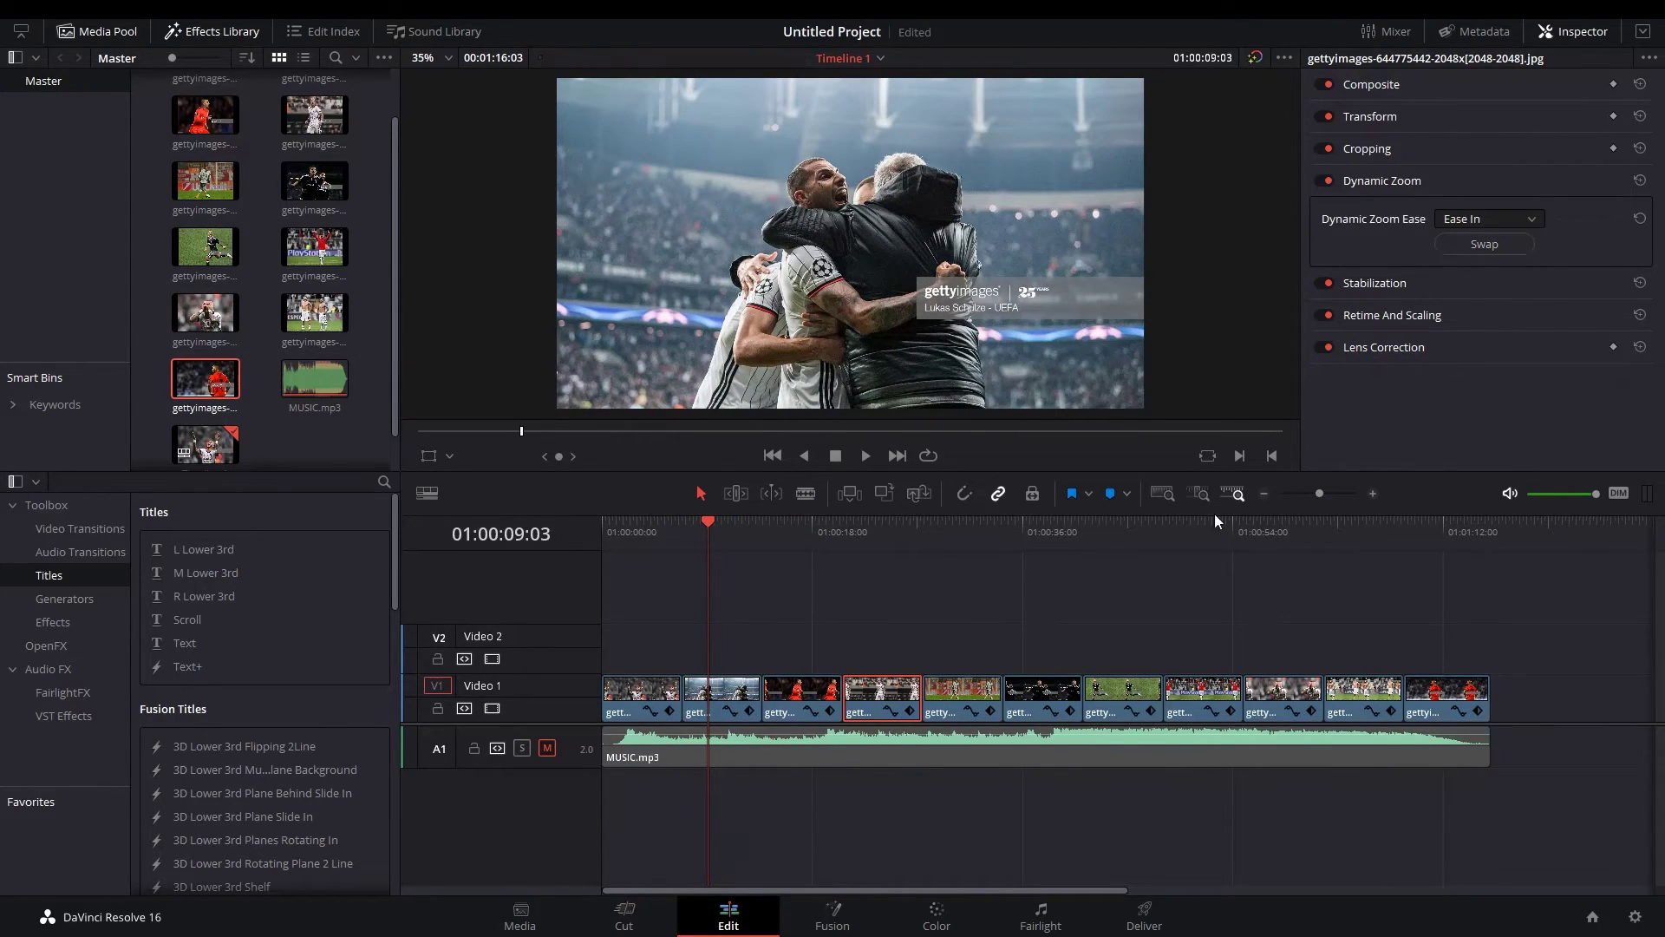
click(1055, 692)
click(1484, 243)
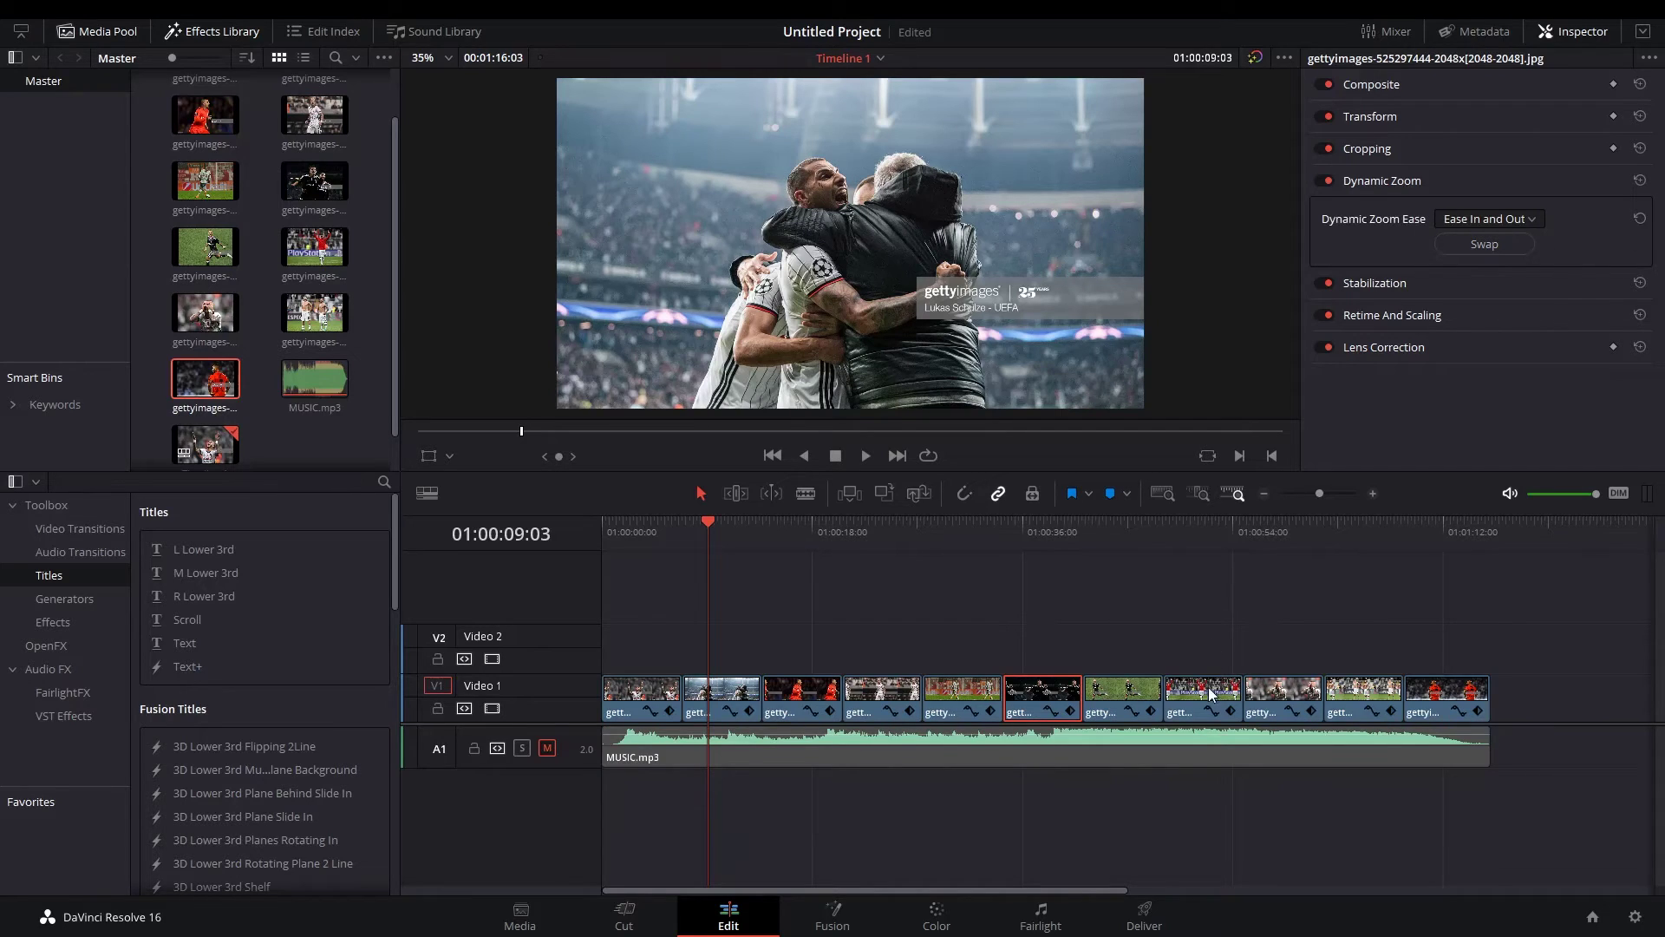
click(1209, 687)
click(1484, 243)
click(1357, 689)
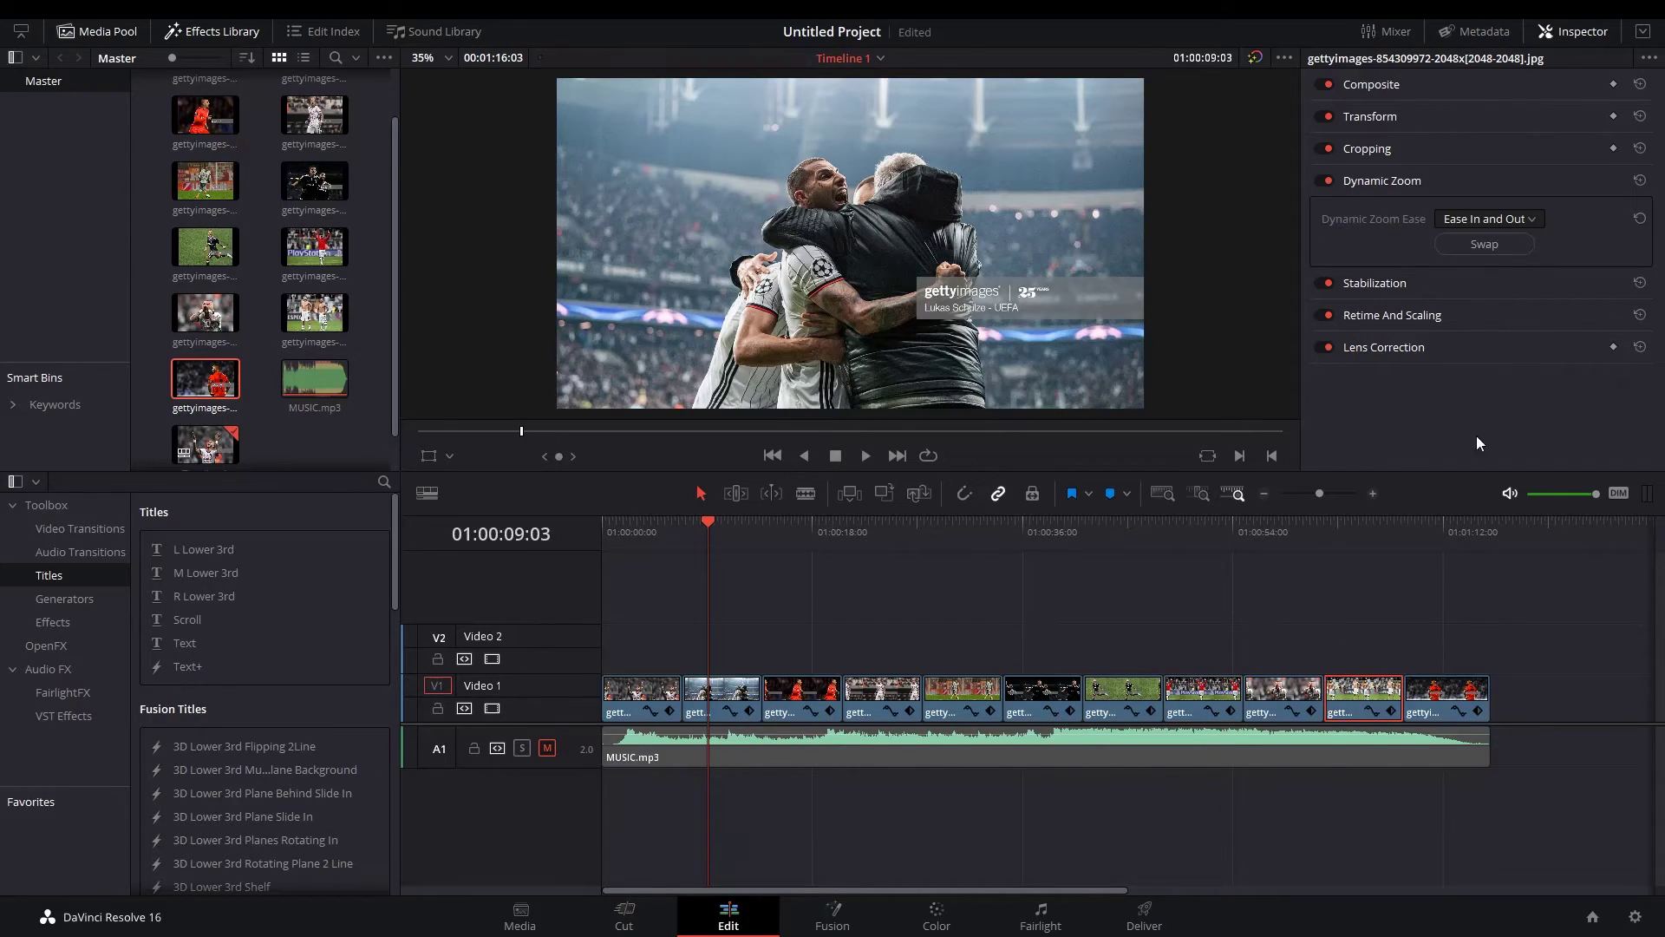
Scrub and play the slideshow from the first clip to preview the alternating zooms.
mouse_move(592, 522)
mouse_down()
mouse_move(1473, 476)
mouse_move(595, 518)
mouse_up()
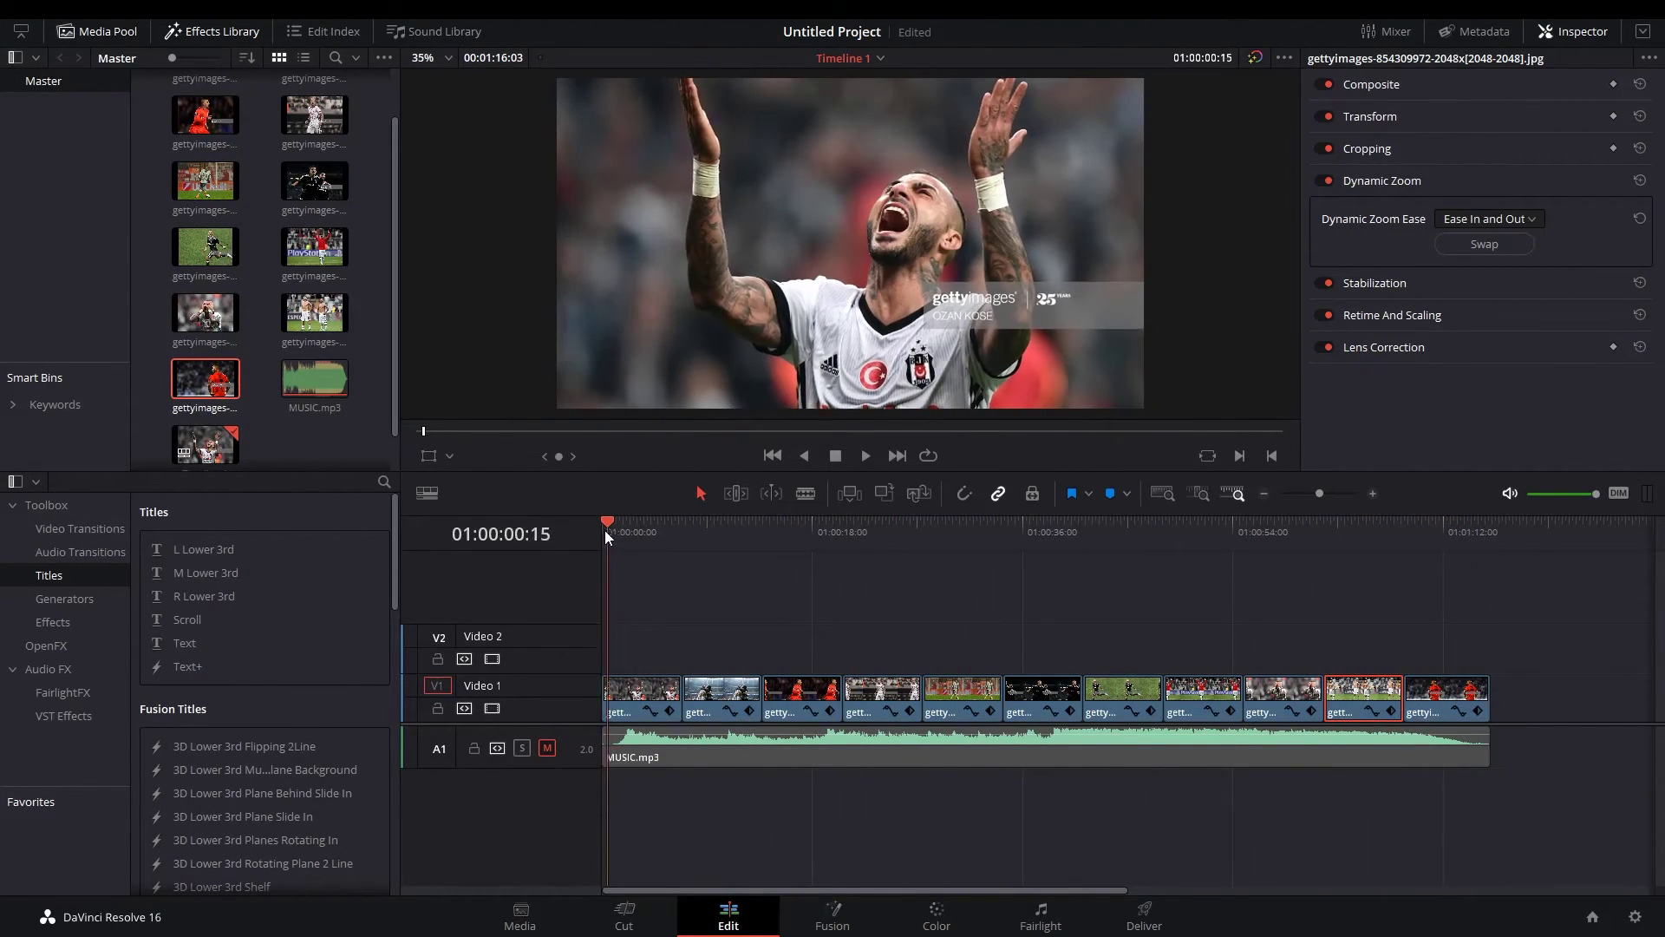
click(621, 696)
key(space)
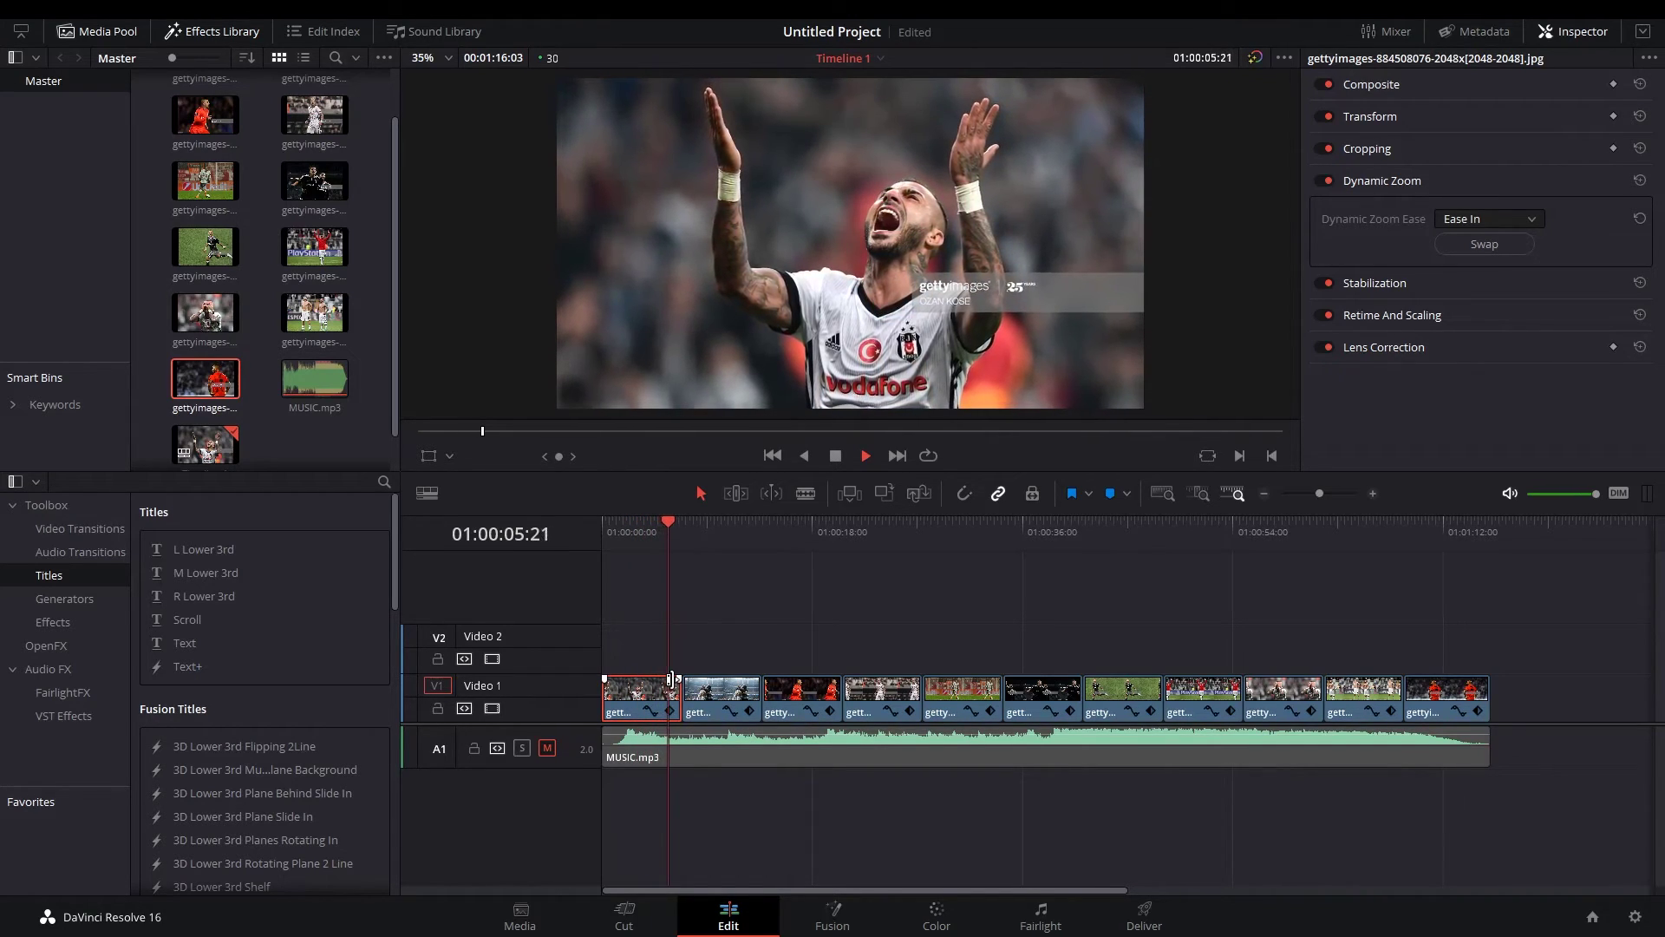
Stop playback and zoom the timeline in around the end of the first clip.
key(space)
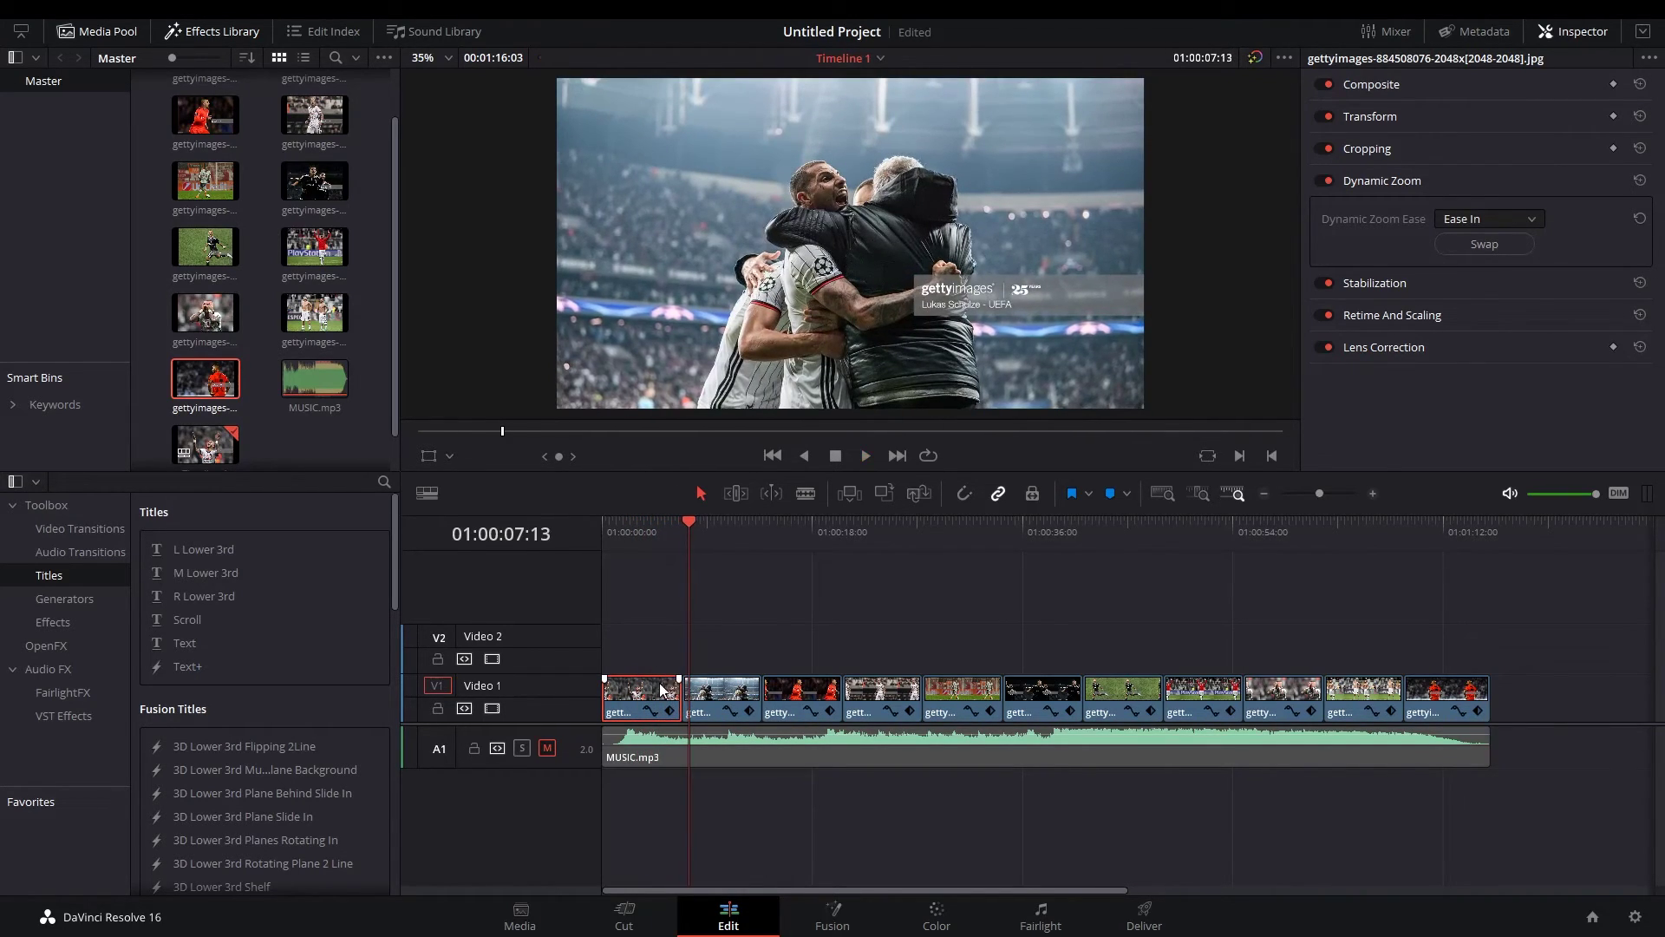
scroll(661, 690, up, 5)
scroll(1200, 600, up, 3)
scroll(1094, 535, up, 2)
click(1071, 529)
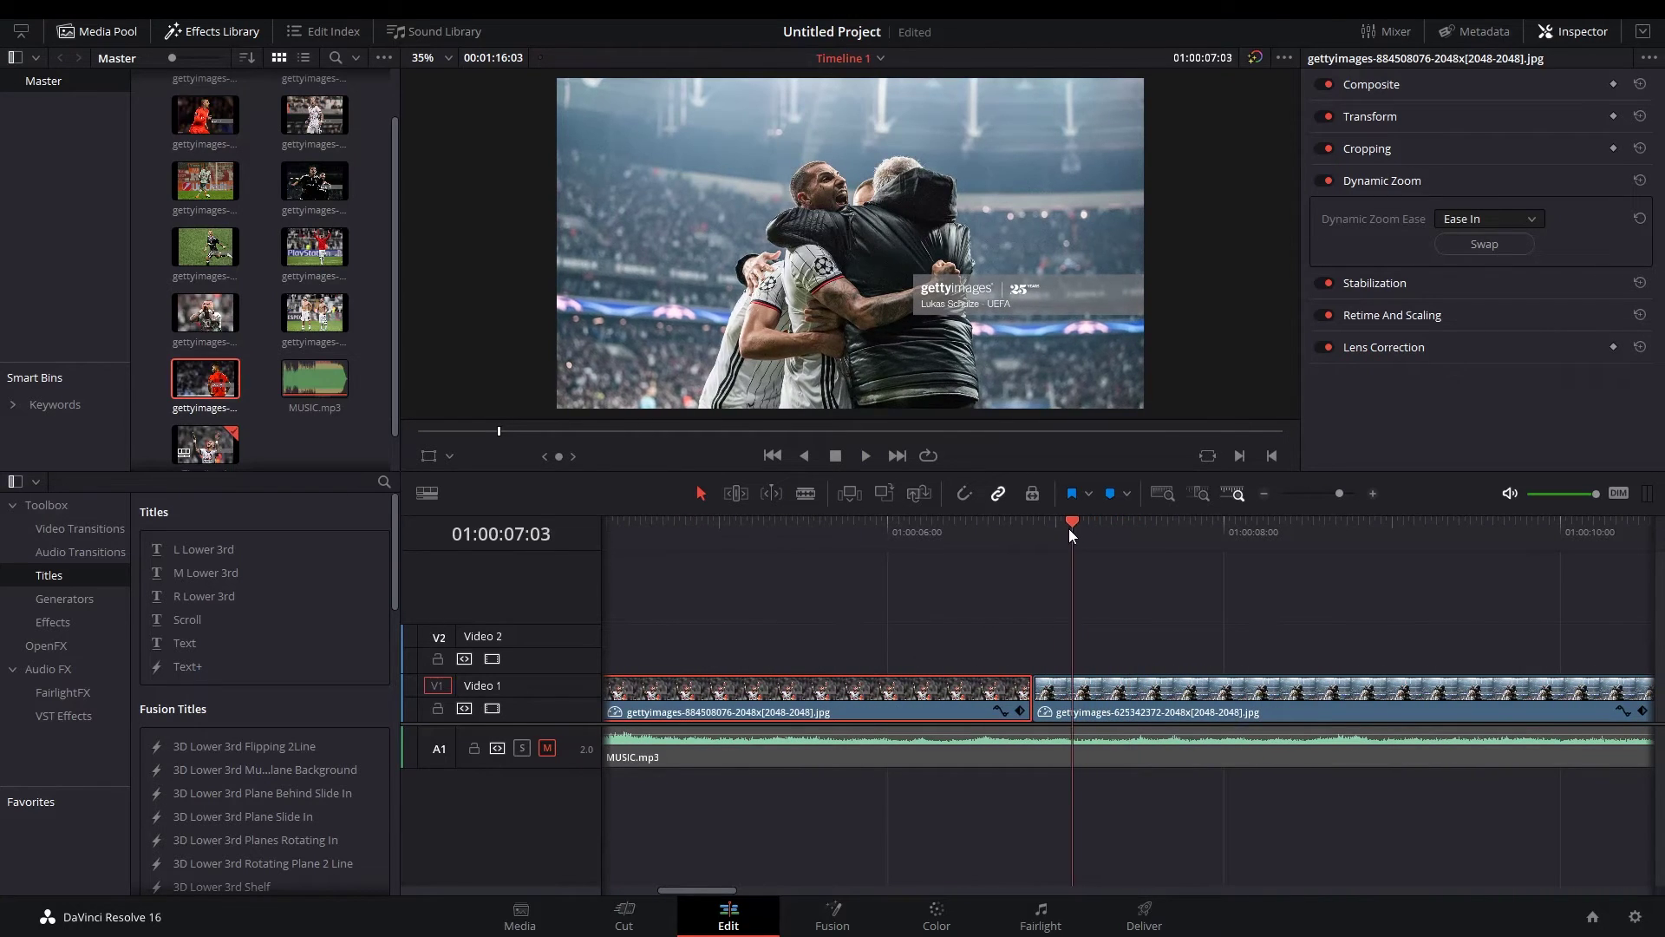
drag(1070, 530, 781, 524)
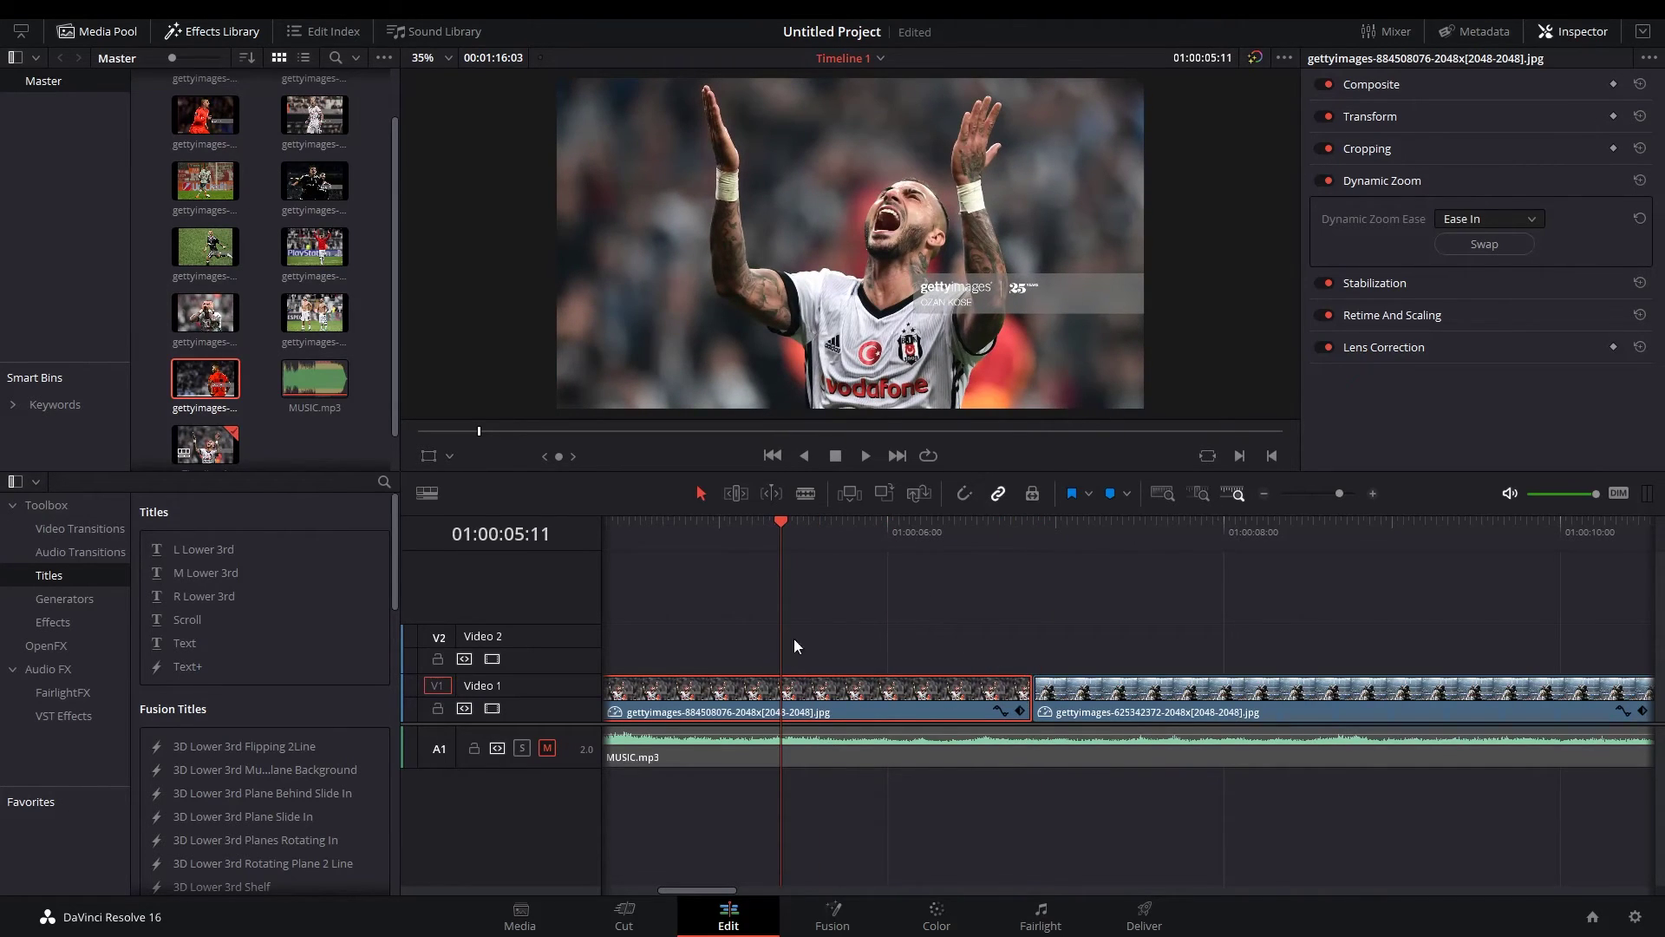
scroll(867, 655, down, 4)
Select the edit point between the first two photo clips on Video 1.
click(963, 640)
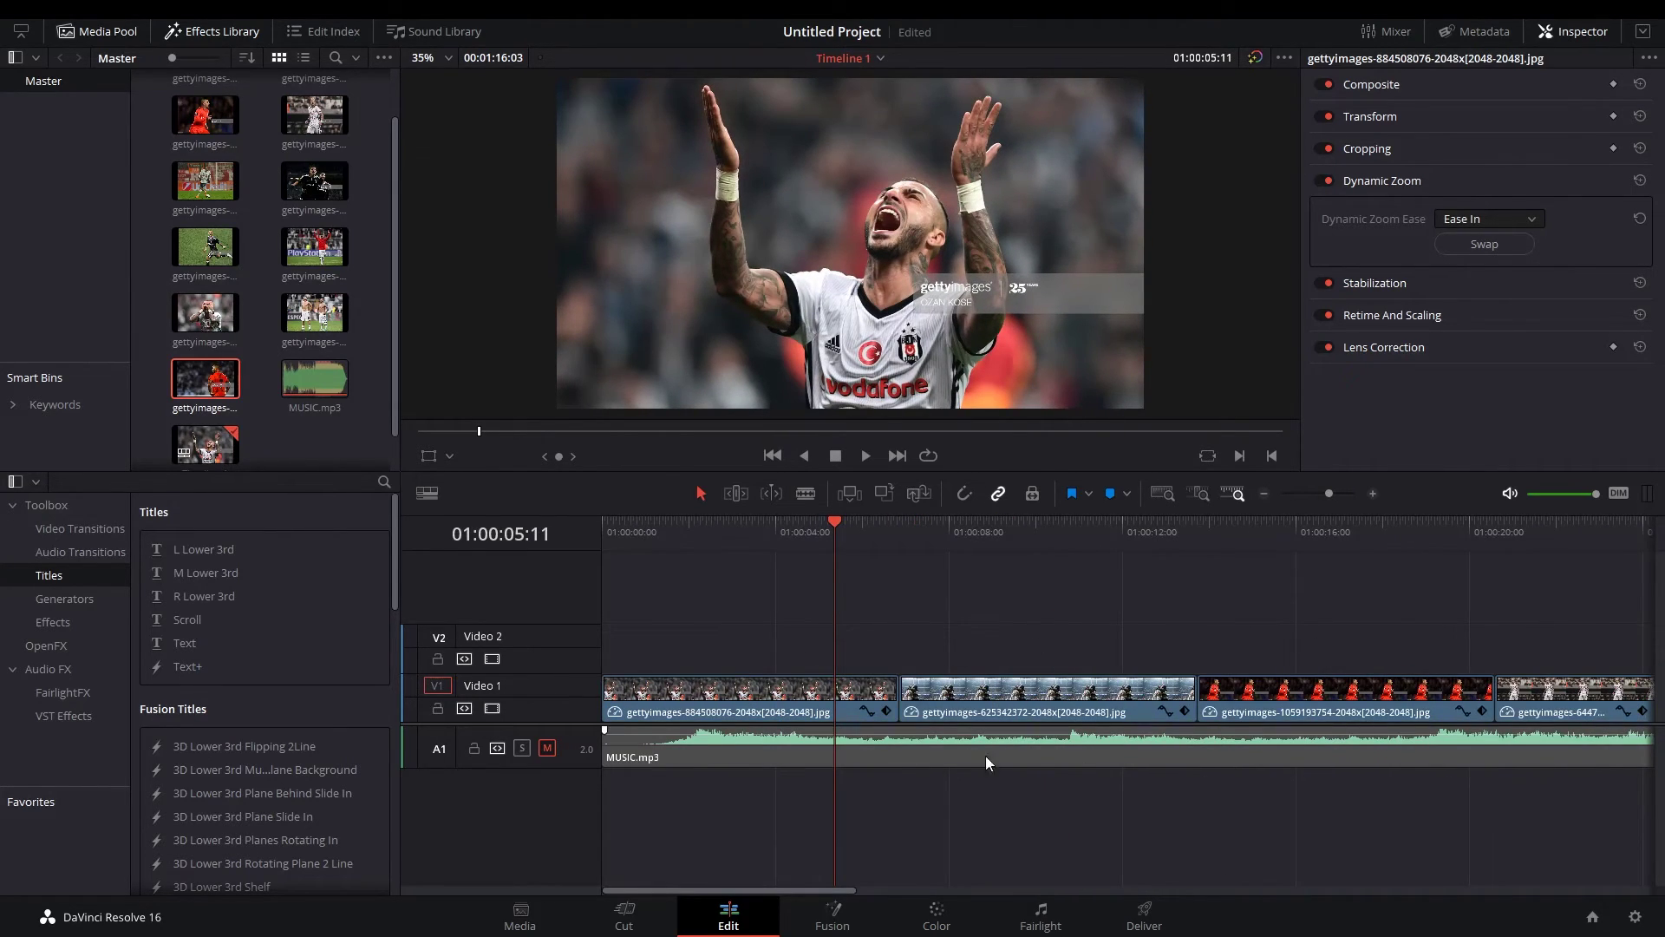
click(992, 696)
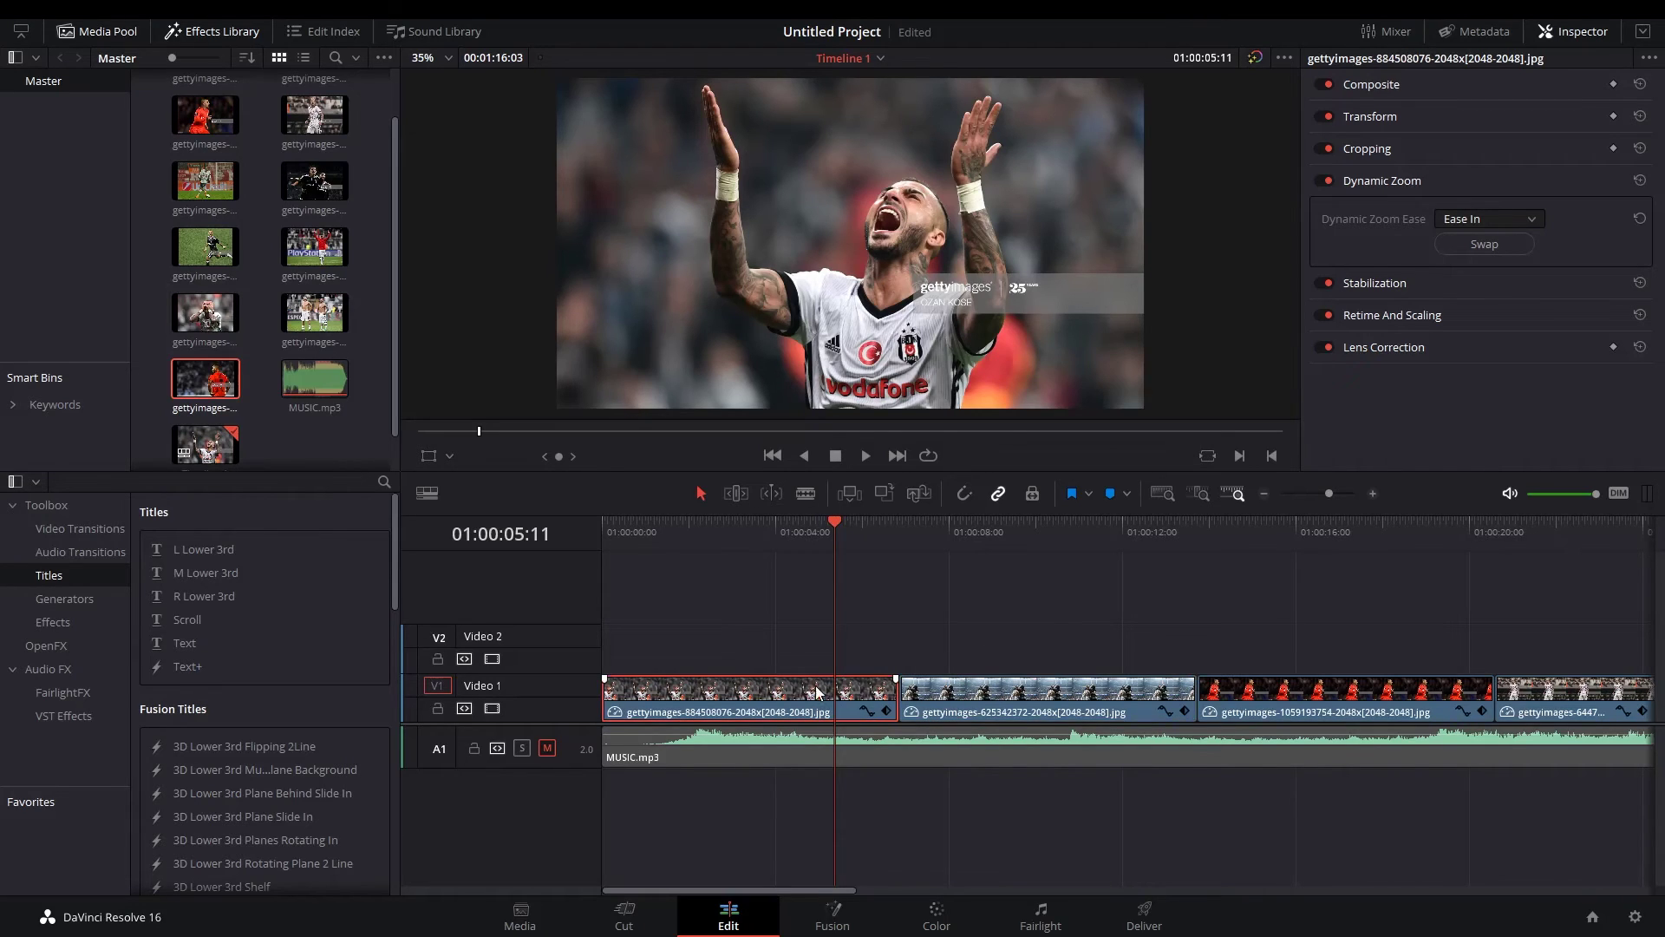
scroll(890, 703, up, 2)
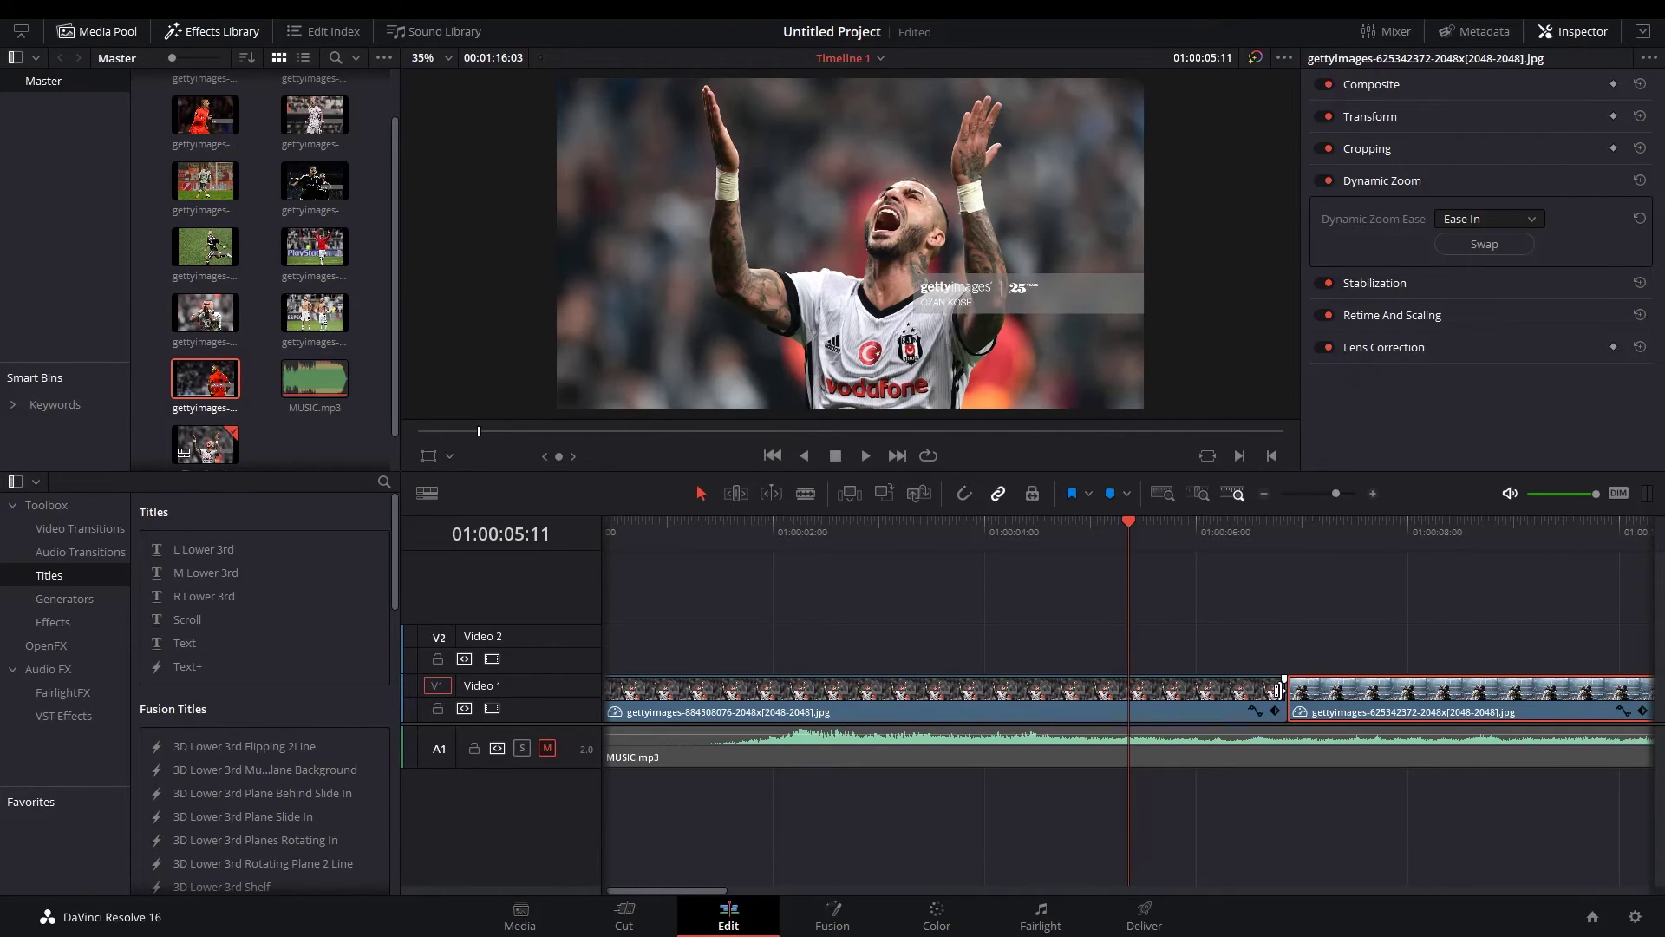
mouse_move(1278, 692)
mouse_down()
mouse_move(1320, 694)
mouse_move(1292, 690)
mouse_up()
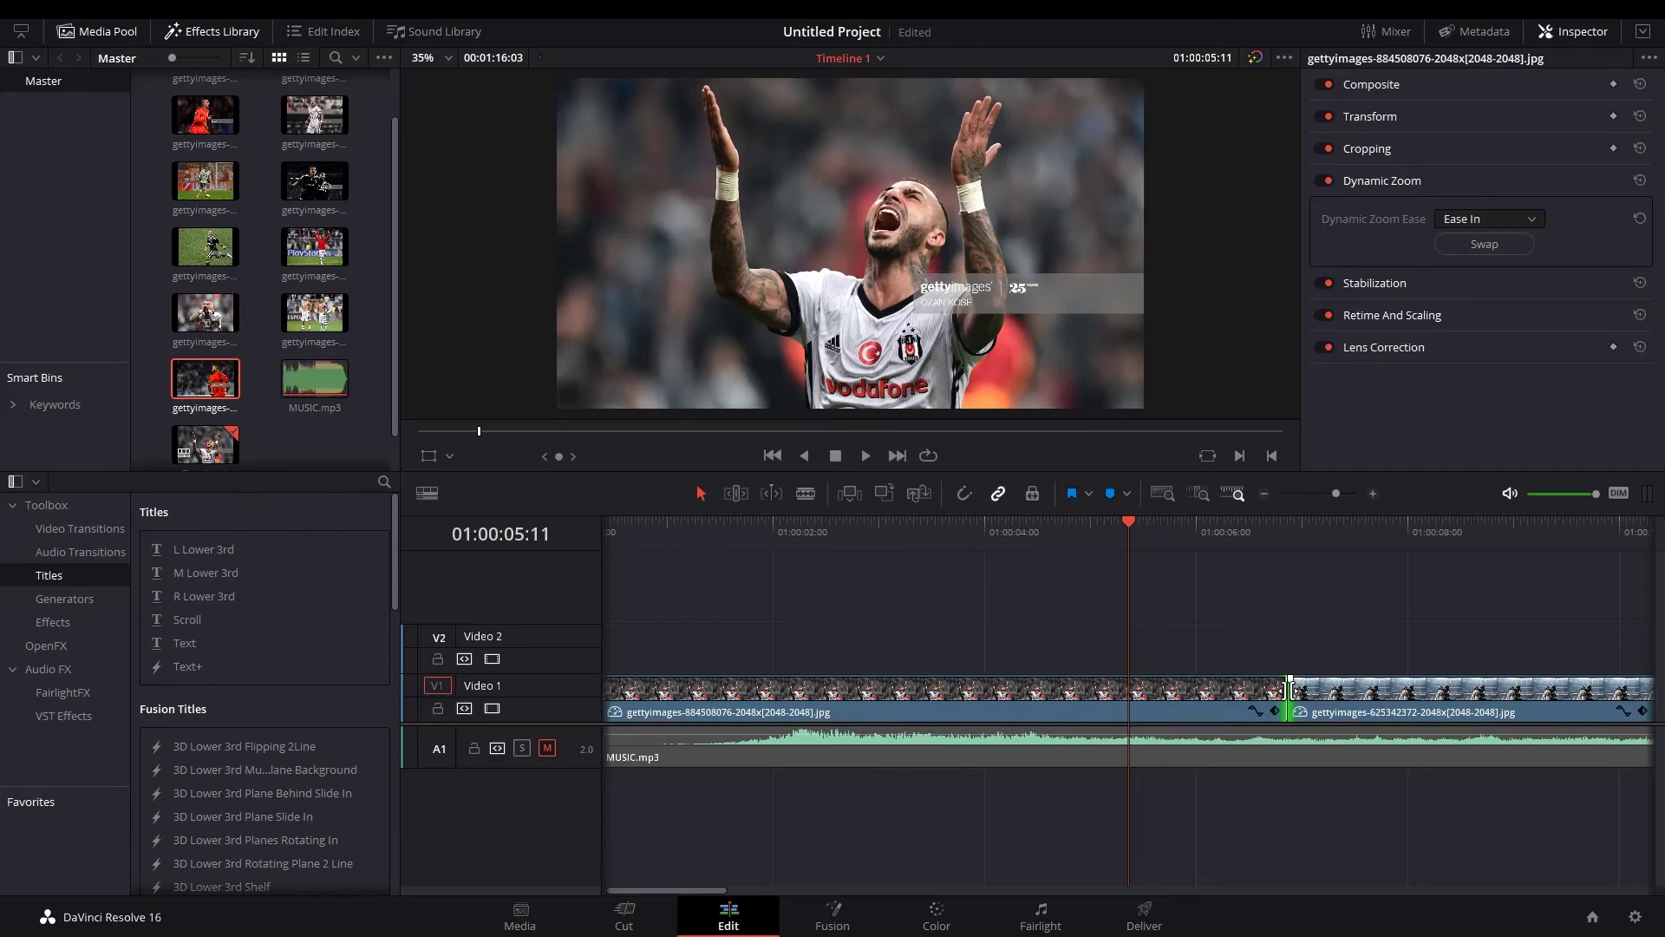
Add 60-frame Cross Dissolves at the next four cuts between photo clips on Video 1.
right_click(1290, 690)
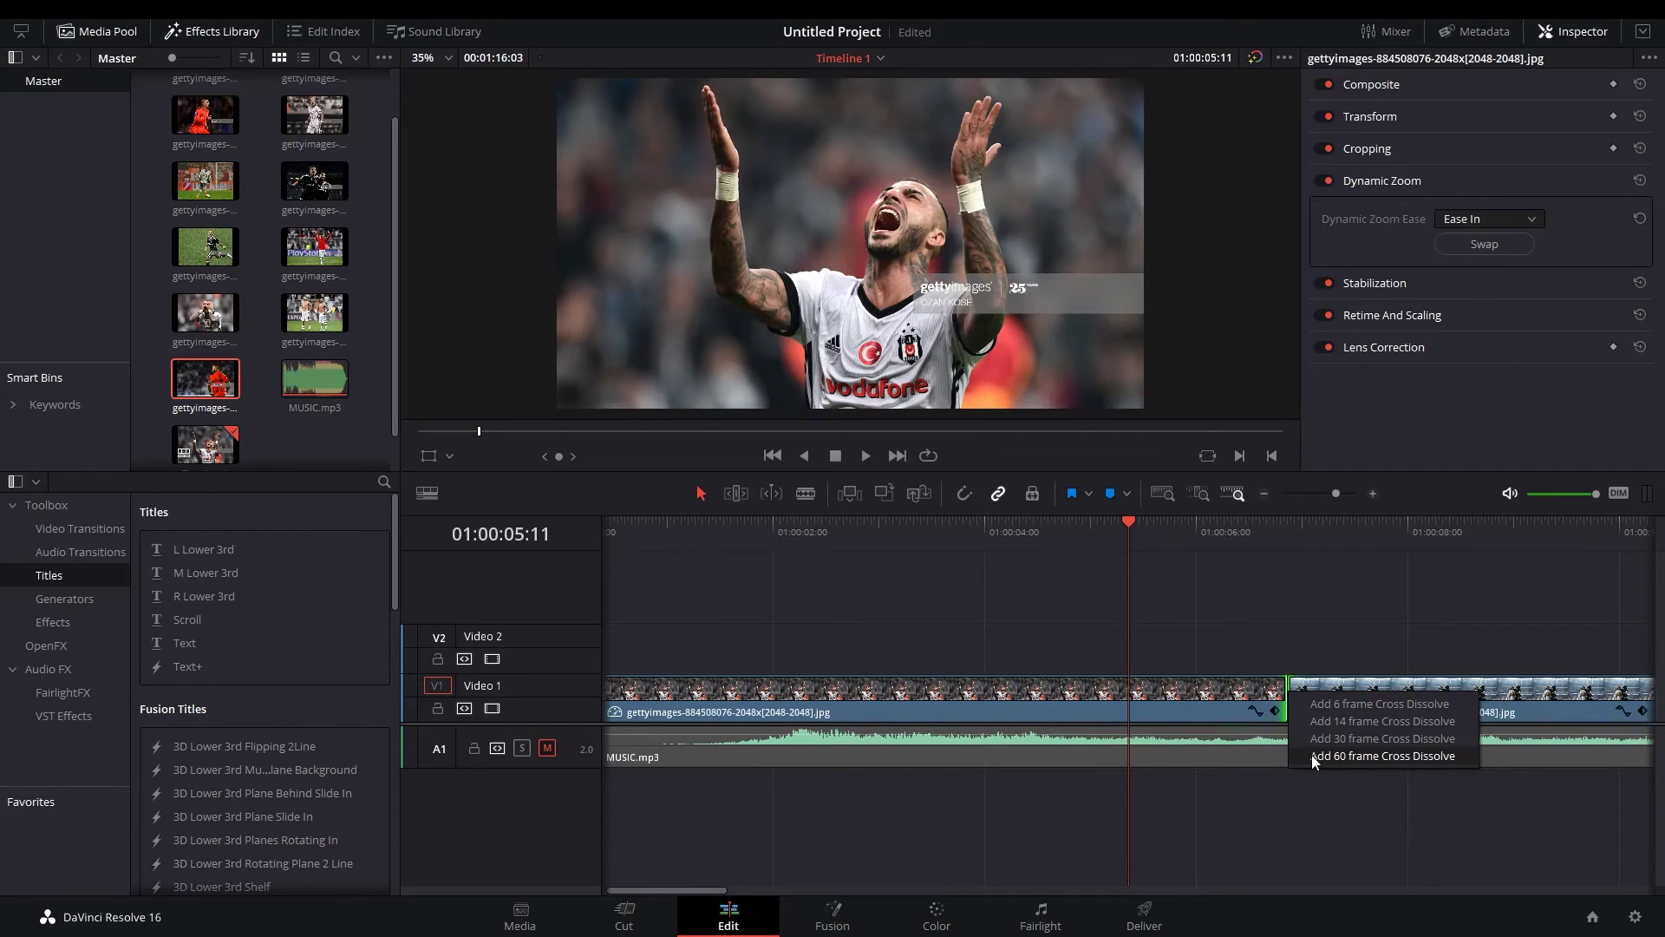
click(1312, 754)
scroll(1105, 808, down, 2)
scroll(935, 744, down, 2)
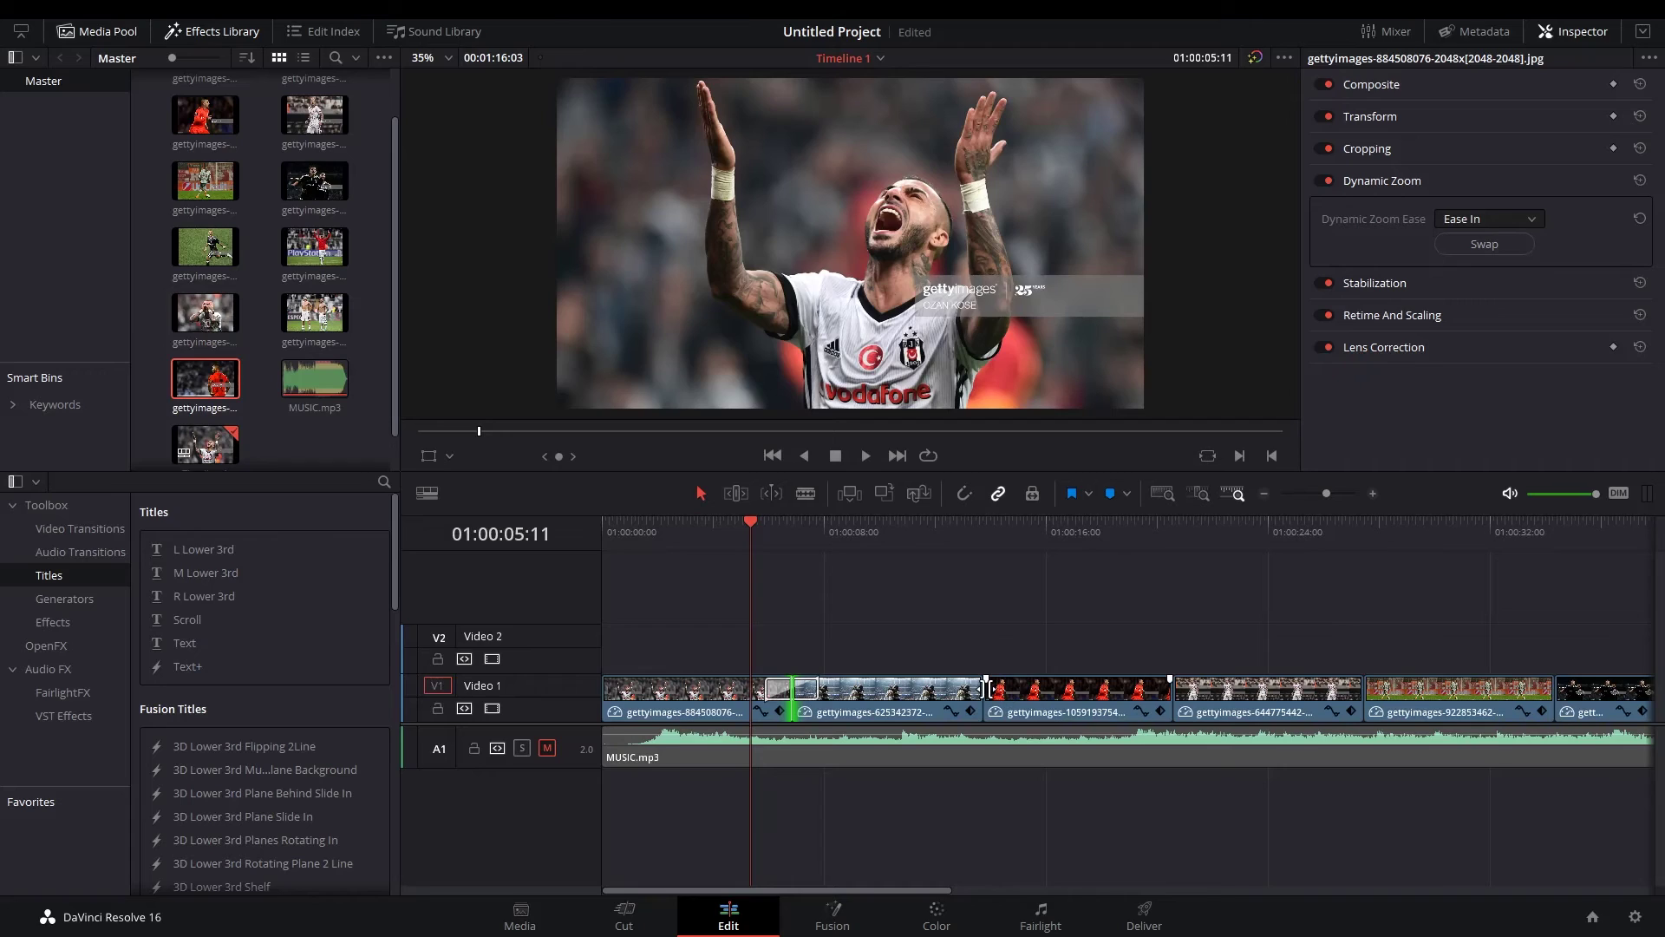
click(983, 692)
key(ctrl+t)
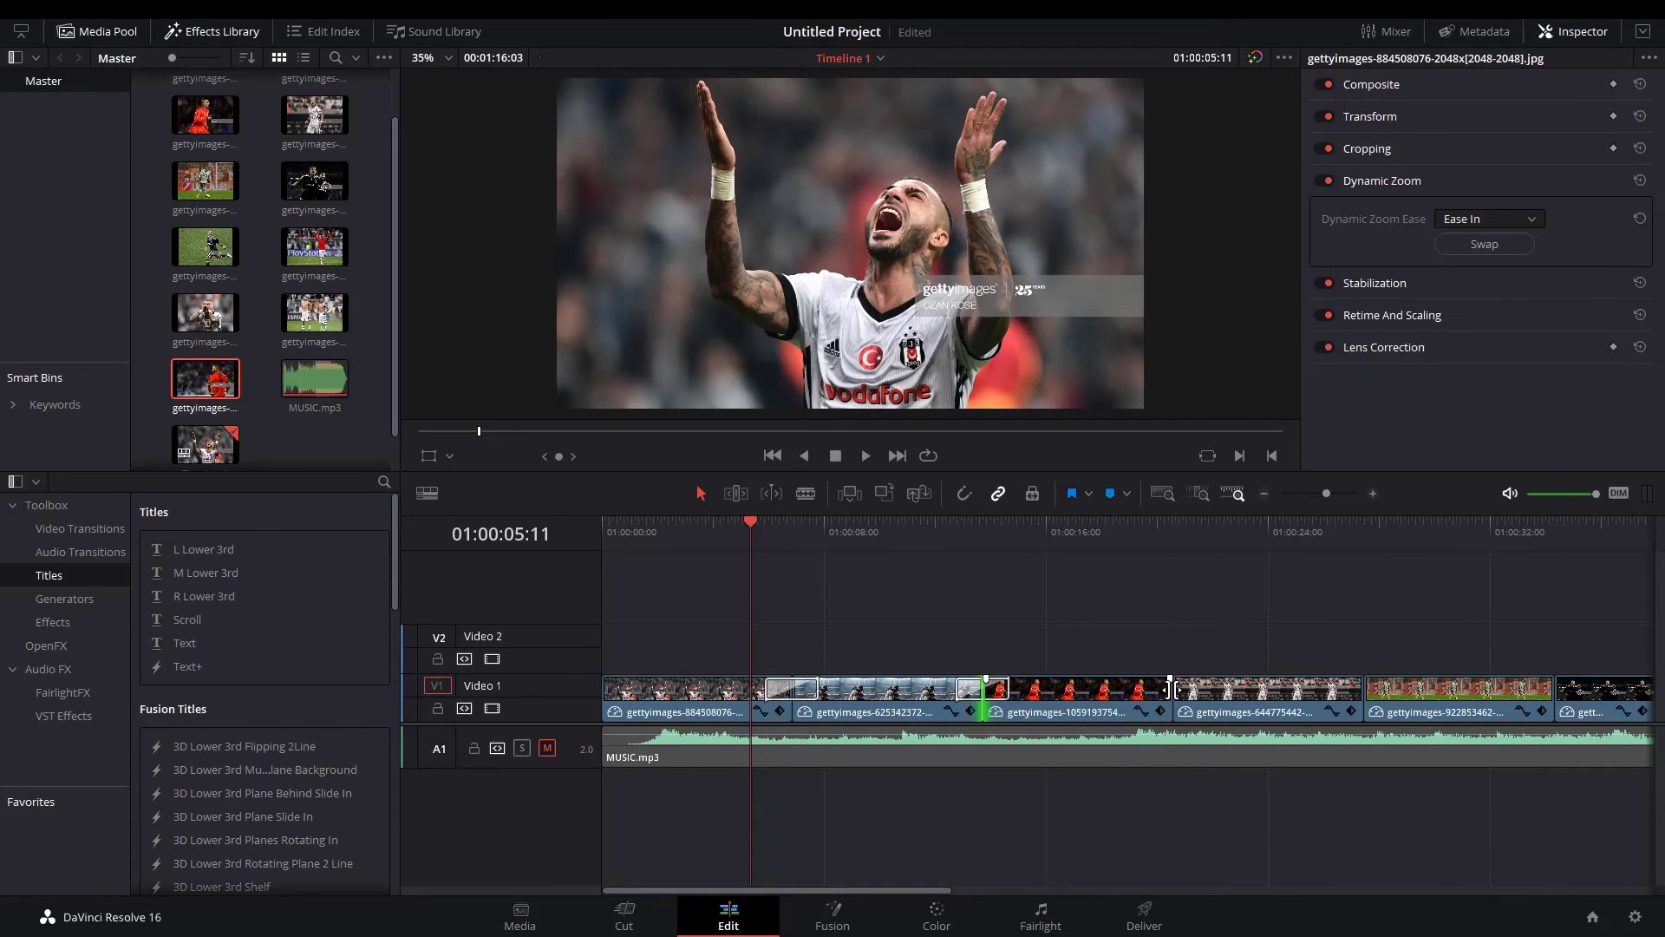
click(1171, 690)
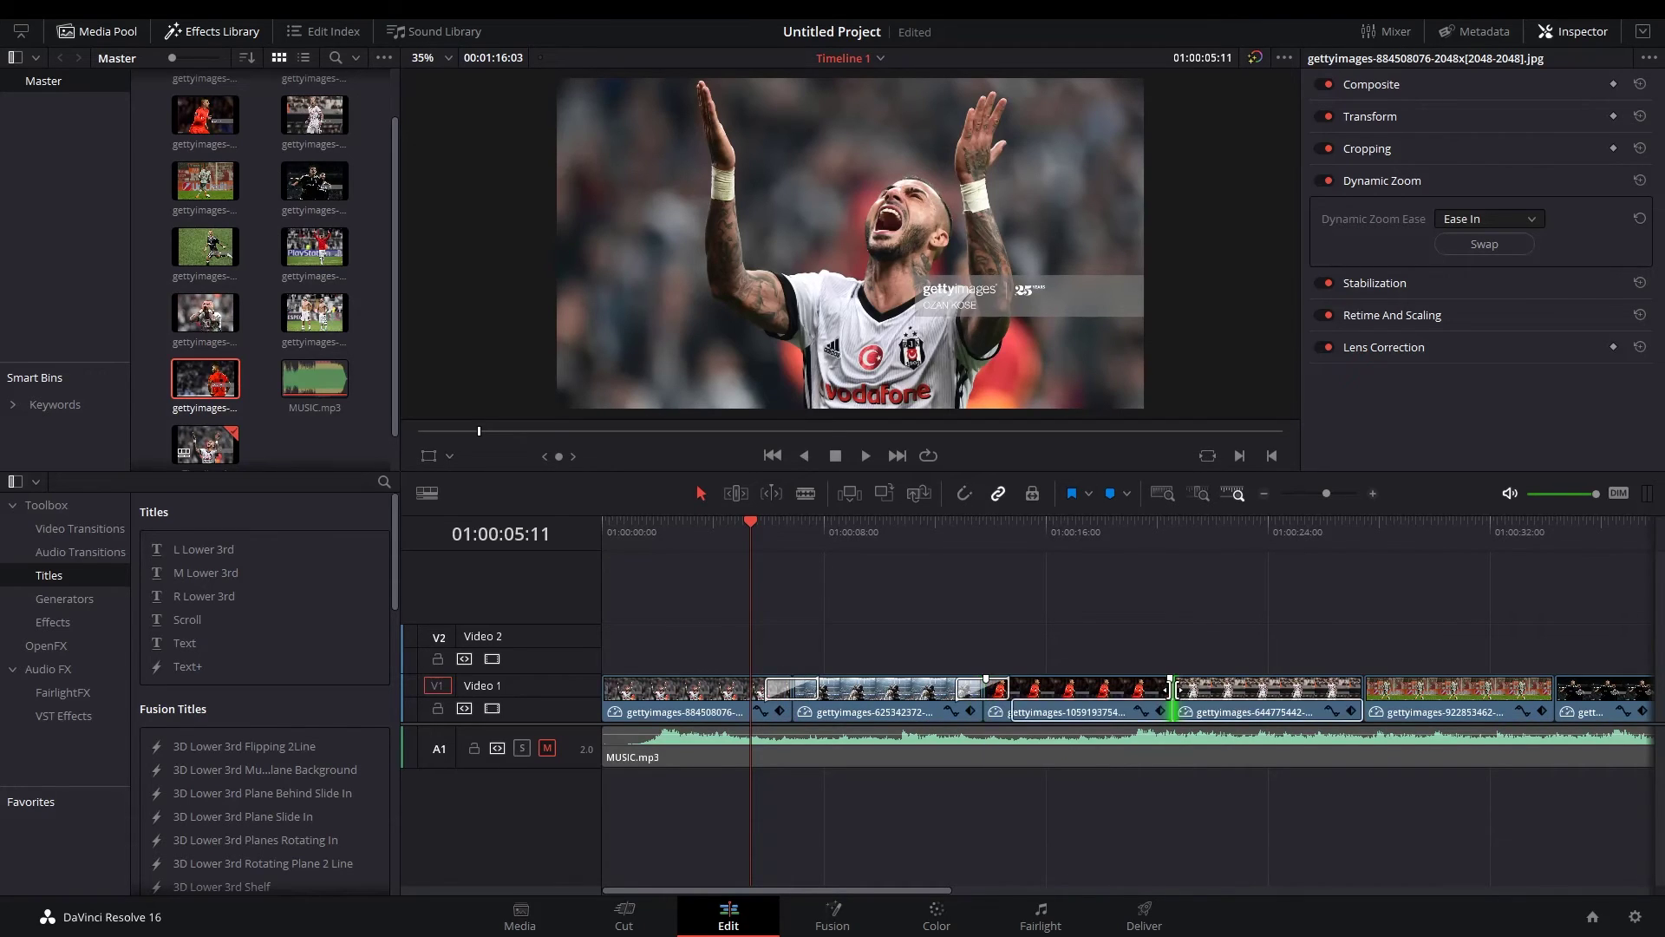
right_click(1175, 696)
click(1204, 751)
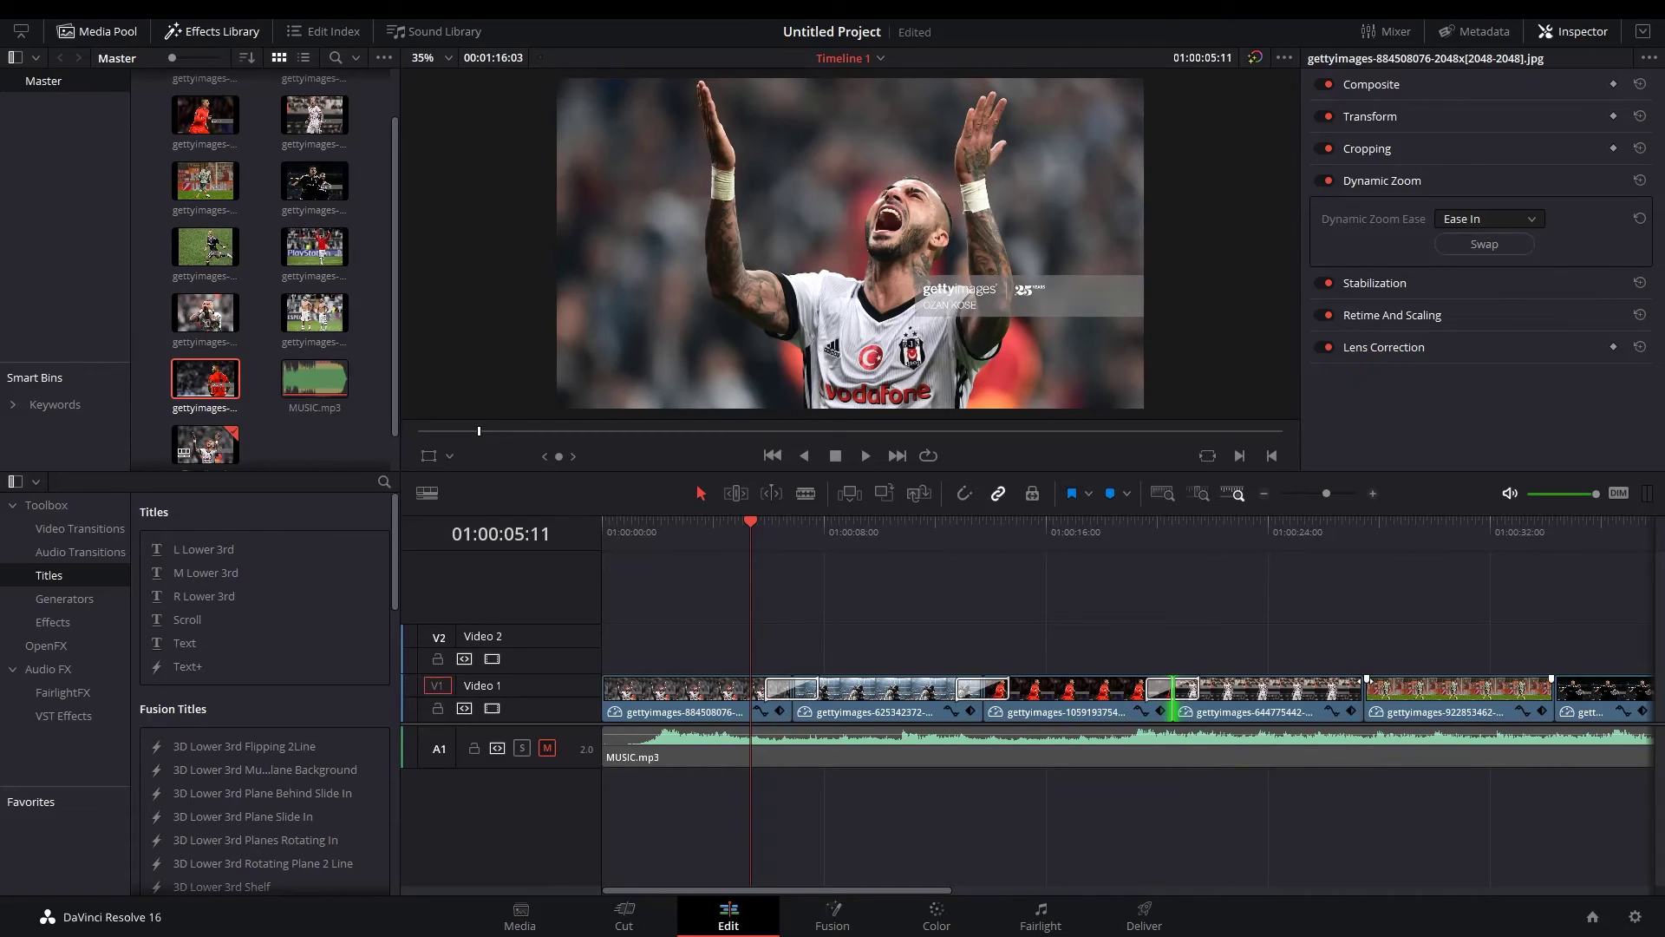
click(1366, 689)
right_click(1363, 692)
click(1393, 753)
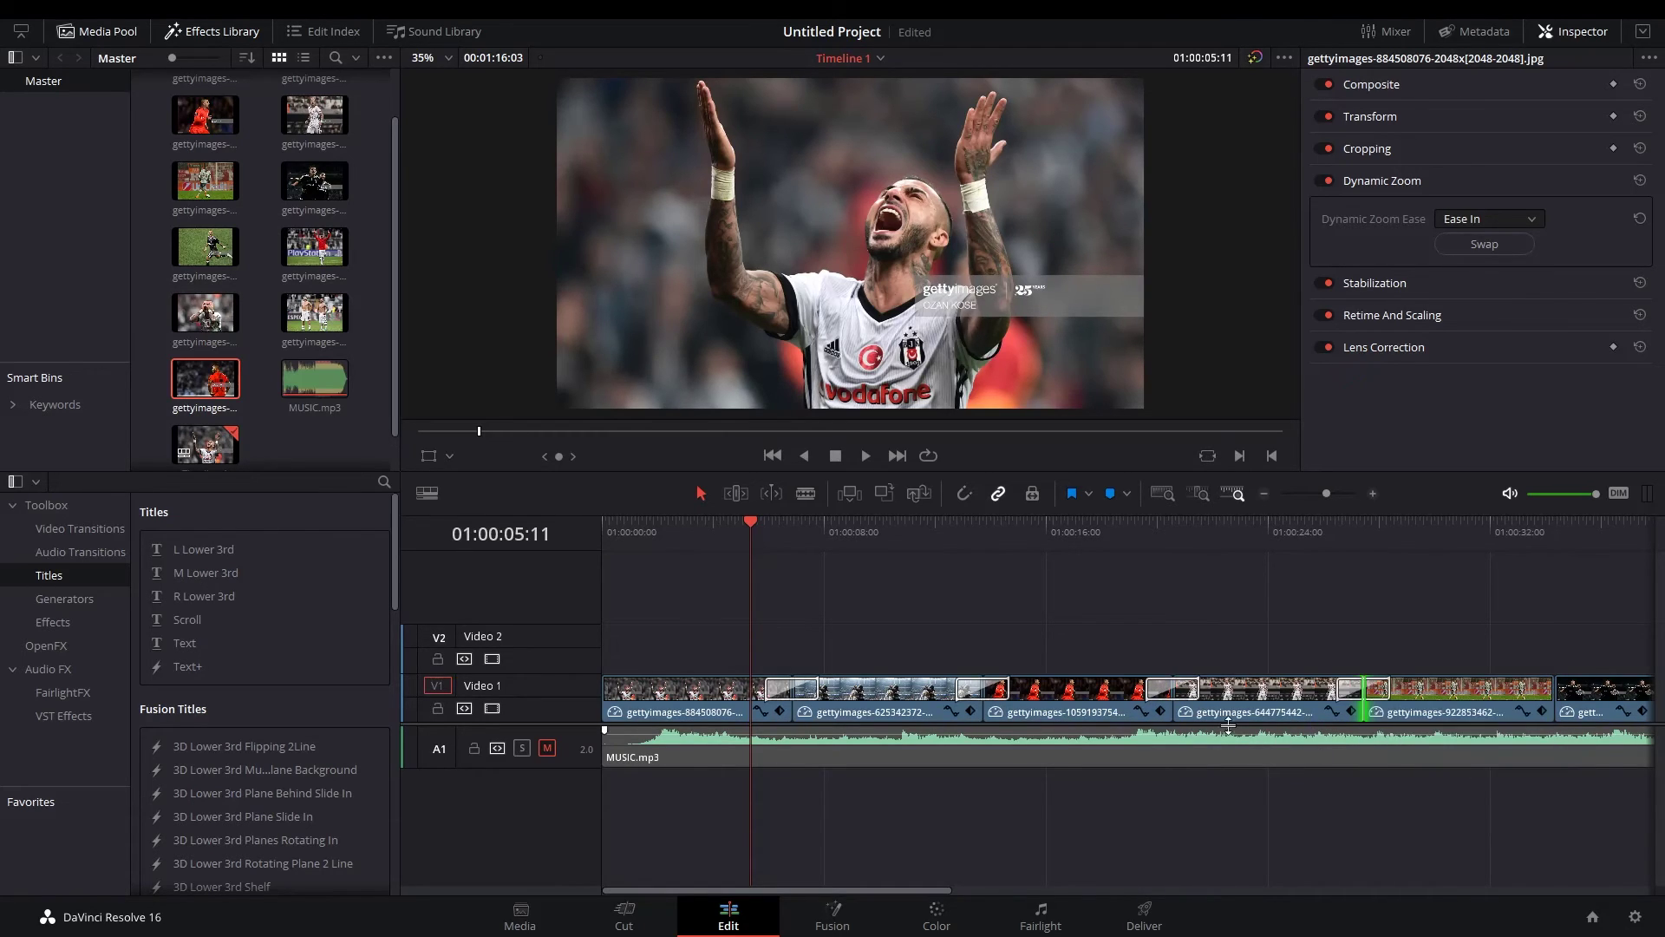
With the whole timeline in view, add 60-frame Cross Dissolves at the following untransitioned cuts.
key(ctrl+minus)
click(891, 694)
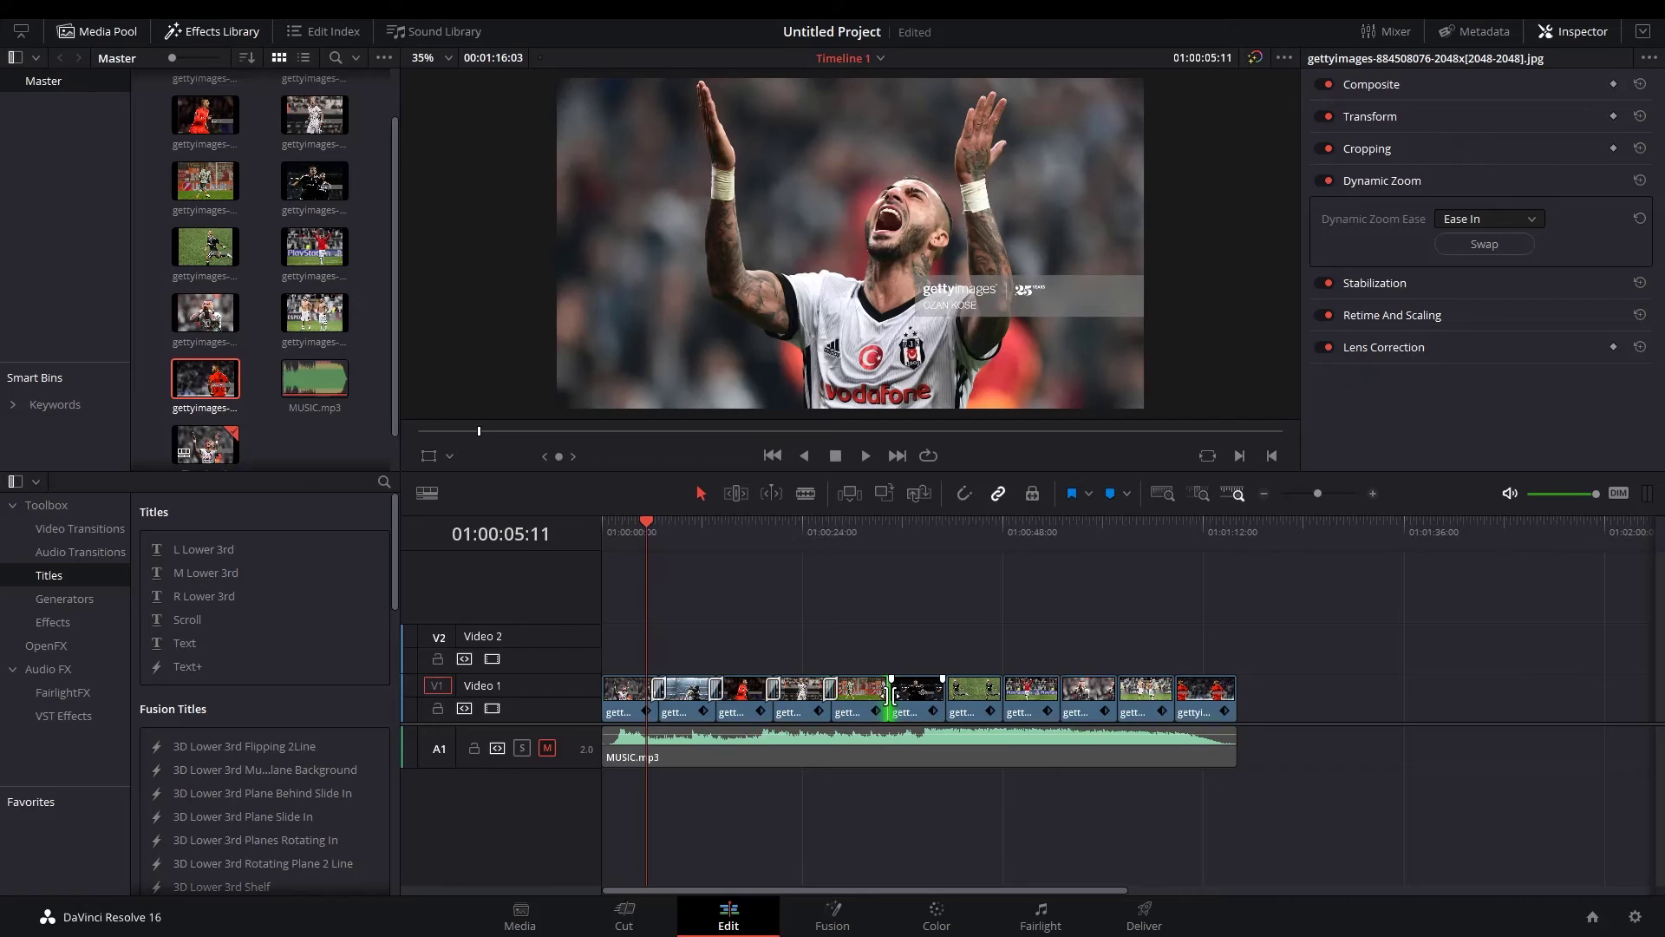
right_click(891, 693)
click(947, 751)
right_click(895, 705)
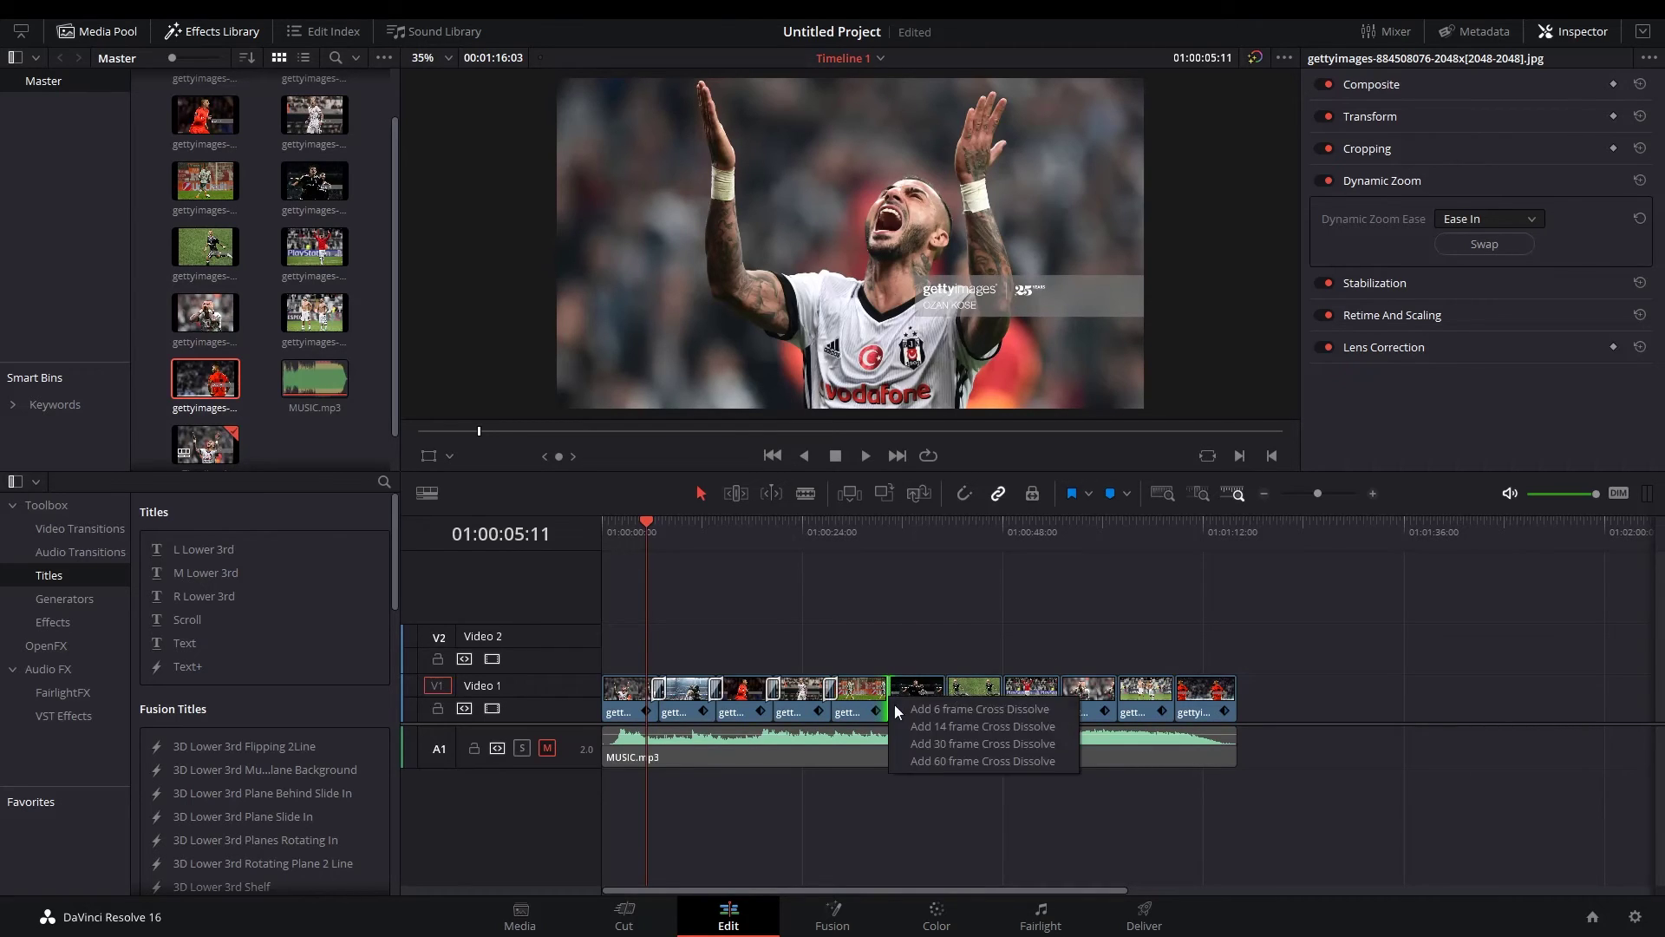
click(945, 761)
click(948, 694)
right_click(951, 692)
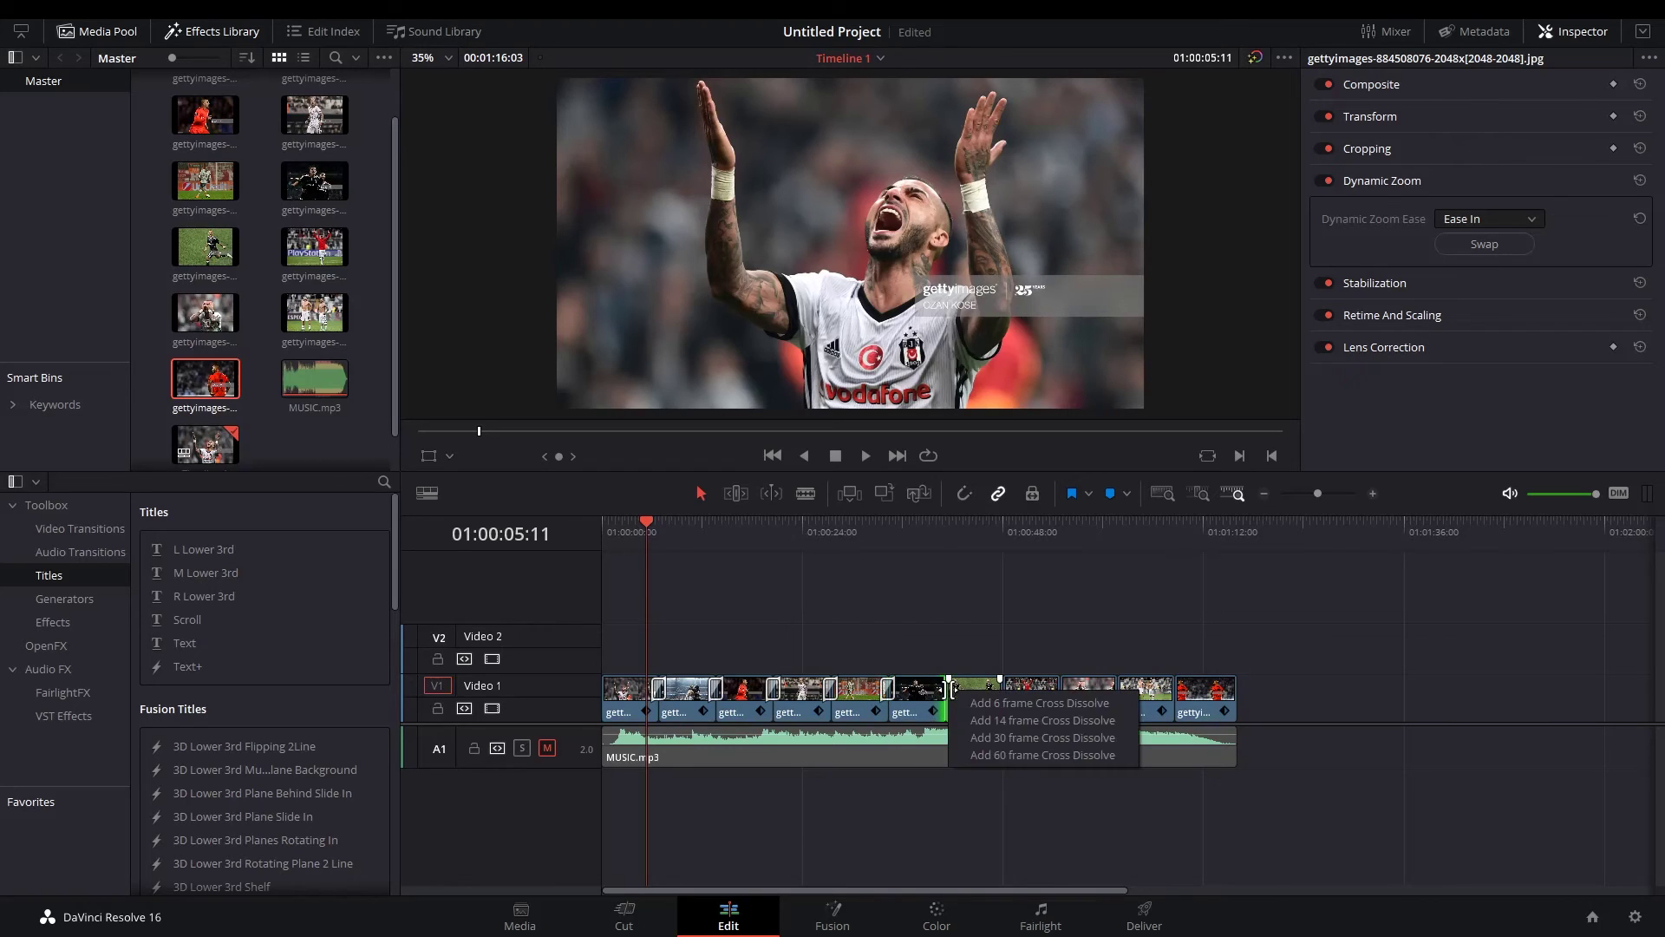
click(1022, 757)
click(1005, 698)
right_click(1006, 700)
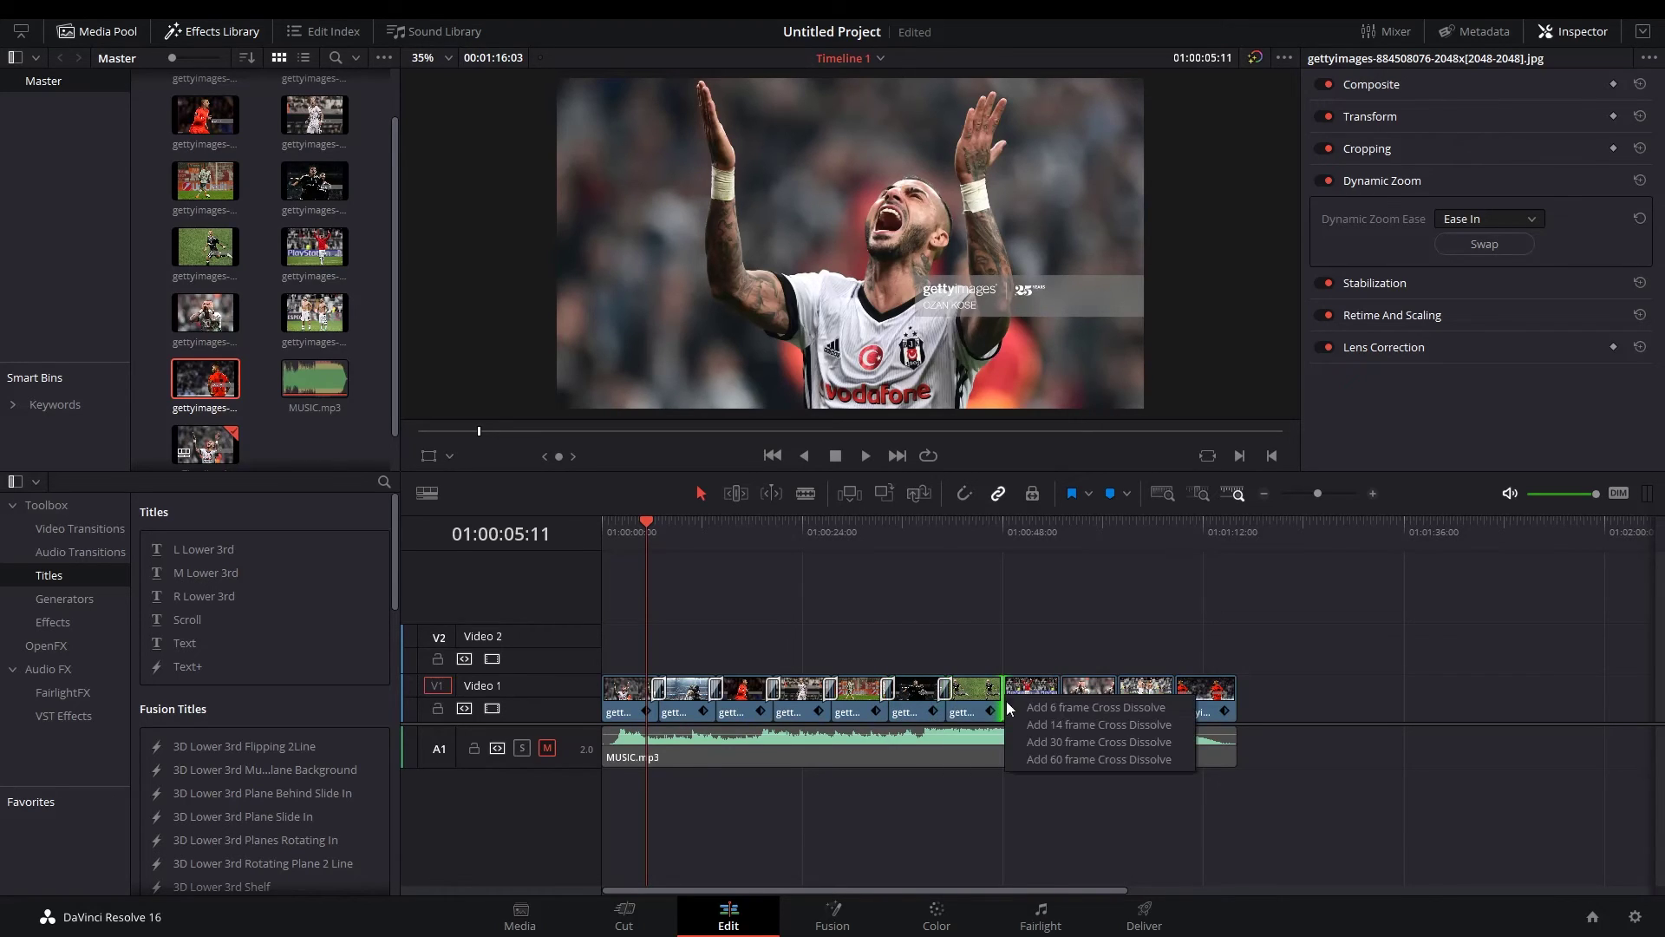
click(1074, 756)
Add 60-frame Cross Dissolves at the final three cuts, through the last clip.
click(1060, 698)
right_click(1061, 701)
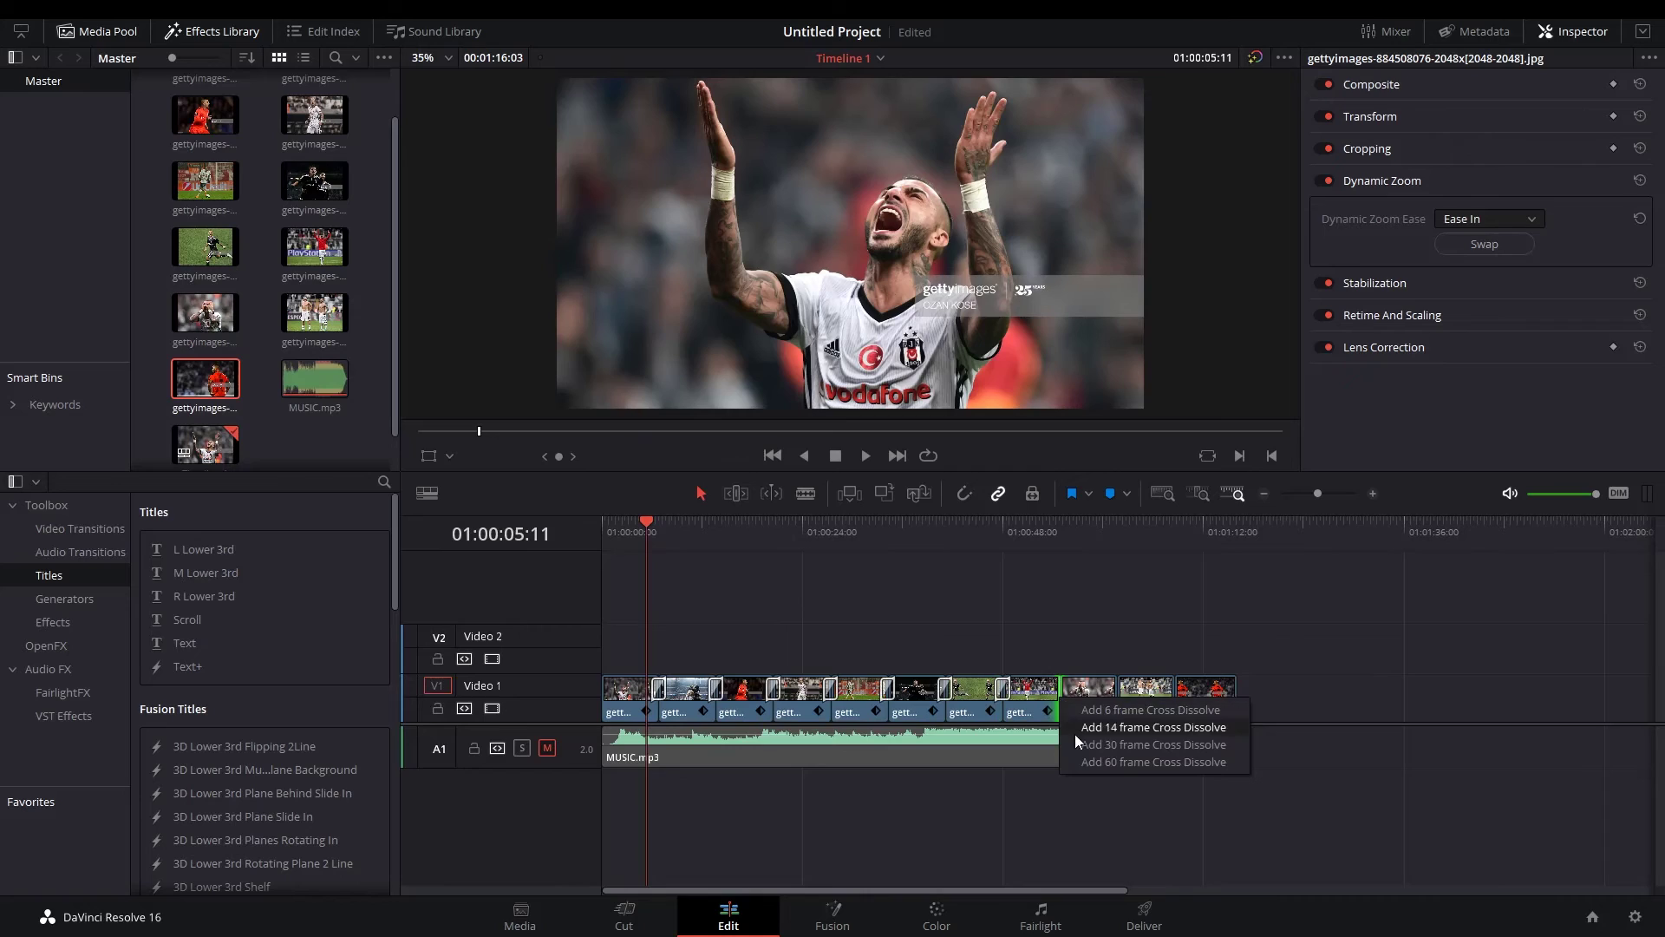
click(1090, 758)
click(1117, 699)
right_click(1118, 701)
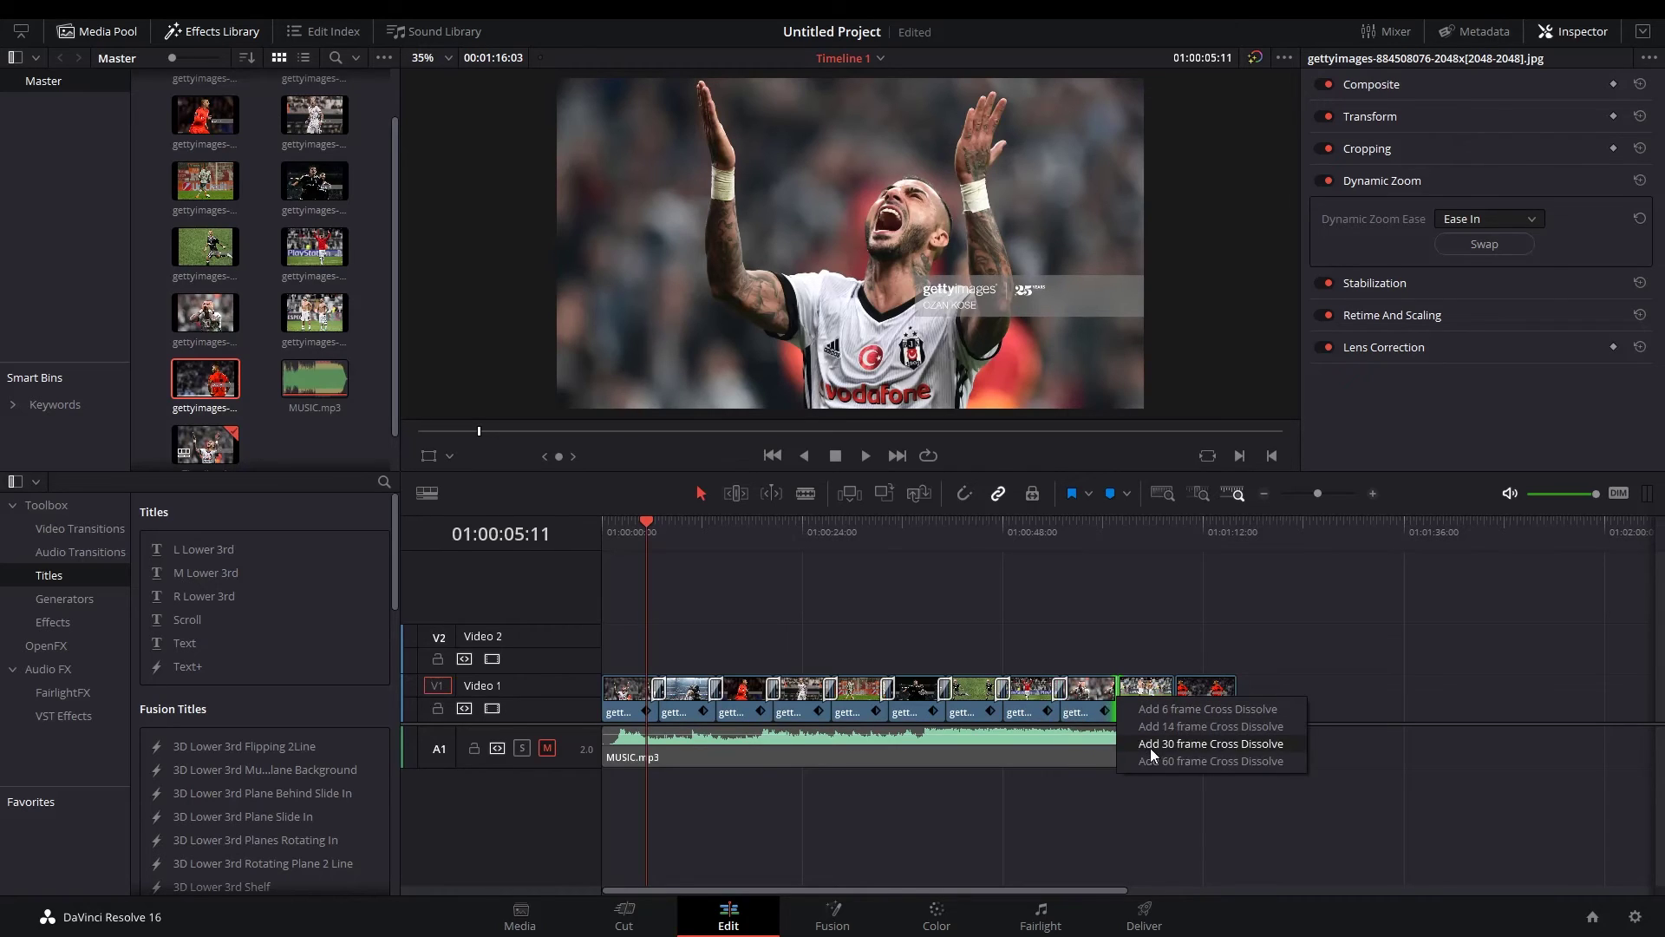
click(1157, 756)
click(1174, 698)
right_click(1176, 701)
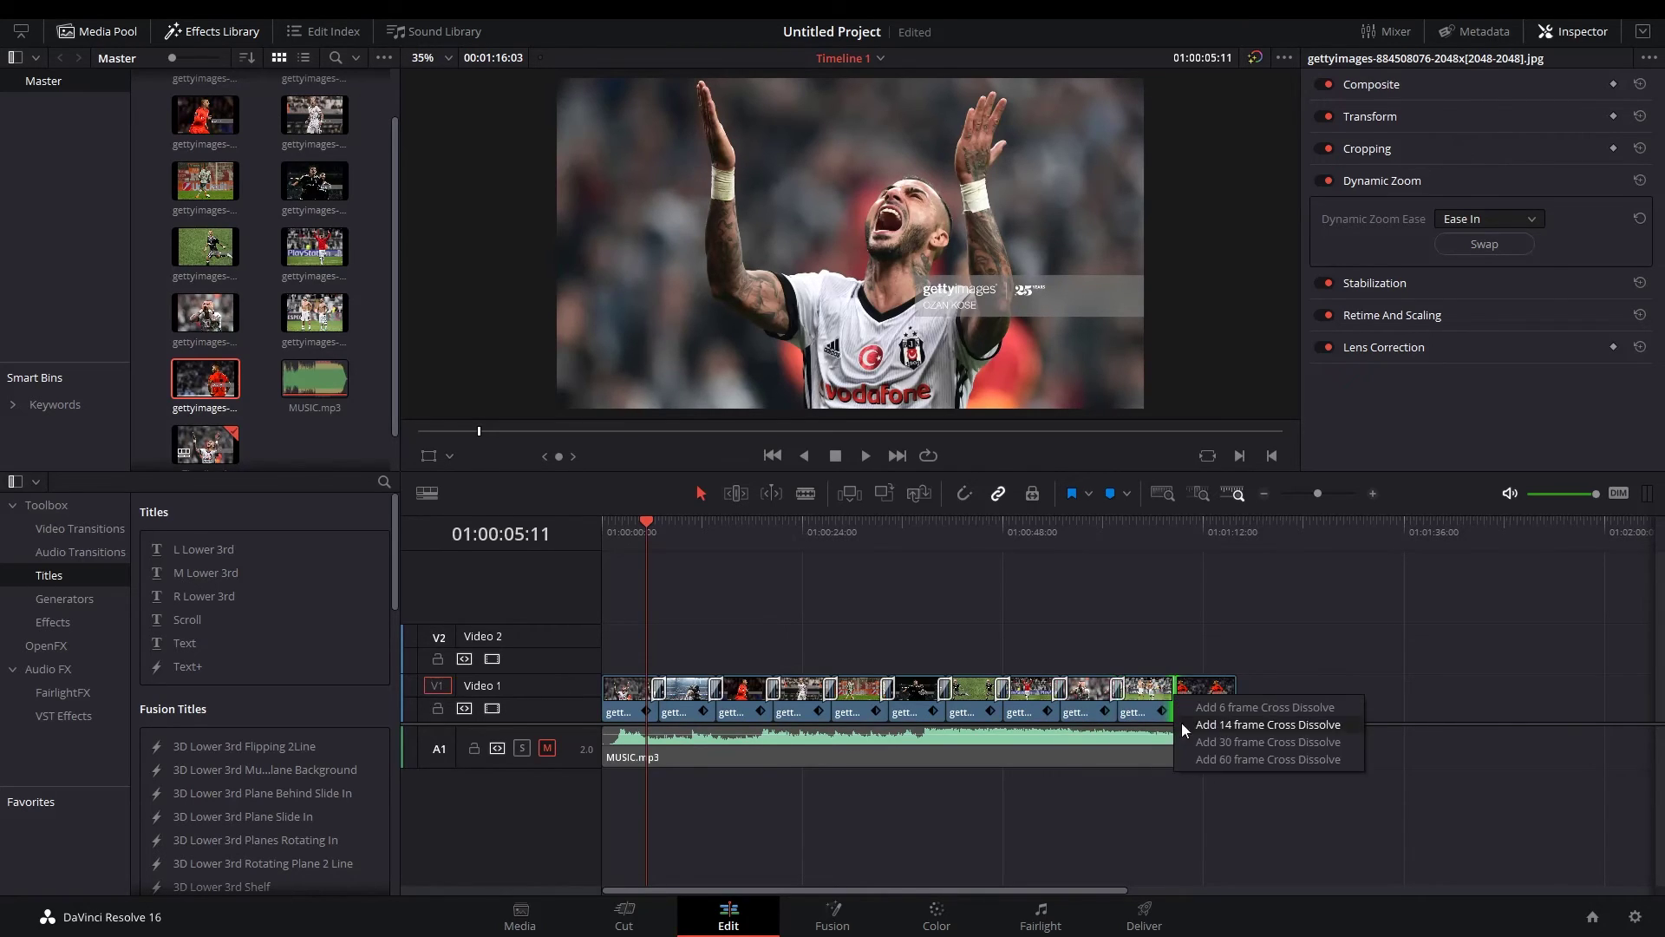
click(1198, 758)
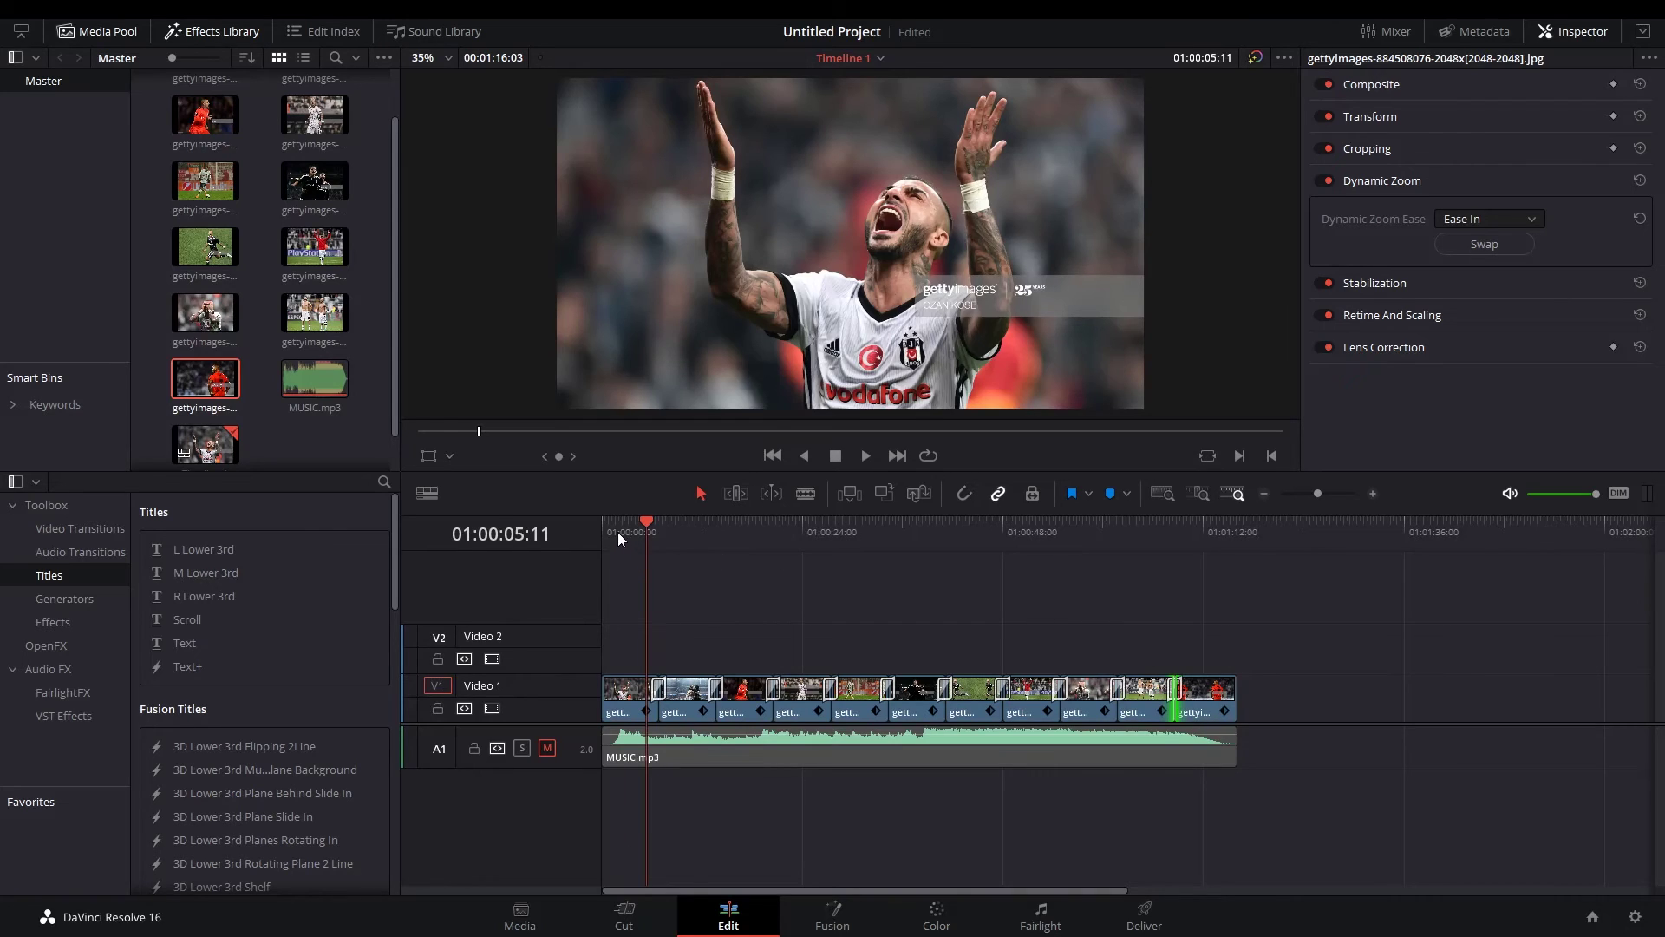
key(Home)
Lengthen the first clip's fade-in handle by about 1:06 and scrub the opening to check it.
scroll(634, 665, up, 5)
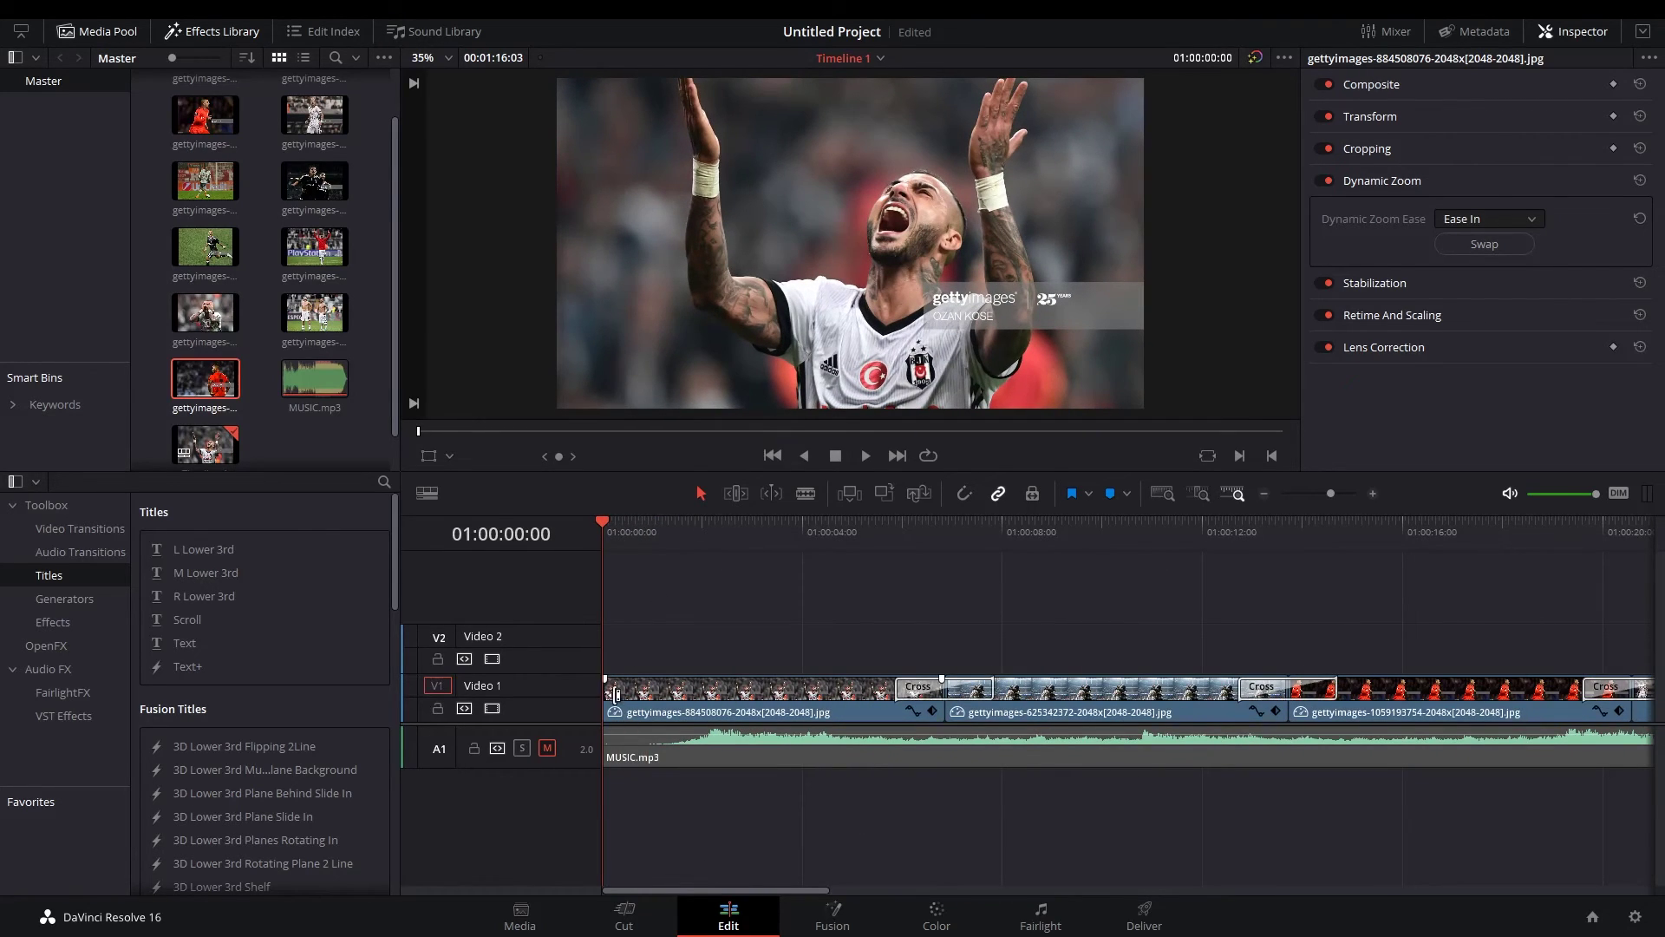
click(676, 708)
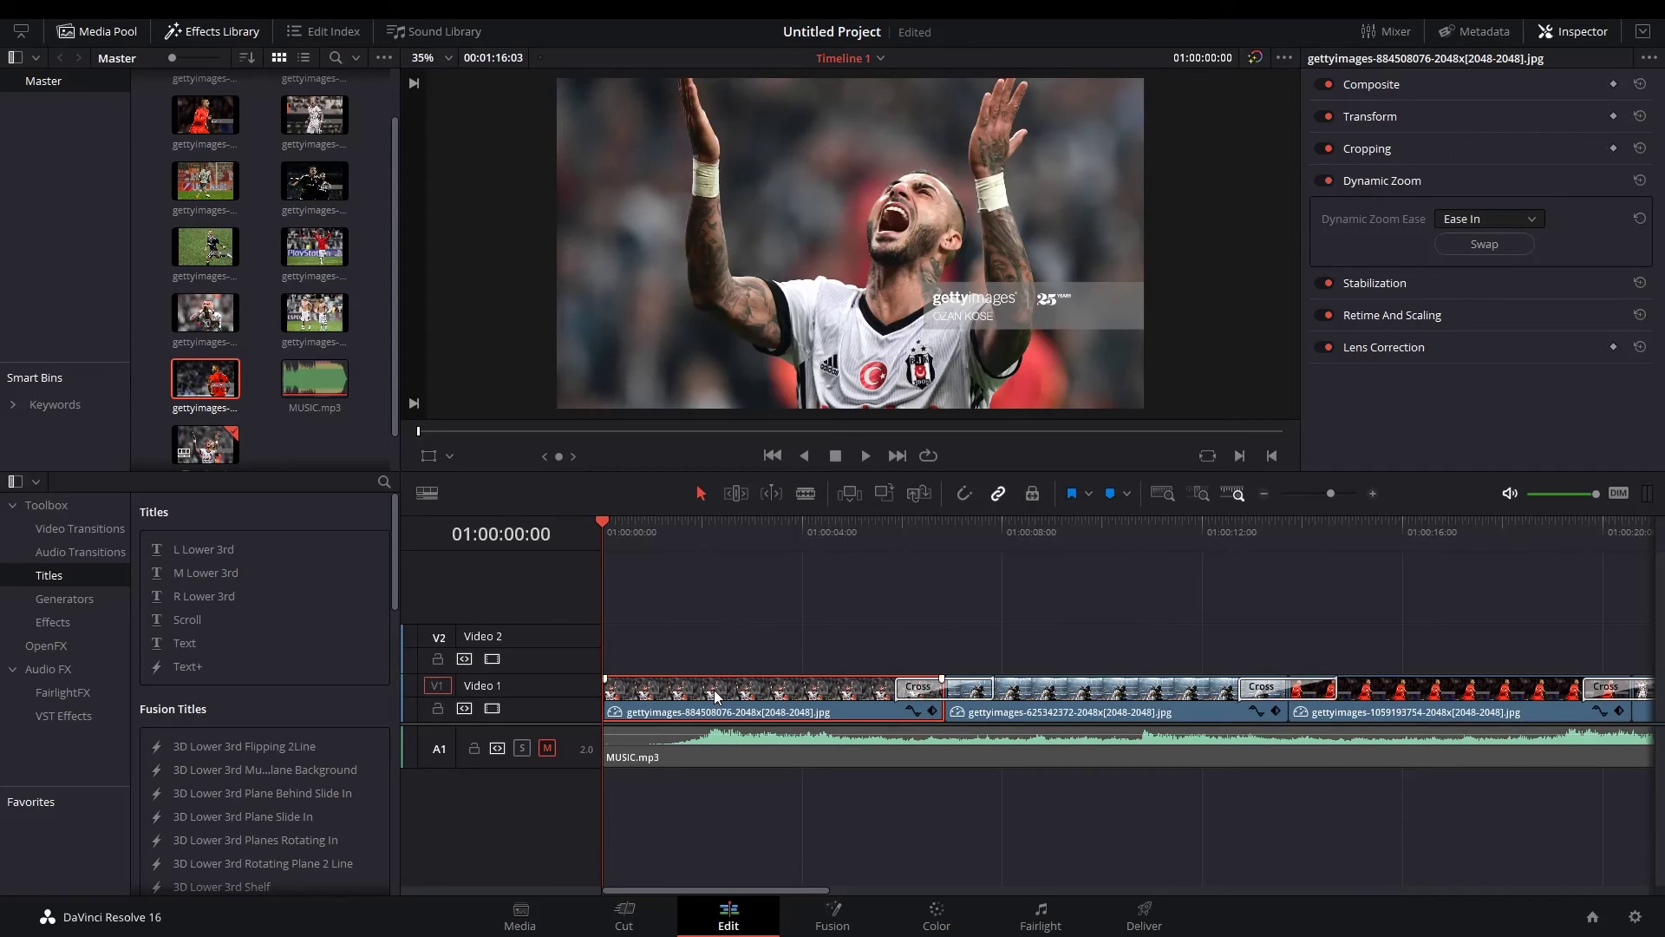
drag(605, 678, 820, 681)
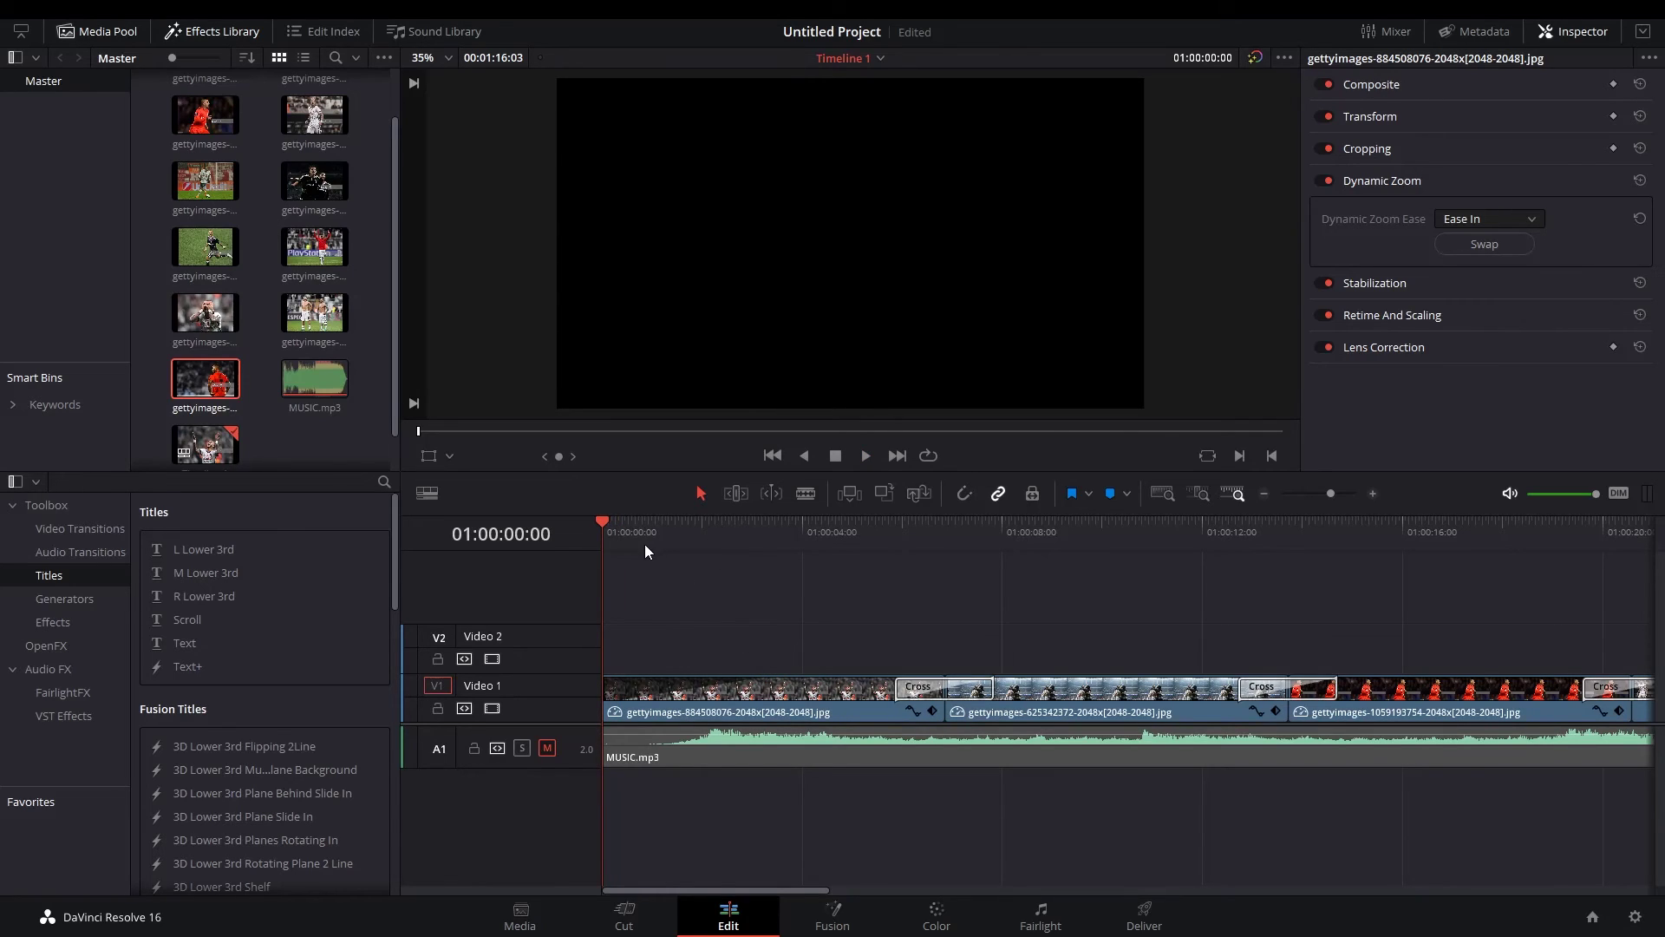
mouse_move(610, 519)
mouse_down()
mouse_move(692, 518)
mouse_move(607, 523)
mouse_up()
Scrub the final clip, then play the slideshow from the start, resuming from 01:00:12:28.
scroll(757, 599, down, 5)
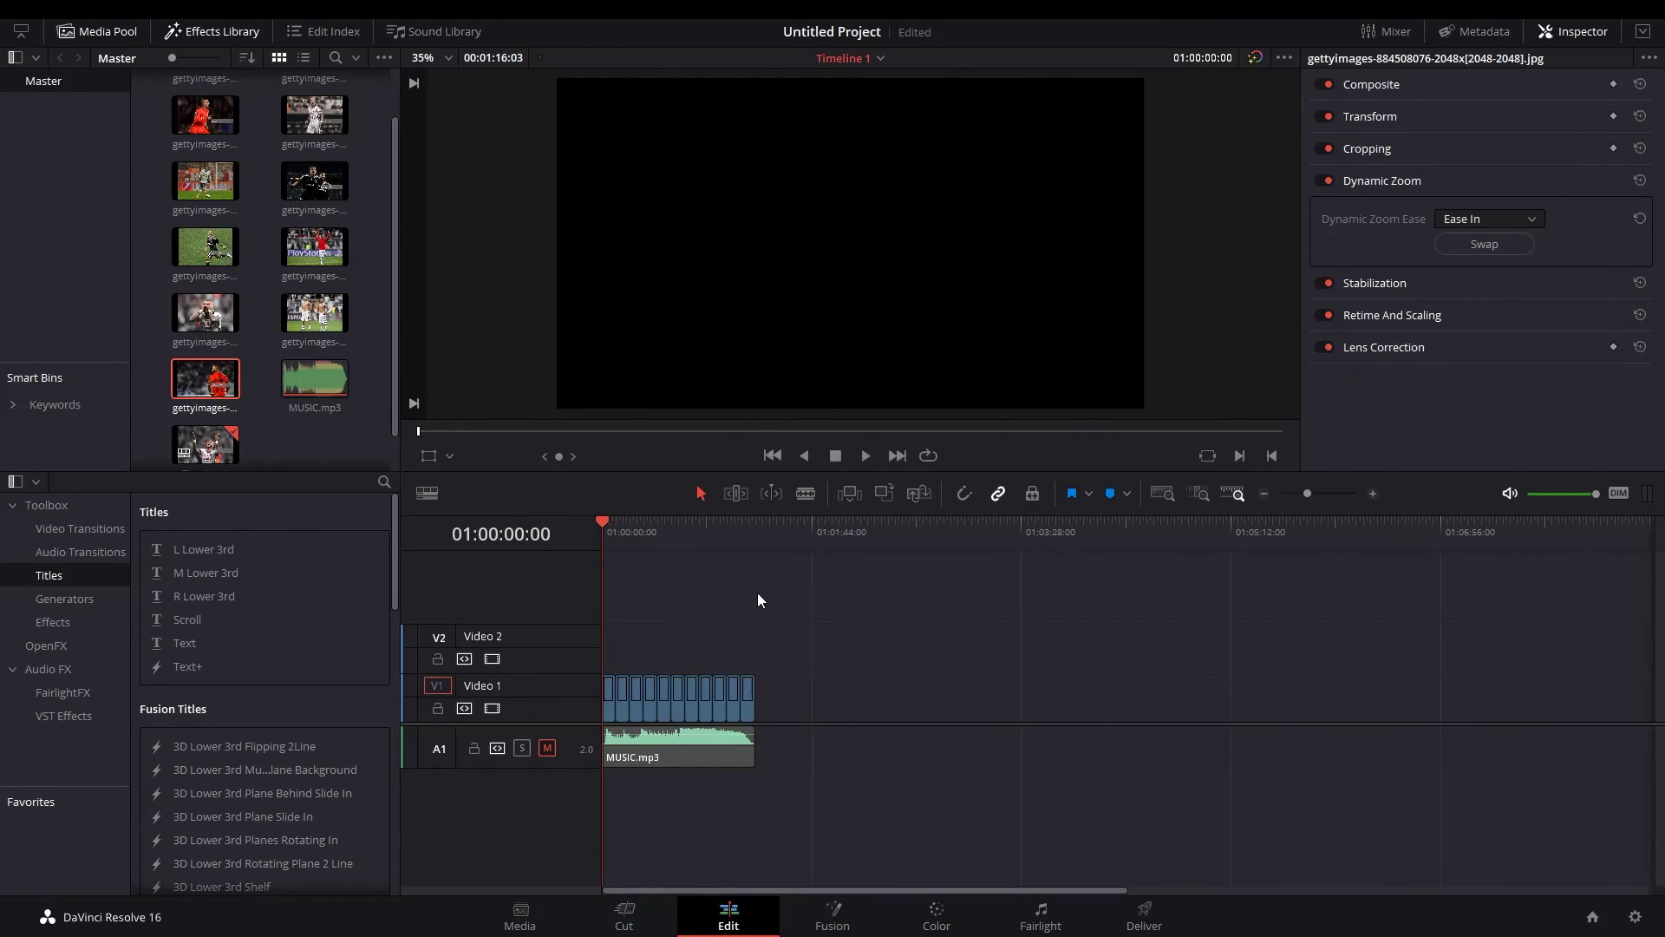
click(747, 529)
scroll(747, 564, up, 5)
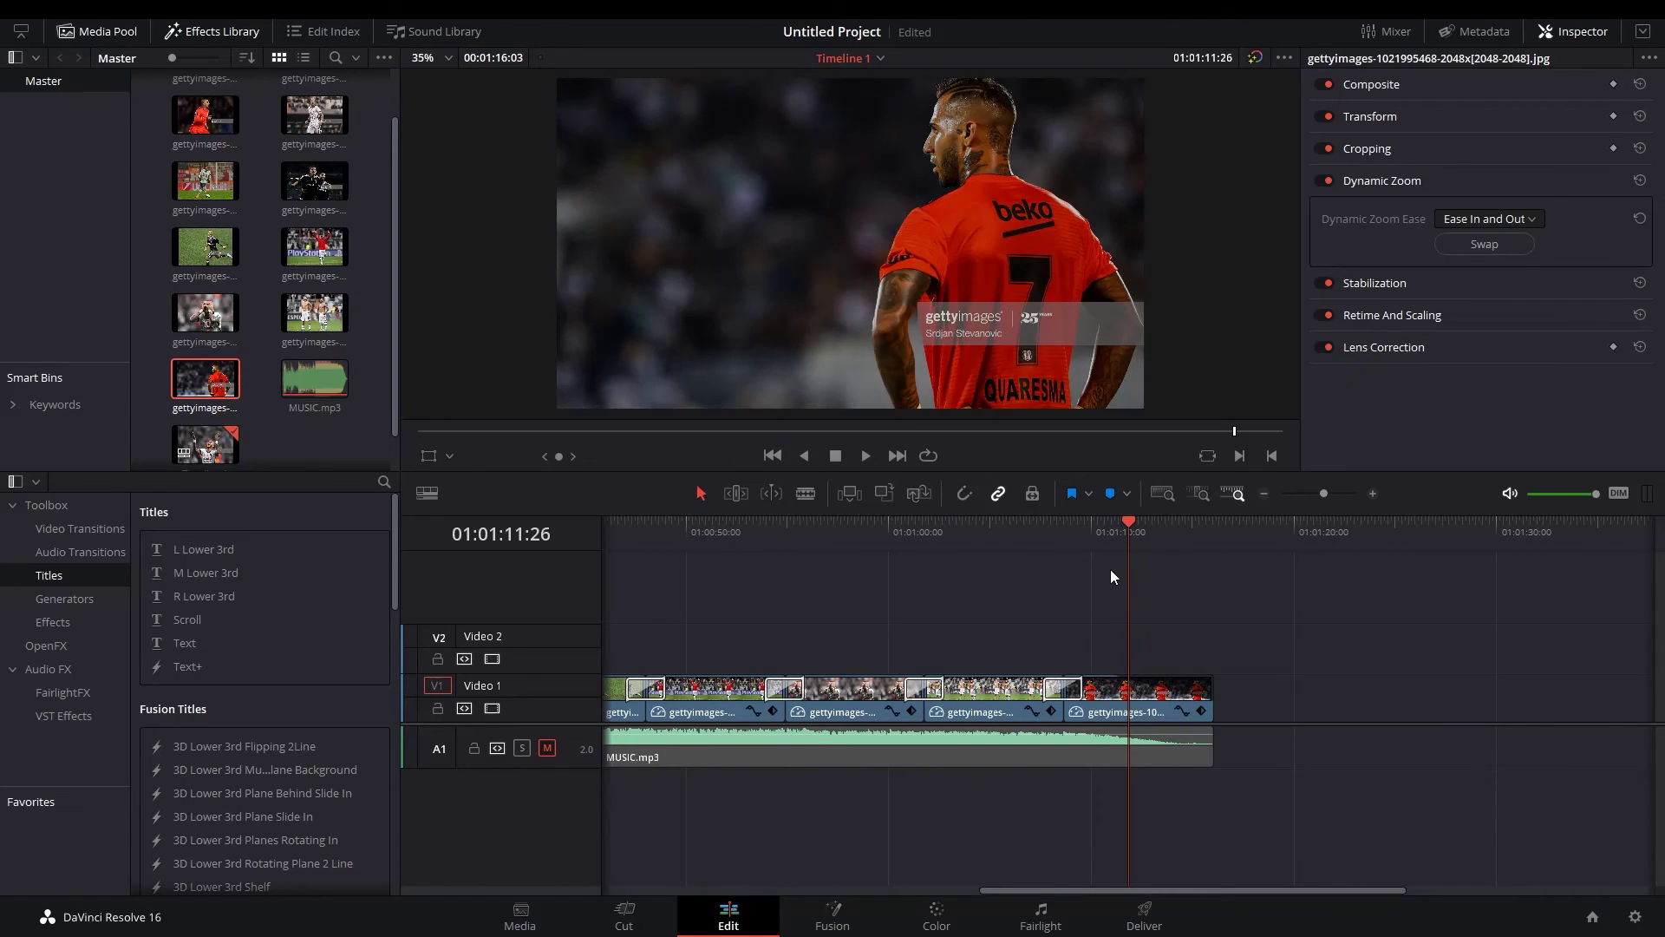
drag(1099, 529, 1204, 521)
key(Home)
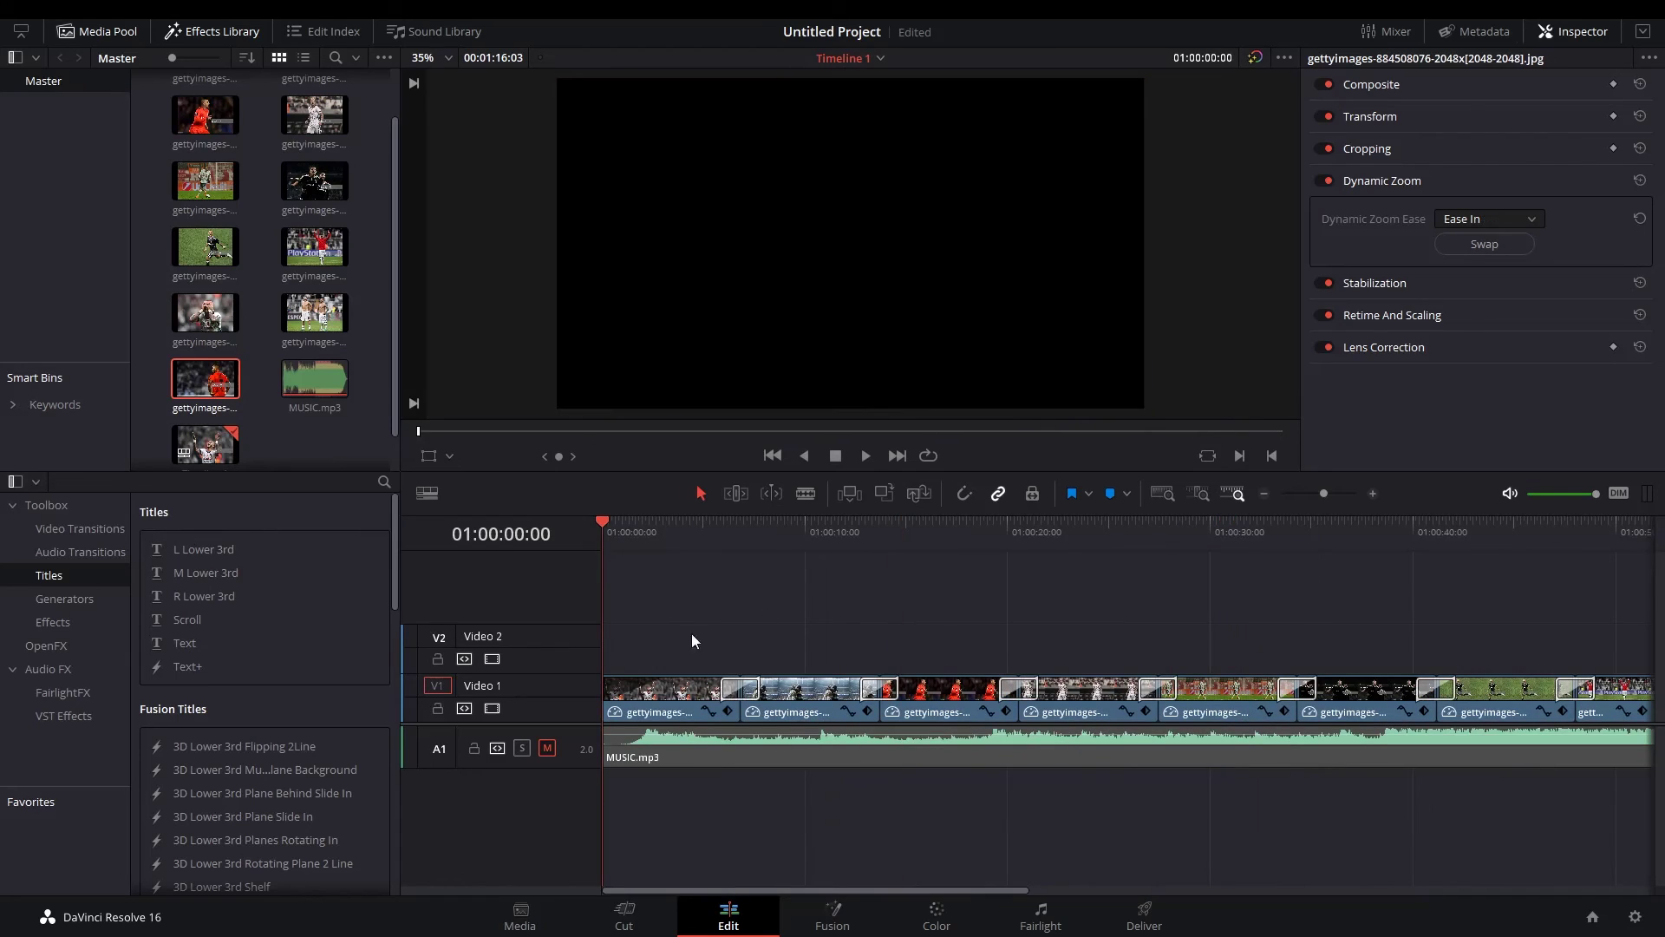
key(space)
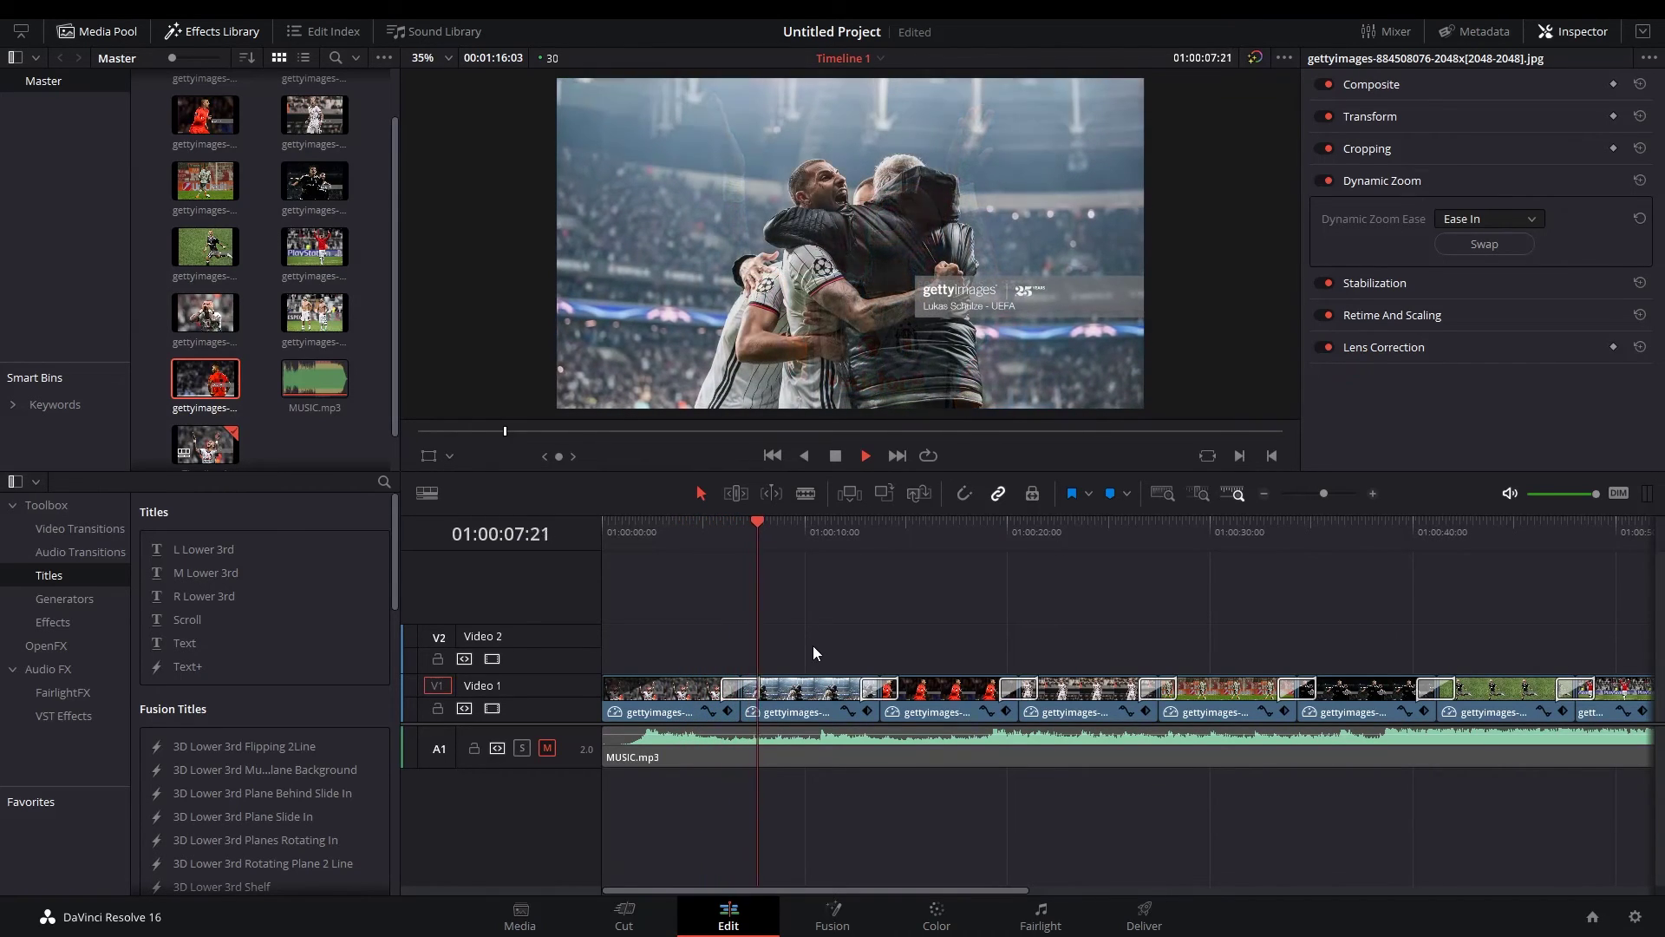
click(863, 526)
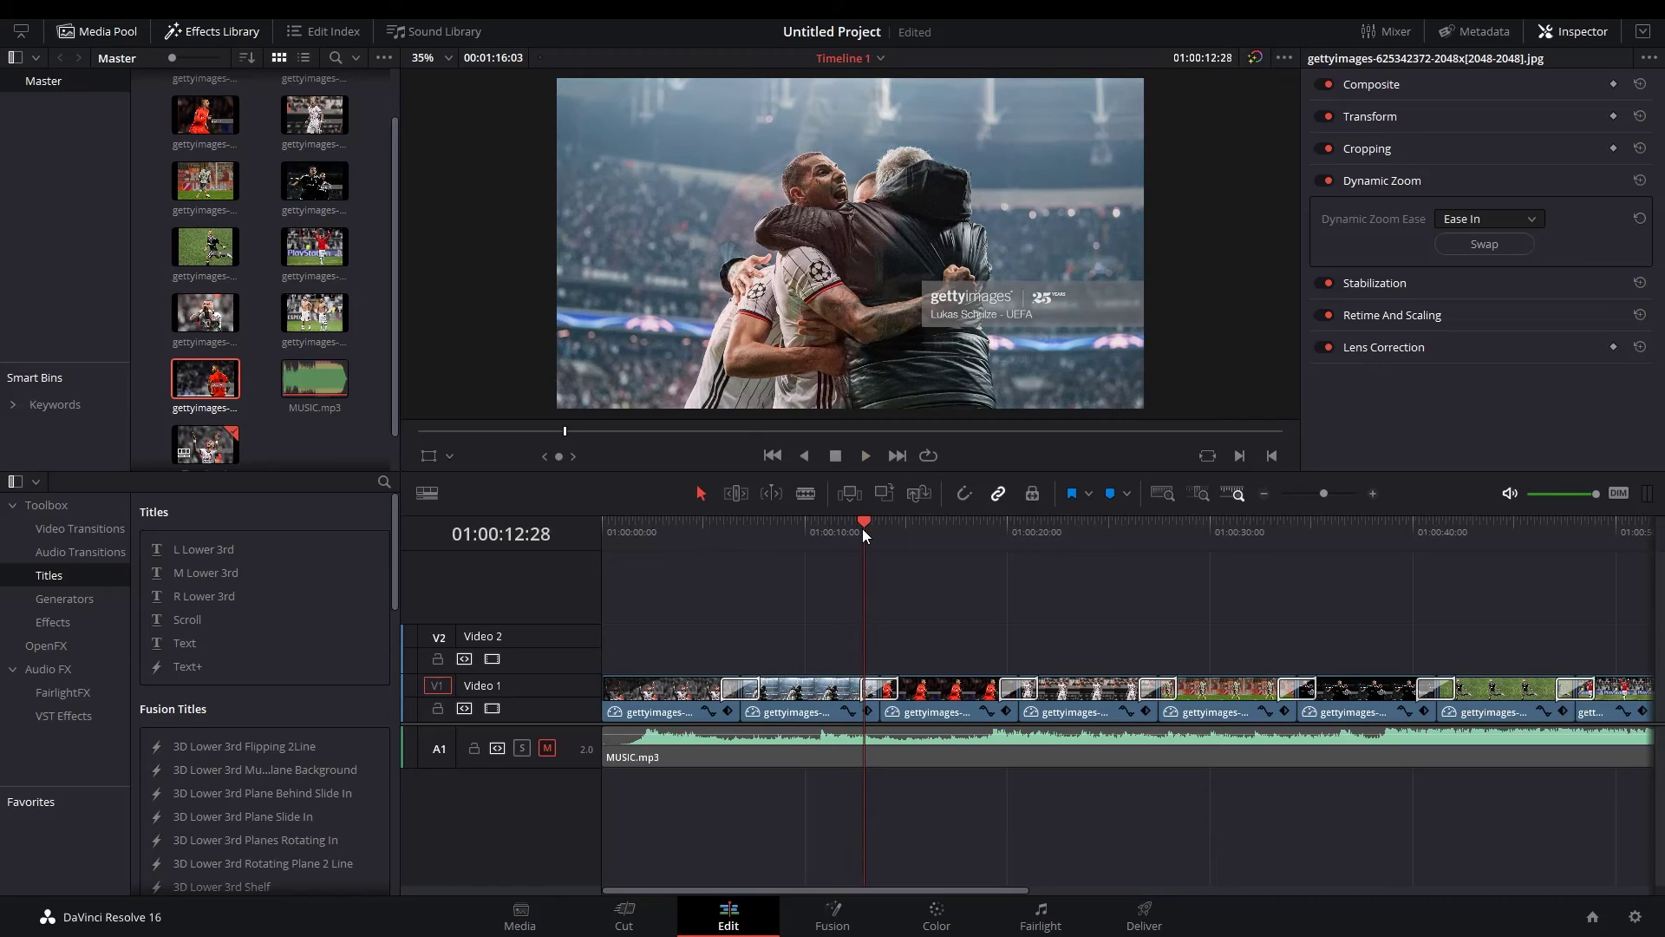
key(space)
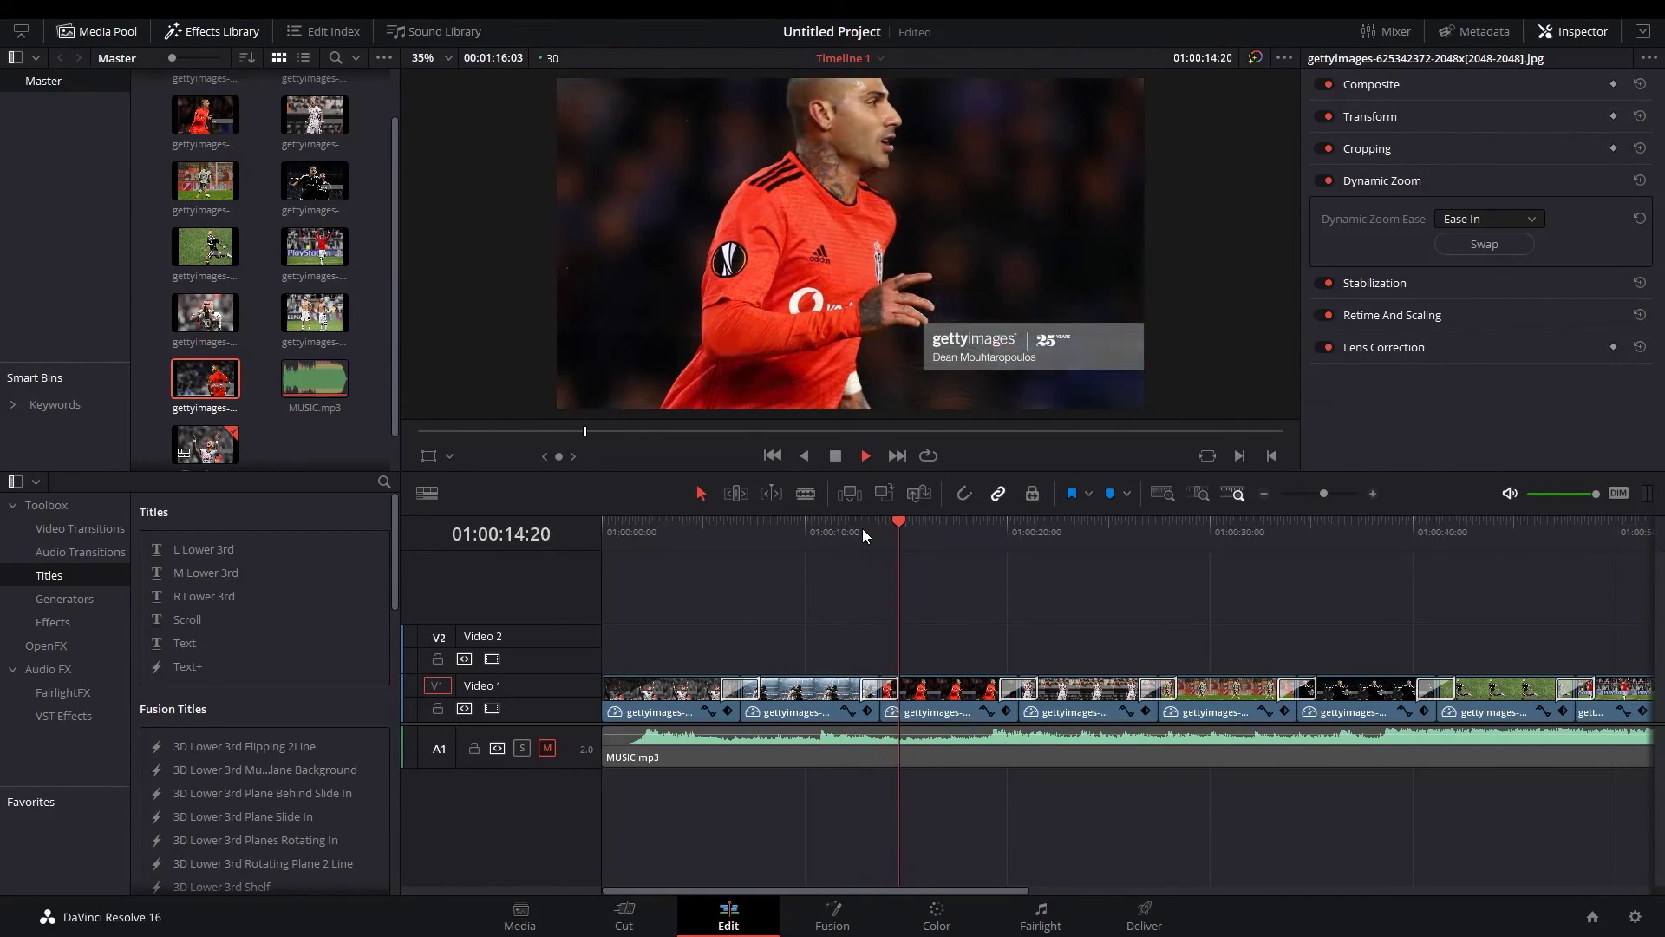
key(space)
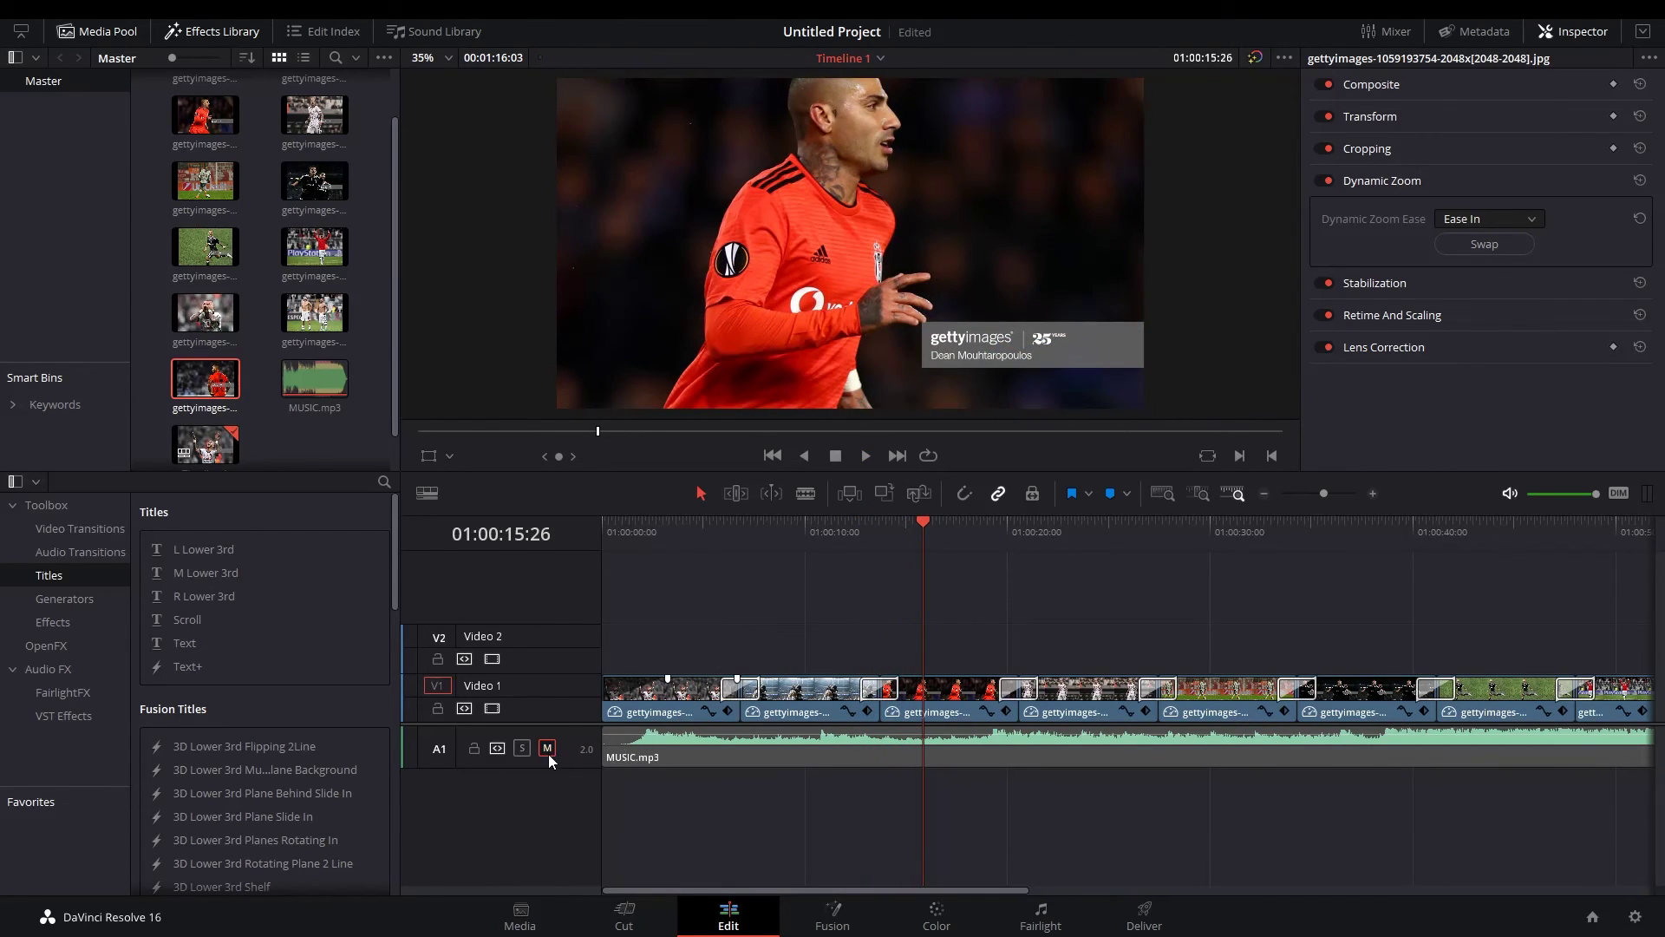
Unmute MUSIC.mp3 on A1, play the slideshow with music, then select all video and audio clips.
click(548, 747)
drag(747, 521, 522, 522)
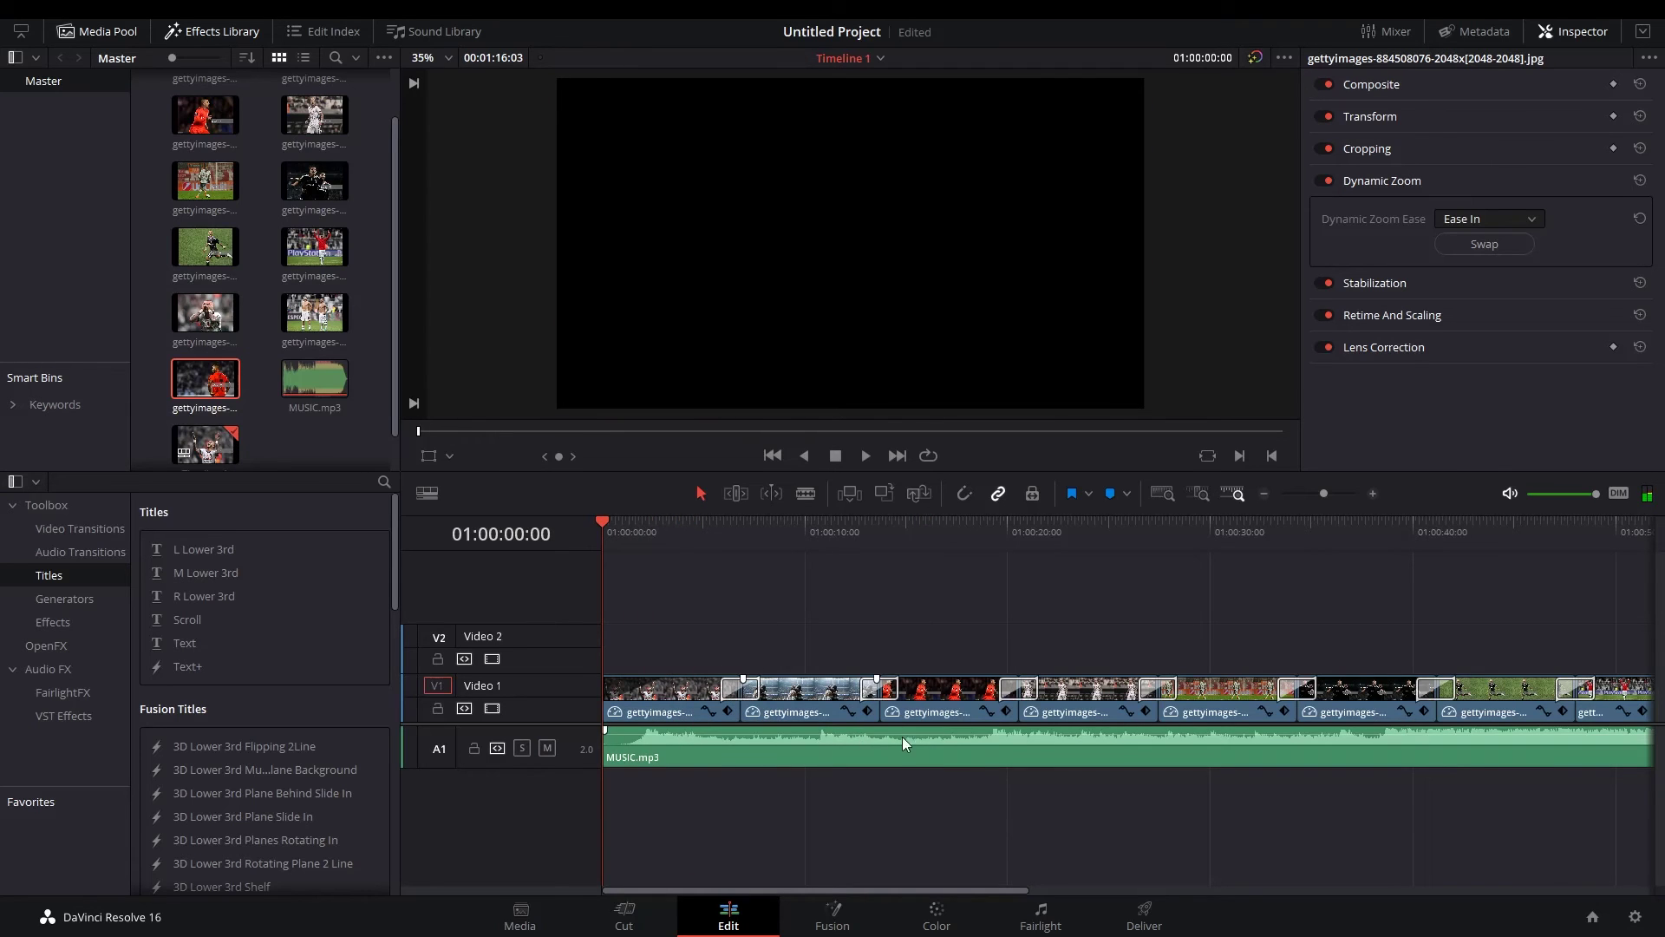
key(space)
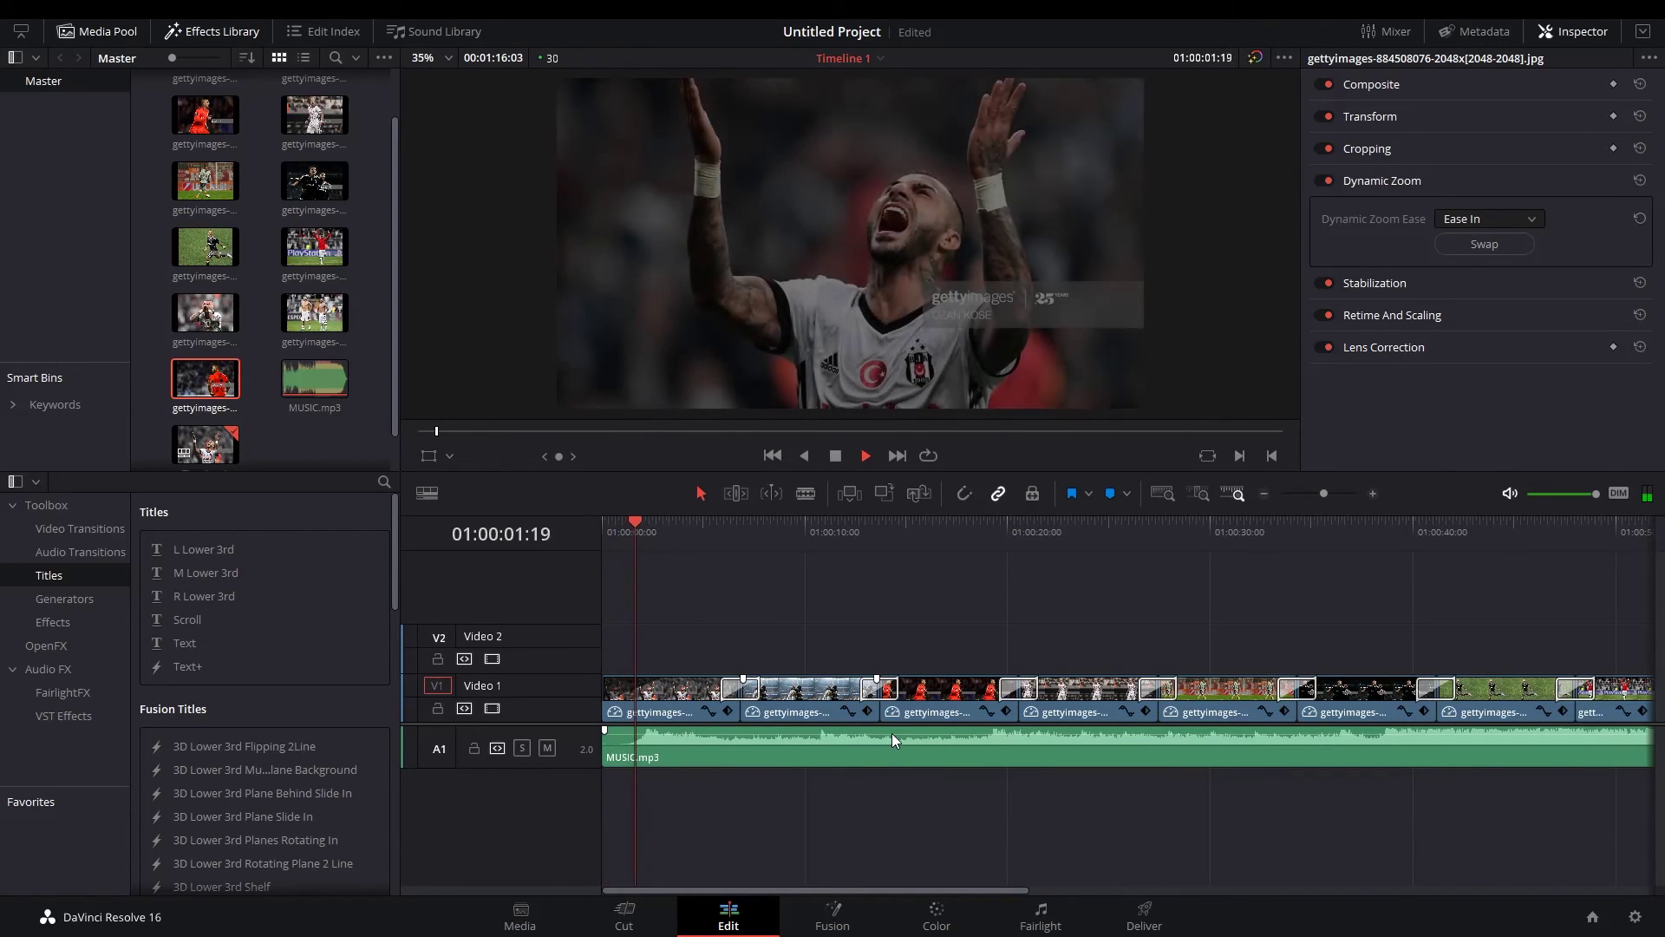
key(ctrl+minus)
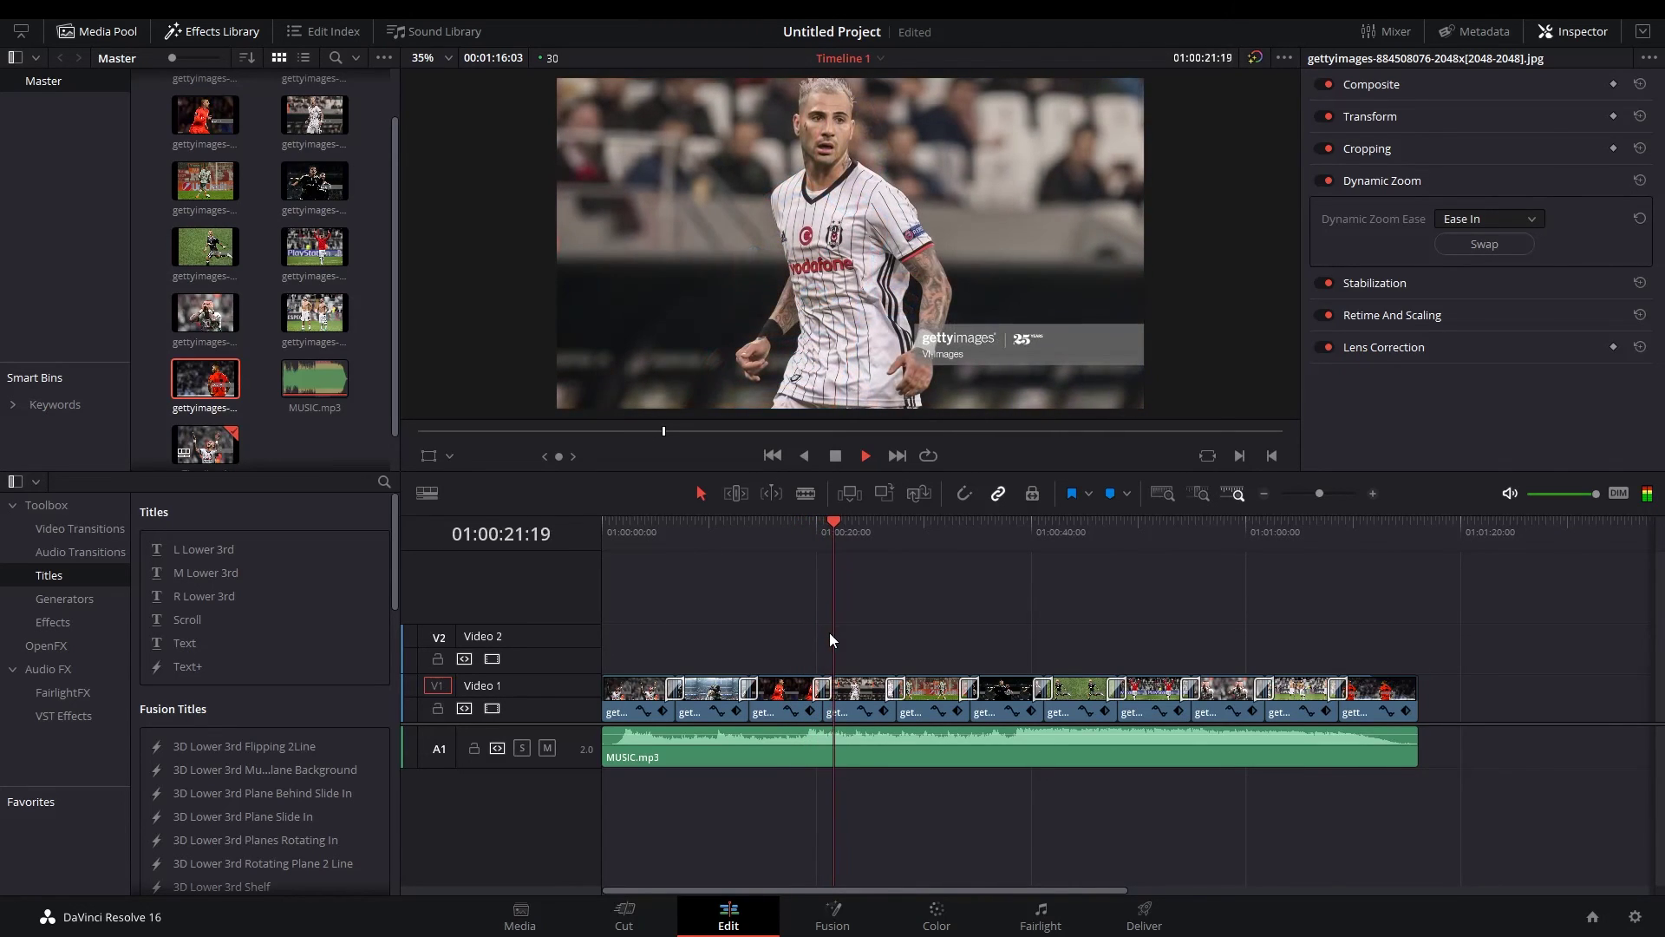
key(space)
drag(848, 540, 854, 529)
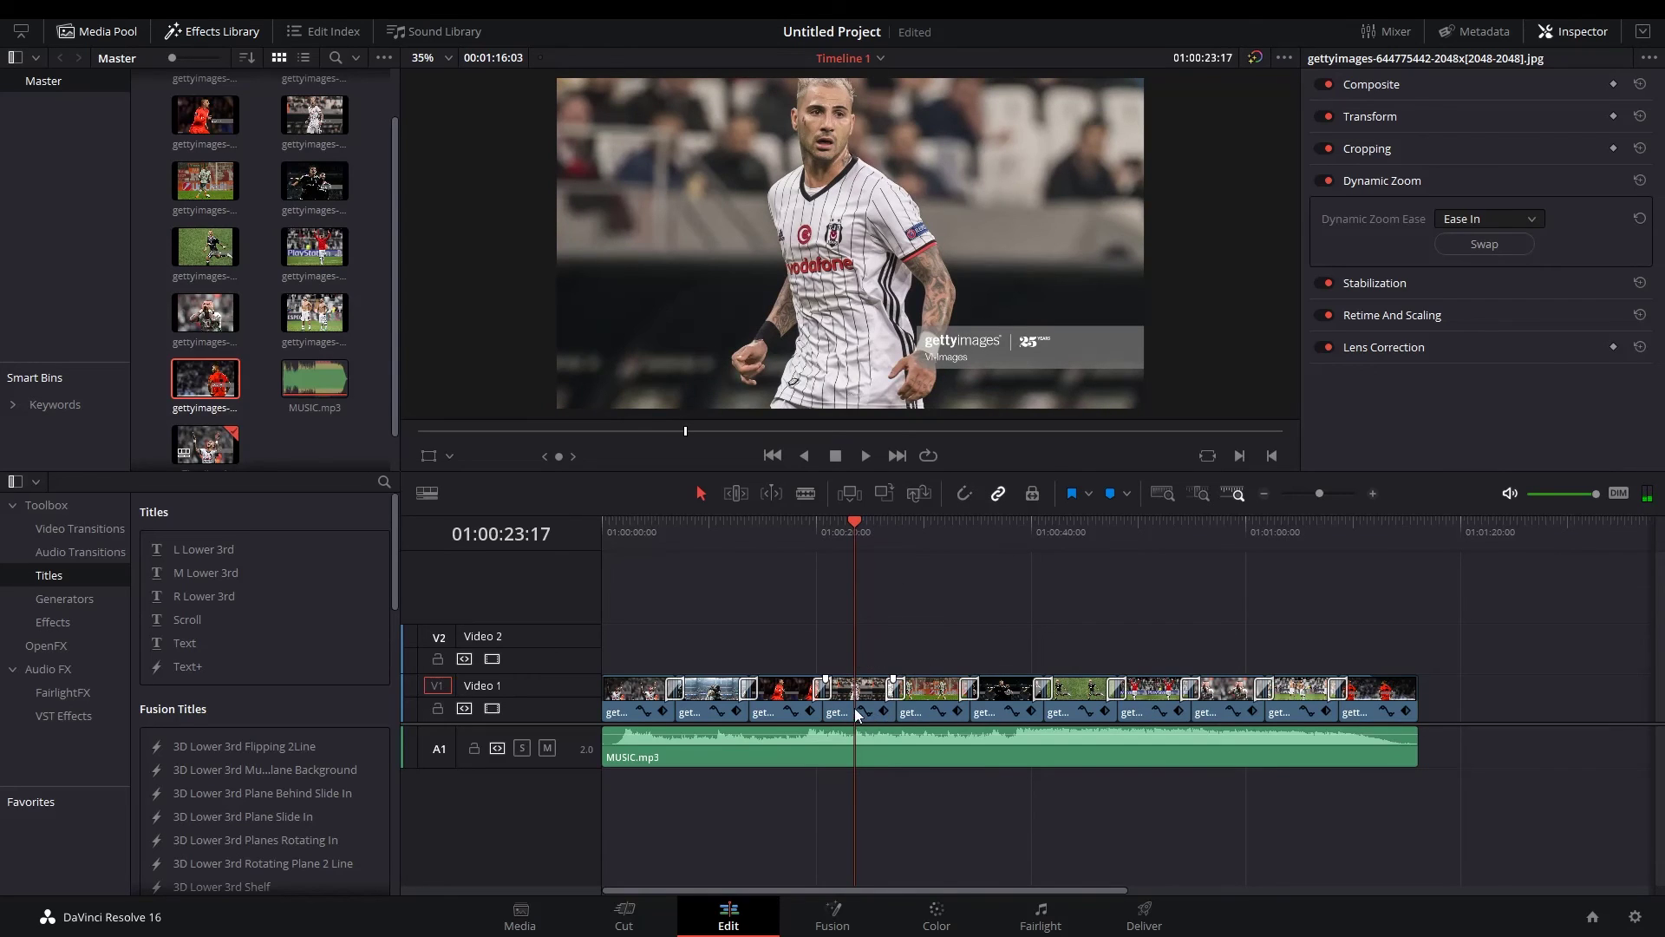
mouse_move(1475, 633)
mouse_down()
mouse_move(552, 857)
mouse_move(966, 512)
mouse_up()
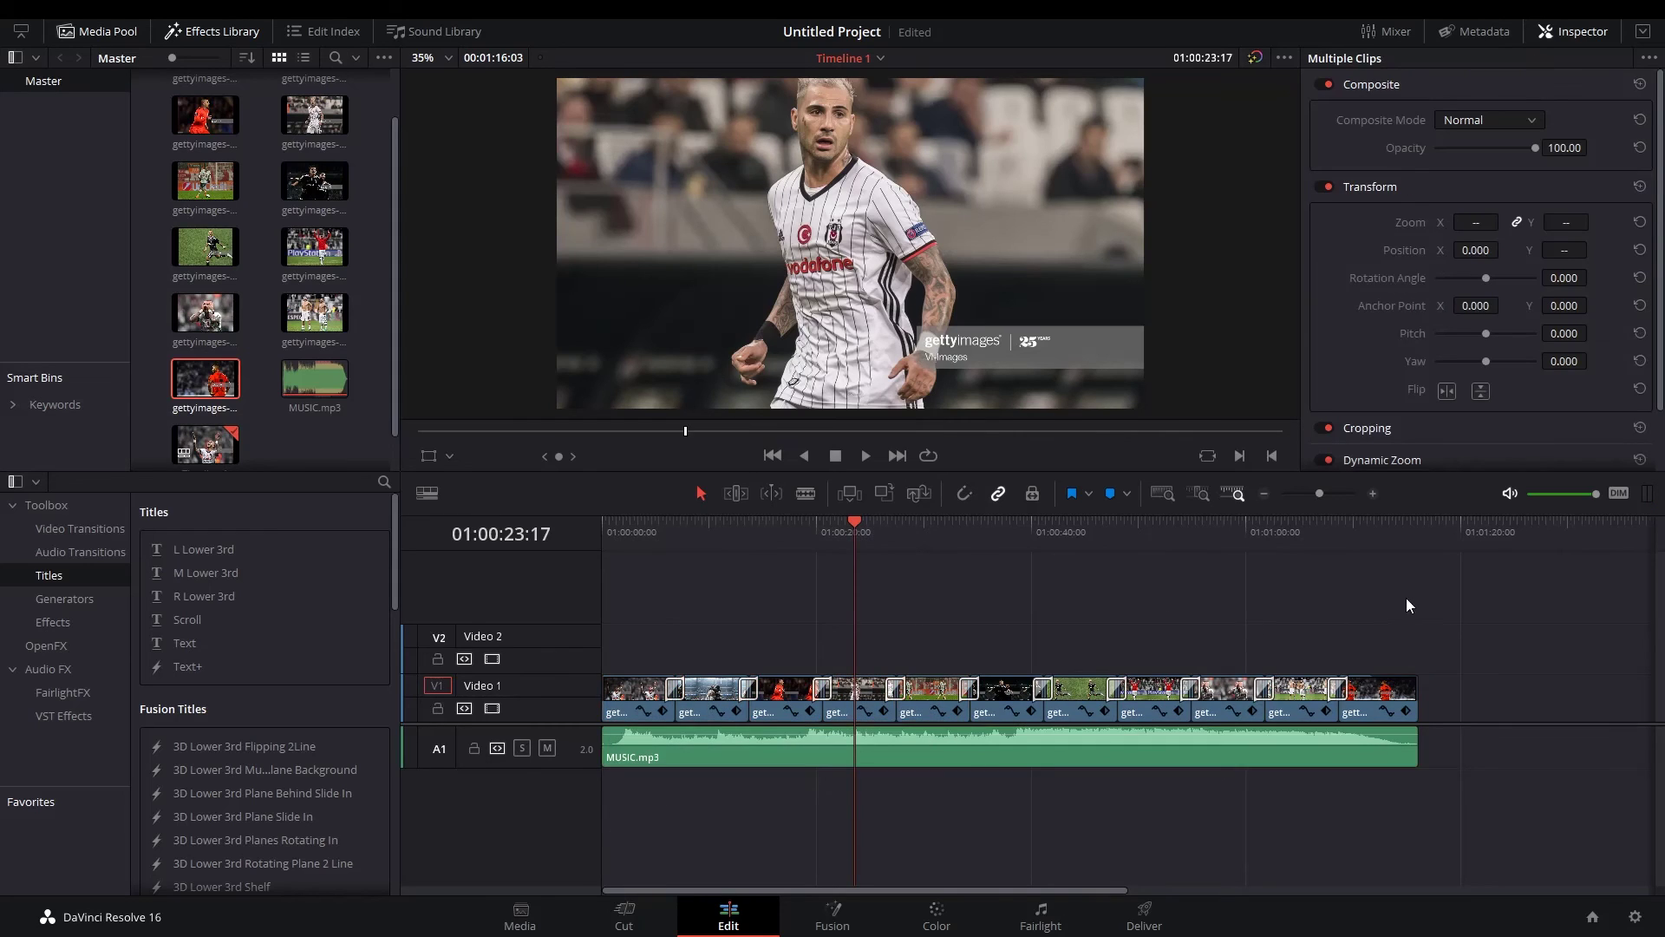
Check the final dissolve and the MUSIC.mp3 clip, then move the first photo clip onto Video 2.
drag(1407, 597, 640, 833)
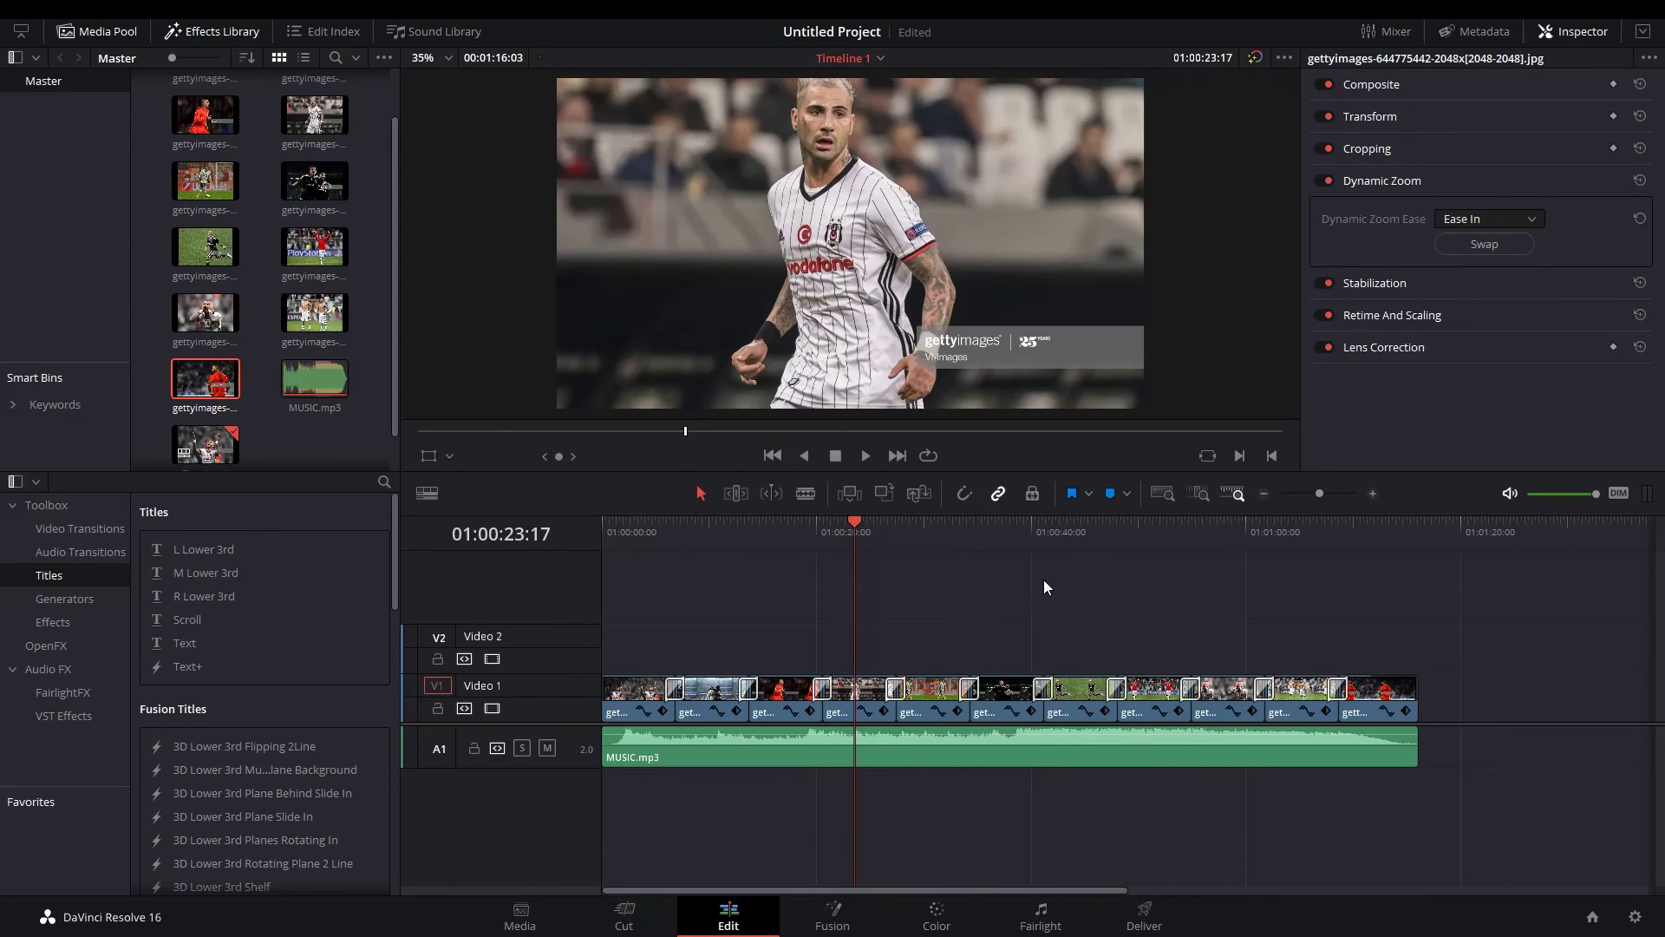
drag(623, 536, 1268, 531)
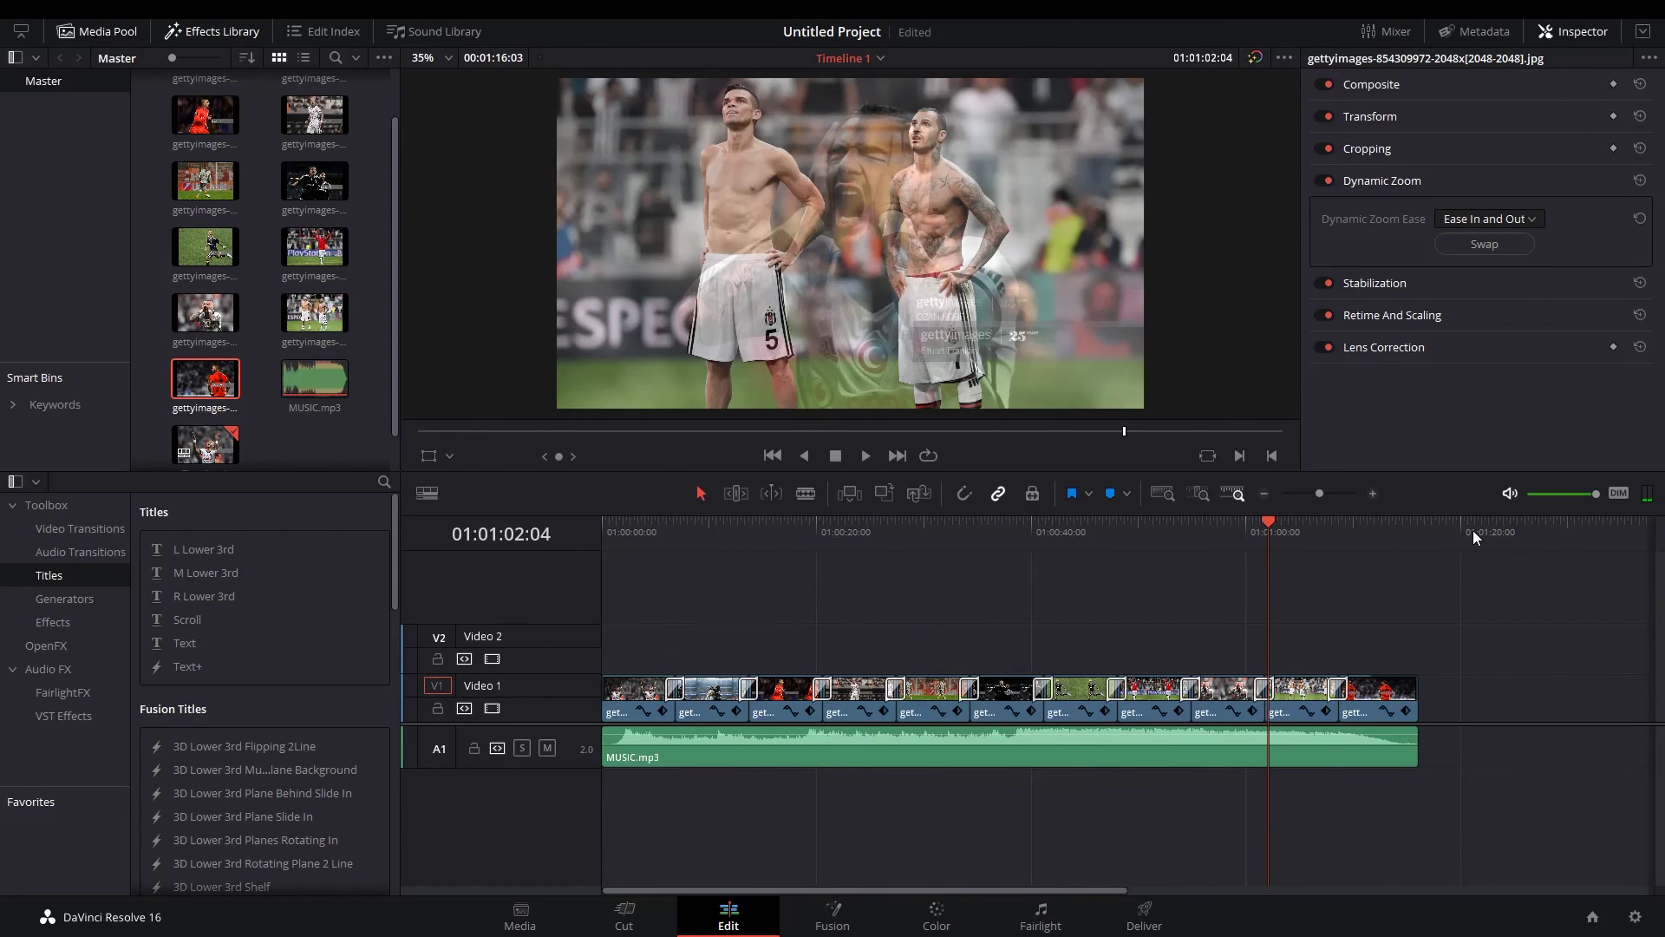
click(1301, 533)
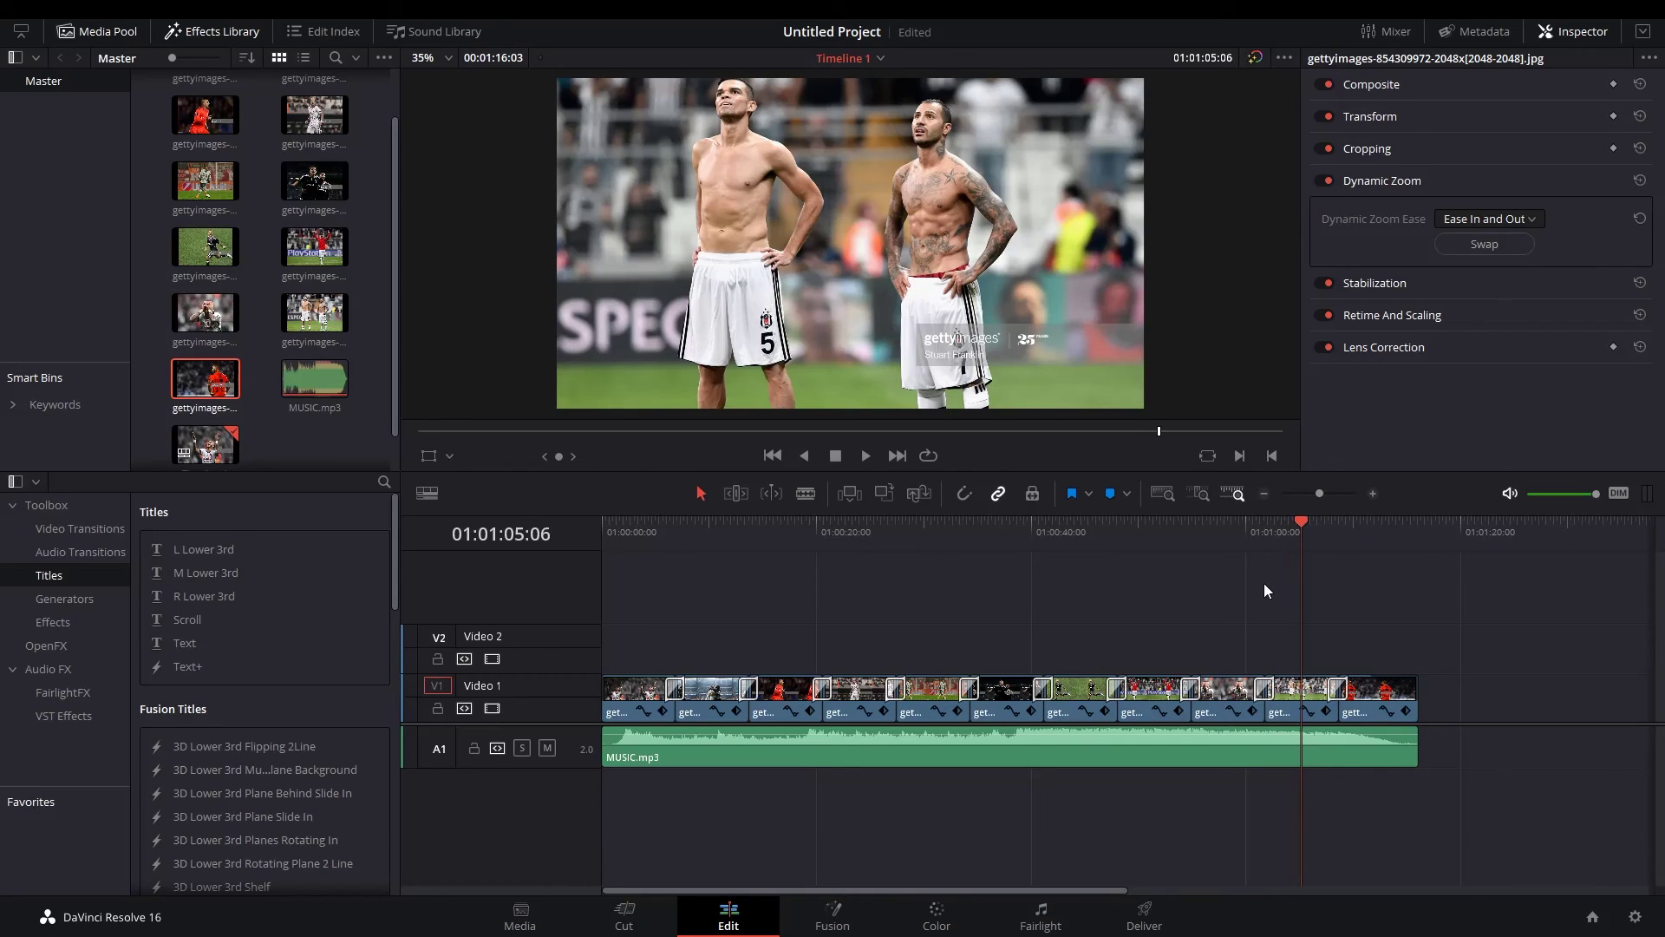
click(639, 761)
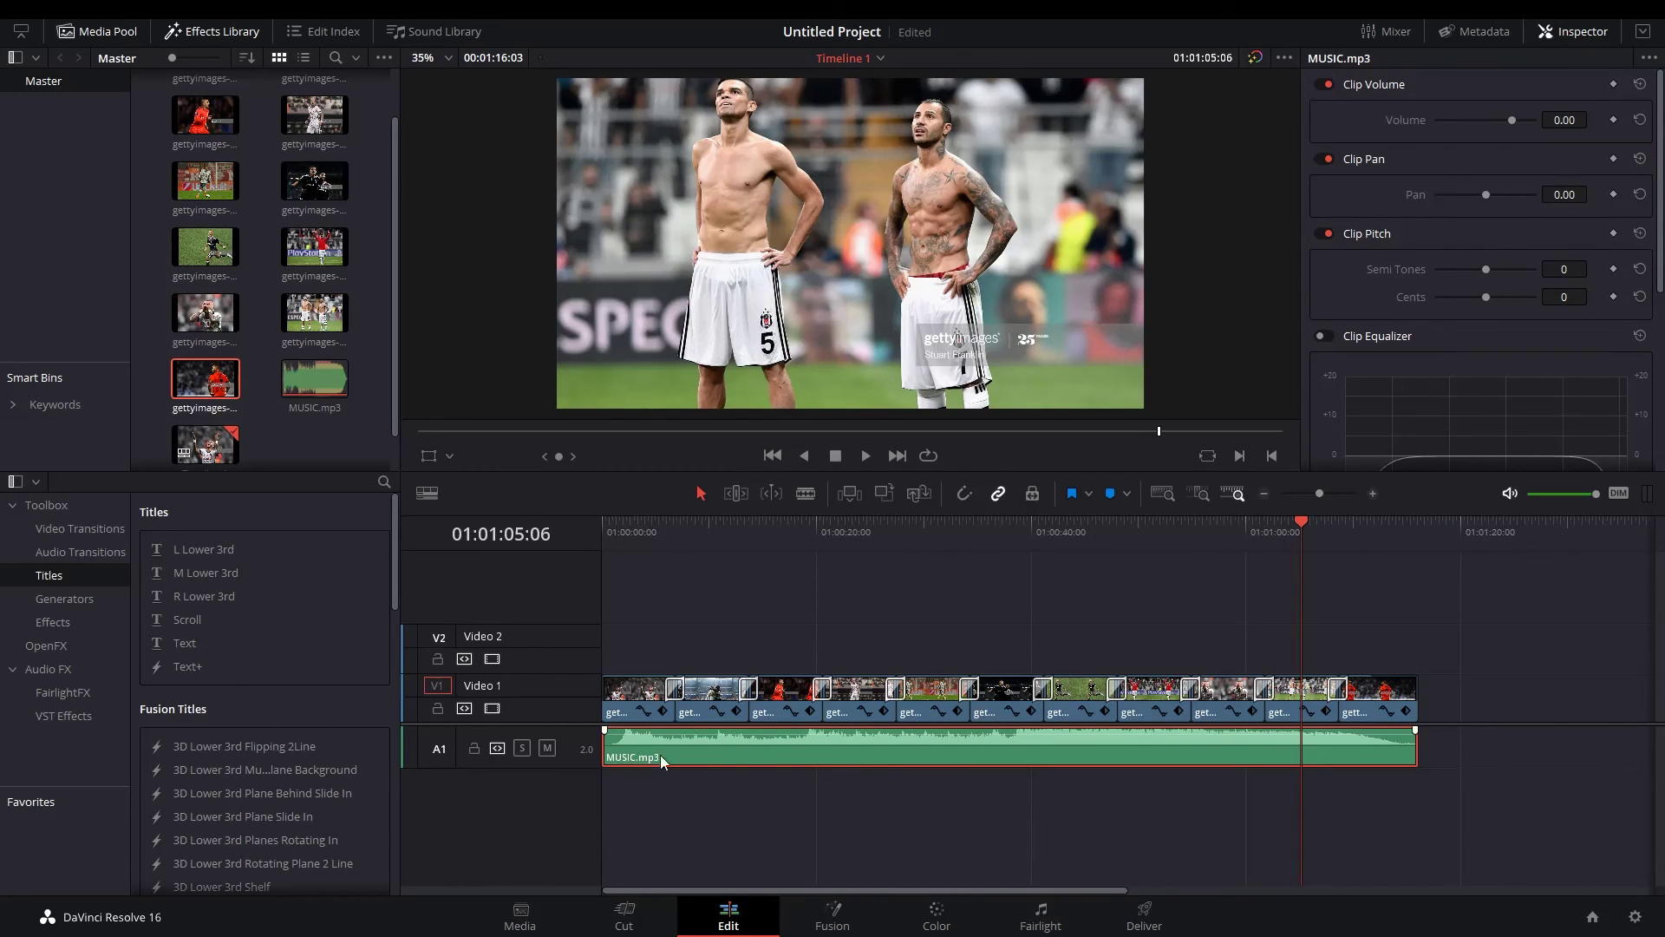
click(628, 526)
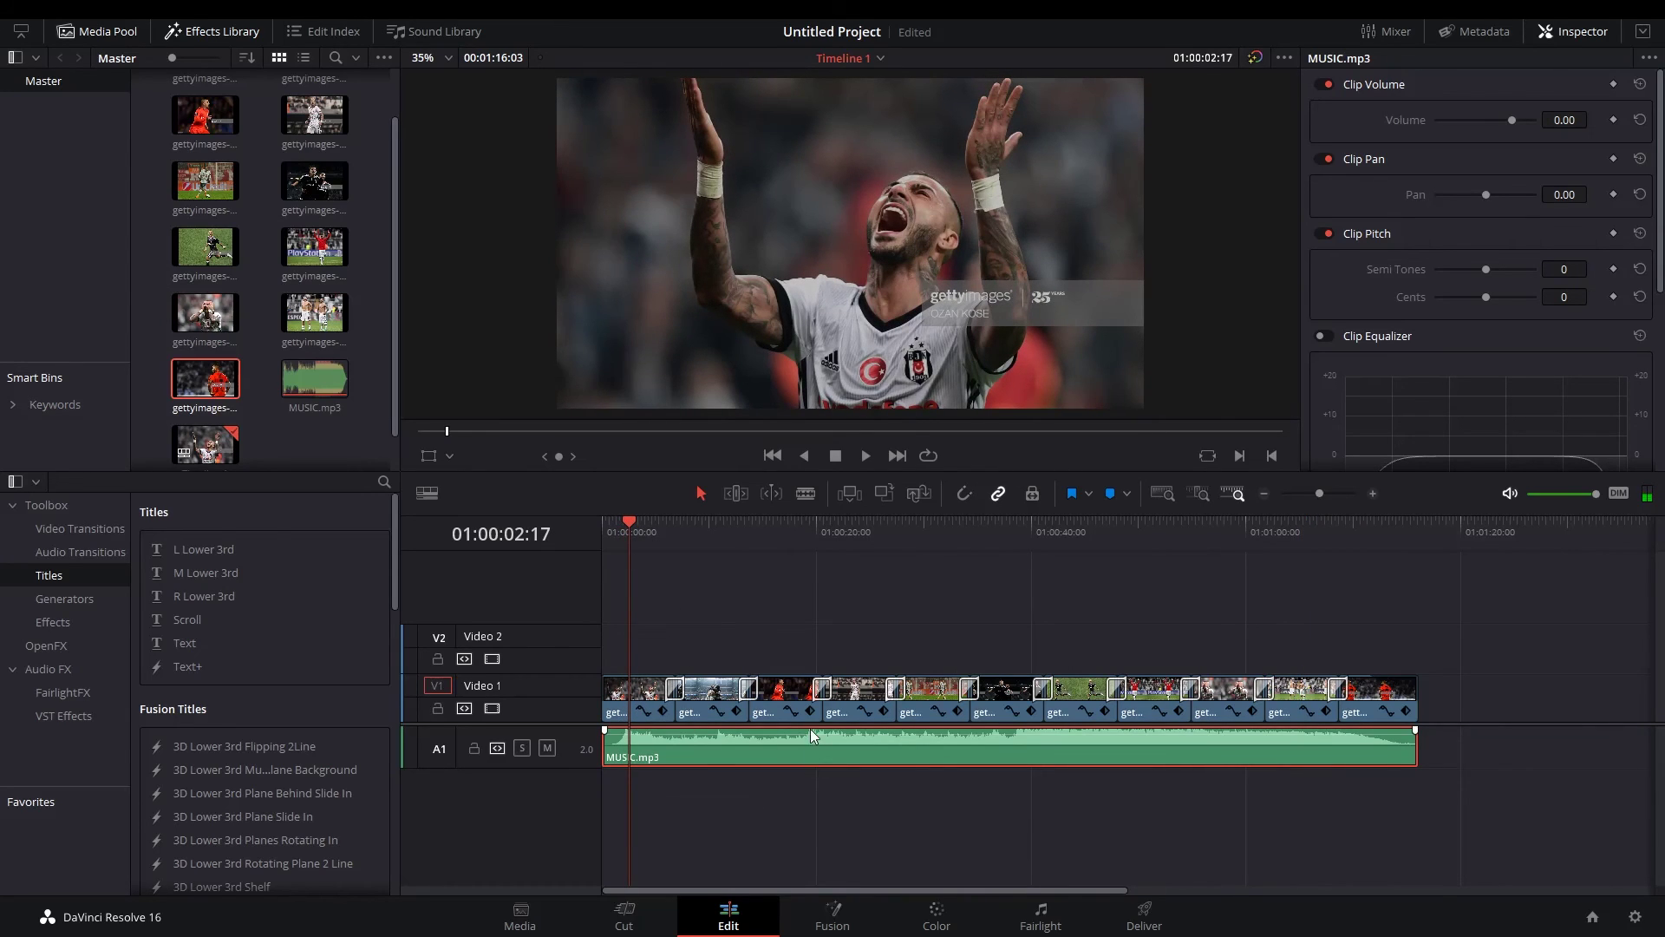
drag(638, 705, 840, 637)
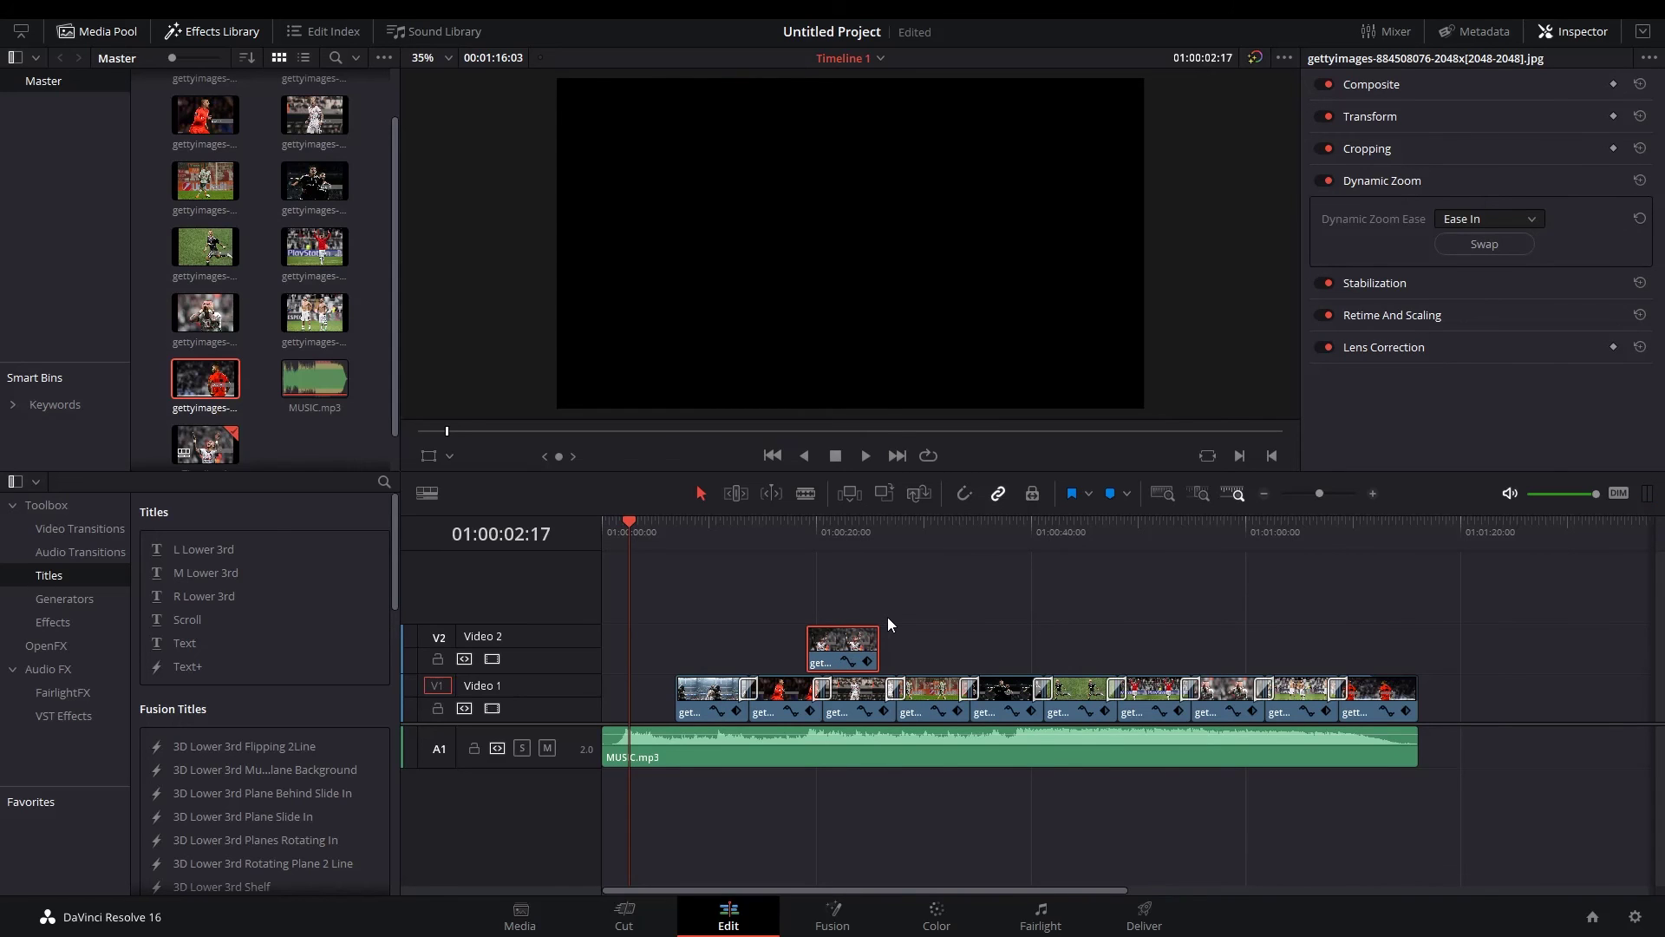
Undo the move so the first photo returns to Video 1, then review clips around 01:00:38:18.
key(ctrl+z)
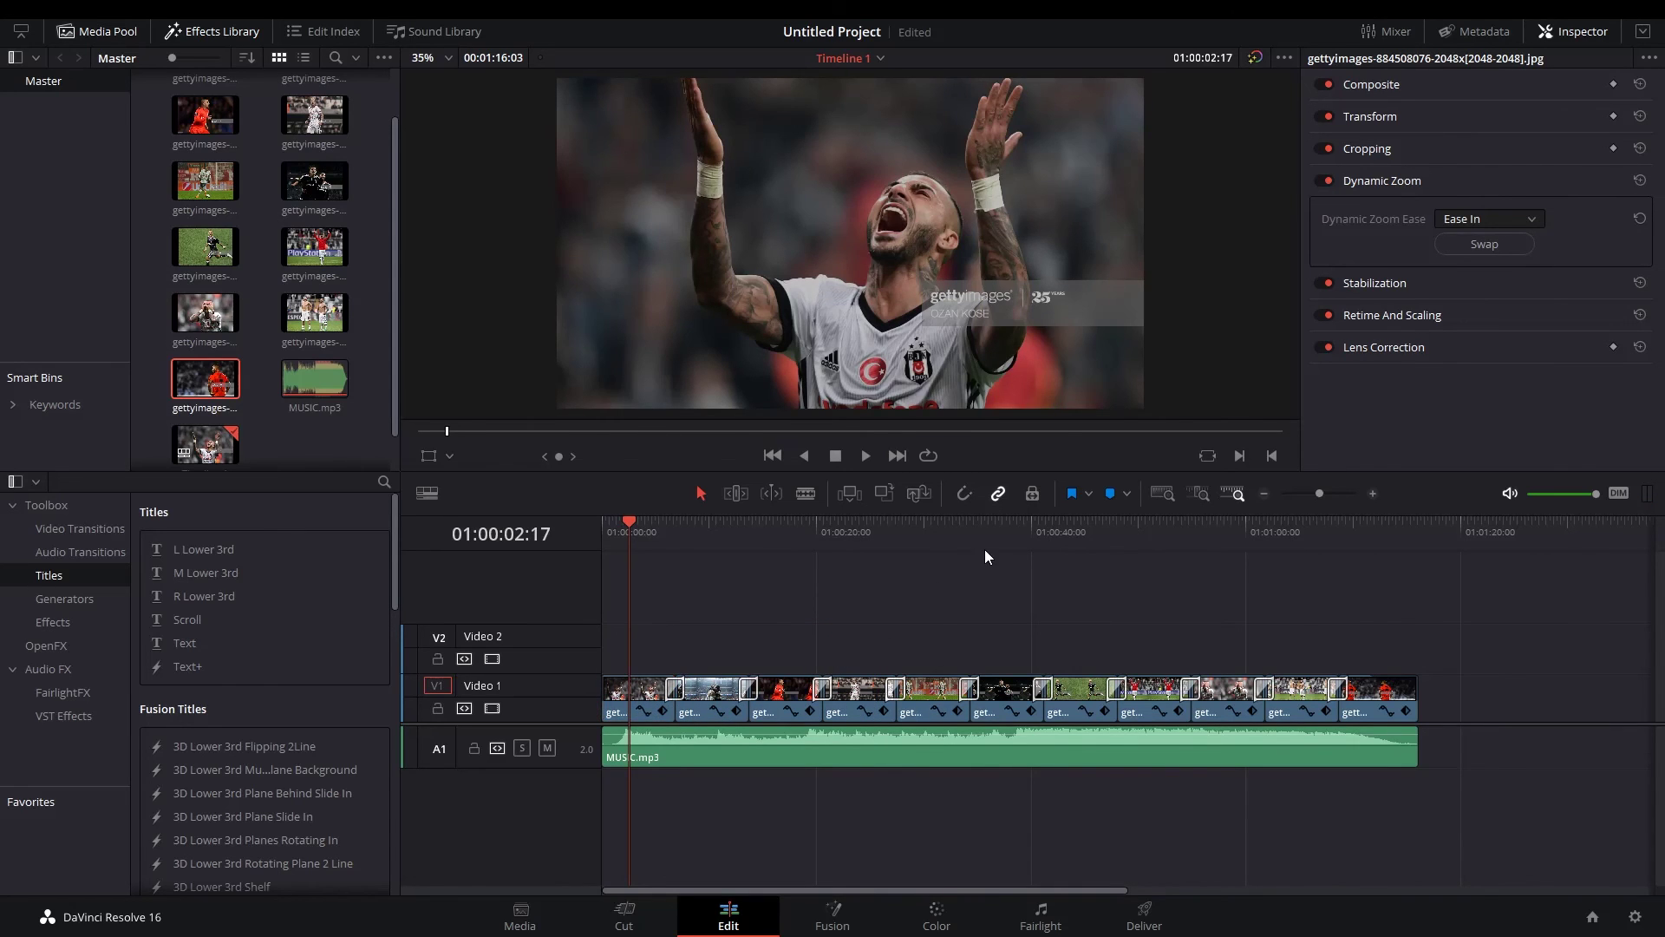
click(1016, 560)
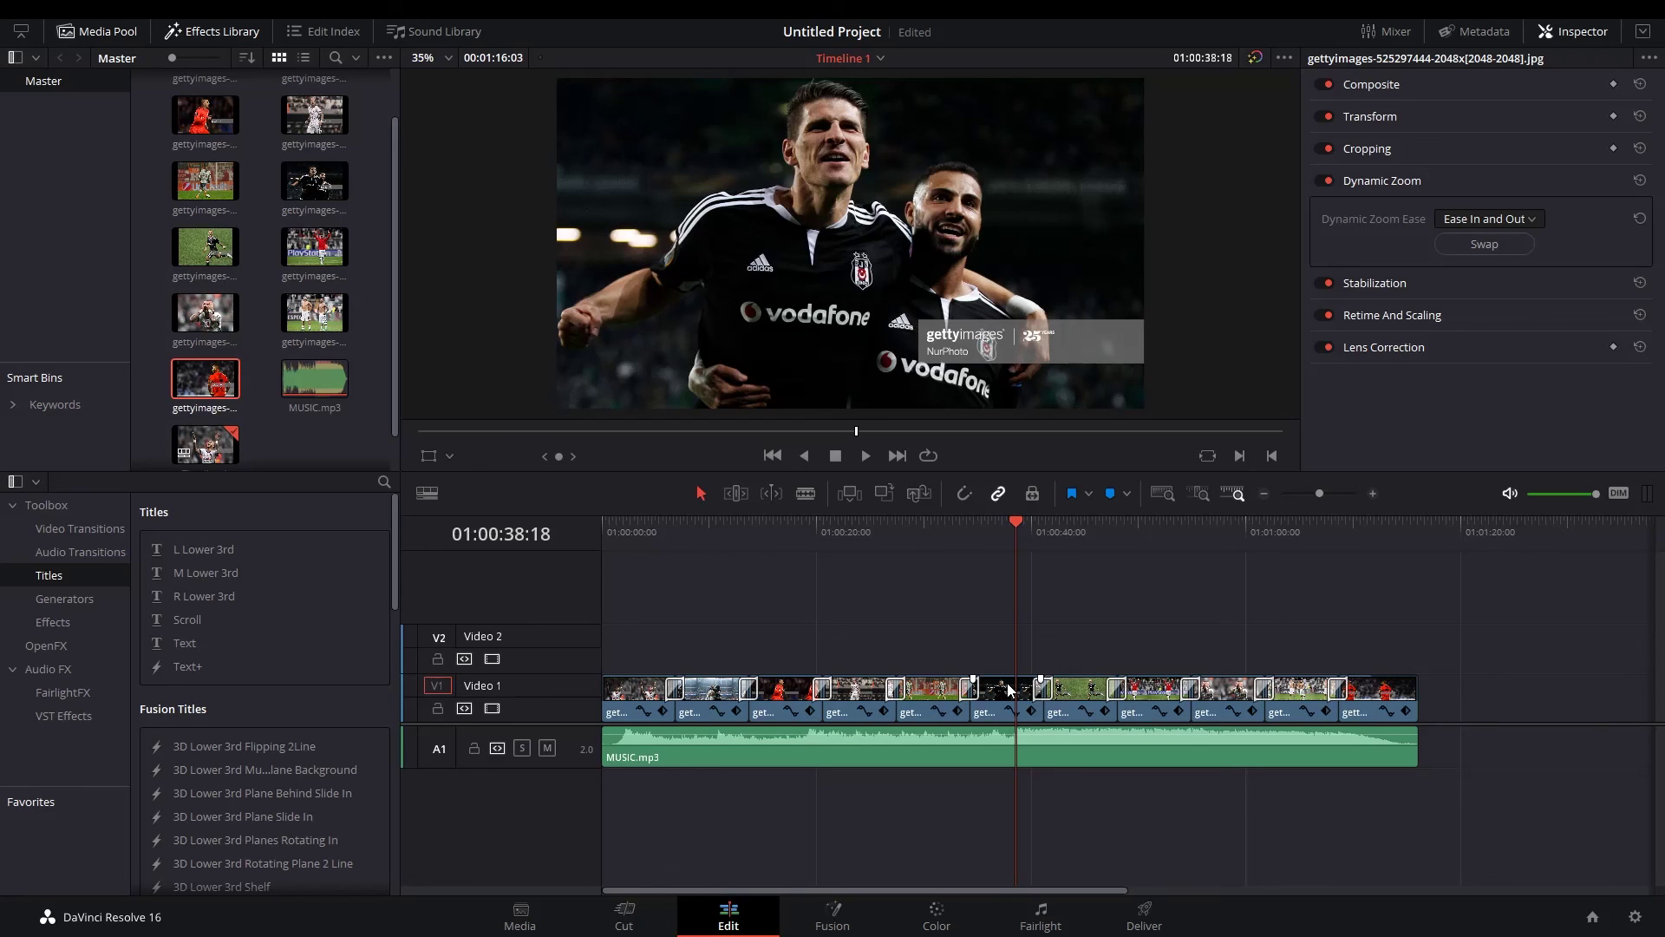
click(1070, 698)
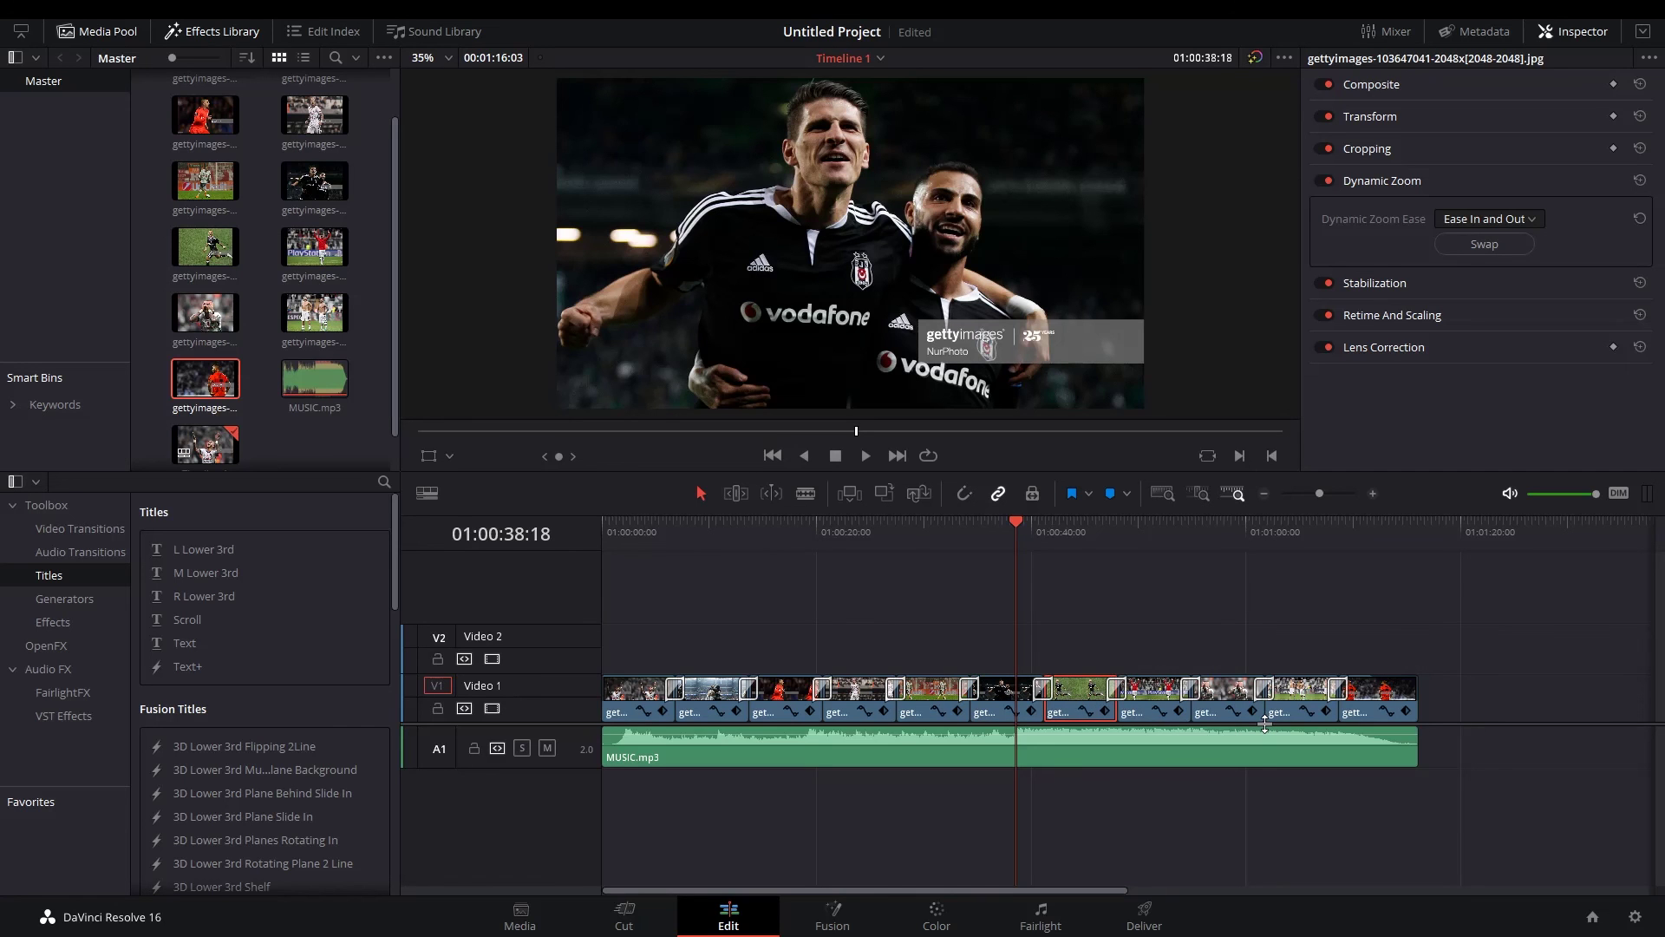